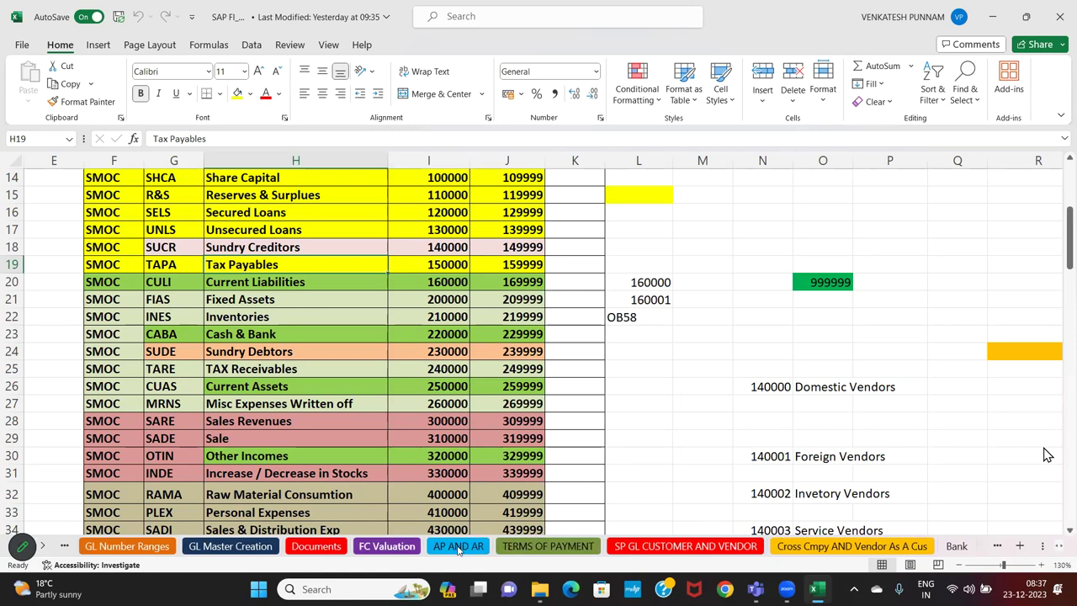
# Switch to the AP AND AR sheet and select the Create BP (Customer) heading
pyautogui.click(458, 547)
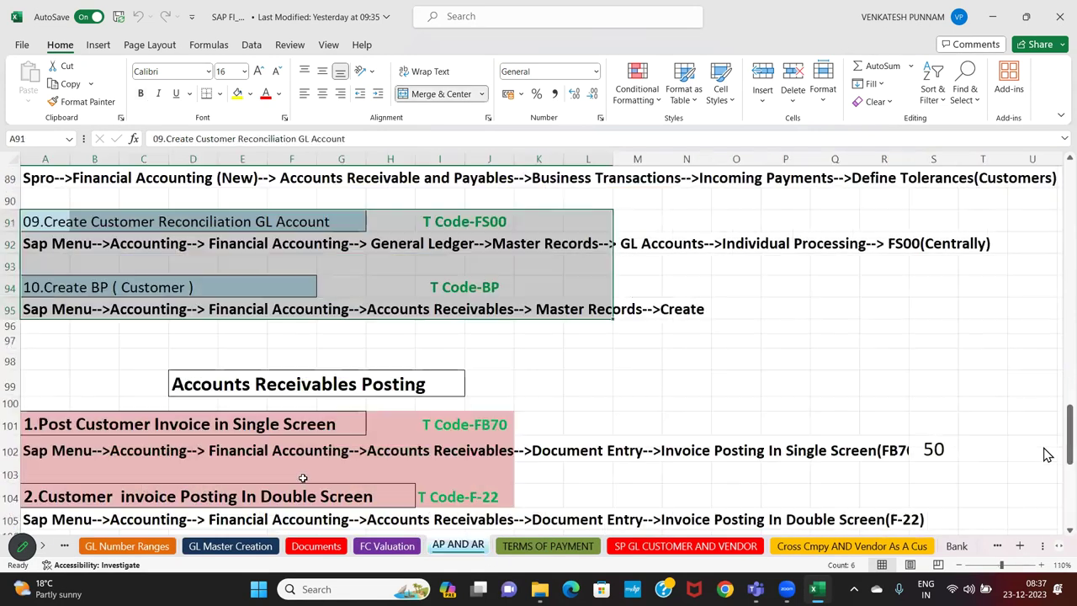
pyautogui.scroll(-9, 1048, 455)
pyautogui.scroll(9, 1048, 455)
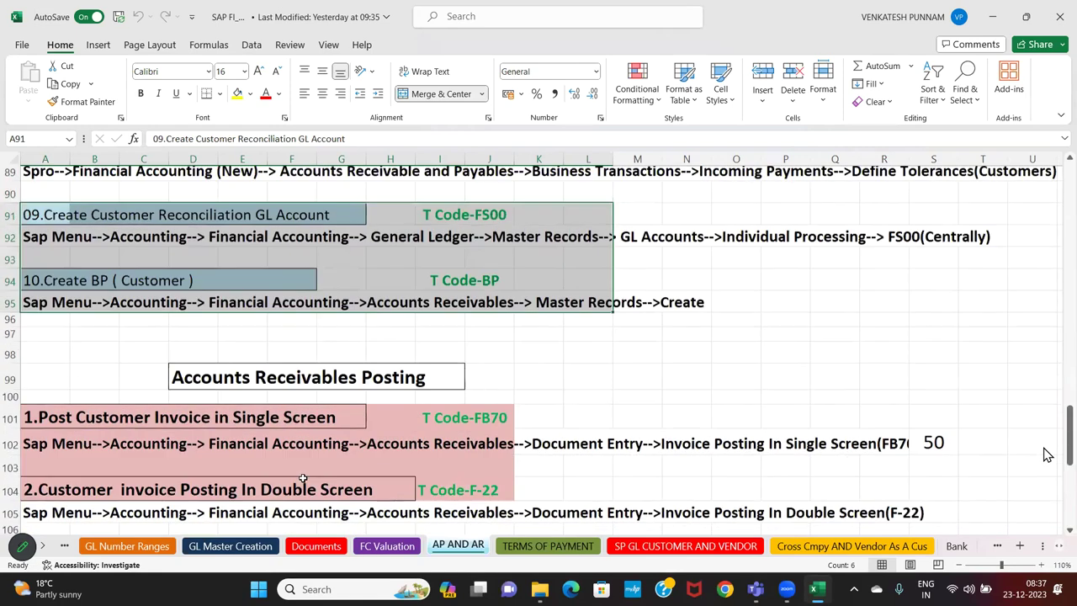
pyautogui.click(143, 360)
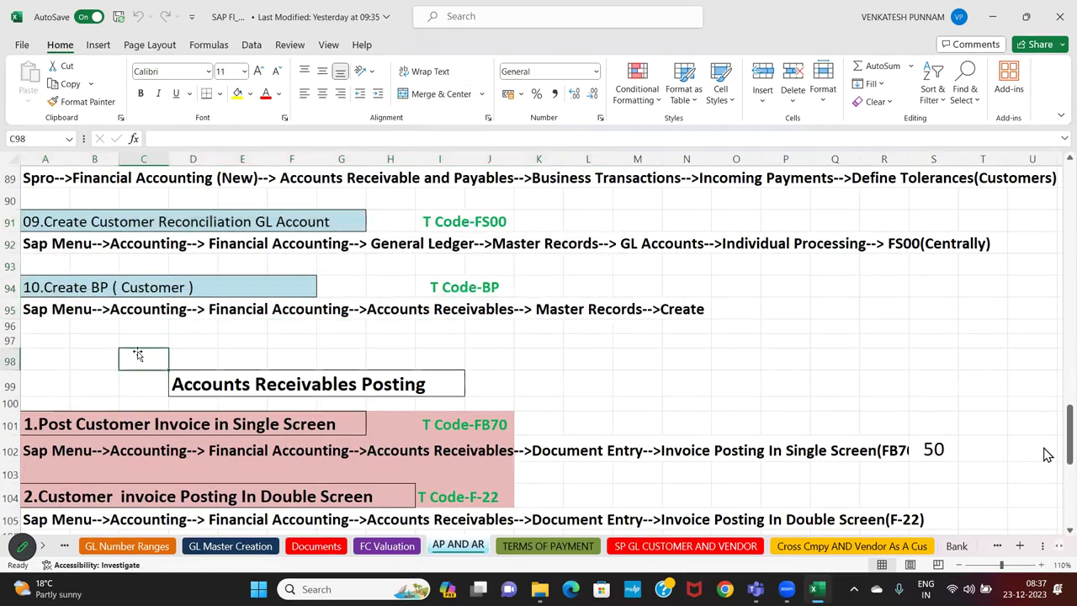
pyautogui.click(80, 287)
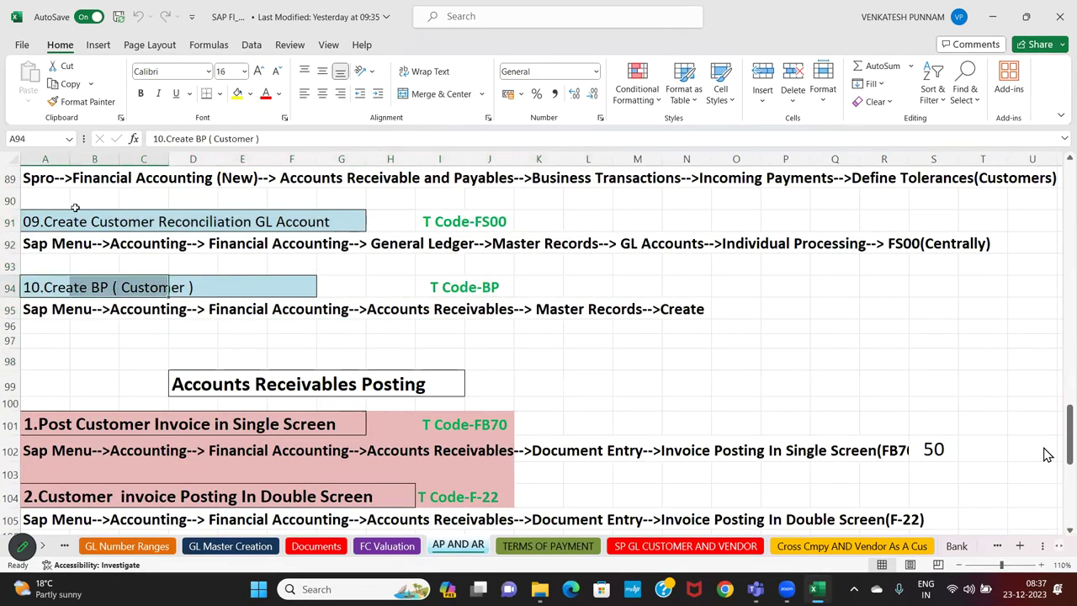
# Select the reconciliation GL account heading across row 91
pyautogui.moveTo(53, 218); pyautogui.dragTo(410, 220)
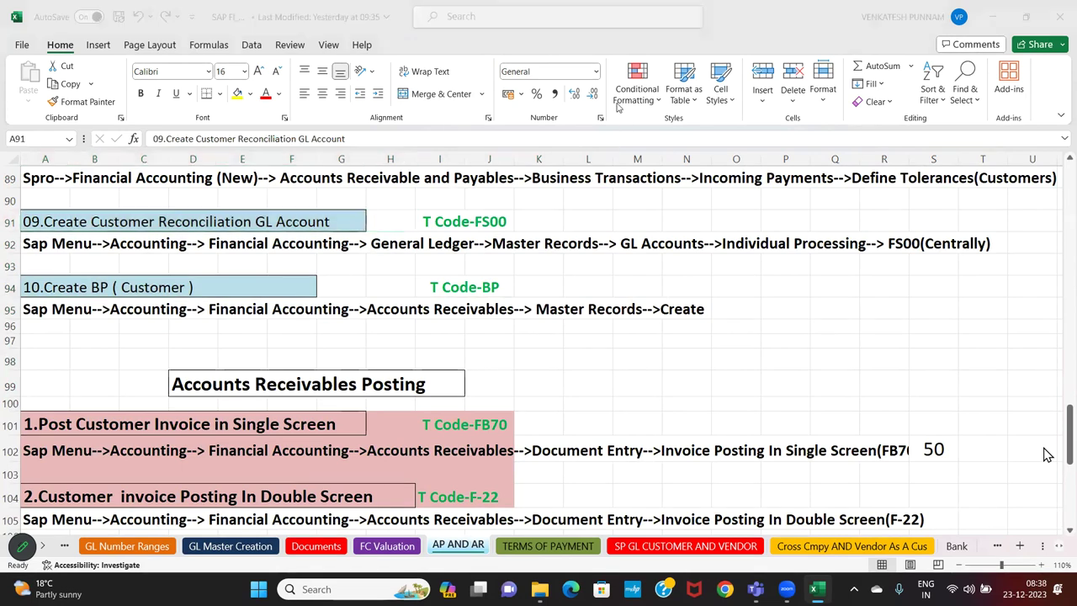
pyautogui.click(495, 270)
pyautogui.scroll(1, 497, 276)
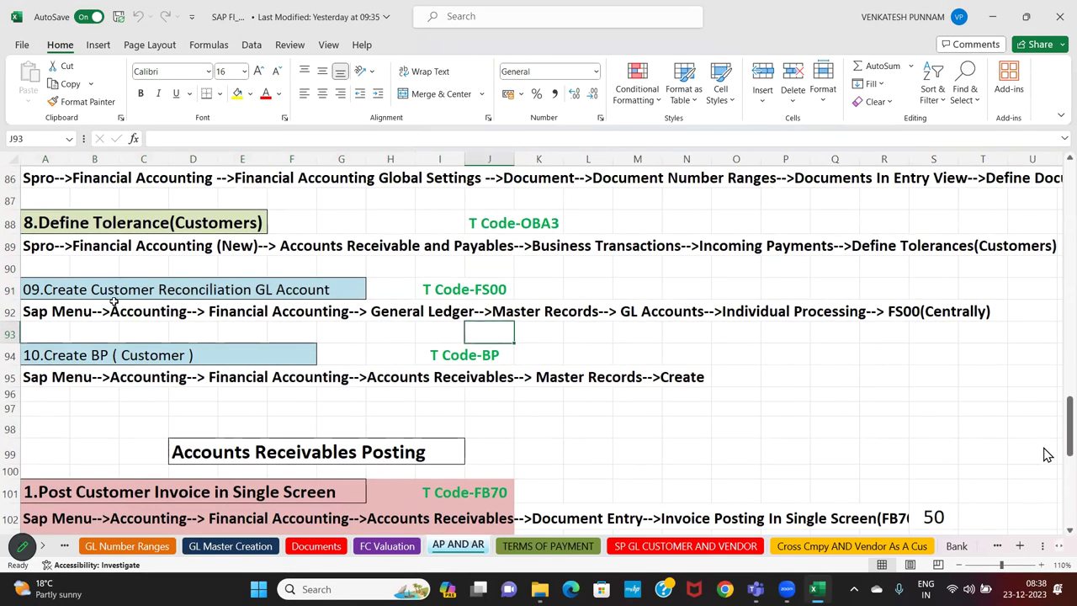
pyautogui.moveTo(42, 289); pyautogui.dragTo(505, 289)
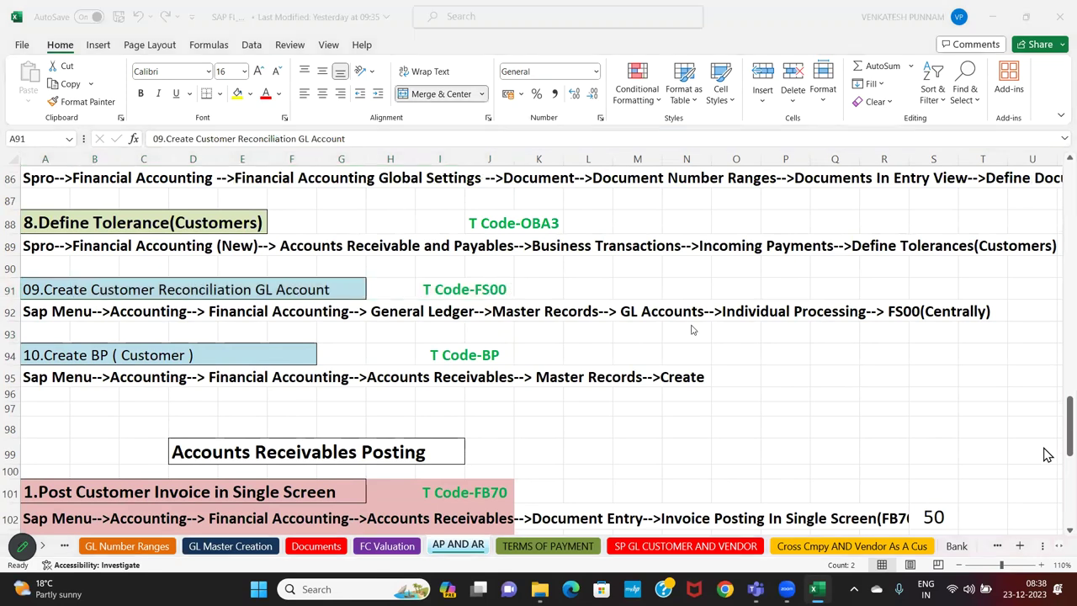
pyautogui.scroll(-1, 693, 331)
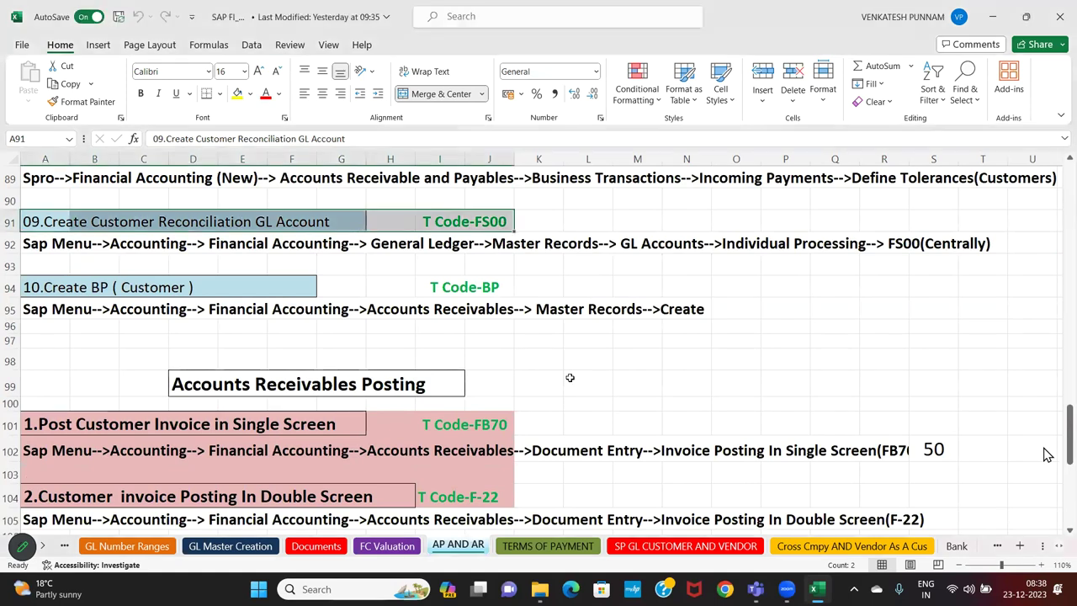
pyautogui.scroll(-1, 569, 378)
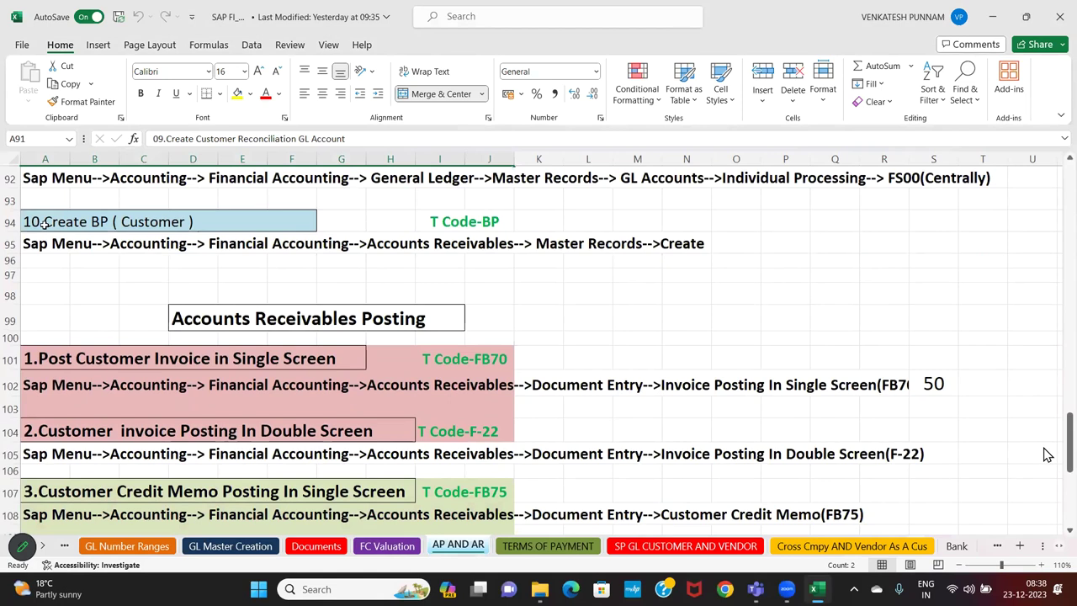
# Select the block from the Create BP heading down over the posting entries
pyautogui.moveTo(46, 221); pyautogui.dragTo(686, 319)
pyautogui.moveTo(605, 430); pyautogui.dragTo(677, 422)
pyautogui.scroll(-5, 1032, 397)
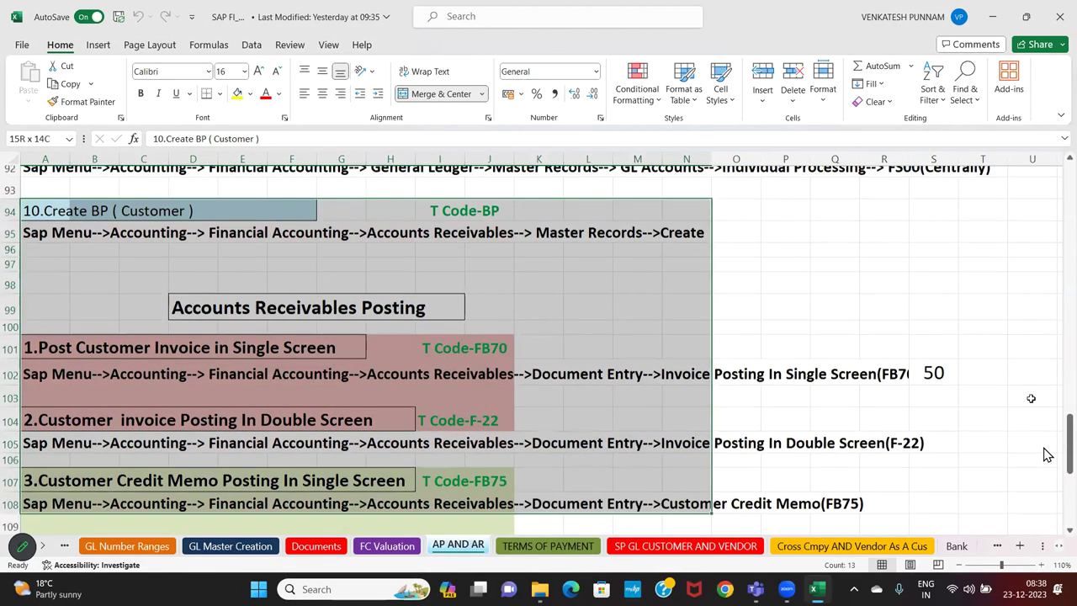
pyautogui.click(1031, 398)
pyautogui.scroll(3, 1047, 455)
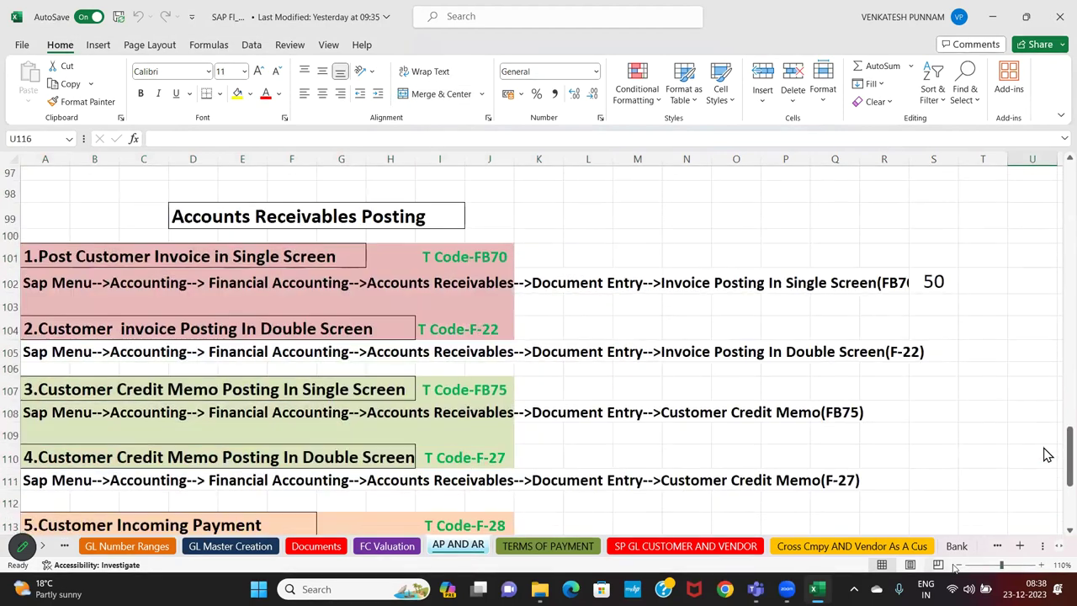
pyautogui.scroll(-3, 1046, 455)
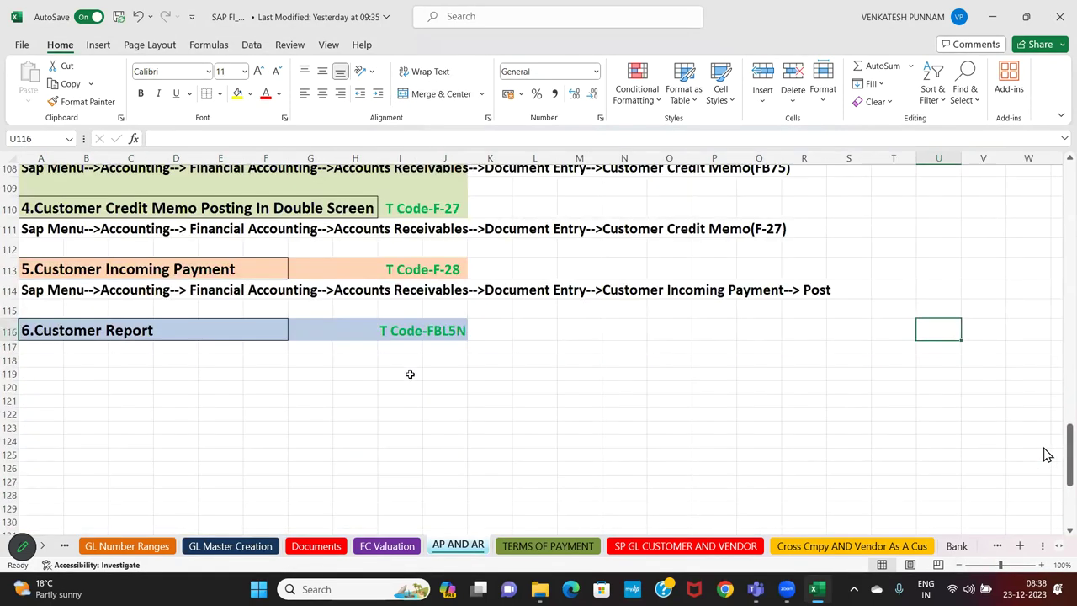
pyautogui.scroll(5, 1047, 454)
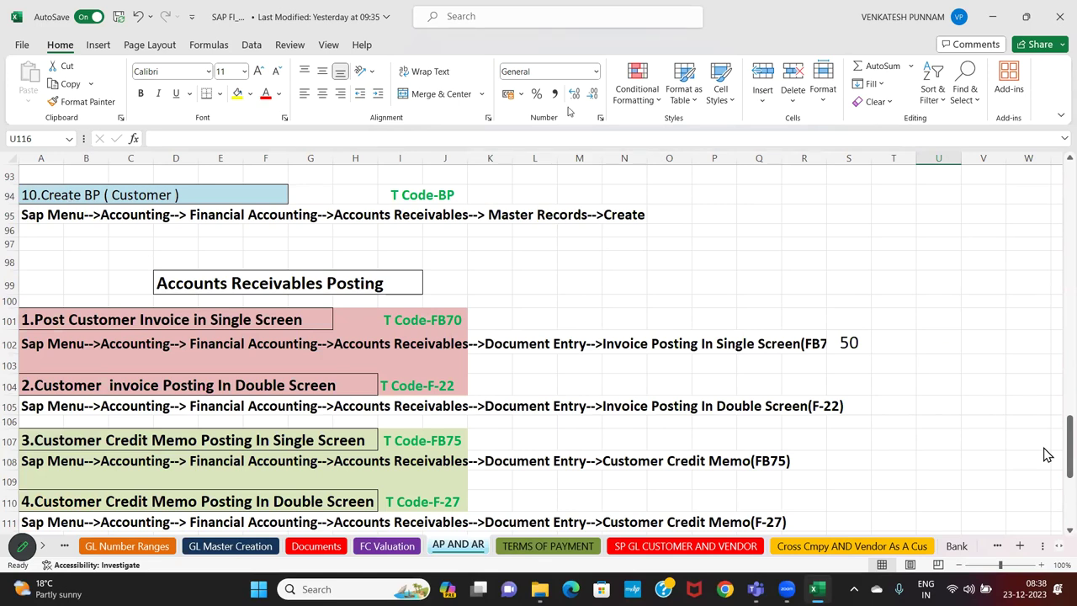
# Bring the Accounts Receivables Posting header and the FB70 menu-path rows into view
pyautogui.click(355, 301)
pyautogui.moveTo(84, 281); pyautogui.dragTo(539, 294)
pyautogui.scroll(-1, 641, 388)
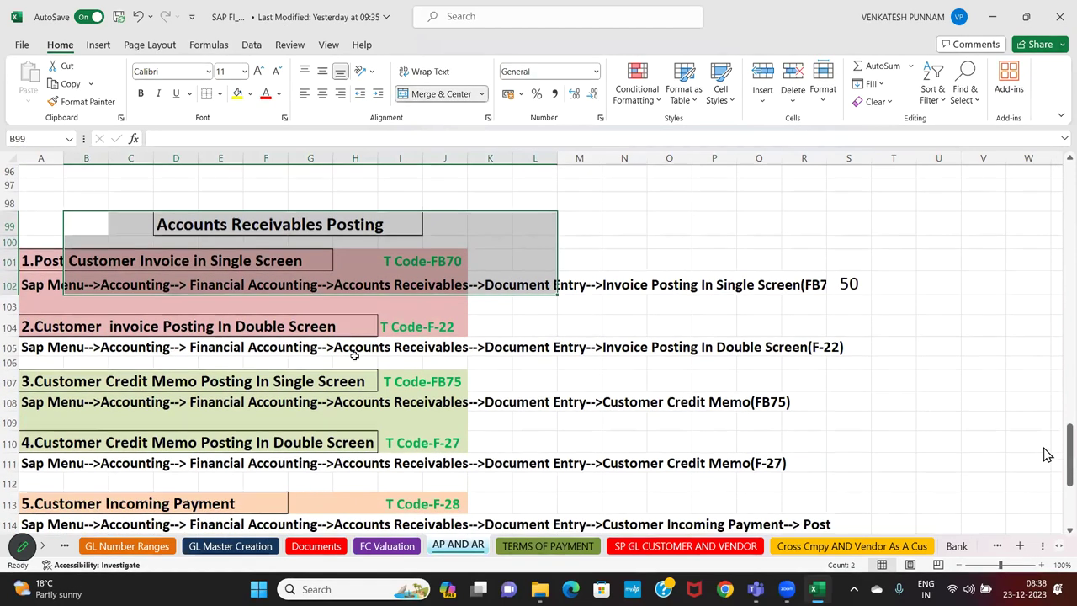
pyautogui.click(88, 297)
# Set No Fill on the FB70 menu-path rows A102:K103
pyautogui.moveTo(42, 283); pyautogui.dragTo(475, 306)
pyautogui.click(250, 94)
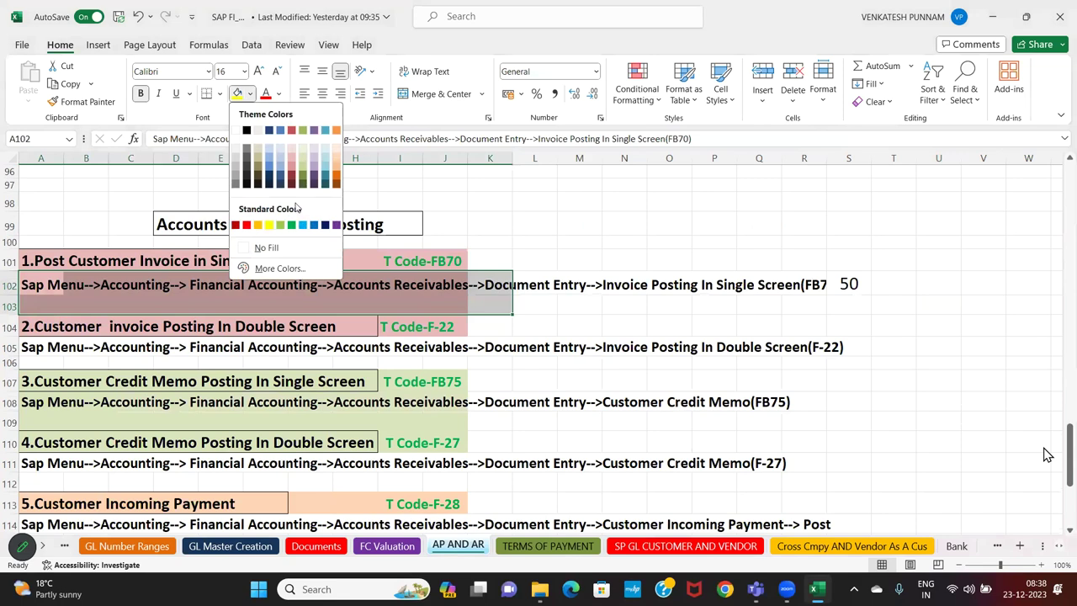
pyautogui.click(277, 247)
pyautogui.moveTo(34, 394); pyautogui.dragTo(468, 426)
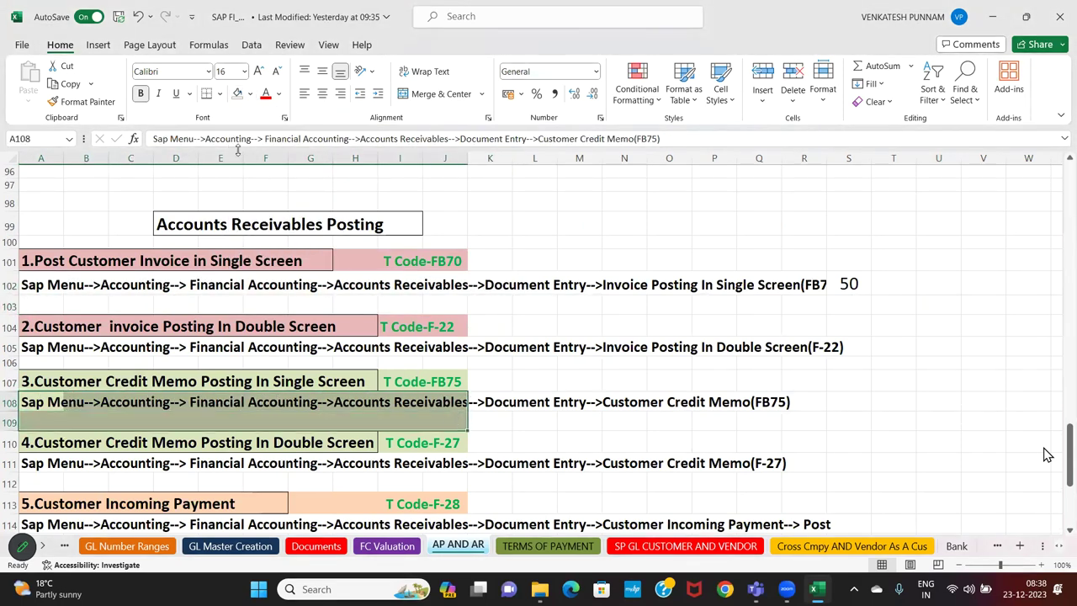
pyautogui.click(658, 376)
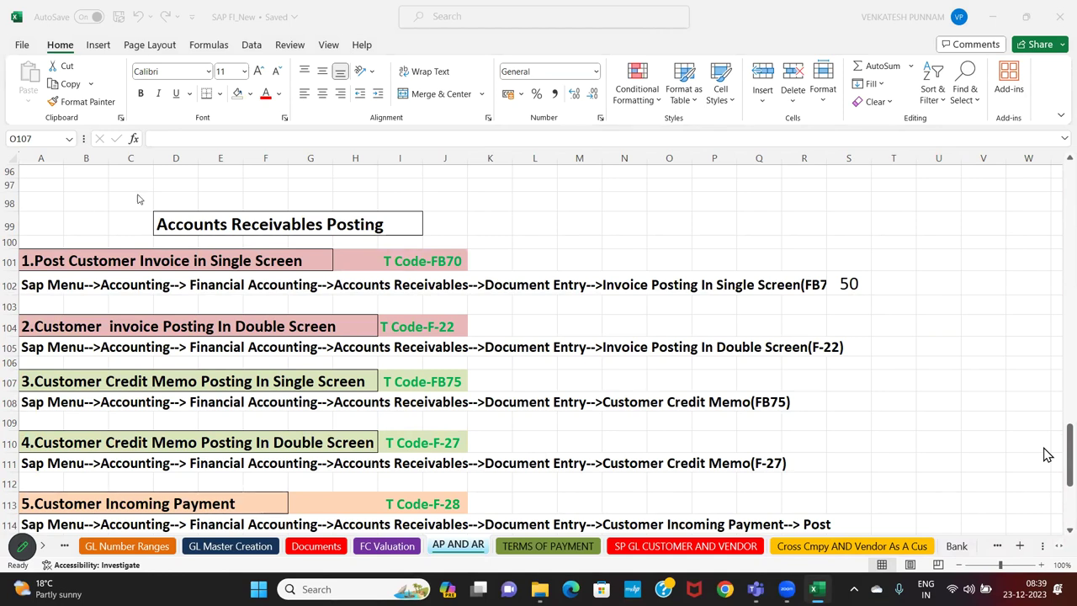
pyautogui.click(250, 218)
pyautogui.click(122, 225)
pyautogui.press('Down')
pyautogui.press('Down')
pyautogui.press('Down')
pyautogui.press('Down')
pyautogui.press('Down')
pyautogui.press('Down')
pyautogui.press('Down')
pyautogui.press('Down')
pyautogui.press('Down')
pyautogui.press('Down')
pyautogui.press('Down')
pyautogui.press('Down')
pyautogui.press('Down')
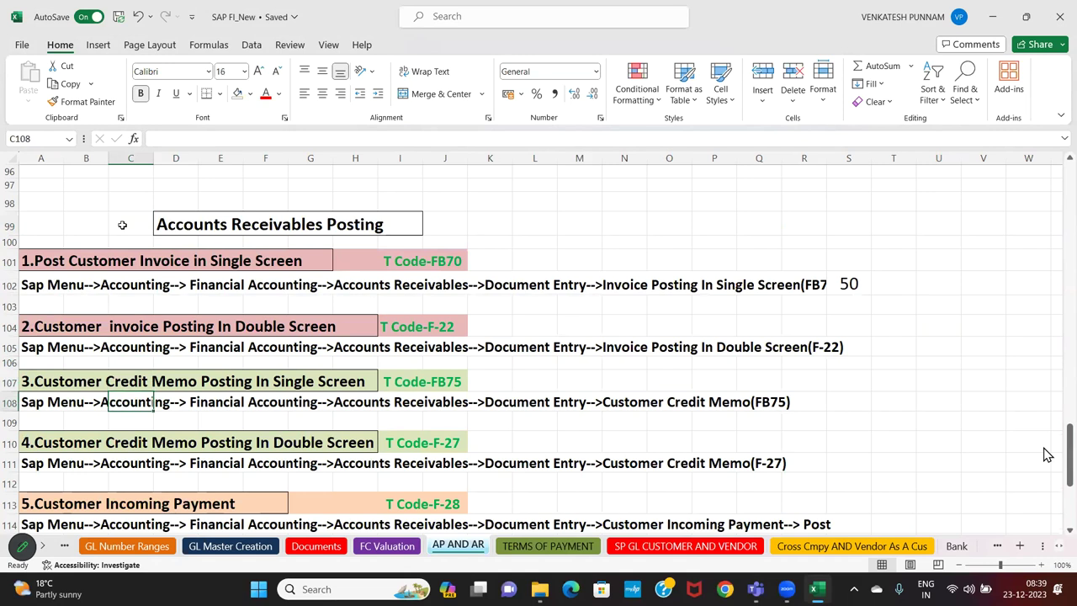
pyautogui.press('Down')
pyautogui.press('Down')
pyautogui.press('Down')
pyautogui.press('Down')
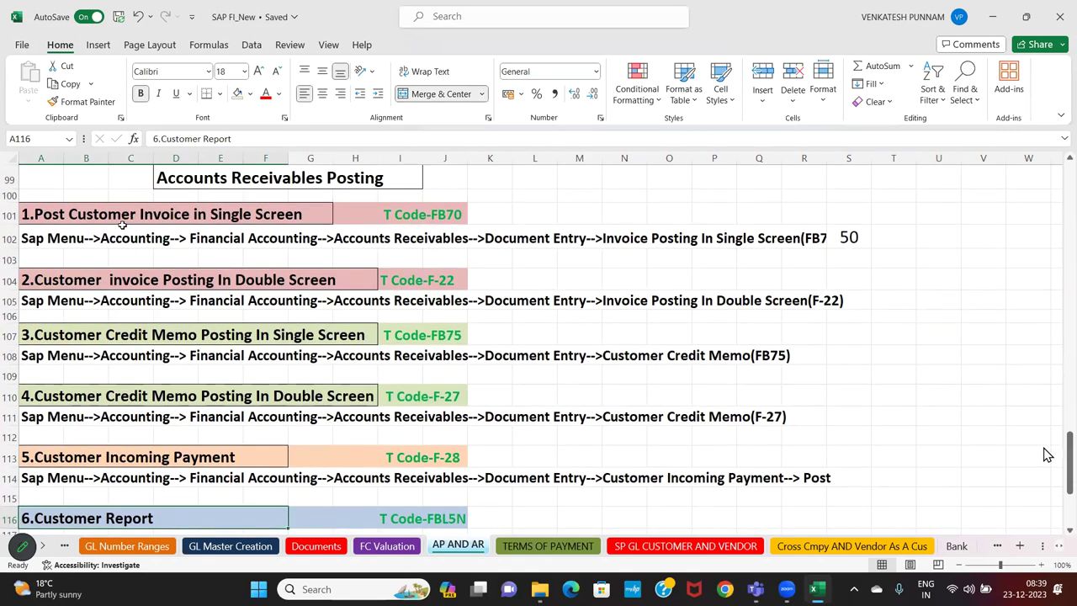
pyautogui.press('Down')
pyautogui.press('Up')
pyautogui.press('Up')
pyautogui.press('Up')
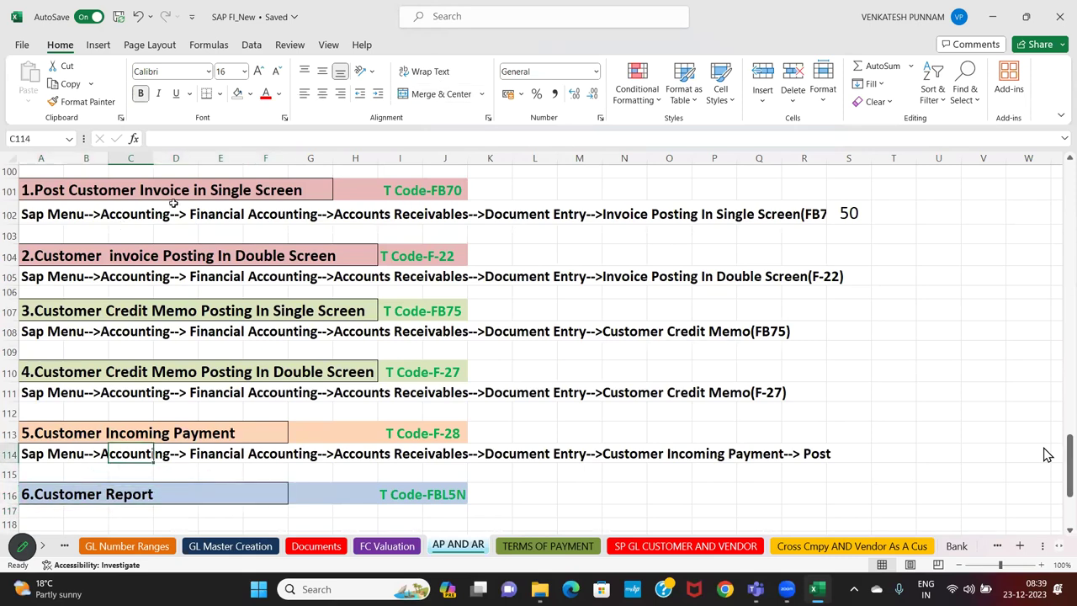
pyautogui.scroll(1, 175, 204)
pyautogui.scroll(-1, 299, 252)
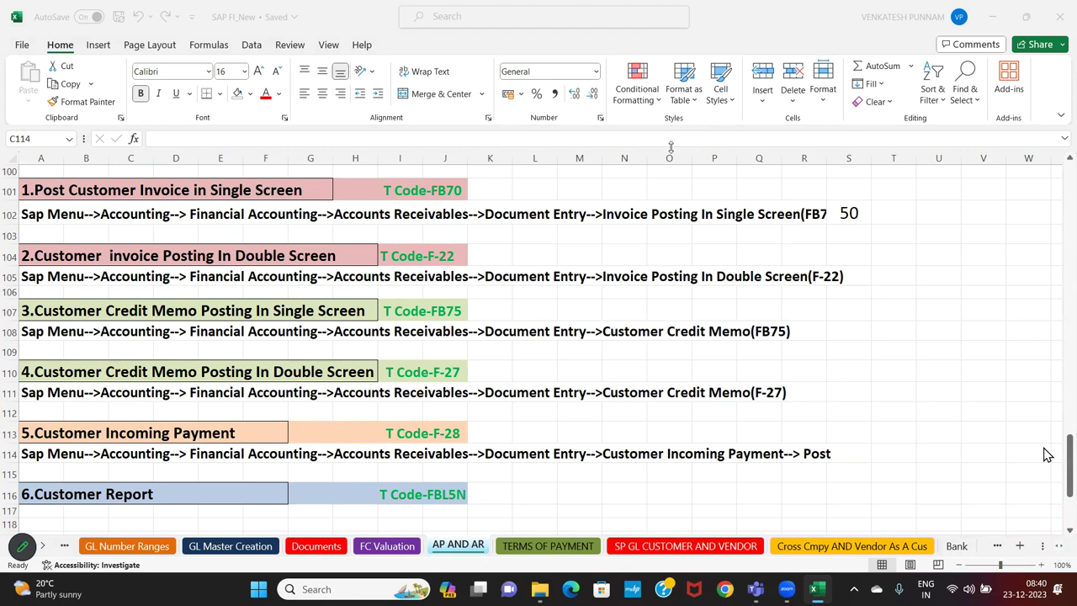
pyautogui.scroll(1, 590, 367)
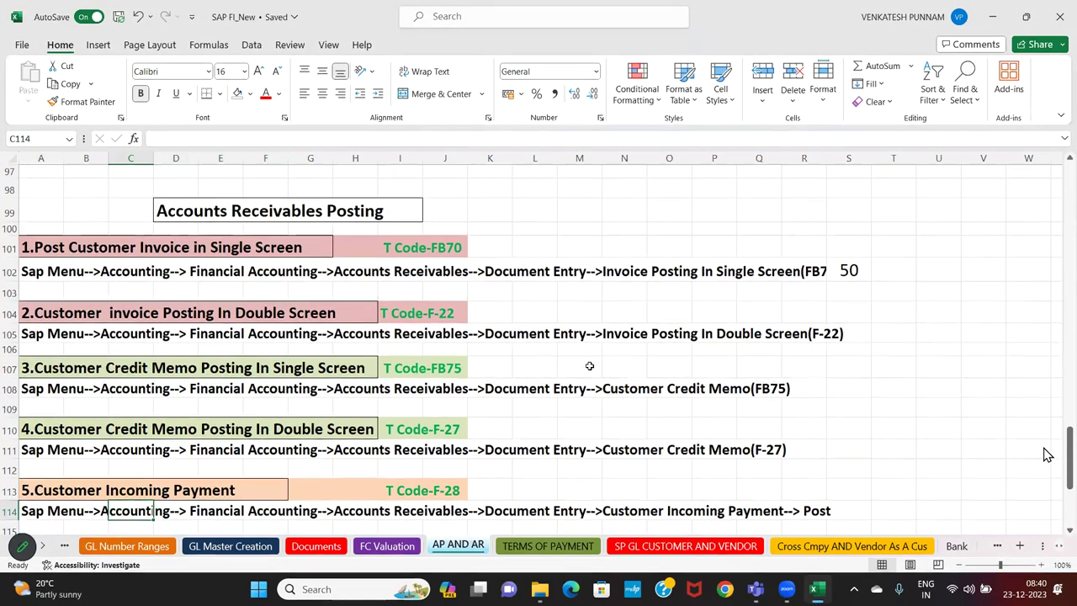
pyautogui.scroll(1, 590, 366)
pyautogui.moveTo(44, 180); pyautogui.dragTo(462, 180)
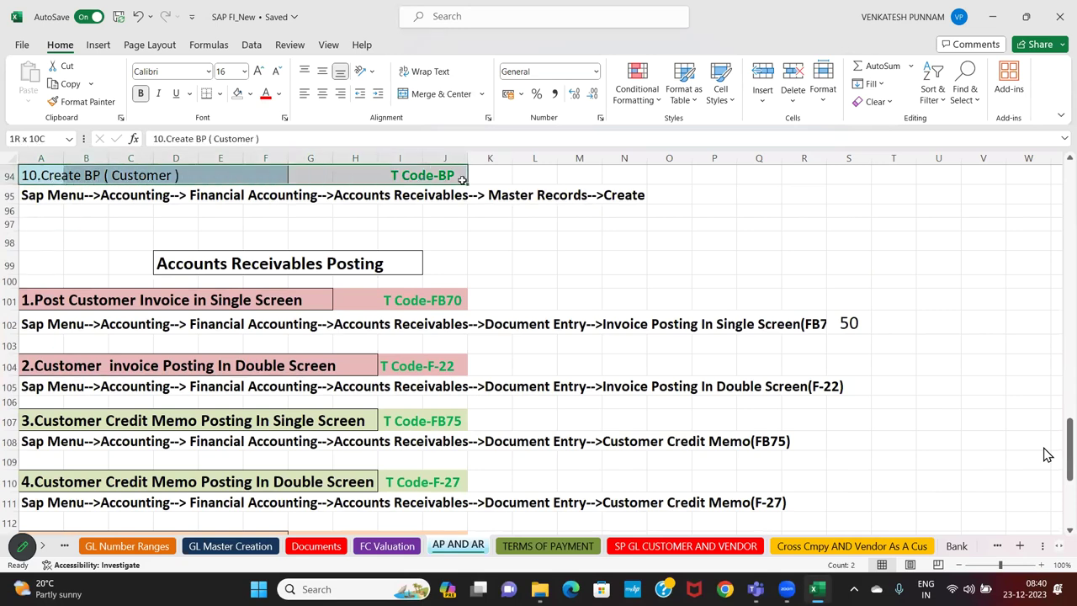
pyautogui.click(499, 246)
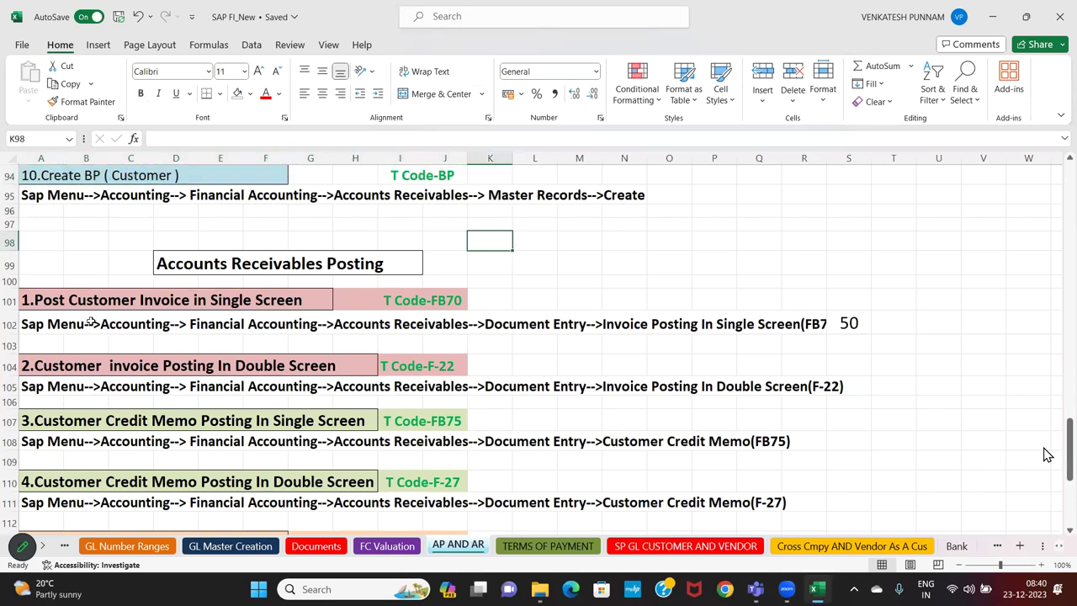
pyautogui.moveTo(53, 260); pyautogui.dragTo(535, 501)
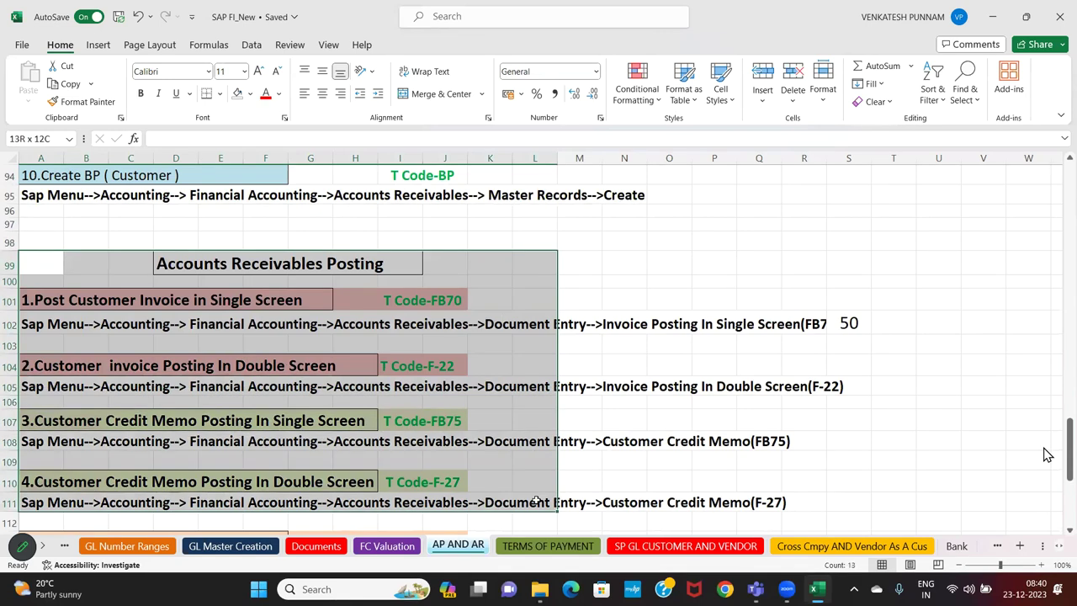
pyautogui.click(784, 332)
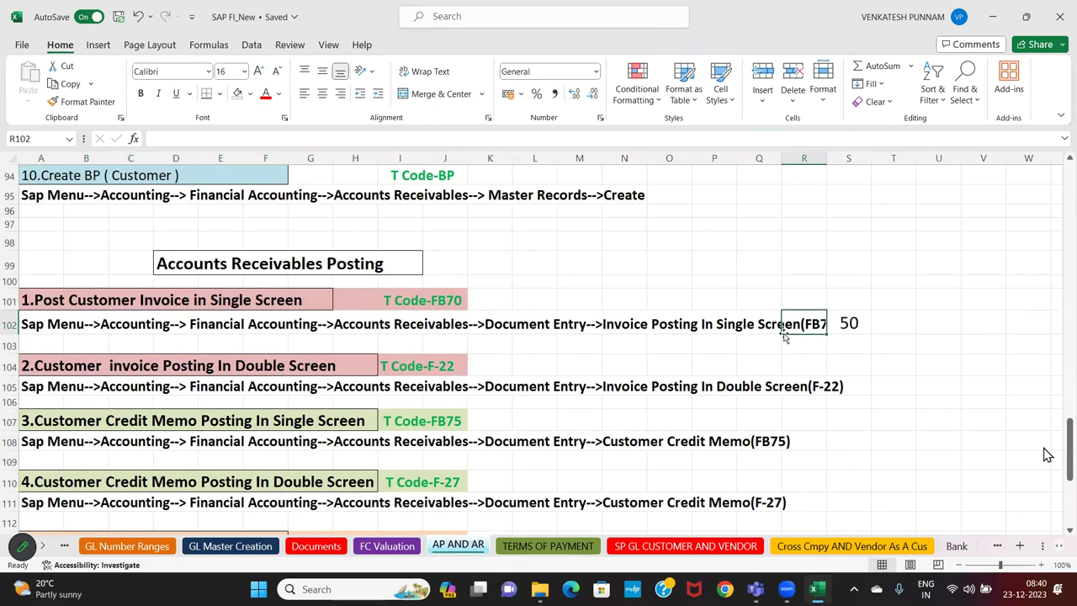
pyautogui.press('Right')
pyautogui.press('Right')
pyautogui.press('Right')
pyautogui.press('Right')
pyautogui.press('Right')
pyautogui.press('Right')
pyautogui.press('Right')
pyautogui.press('Right')
pyautogui.press('Right')
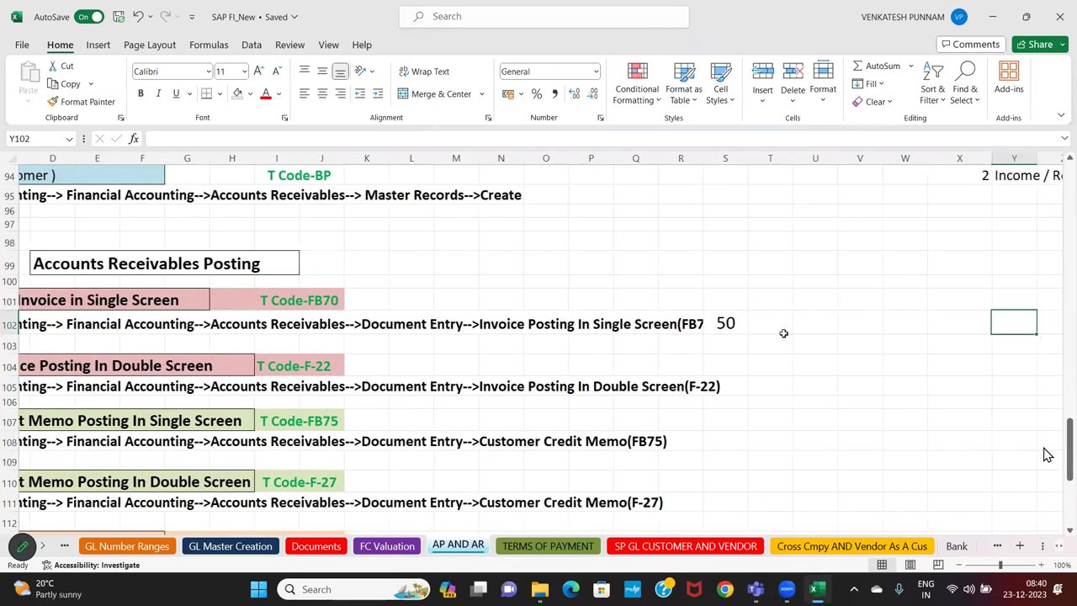
pyautogui.press('Right')
pyautogui.press('Right')
pyautogui.press('Right')
pyautogui.press('Right')
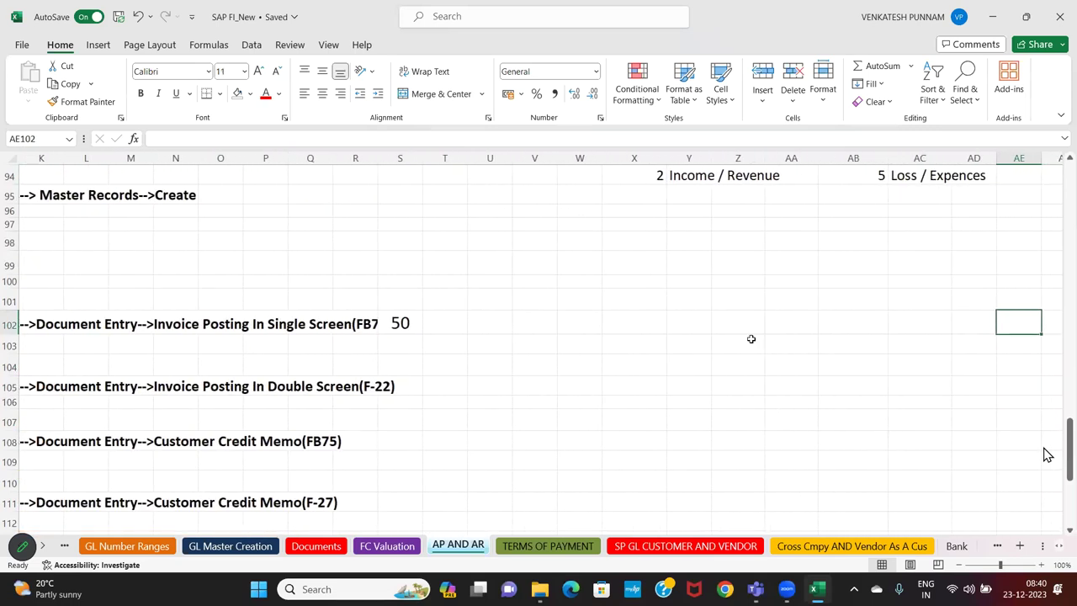
pyautogui.click(571, 326)
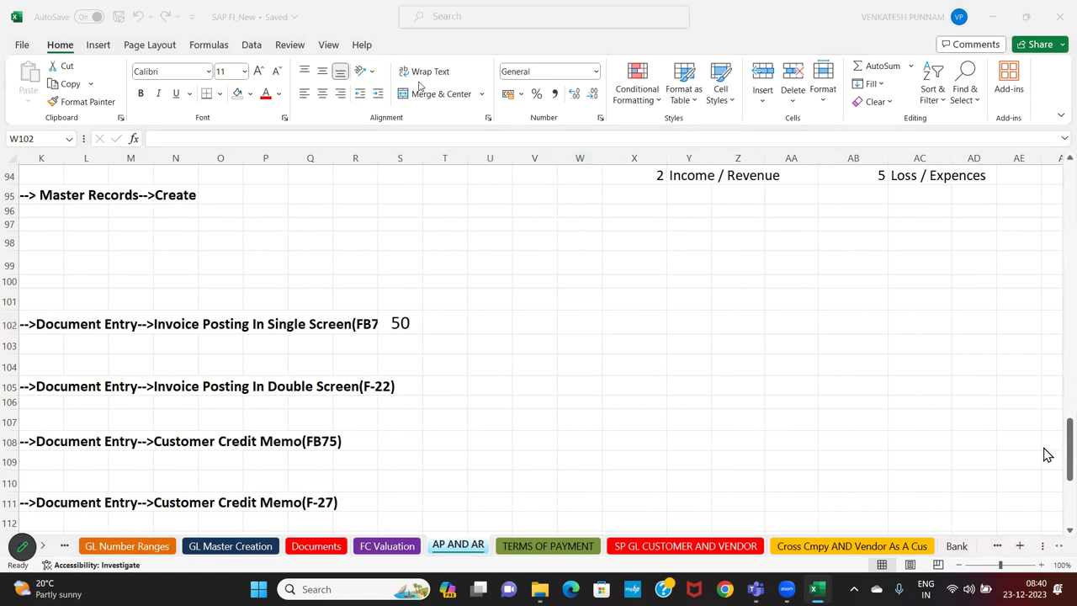
# Enter the customer's 'Pvt Ltd A/c Dr' line and 'To comm Received' in X102:X103
pyautogui.click(613, 325)
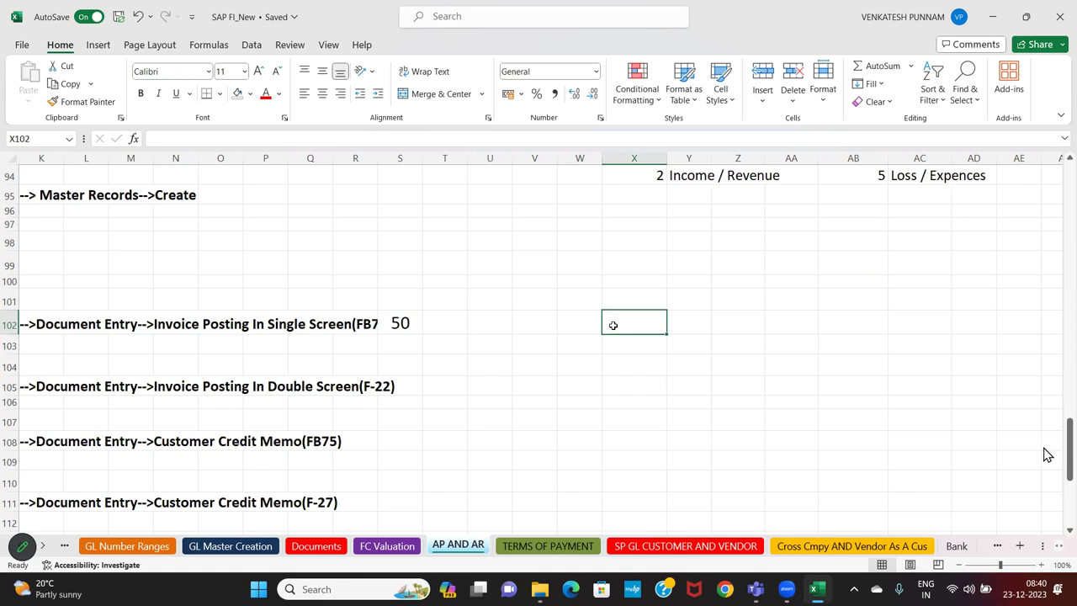
pyautogui.write('IO')
pyautogui.write('Loken')
pyautogui.press('BackSpace')
pyautogui.press('BackSpace')
pyautogui.press('BackSpace')
pyautogui.write('kesh Pvt')
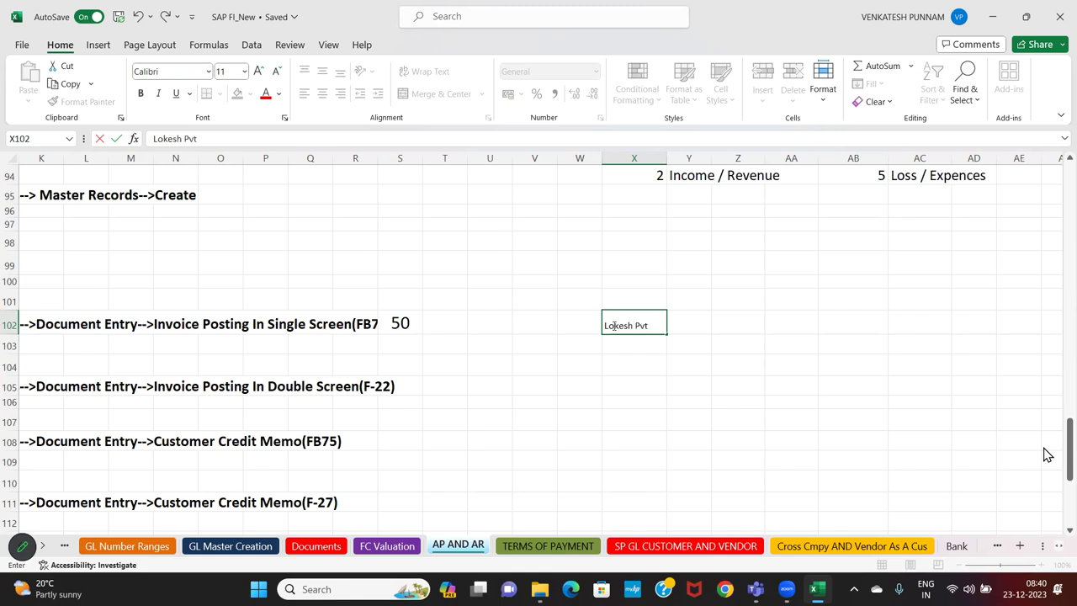
pyautogui.write(' Ltd A/c Dr')
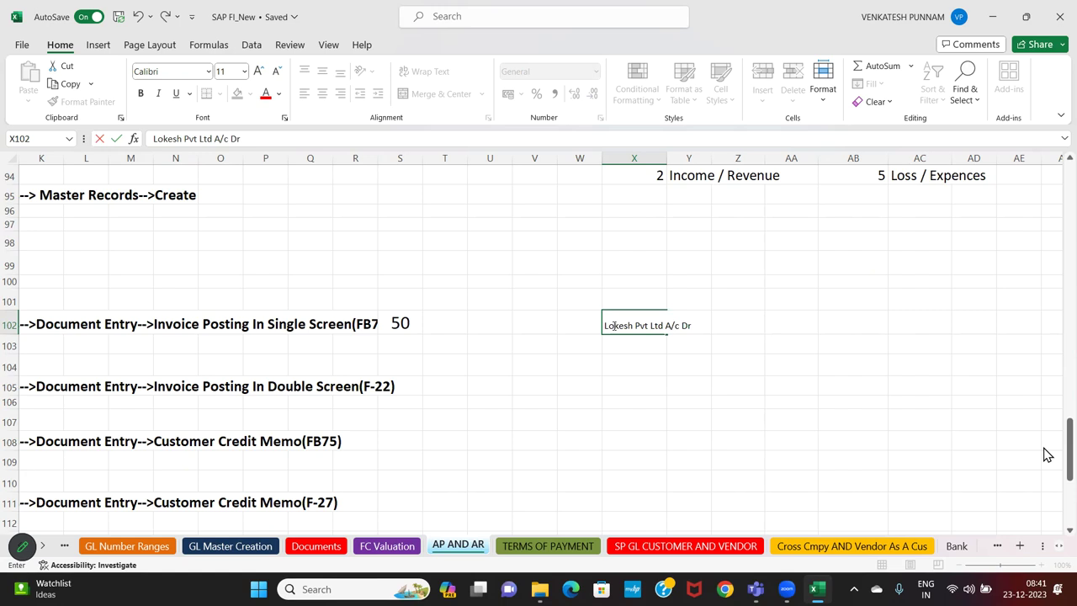
pyautogui.press('Return')
pyautogui.write('To')
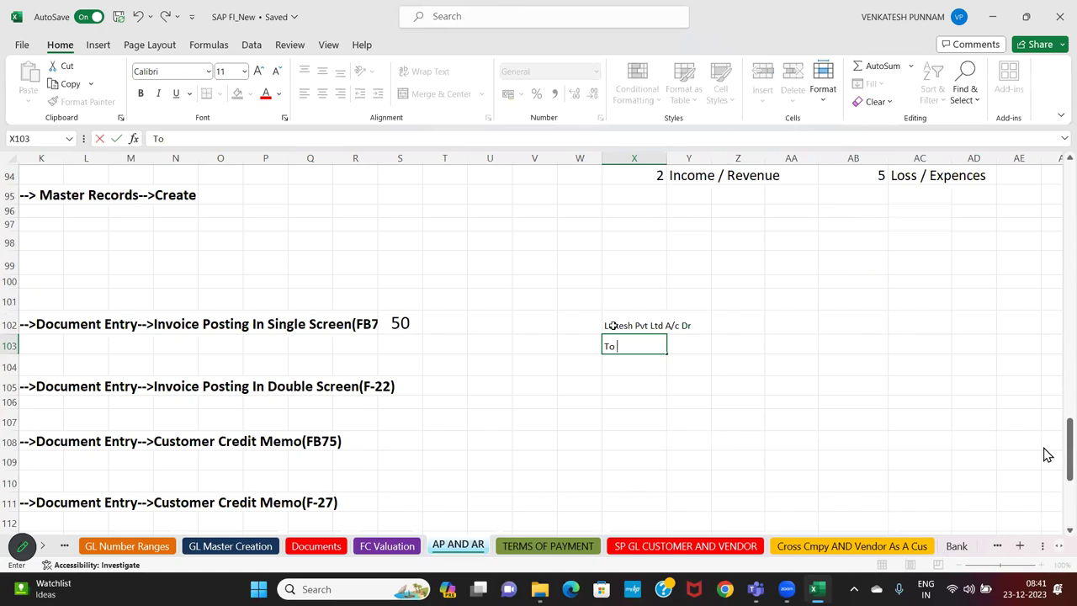
pyautogui.write('comm Received')
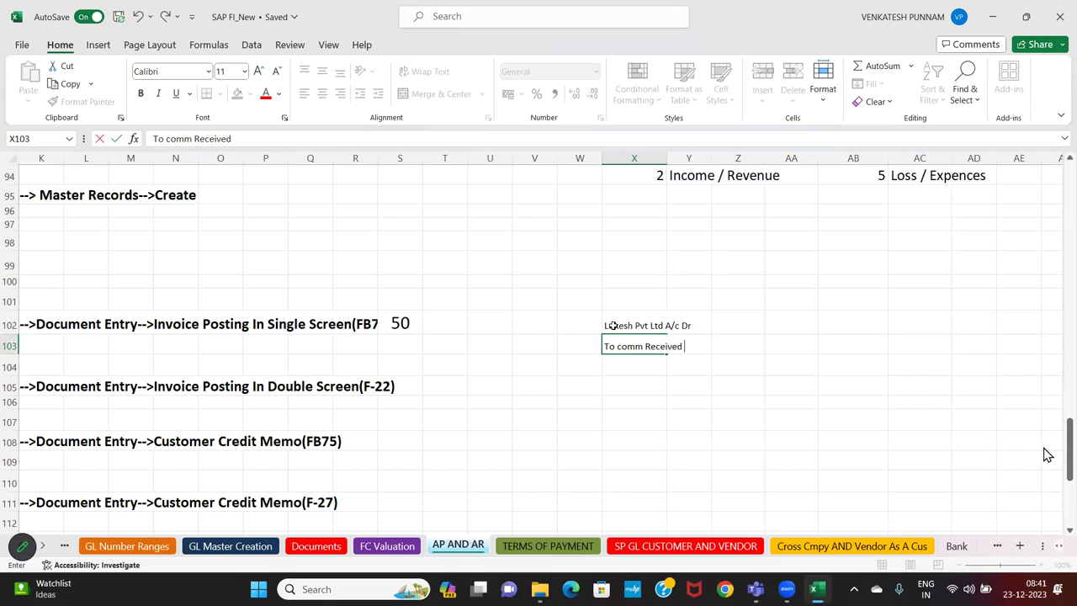
pyautogui.press('Return')
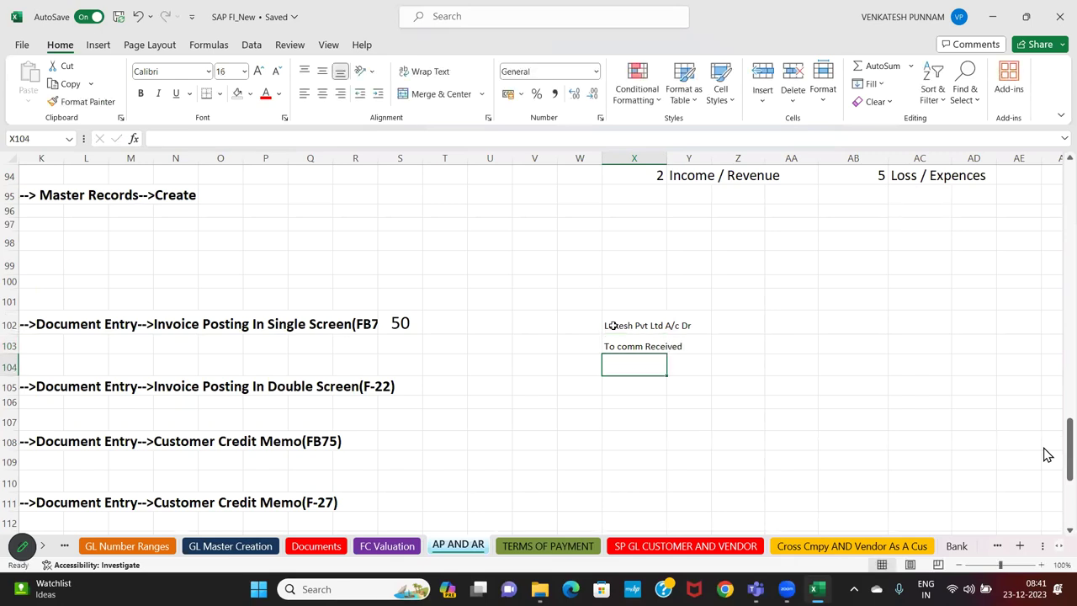
# Enter 200000 as both the debit and credit amounts in AA102:AA103
pyautogui.press('Up')
pyautogui.press('Up')
pyautogui.press('Right')
pyautogui.press('Right')
pyautogui.press('Right')
pyautogui.write('200')
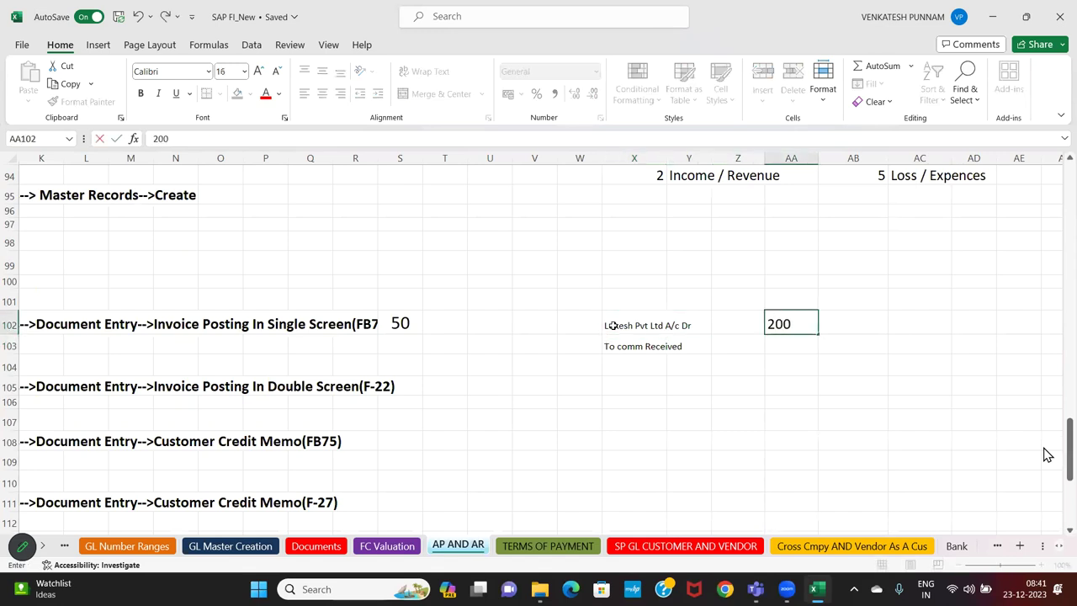
pyautogui.write('0000')
pyautogui.press('Return')
pyautogui.write('200000')
pyautogui.press('Return')
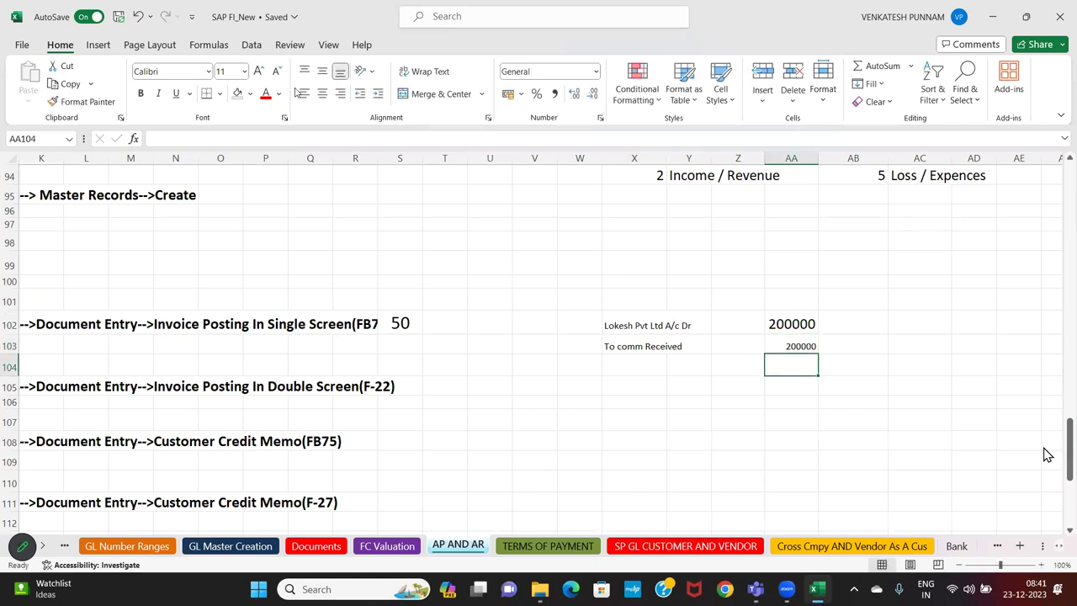
# Copy the large formatting from AA102 onto the journal entry X102:AA103
pyautogui.click(84, 101)
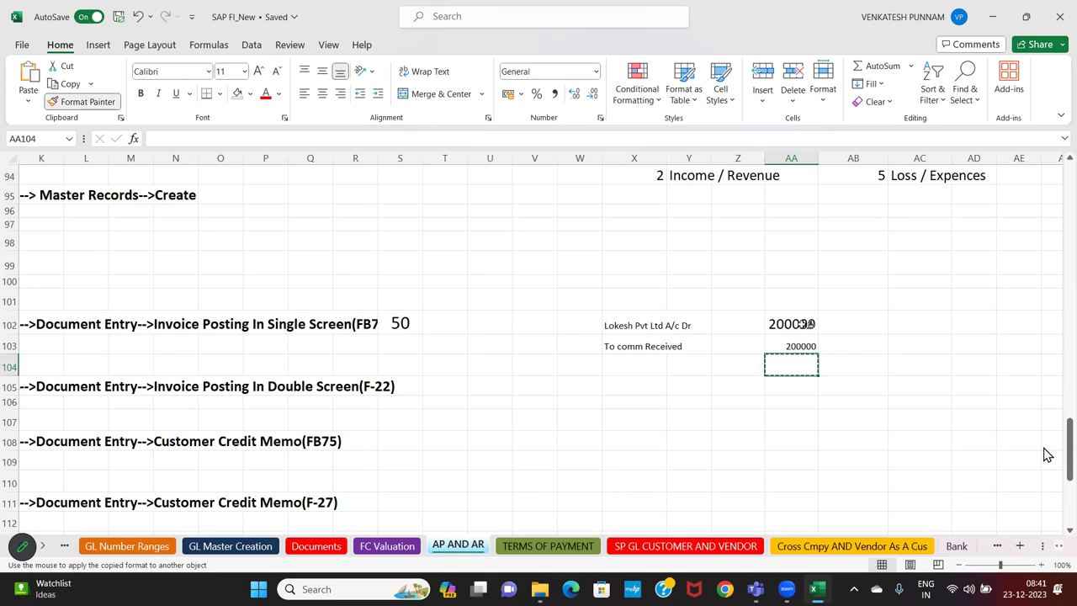
pyautogui.click(803, 325)
pyautogui.hotkey('ctrl', 'z')
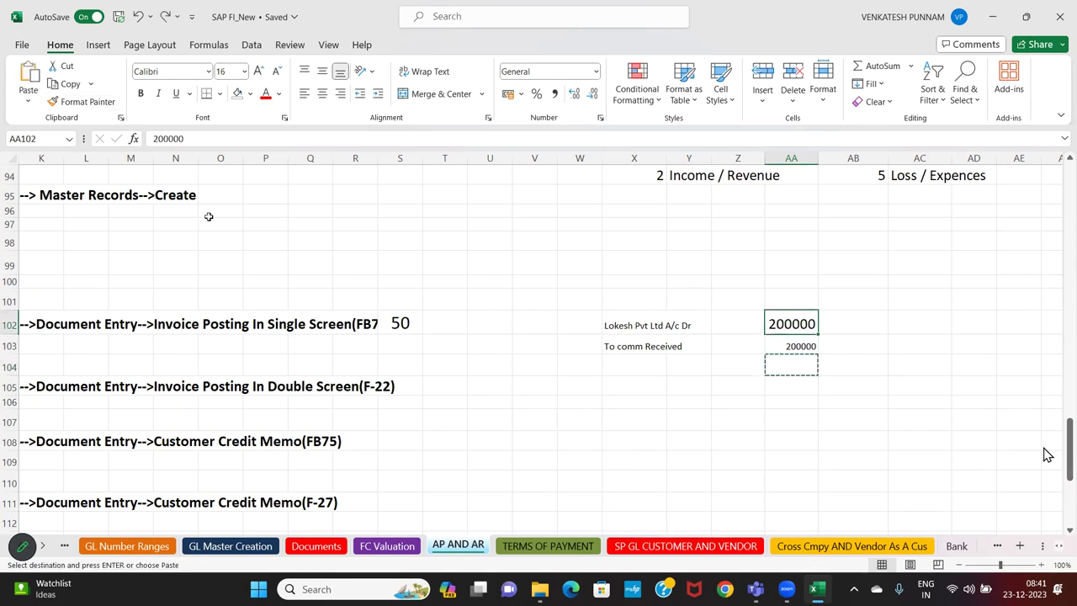
pyautogui.click(85, 101)
pyautogui.moveTo(625, 326); pyautogui.dragTo(788, 343)
pyautogui.click(731, 412)
# Add an 'Invoice posting' heading in X101, shaded light red across X101:Y101
pyautogui.click(634, 298)
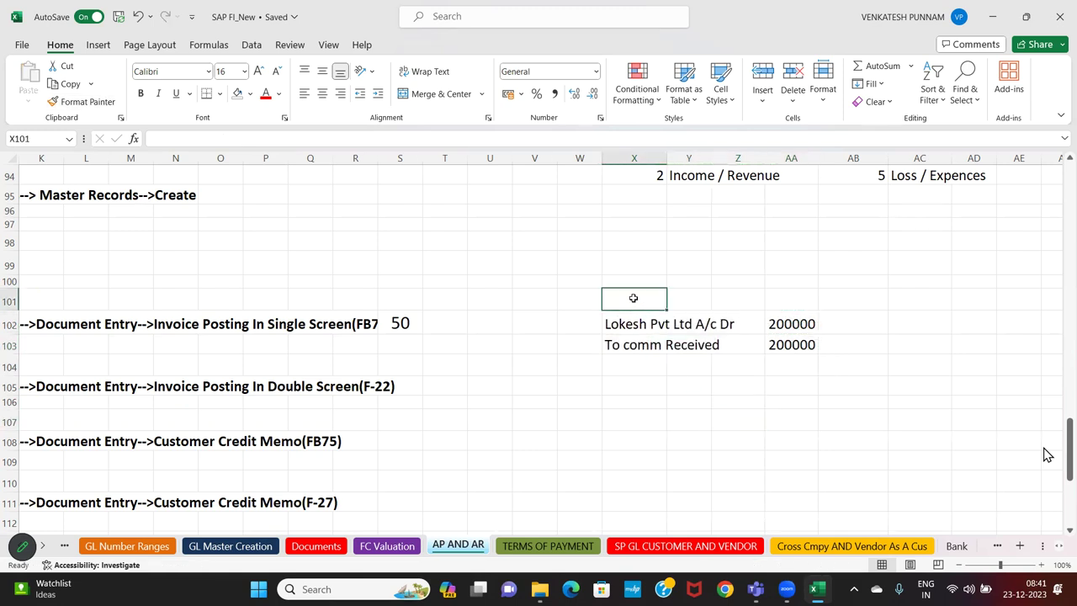
pyautogui.write('Invoice')
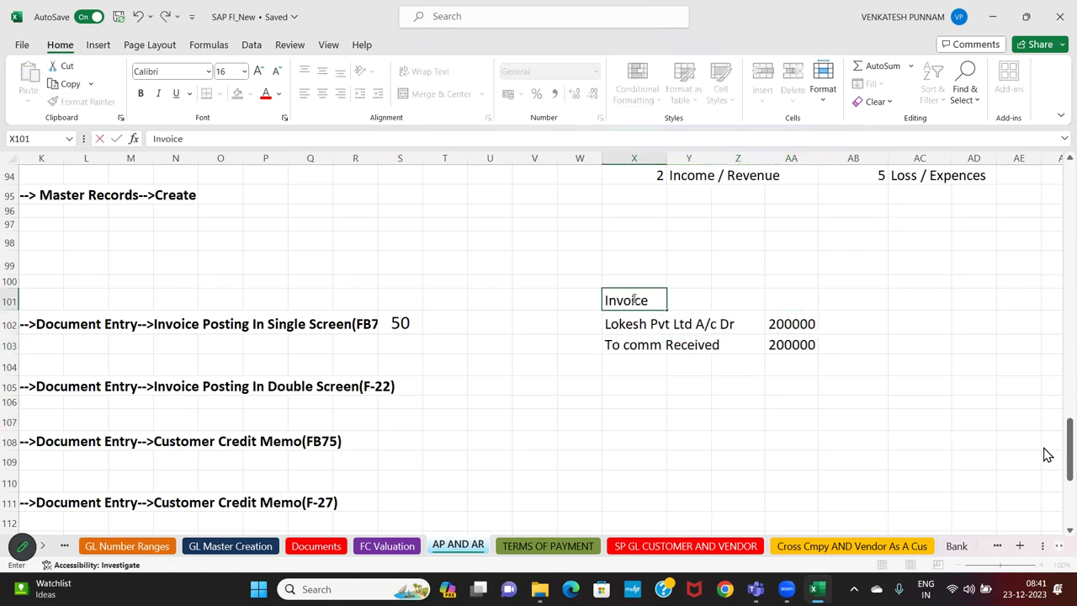
pyautogui.write(' posting')
pyautogui.press('Return')
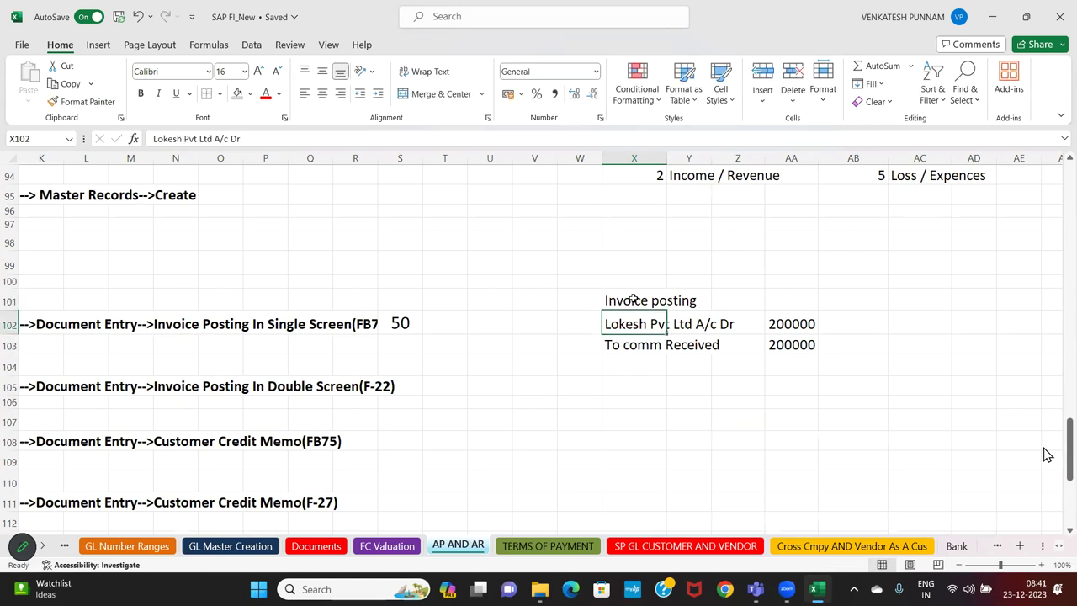
pyautogui.moveTo(634, 298); pyautogui.dragTo(678, 299)
pyautogui.click(263, 95)
pyautogui.hotkey('ctrl', 'z')
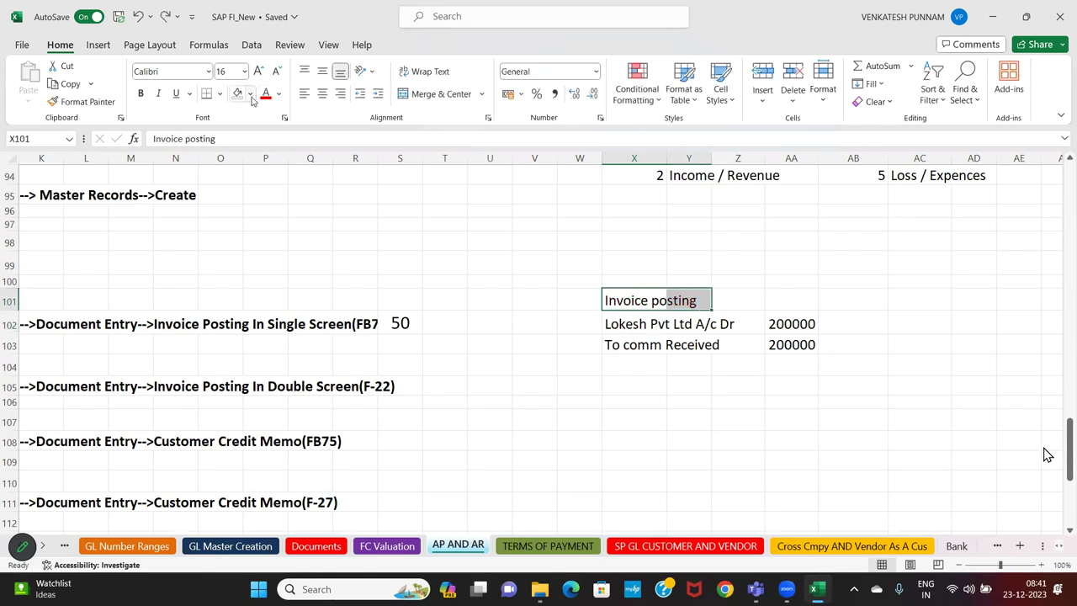
pyautogui.click(251, 95)
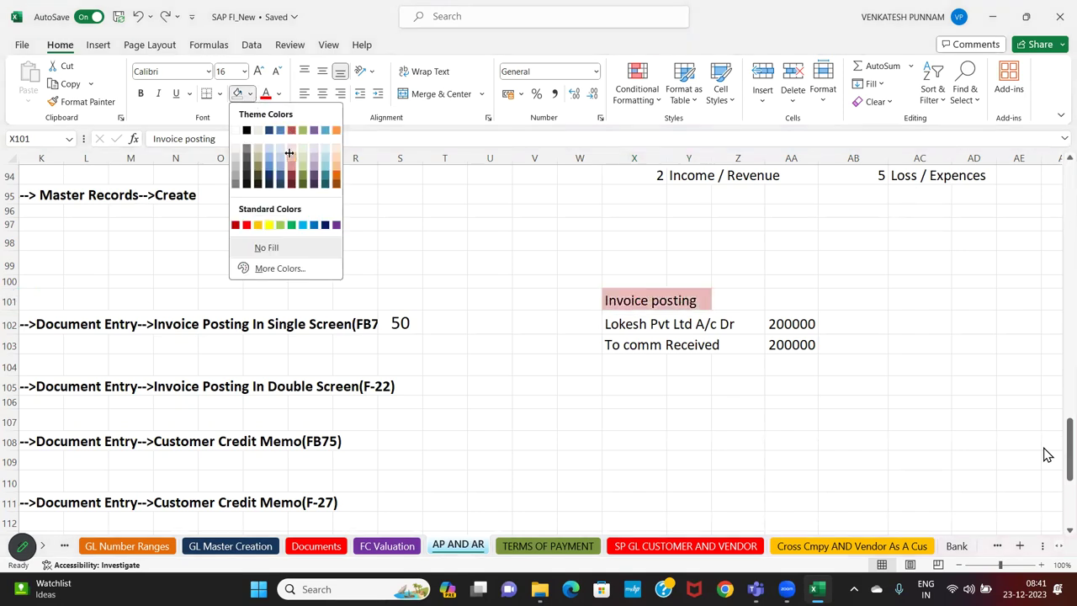
pyautogui.click(289, 152)
pyautogui.click(643, 381)
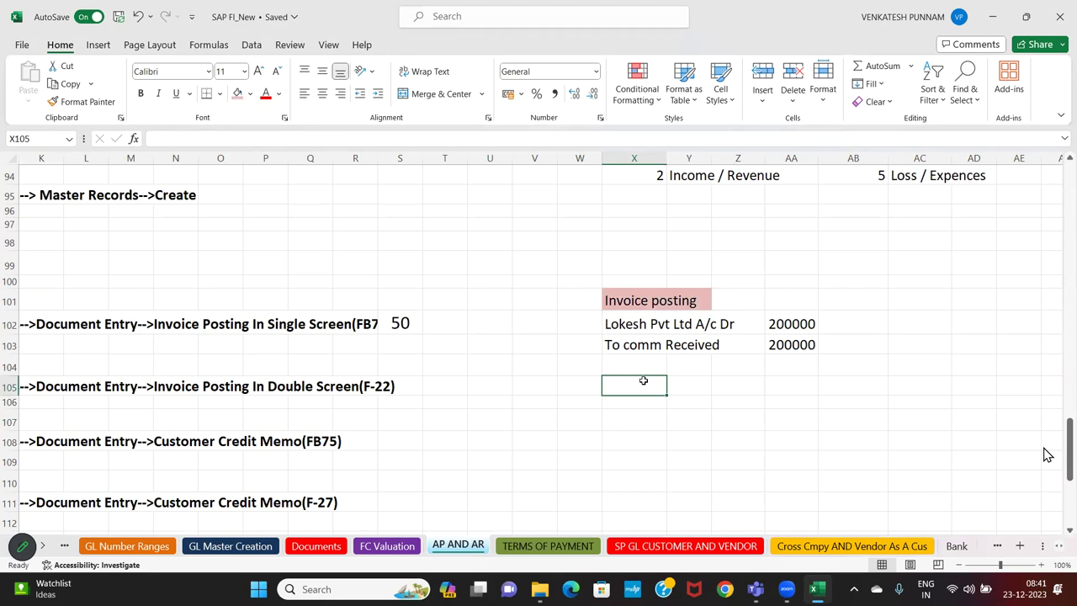
# Type 'Customer Payment' in X105, then 'Cash A/c Dr' and the customer credit line
pyautogui.write('Pyamen')
pyautogui.press('BackSpace')
pyautogui.press('BackSpace')
pyautogui.press('BackSpace')
pyautogui.press('BackSpace')
pyautogui.press('BackSpace')
pyautogui.press('BackSpace')
pyautogui.write('Custmer')
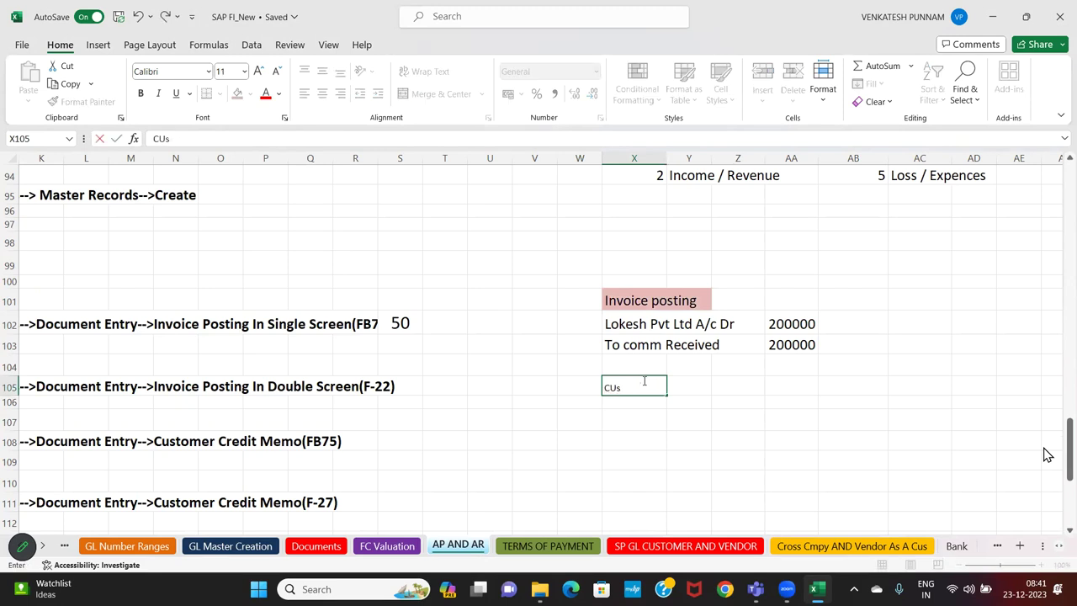
pyautogui.press('BackSpace')
pyautogui.press('BackSpace')
pyautogui.press('BackSpace')
pyautogui.write('tomer Payment')
pyautogui.press('Return')
pyautogui.press('Return')
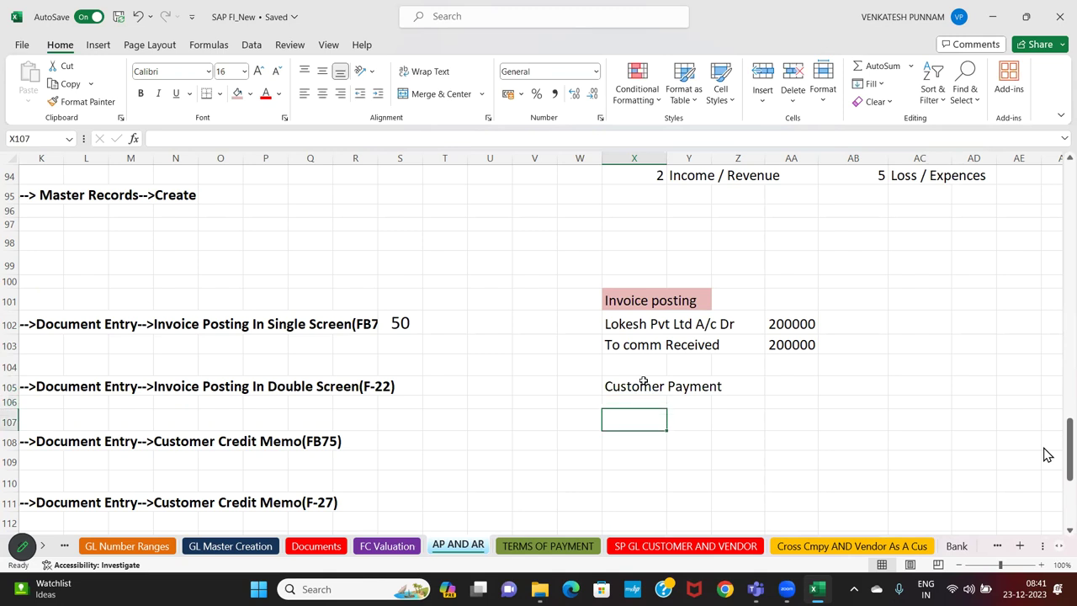
pyautogui.write('Cash ')
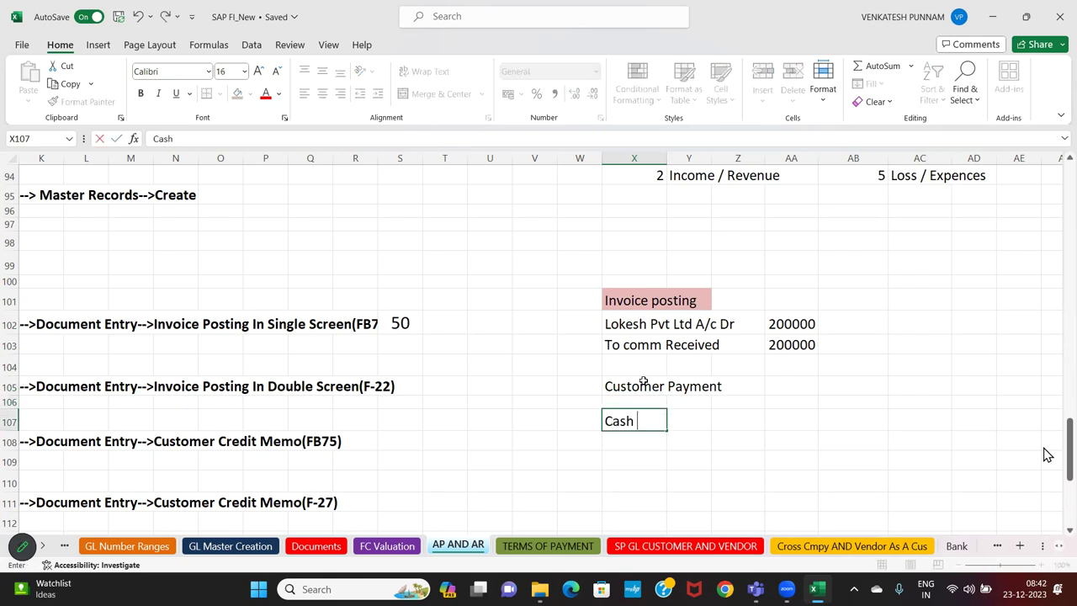
pyautogui.write('A/c Dr')
pyautogui.press('Return')
pyautogui.write('To Loke')
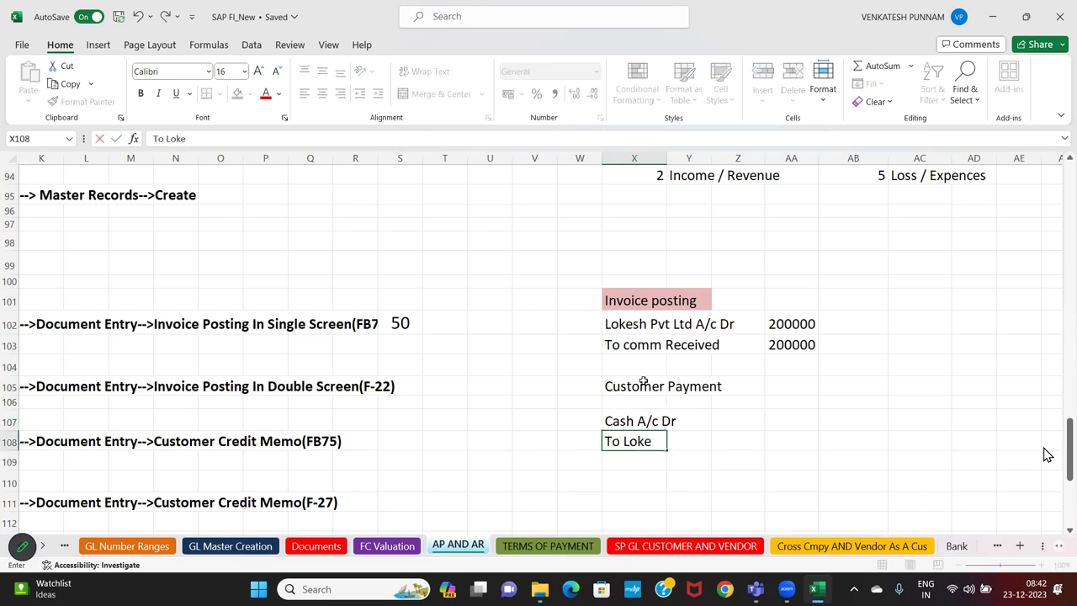
pyautogui.write('sh Pvt Ltd')
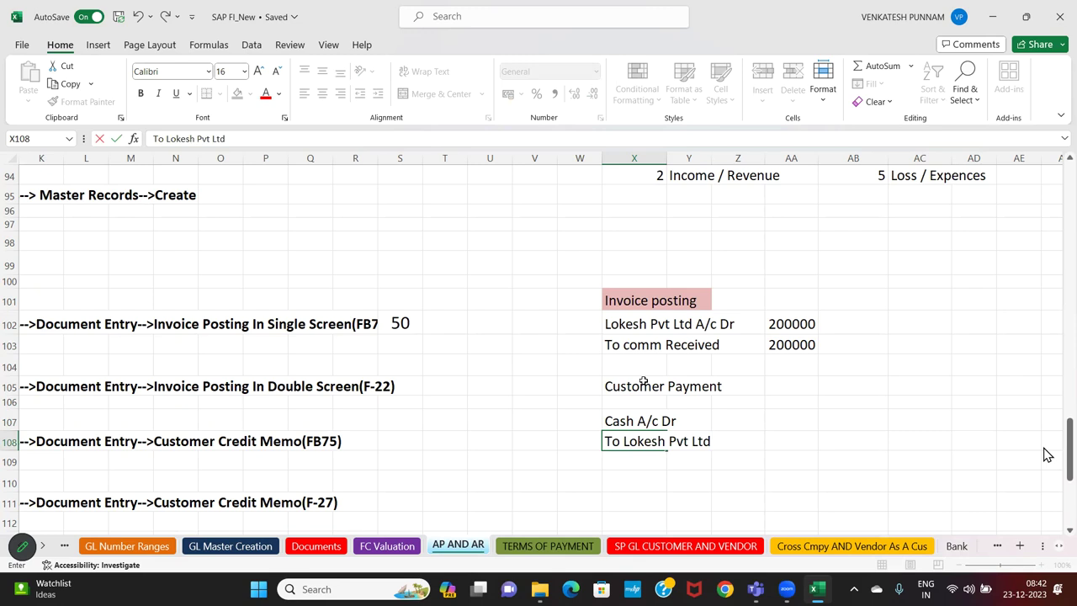
pyautogui.press('Return')
# Enter 150000 as both the cash debit and customer credit amounts
pyautogui.press('Up')
pyautogui.press('Up')
pyautogui.press('Right')
pyautogui.press('Right')
pyautogui.press('Right')
pyautogui.write('150000')
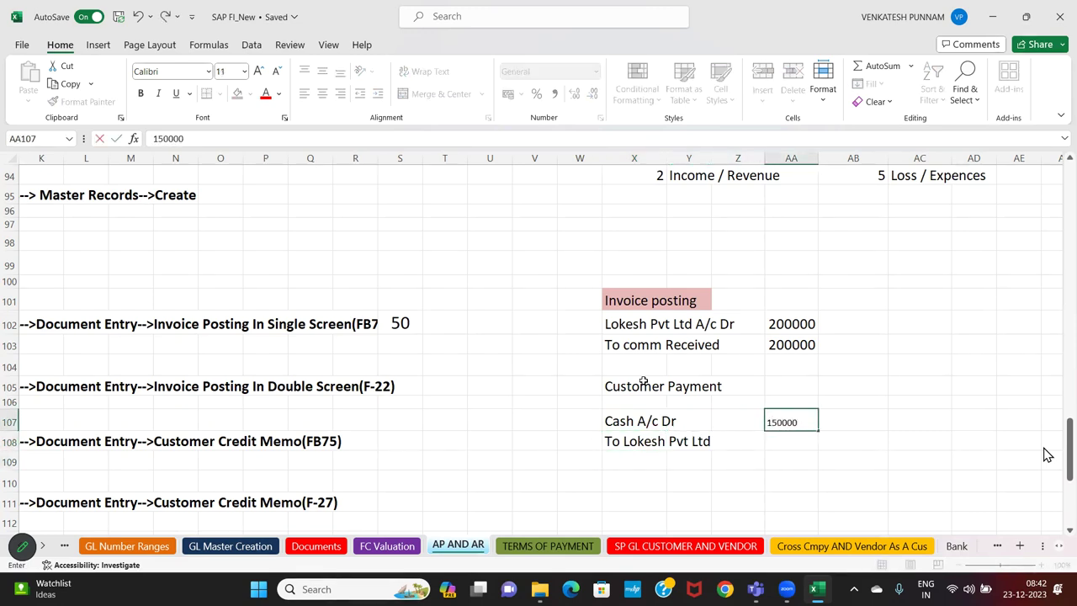
pyautogui.press('Return')
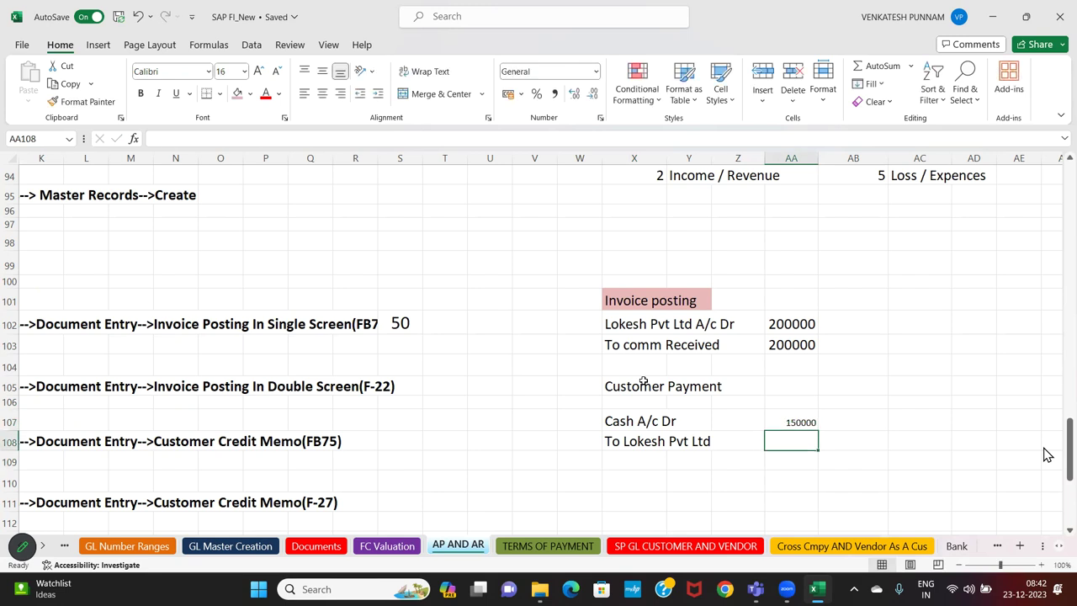
pyautogui.write('1500')
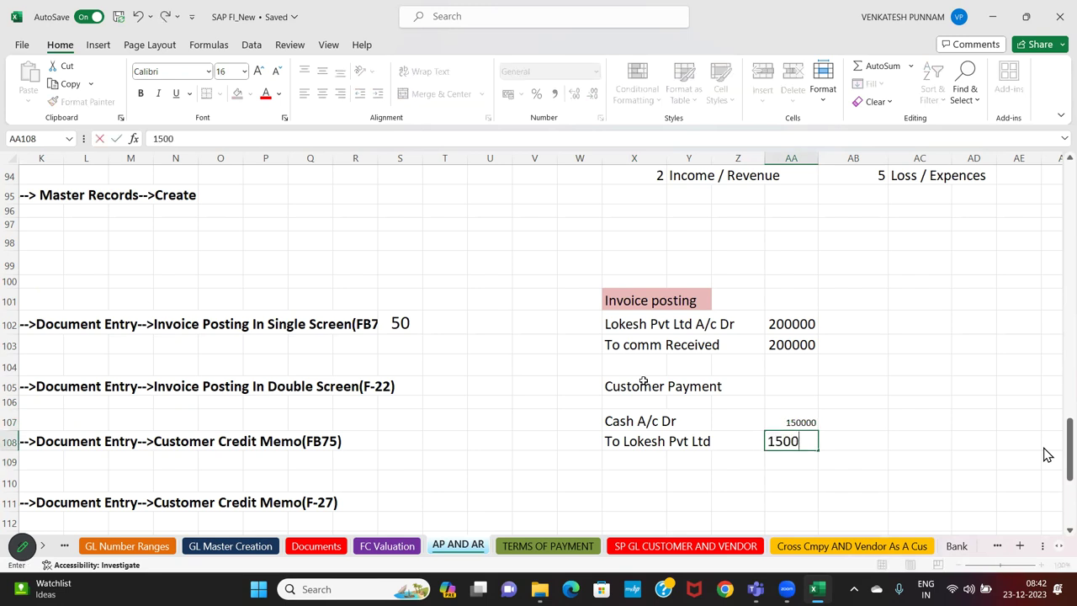
pyautogui.write('00')
pyautogui.press('Return')
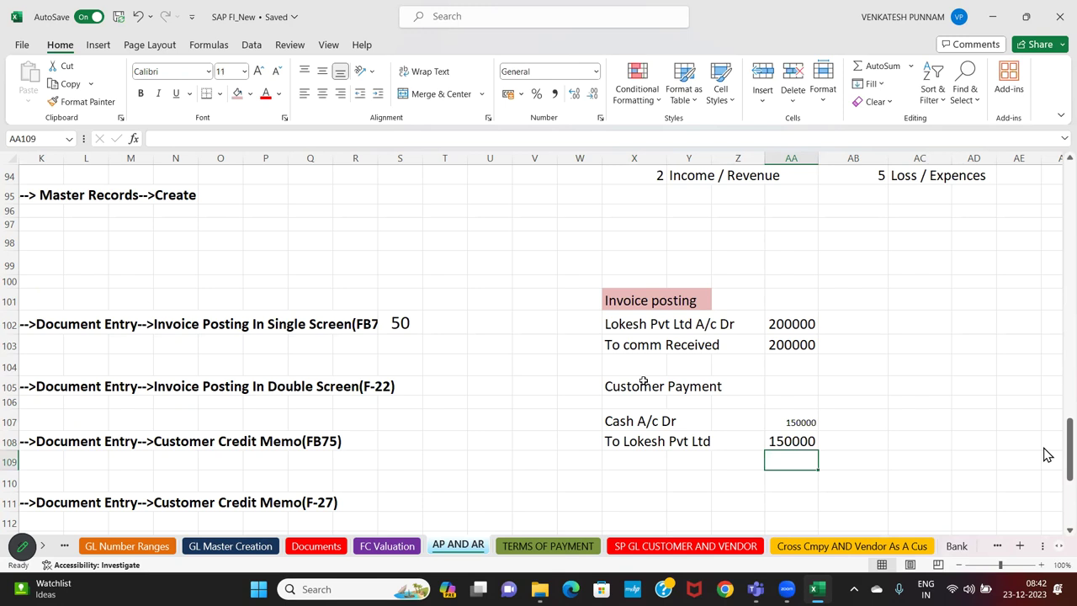
# Copy the 16pt formatting of the 150000 credit amount onto the cash amount row
pyautogui.click(786, 441)
pyautogui.click(84, 102)
pyautogui.moveTo(673, 421)
pyautogui.mouseDown()
pyautogui.moveTo(746, 425)
pyautogui.moveTo(781, 448)
pyautogui.mouseUp()
pyautogui.click(746, 483)
pyautogui.click(637, 459)
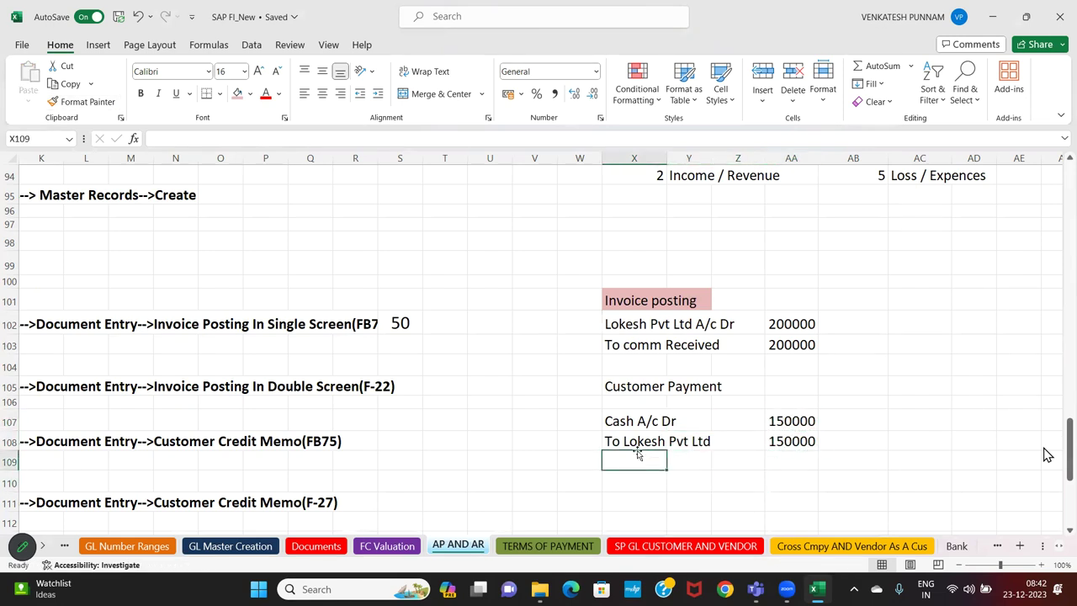
# Give the Customer Payment heading the Invoice posting heading's light red style
pyautogui.click(626, 304)
pyautogui.click(106, 106)
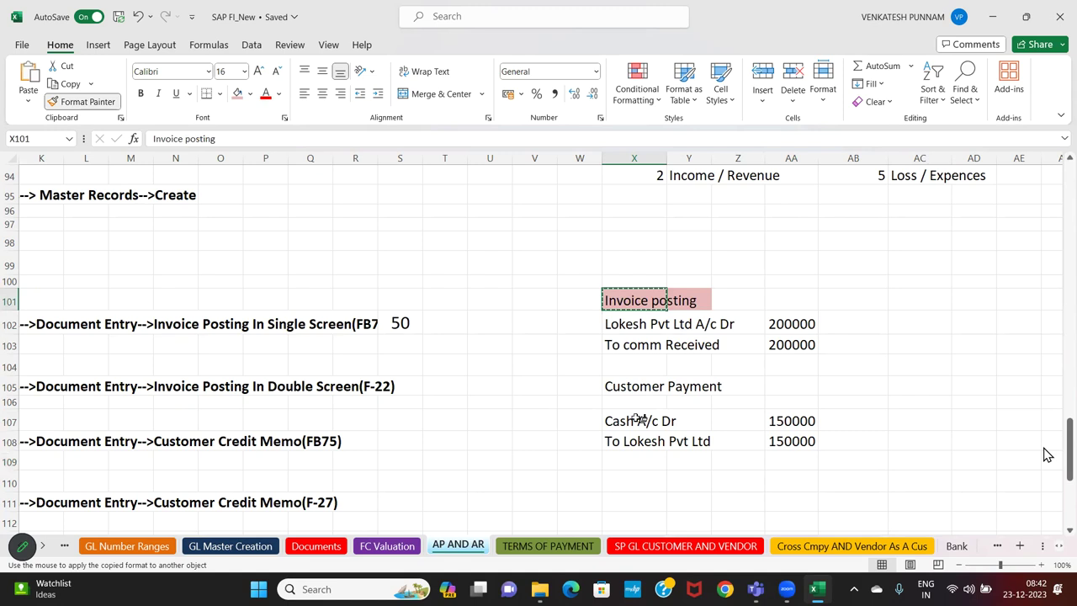
pyautogui.moveTo(608, 386); pyautogui.dragTo(716, 386)
pyautogui.click(707, 428)
# Type a 'Customer Credit memo' heading with 'comm Received A/c dr' and the customer credit line
pyautogui.click(637, 482)
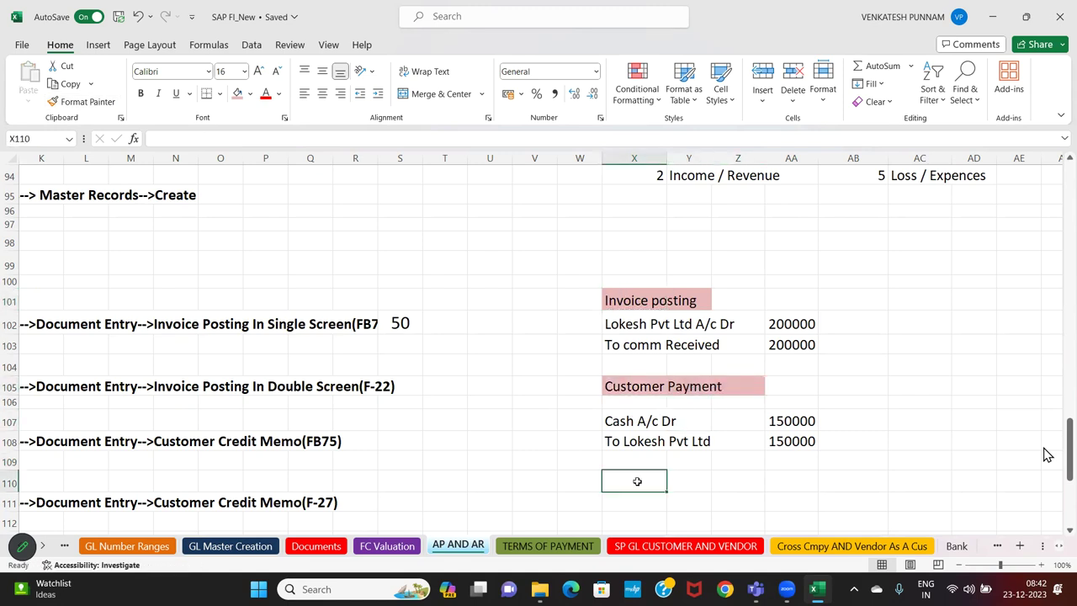
pyautogui.write('Customer')
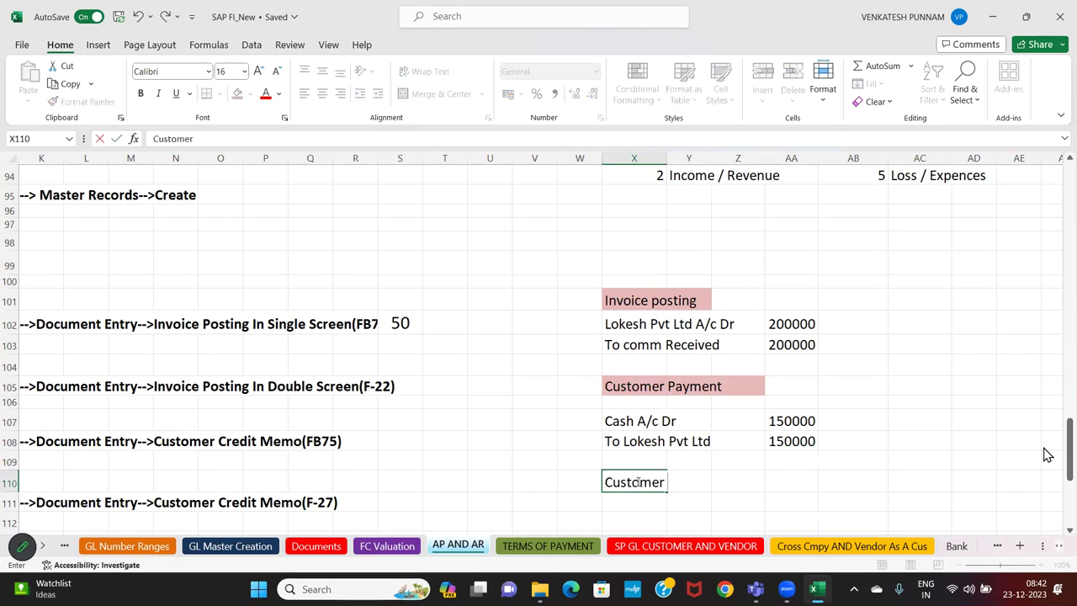
pyautogui.write(' Credit memo')
pyautogui.press('Return')
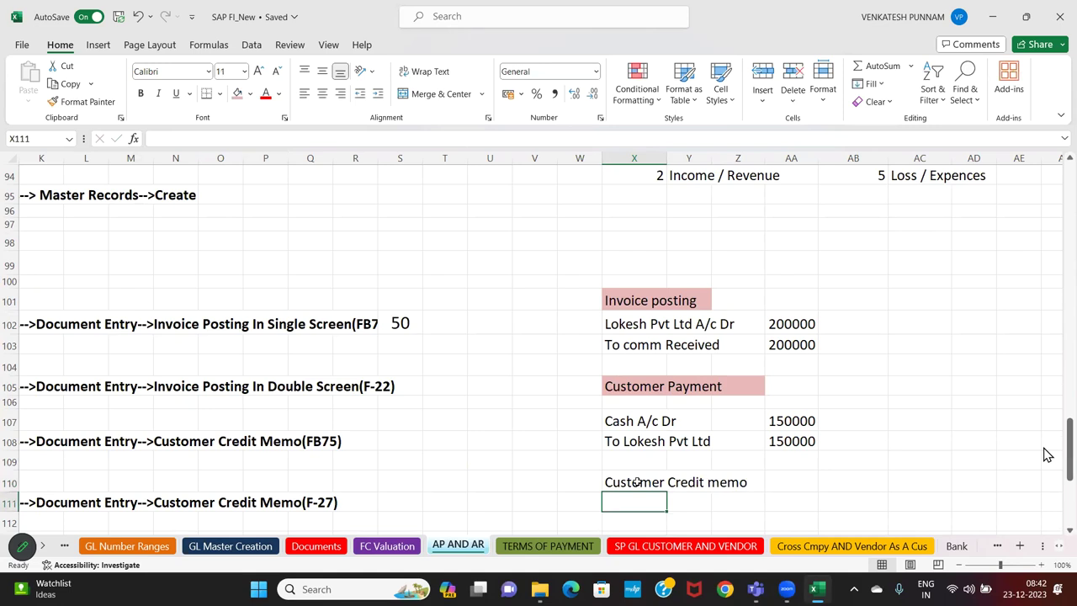
pyautogui.scroll(-1, 637, 482)
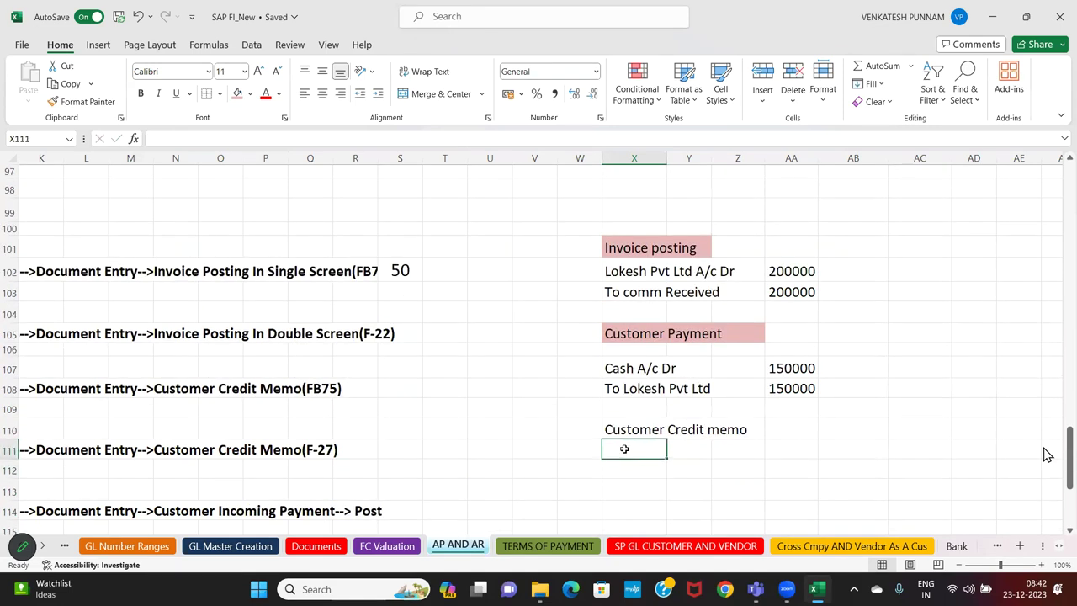
pyautogui.click(632, 463)
pyautogui.write('comm')
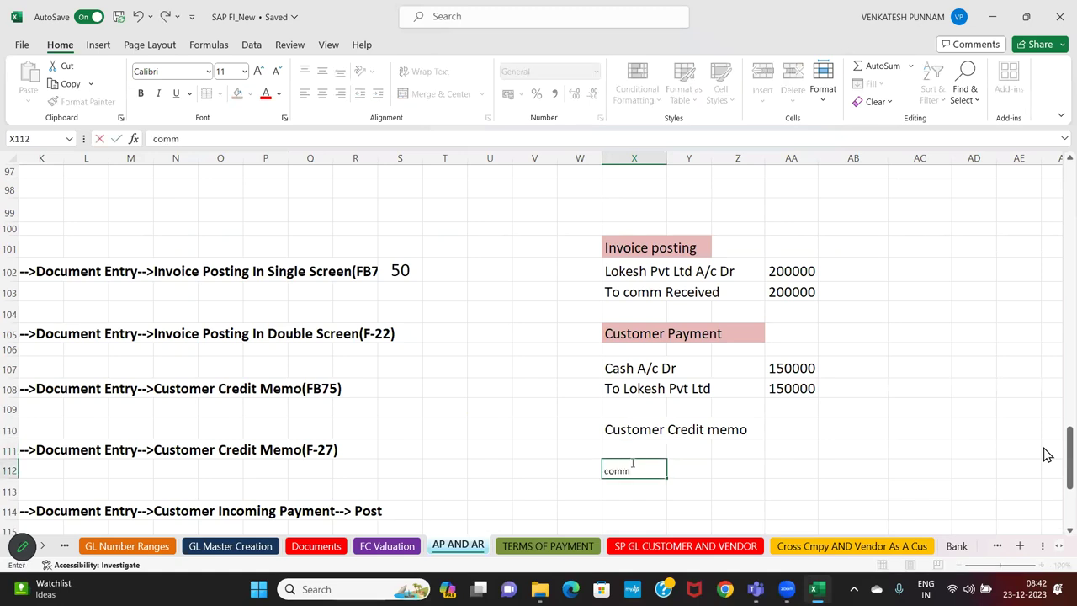
pyautogui.write(' Received A/c dr')
pyautogui.press('Return')
pyautogui.write('To')
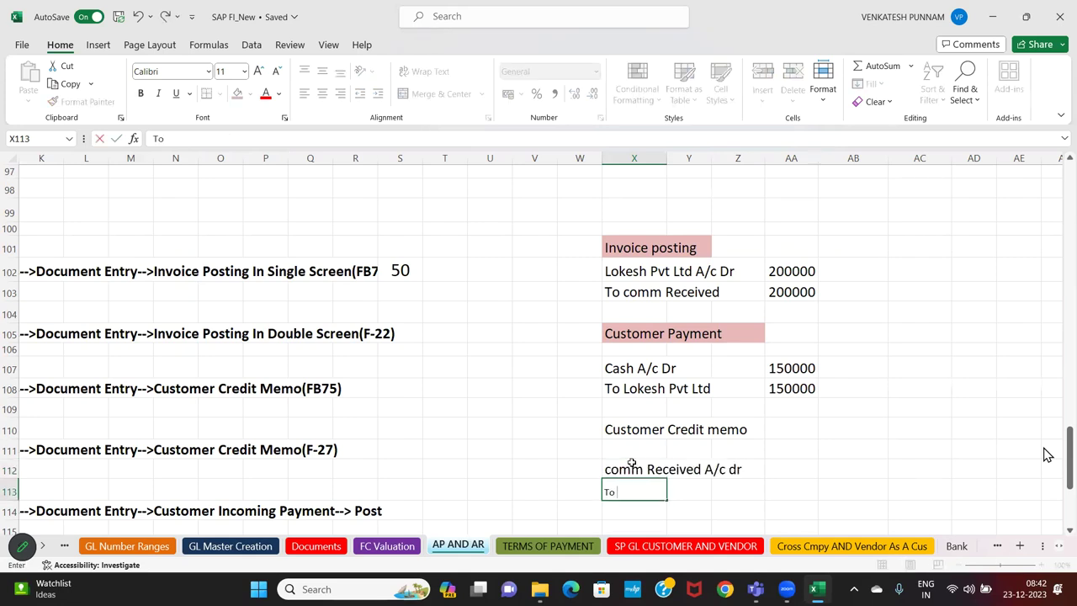
pyautogui.write(' Lokesh Pvt TLd')
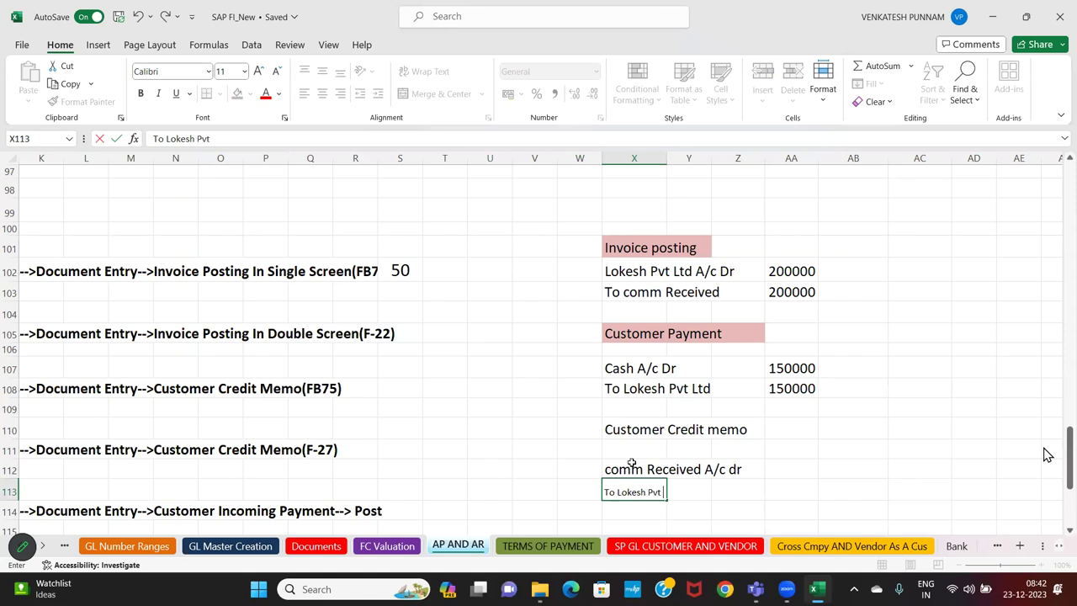
pyautogui.press('BackSpace')
pyautogui.press('BackSpace')
pyautogui.press('BackSpace')
pyautogui.press('BackSpace')
pyautogui.write('ltd')
pyautogui.press('Return')
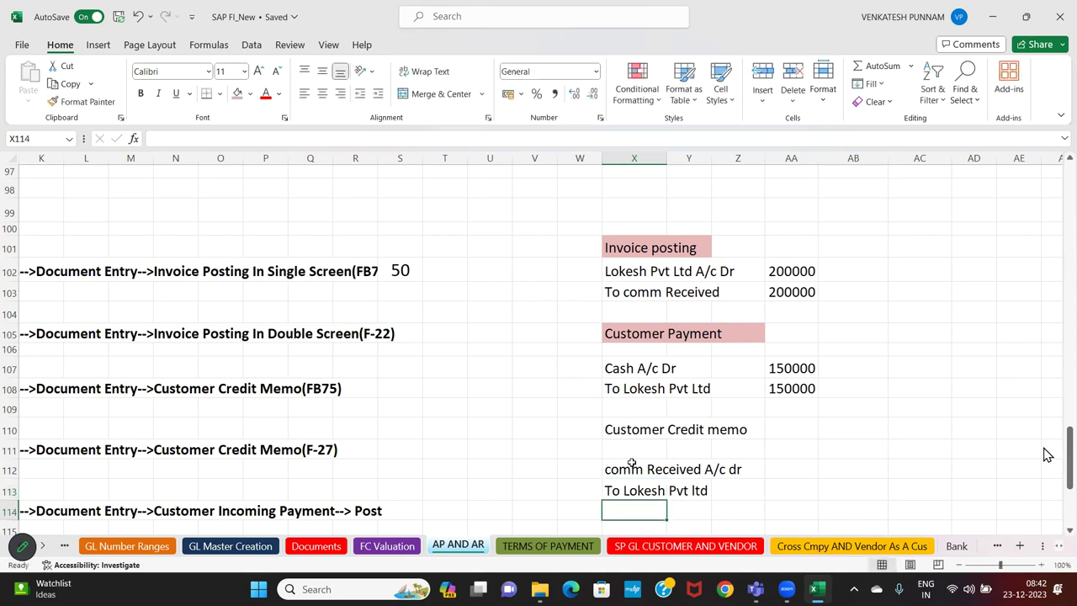
# Enter 50000 as both the credit memo's debit and credit amounts
pyautogui.click(791, 471)
pyautogui.write('50000')
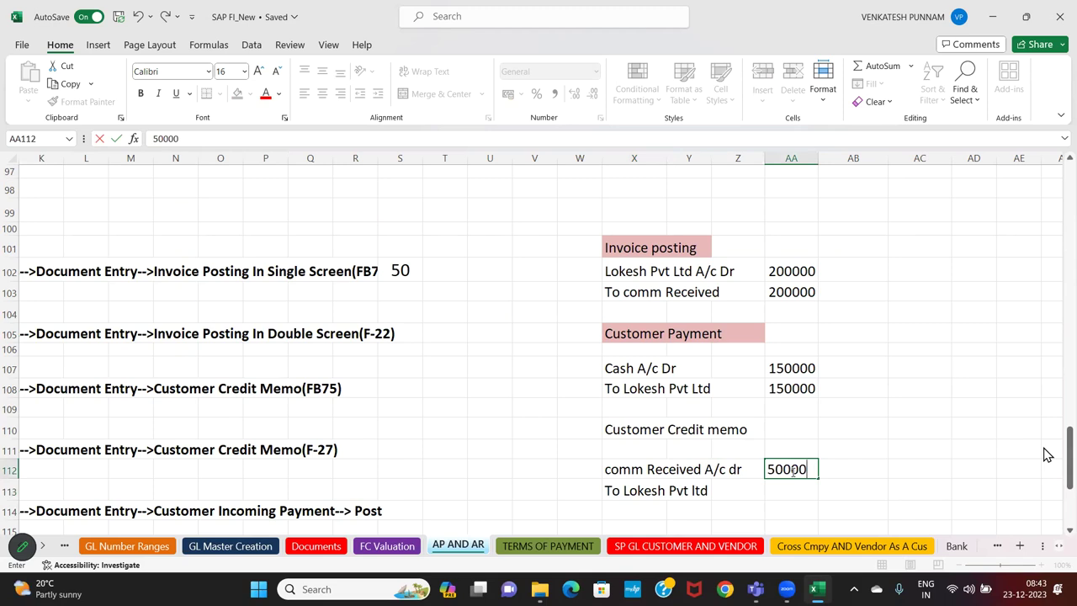
pyautogui.press('Return')
pyautogui.write('50000')
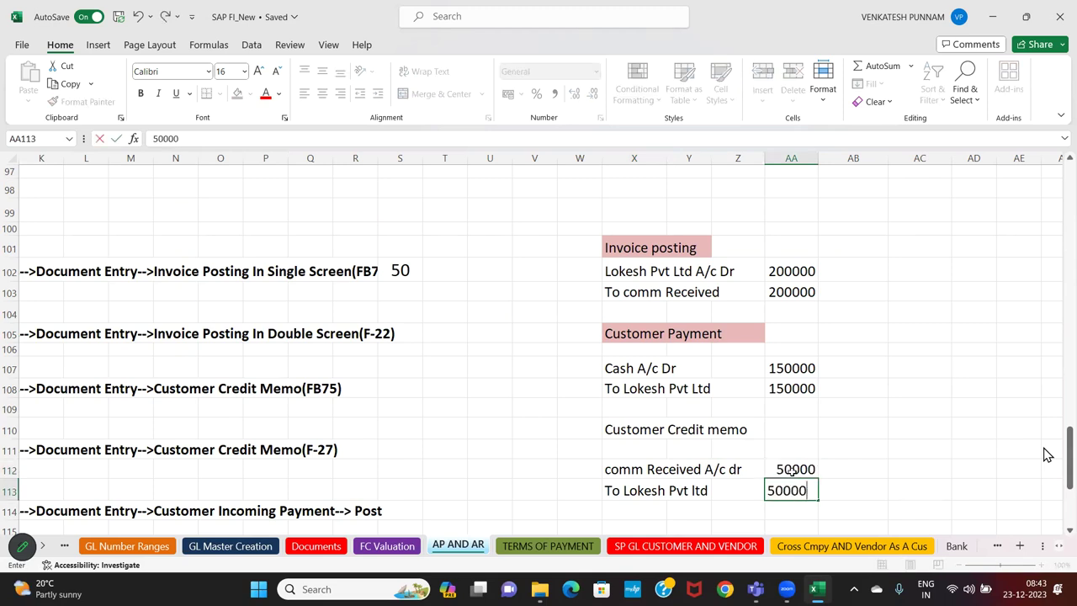
pyautogui.press('Return')
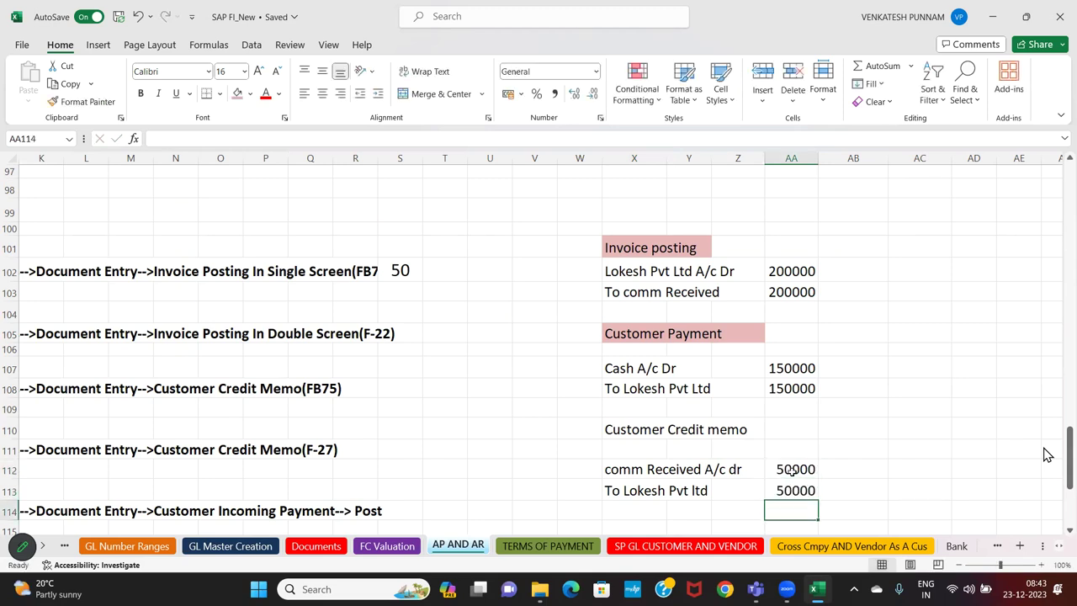
# Shade the Customer Credit memo heading pink across three columns
pyautogui.moveTo(621, 430); pyautogui.dragTo(724, 430)
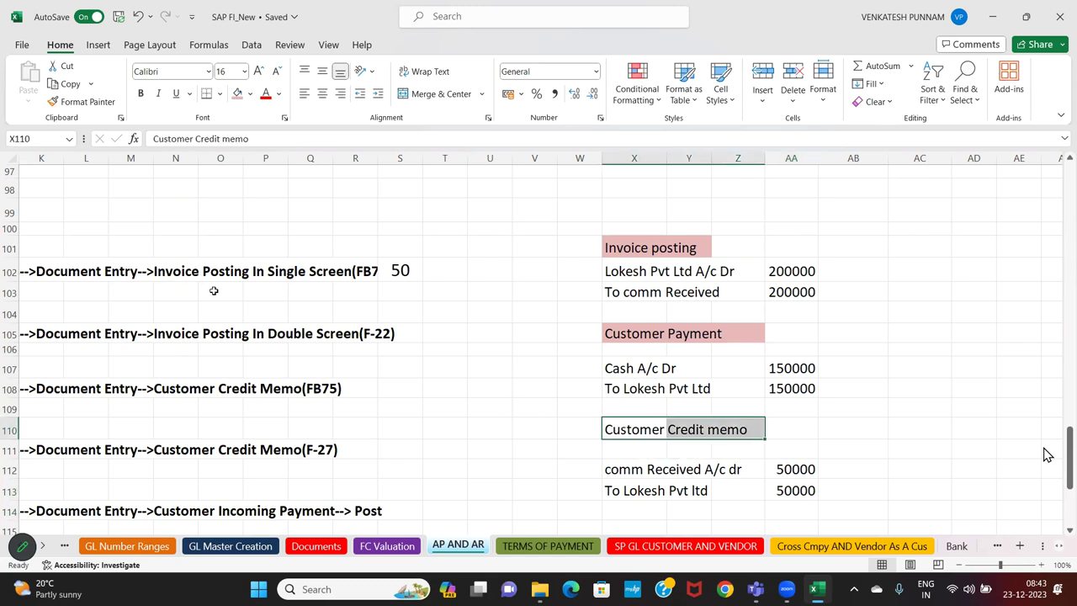
pyautogui.click(237, 93)
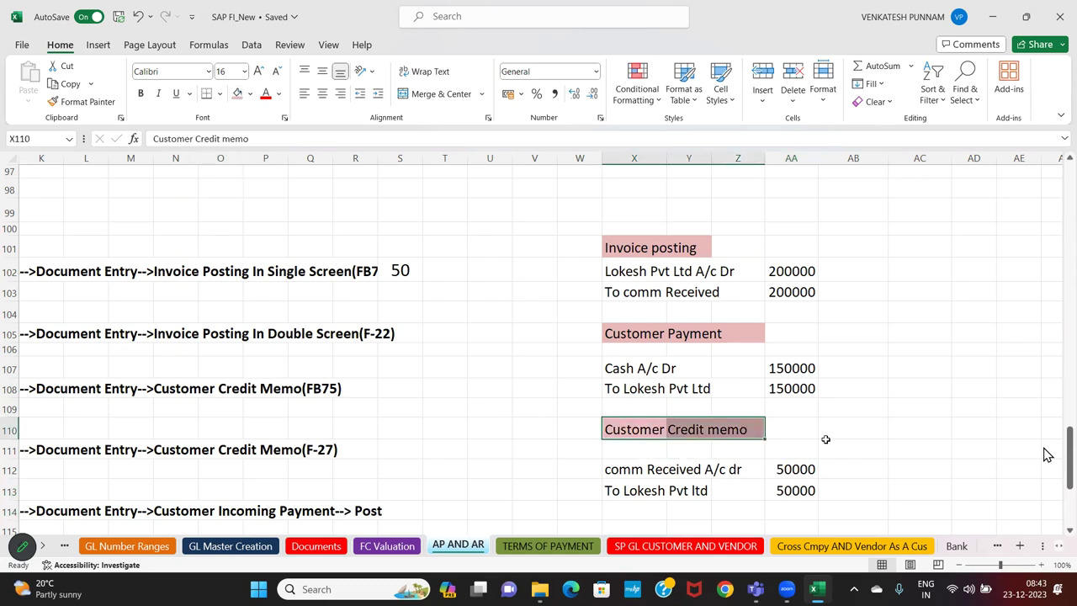
pyautogui.click(826, 442)
pyautogui.click(580, 228)
pyautogui.moveTo(581, 227); pyautogui.dragTo(812, 506)
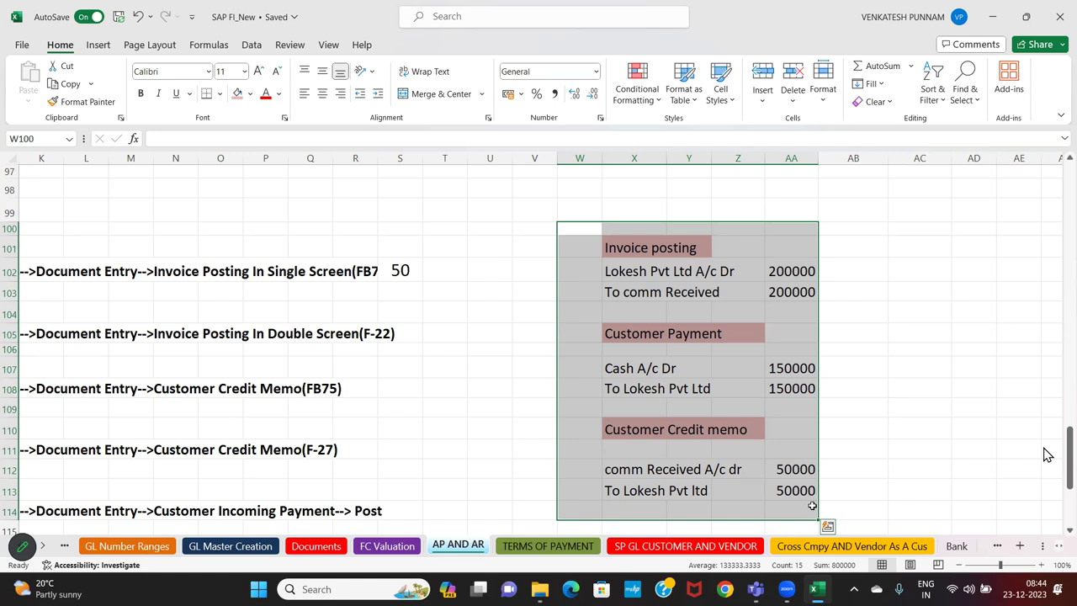
# Type a 'BP' note in AC101 beside the Invoice posting heading
pyautogui.click(677, 364)
pyautogui.moveTo(629, 275); pyautogui.dragTo(791, 273)
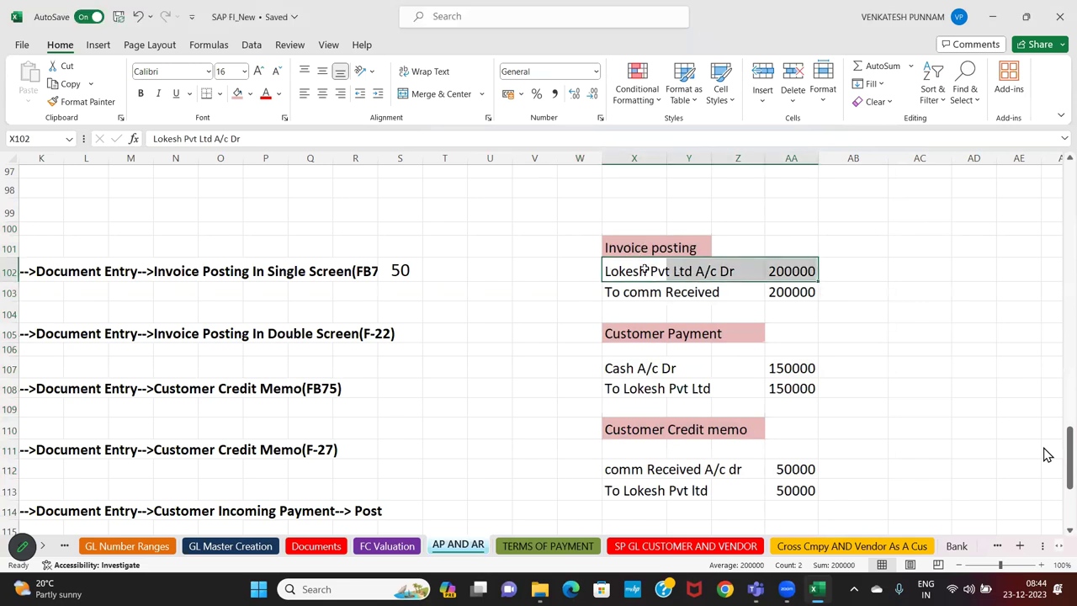
pyautogui.click(847, 271)
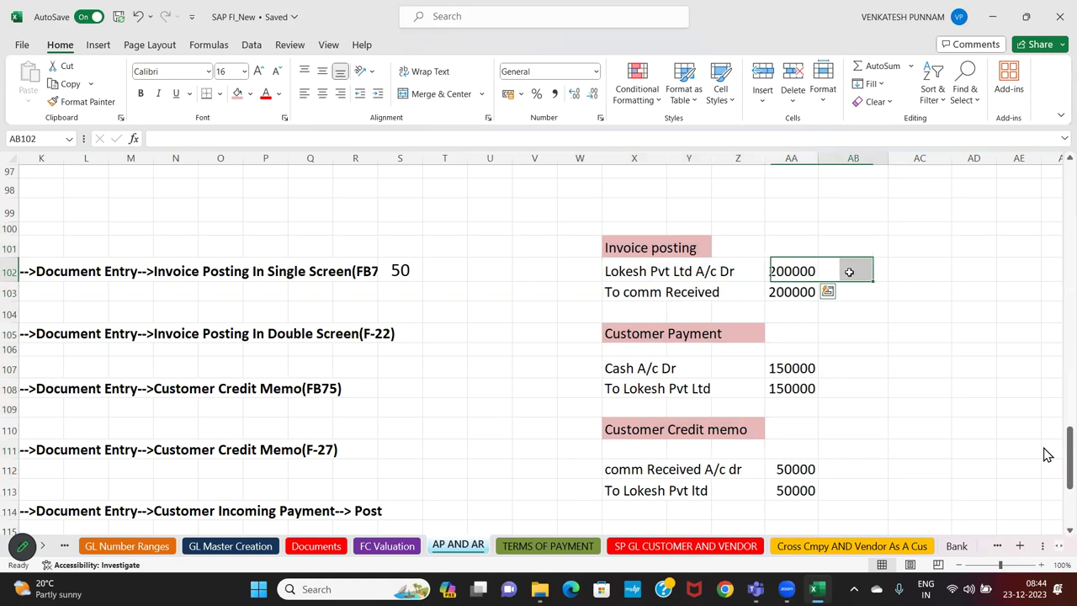
pyautogui.click(908, 250)
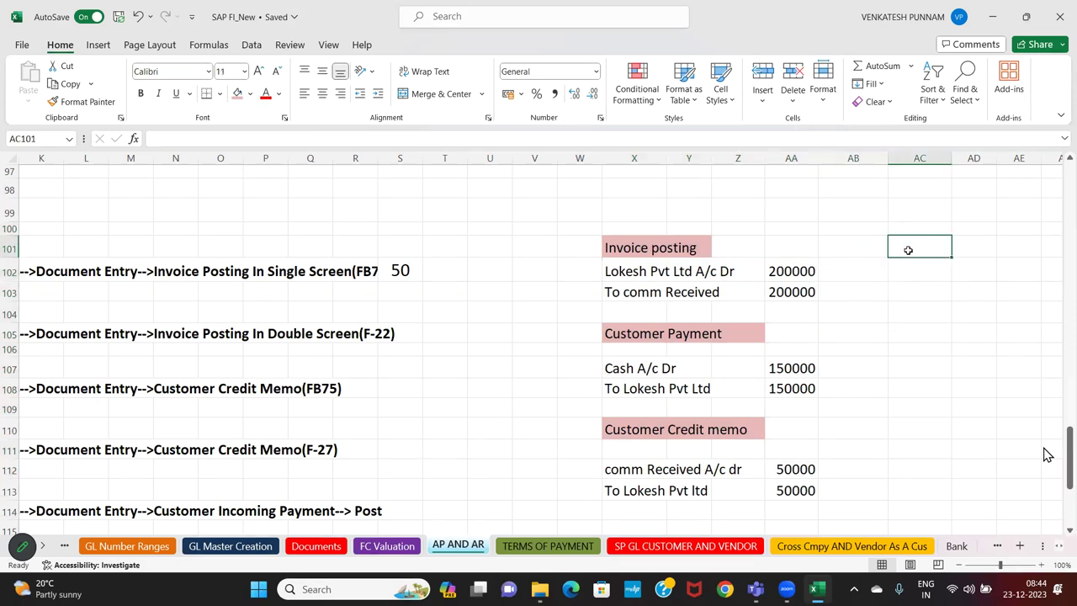
pyautogui.write('BP')
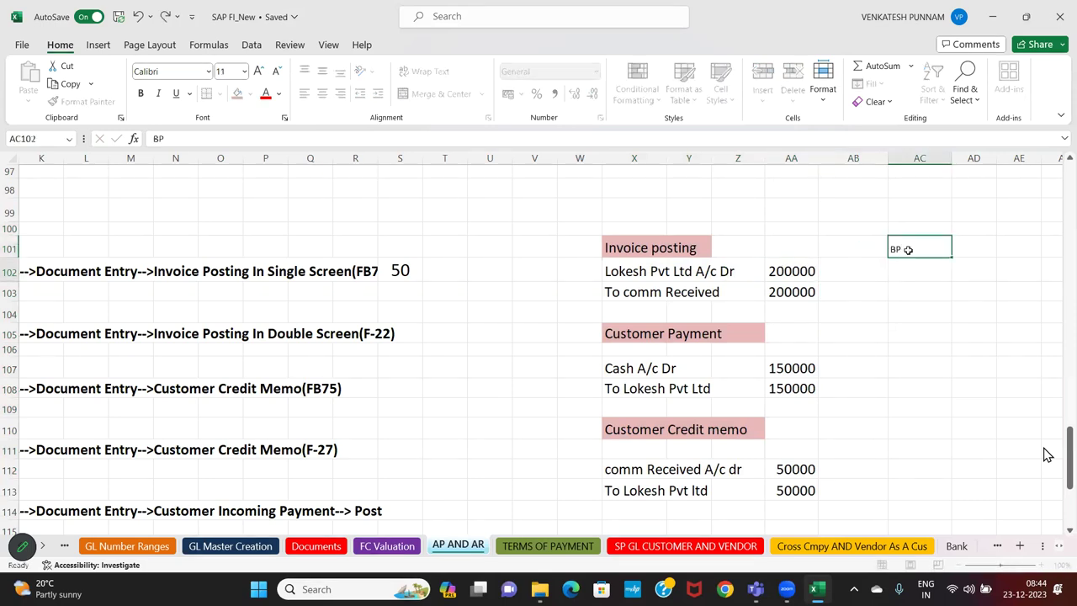
pyautogui.press('Return')
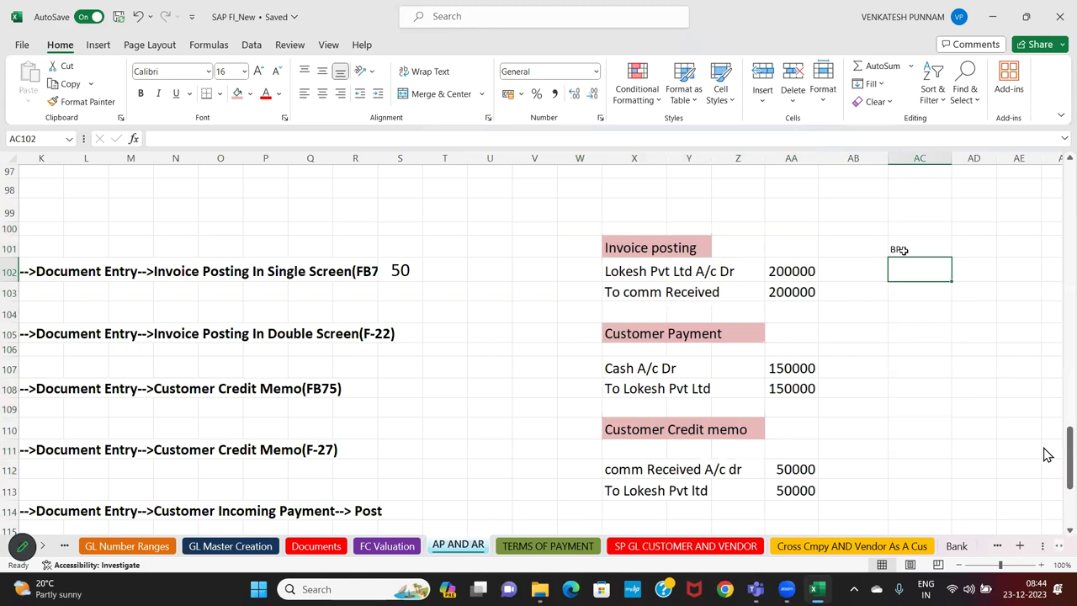
# Close the Shapes gallery unused and give the BP note the 200000 amount's larger font
pyautogui.click(99, 47)
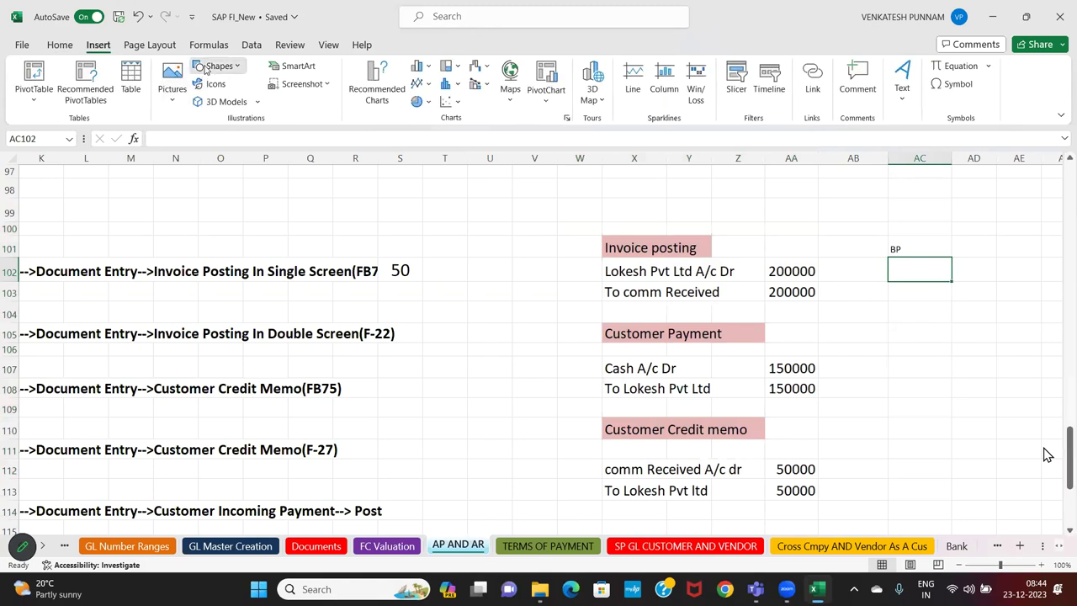
pyautogui.click(211, 66)
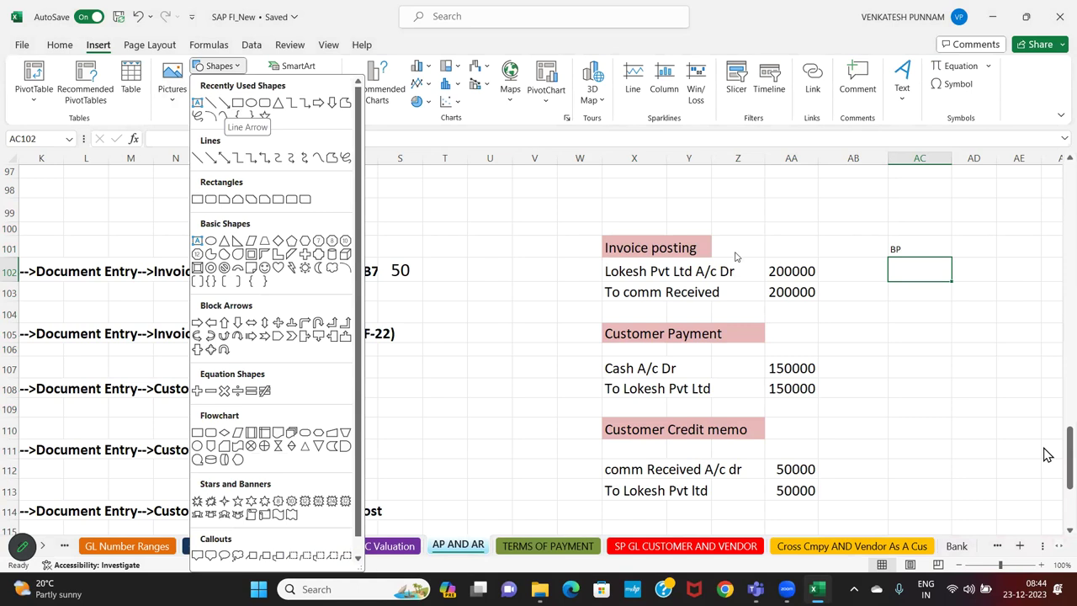
pyautogui.click(930, 249)
pyautogui.click(766, 275)
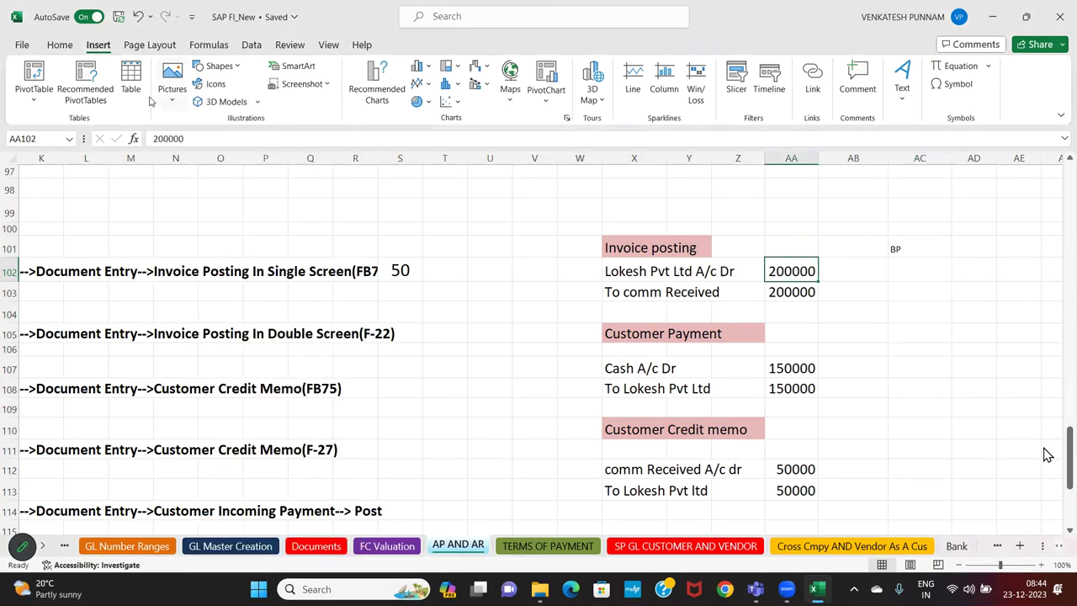
pyautogui.click(60, 45)
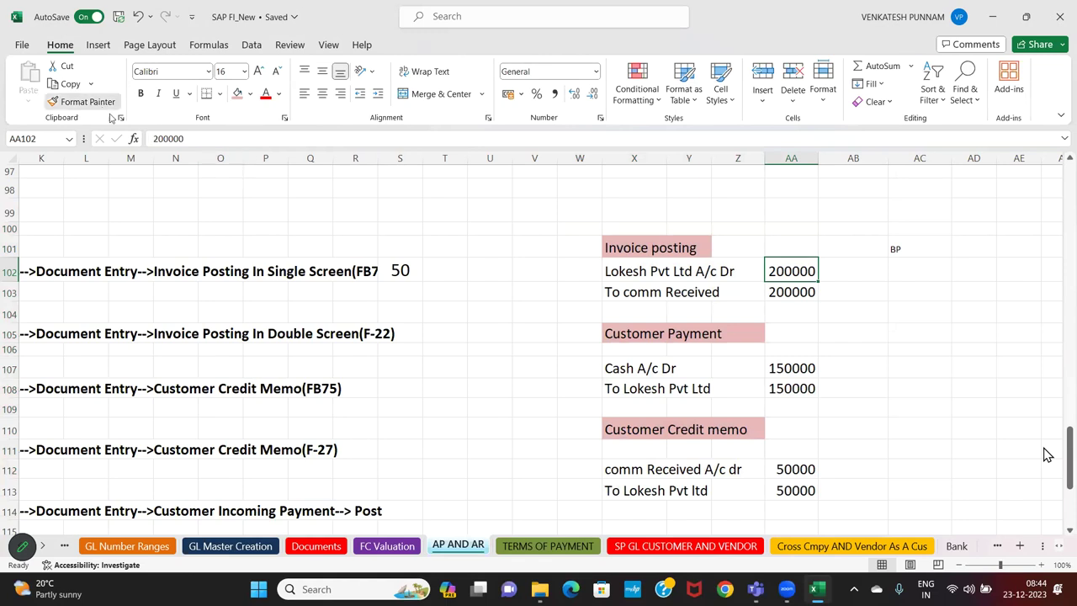
pyautogui.click(899, 247)
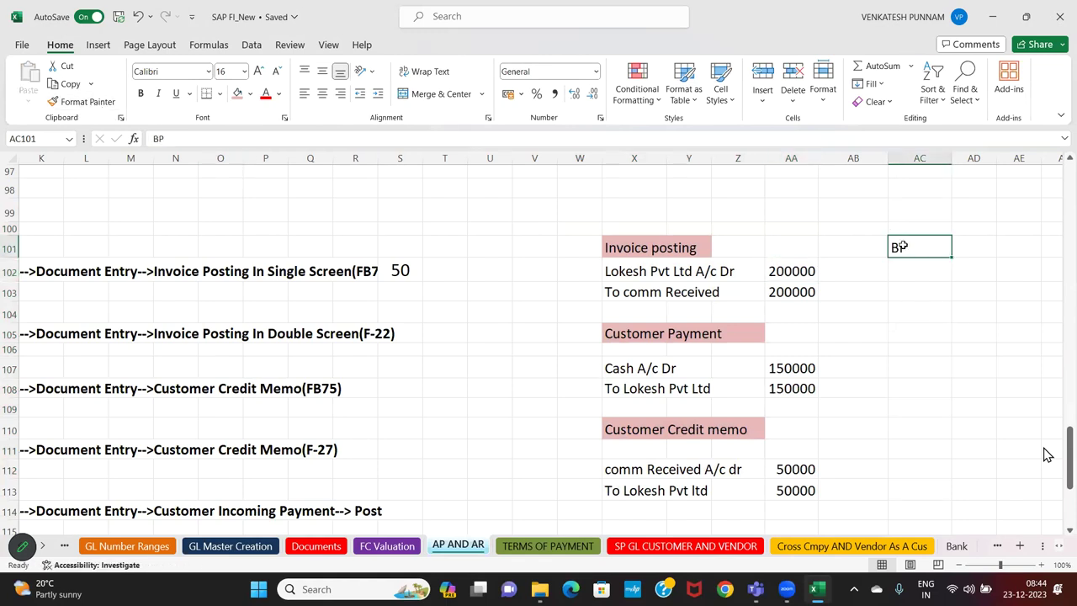
pyautogui.moveTo(611, 271); pyautogui.dragTo(822, 289)
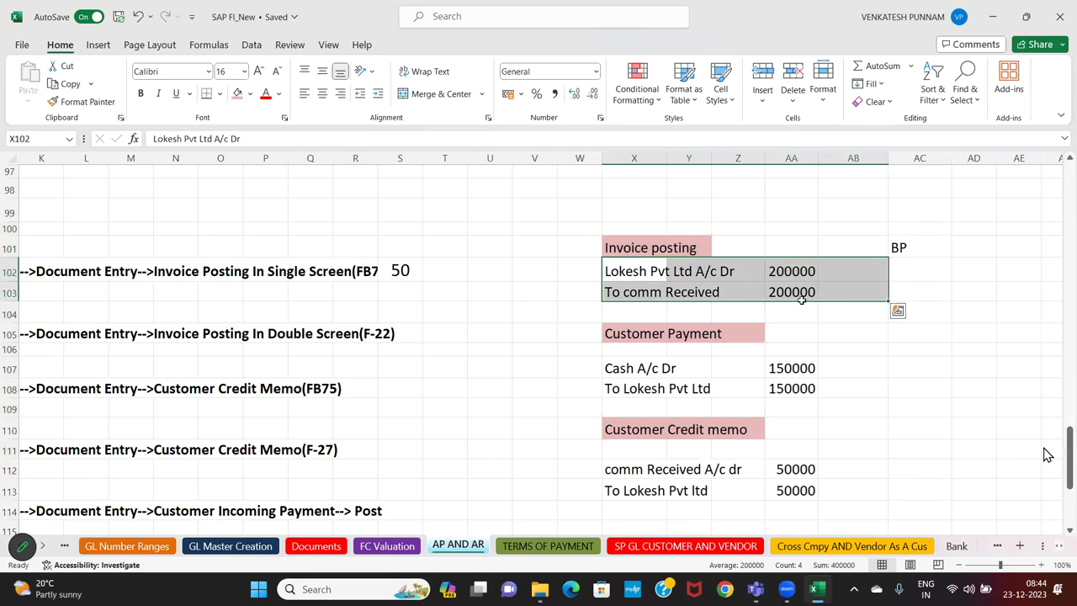
pyautogui.moveTo(633, 271); pyautogui.dragTo(781, 268)
pyautogui.click(219, 350)
# Move back to column A and up to the Create BP step, highlighting T Code-BP
pyautogui.press('Left')
pyautogui.press('Left')
pyautogui.press('Left')
pyautogui.press('Left')
pyautogui.press('Left')
pyautogui.press('Left')
pyautogui.press('Left')
pyautogui.press('Left')
pyautogui.press('Left')
pyautogui.press('Left')
pyautogui.press('Left')
pyautogui.press('Left')
pyautogui.press('Left')
pyautogui.press('Left')
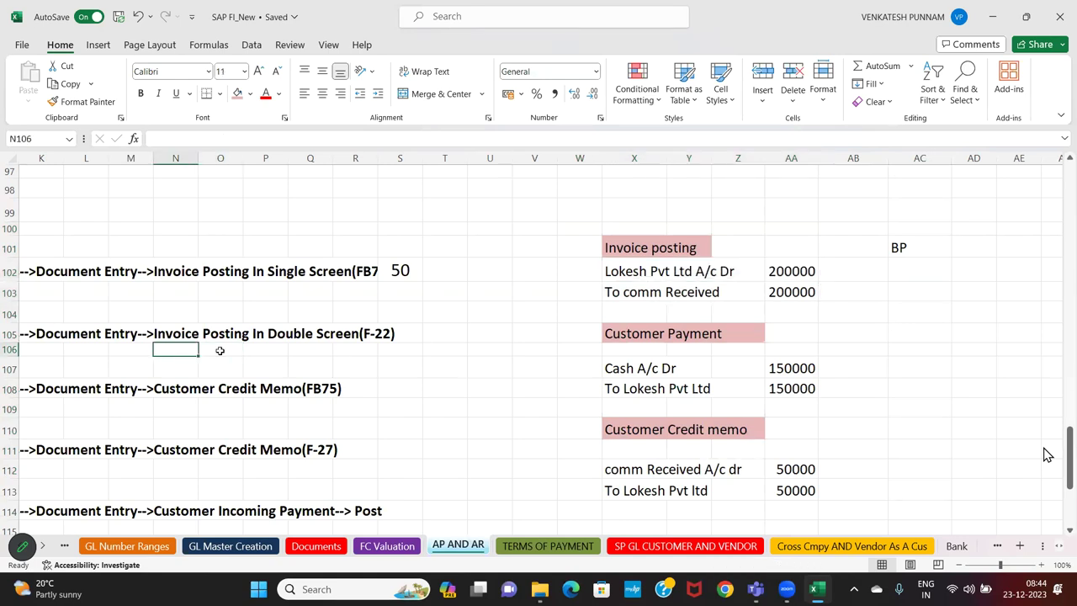
pyautogui.press('Up')
pyautogui.press('Up')
pyautogui.press('Up')
pyautogui.press('Up')
pyautogui.press('Up')
pyautogui.press('Up')
pyautogui.press('Up')
pyautogui.press('Up')
pyautogui.press('Up')
pyautogui.press('Up')
pyautogui.press('Up')
pyautogui.press('Up')
pyautogui.press('Up')
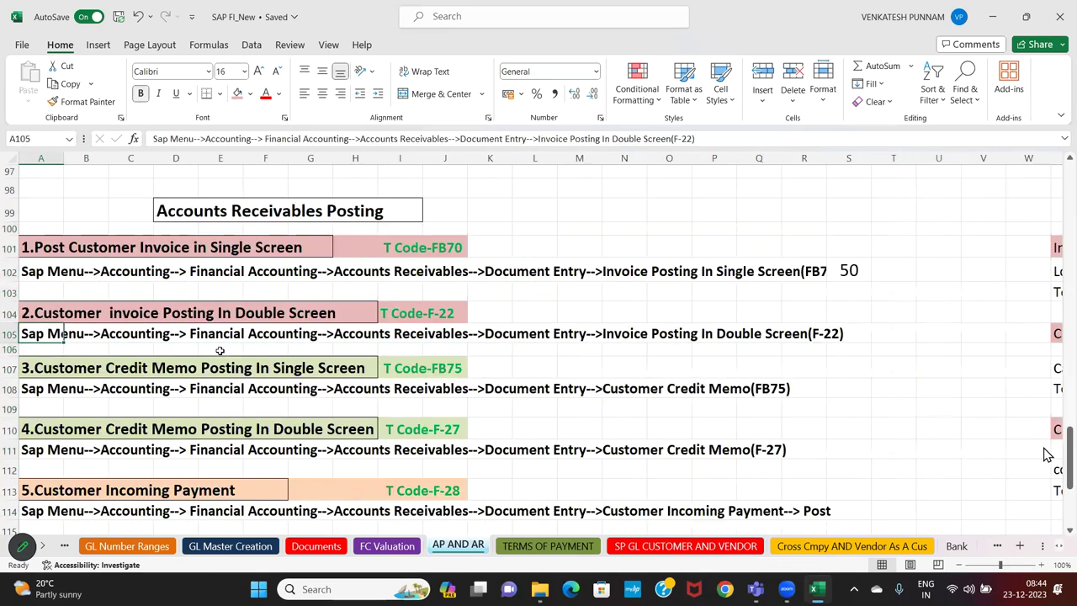
pyautogui.press('Up')
pyautogui.press('Up')
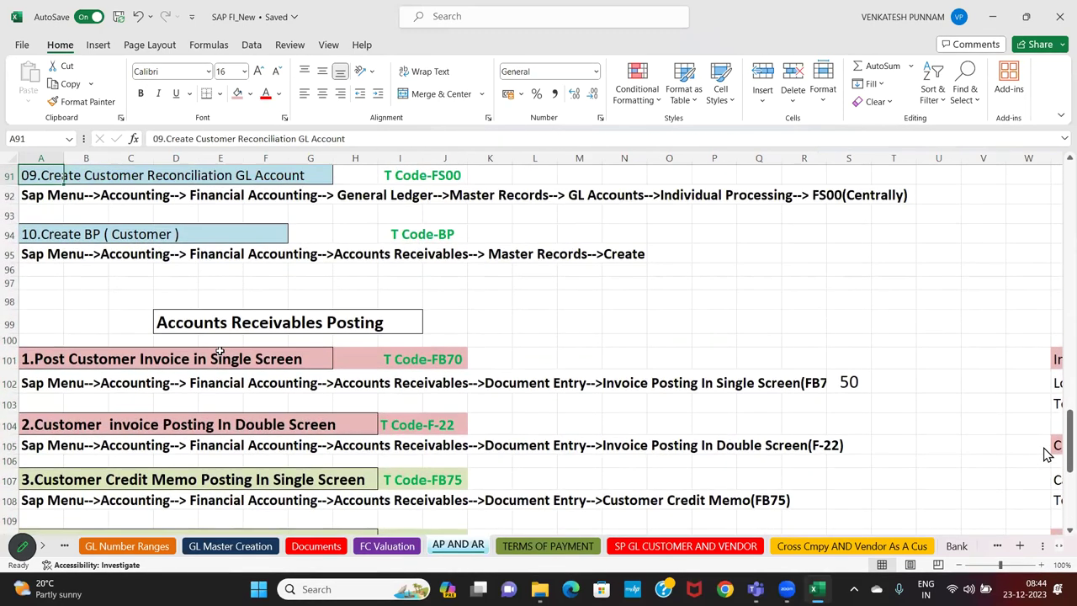
pyautogui.moveTo(356, 239); pyautogui.dragTo(496, 249)
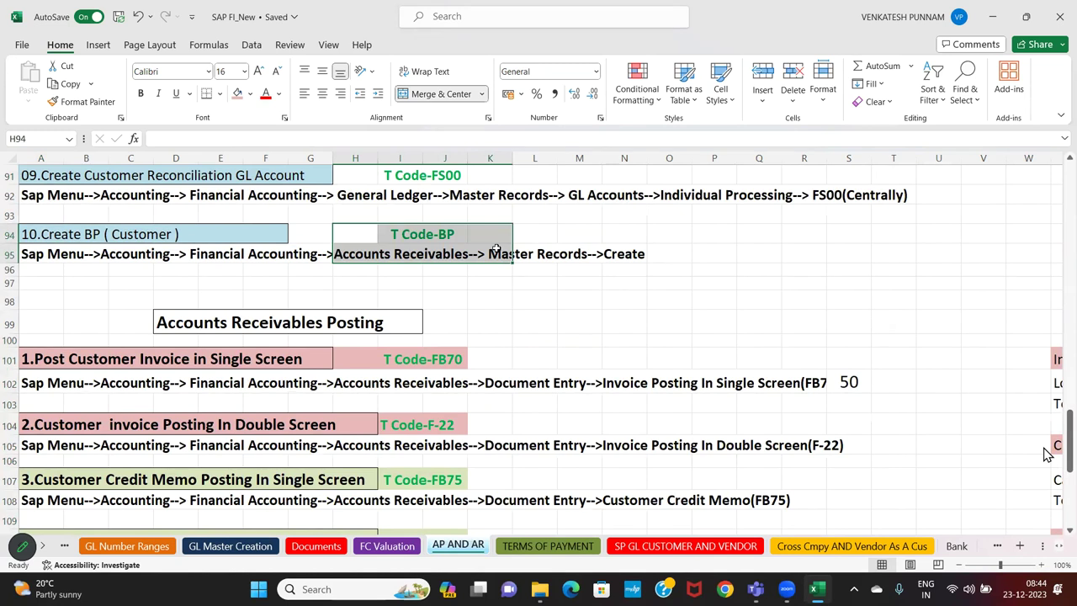
pyautogui.press('super+r')
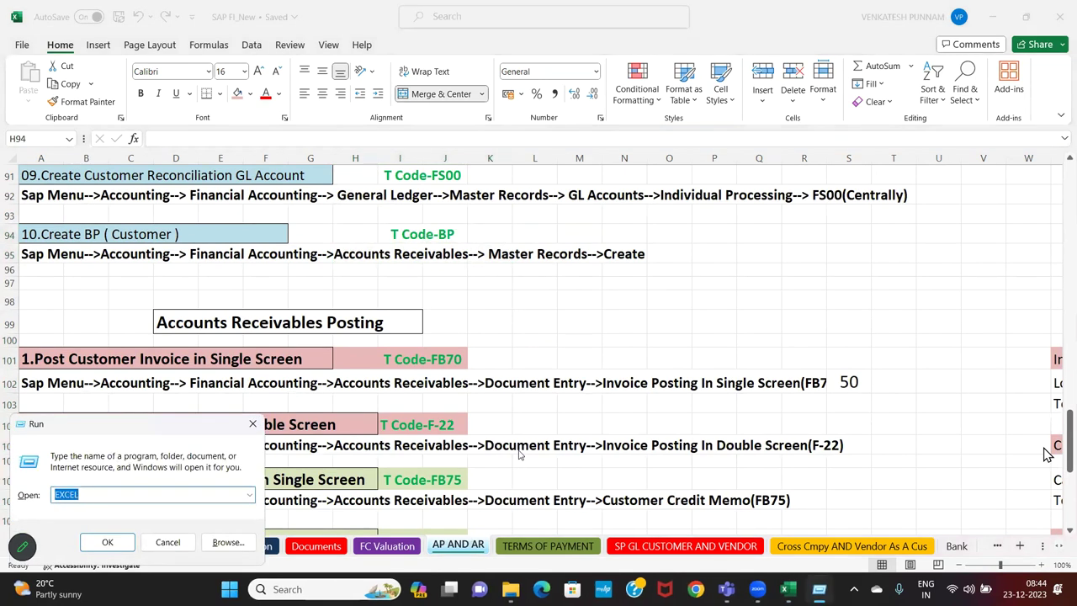
# Launch mstsc, connect with the account password, and accept the server certificate warning
pyautogui.write('mstsc')
pyautogui.press('Return')
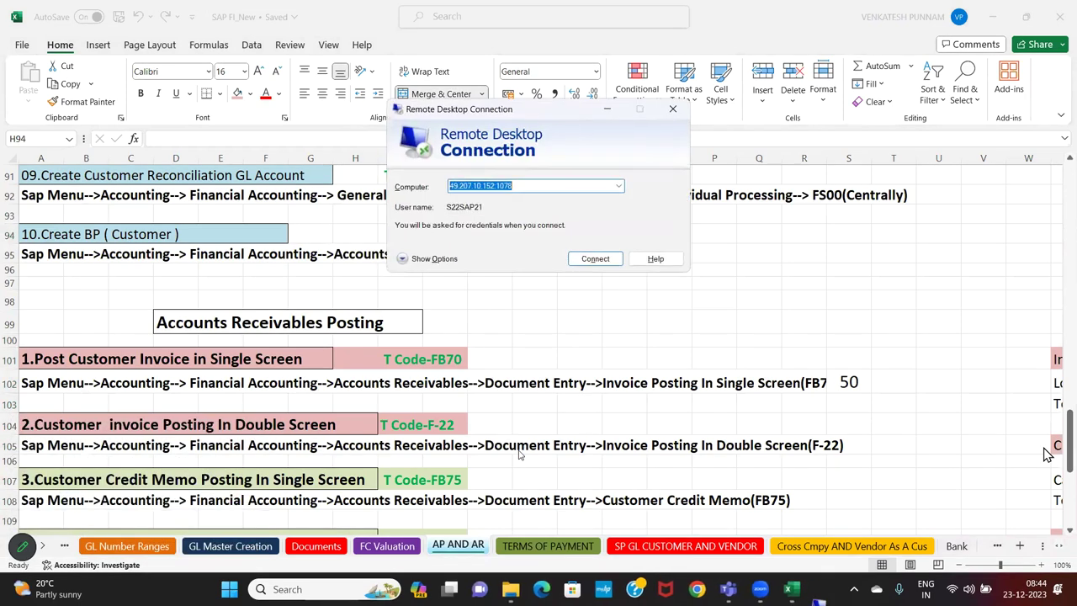
pyautogui.press('Return')
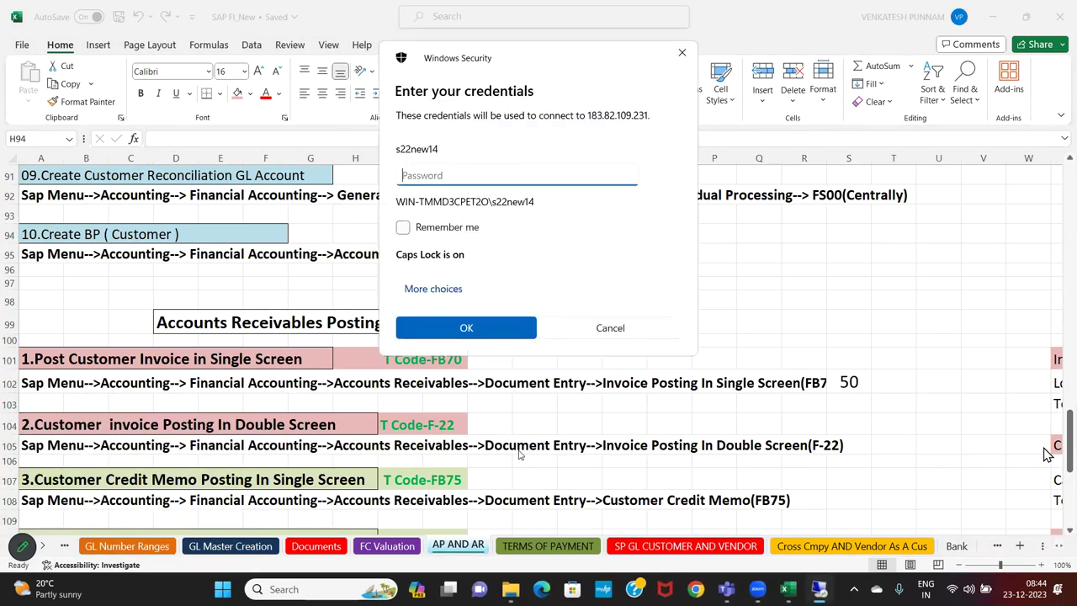
pyautogui.write('•••••••')
pyautogui.press('Return')
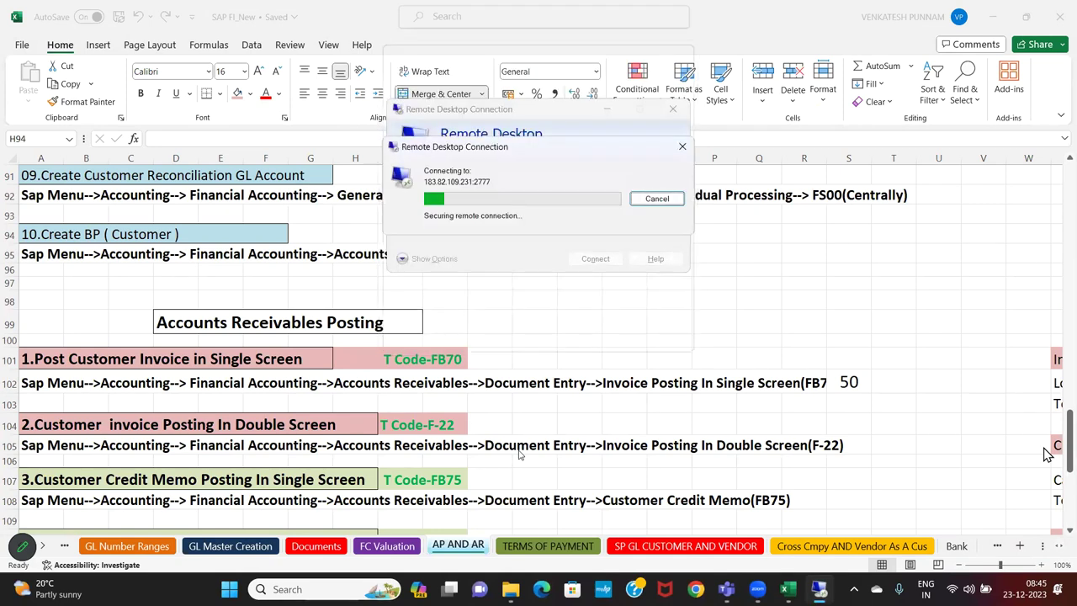
pyautogui.press('capslock')
pyautogui.write('••••••')
pyautogui.press('Return')
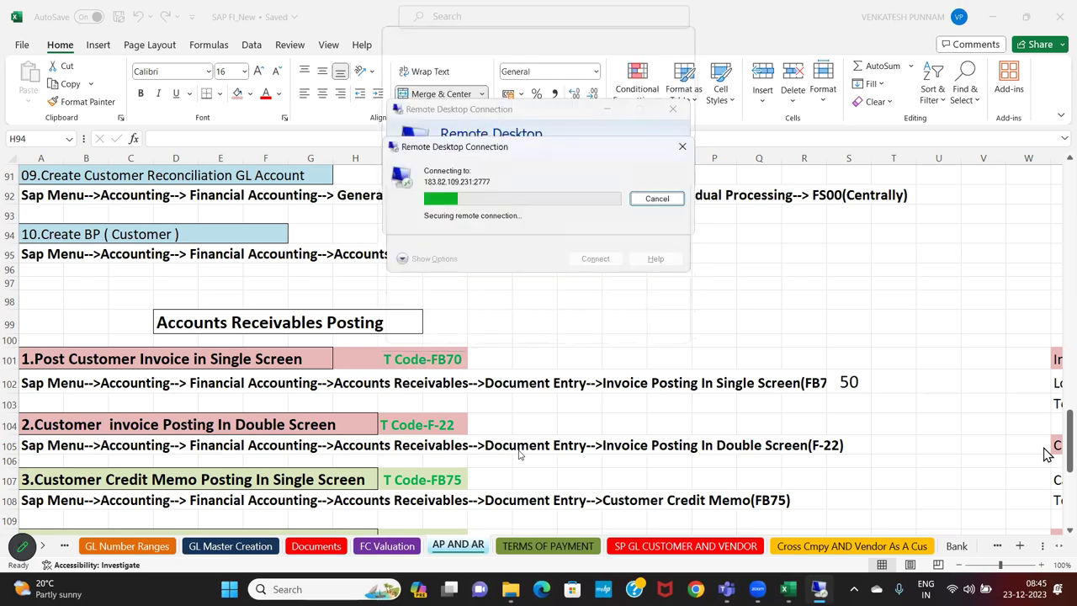
pyautogui.press('Left')
pyautogui.press('Return')
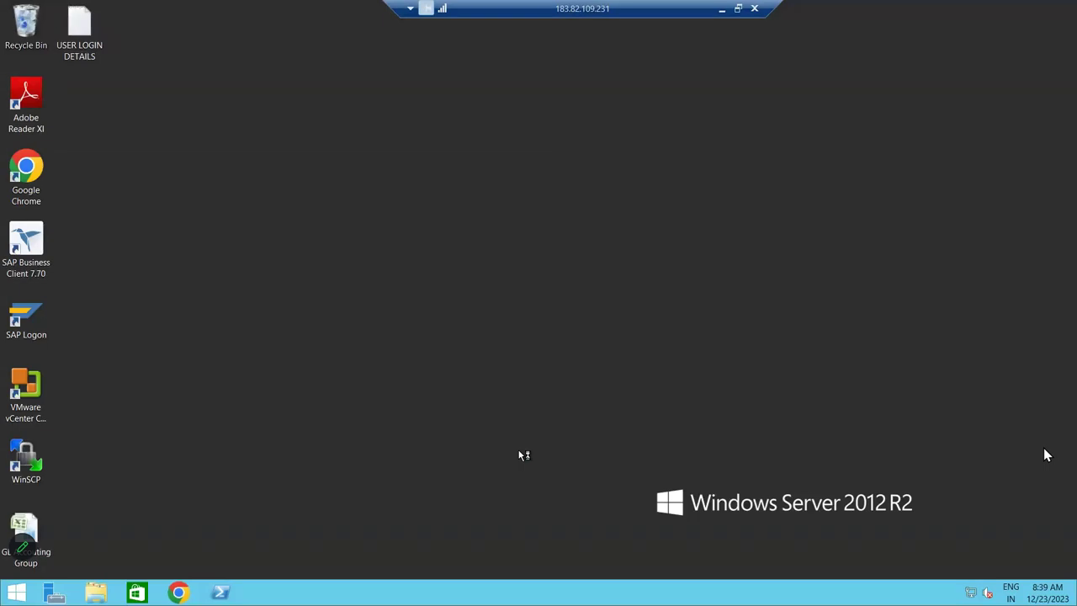
# Launch SAP Logon, open the S4HANA connection, and log on with the saved user name
pyautogui.doubleClick(47, 311)
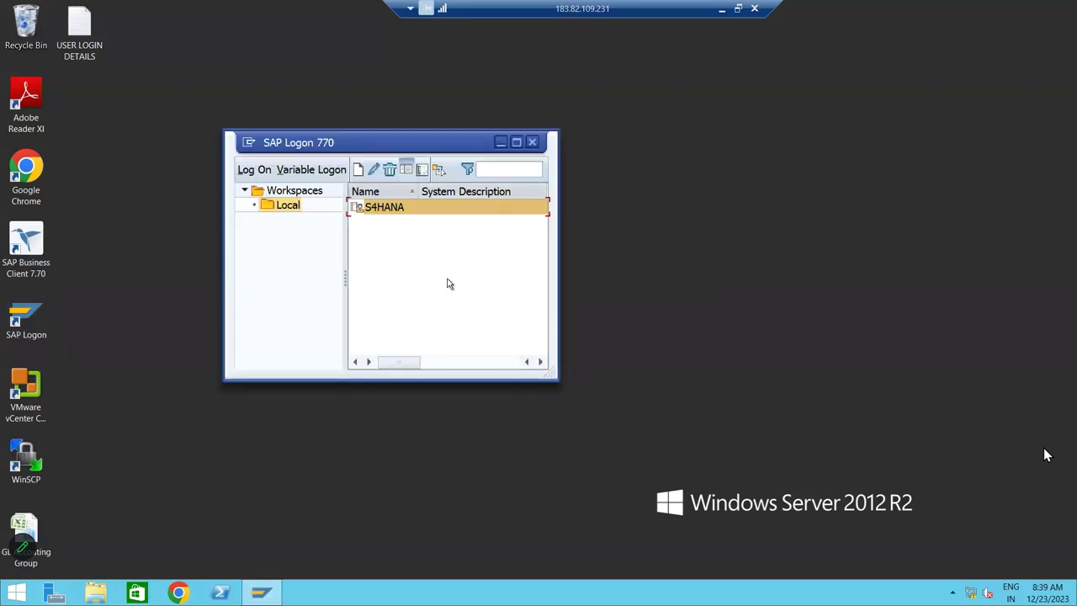
pyautogui.doubleClick(390, 208)
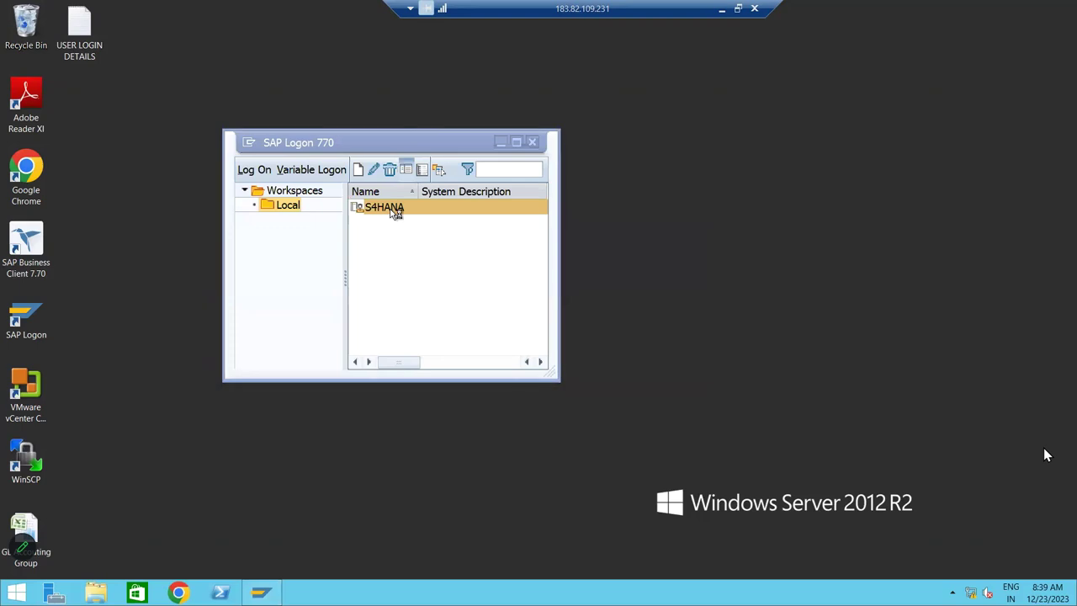
pyautogui.click(222, 191)
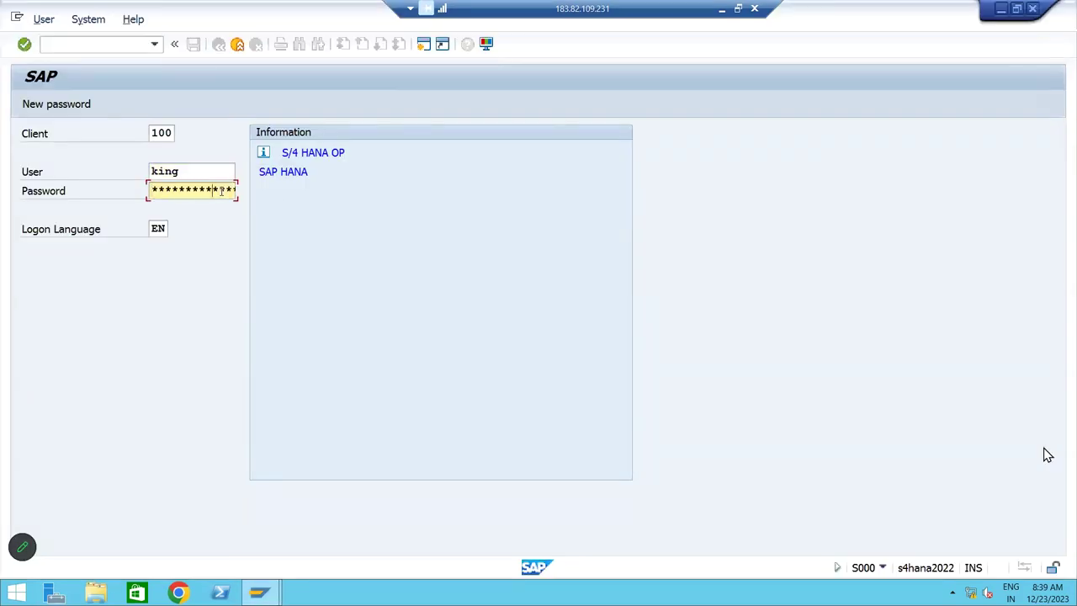
pyautogui.press('Return')
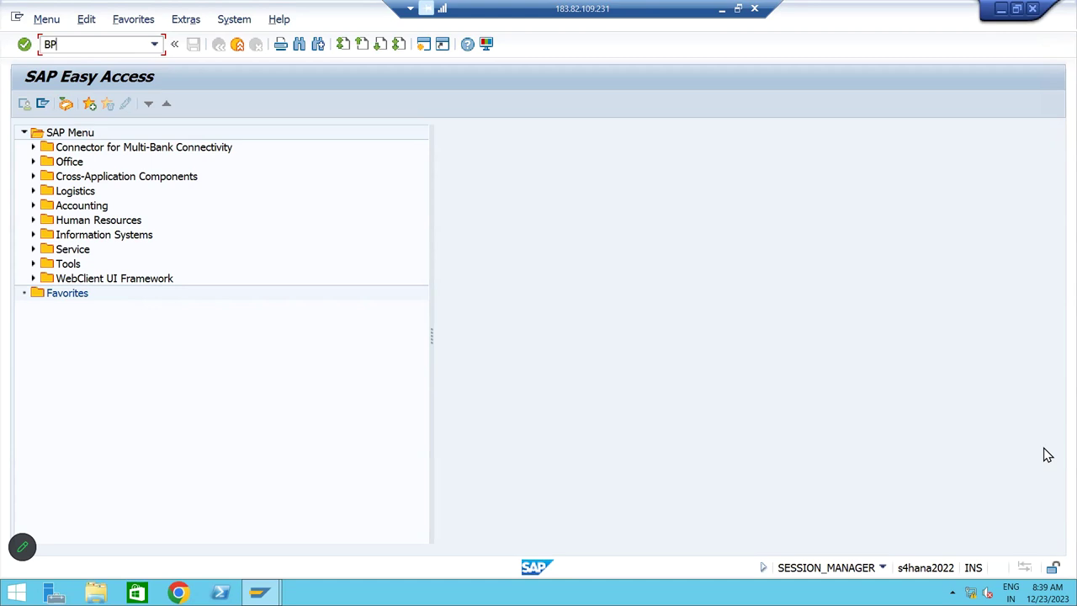
# Run BP, start a new Organization and select BP role Customer (Fin.Accounting)
pyautogui.press('Return')
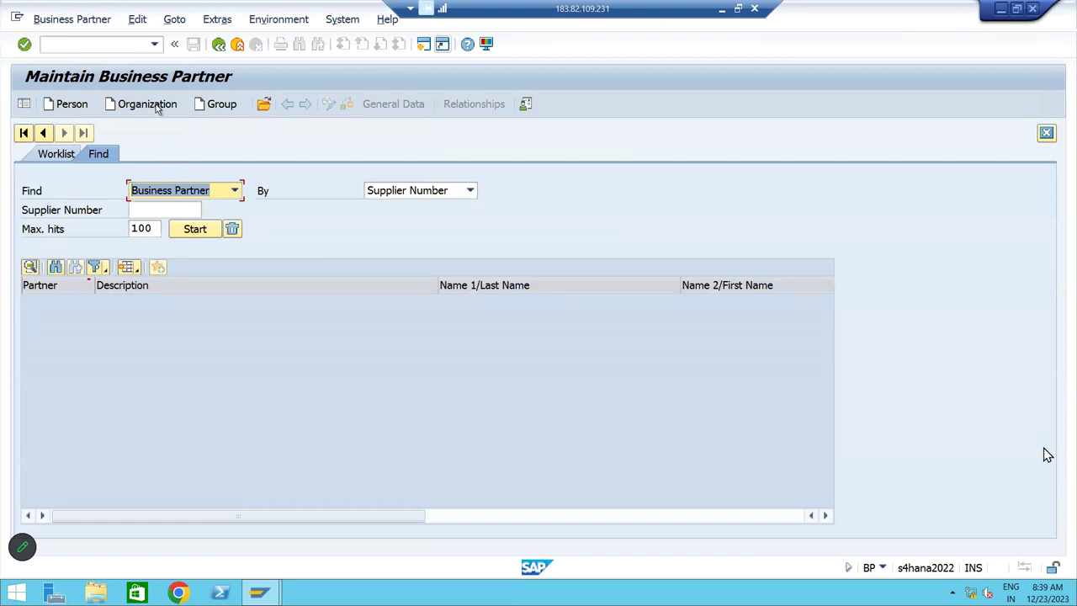
pyautogui.click(160, 106)
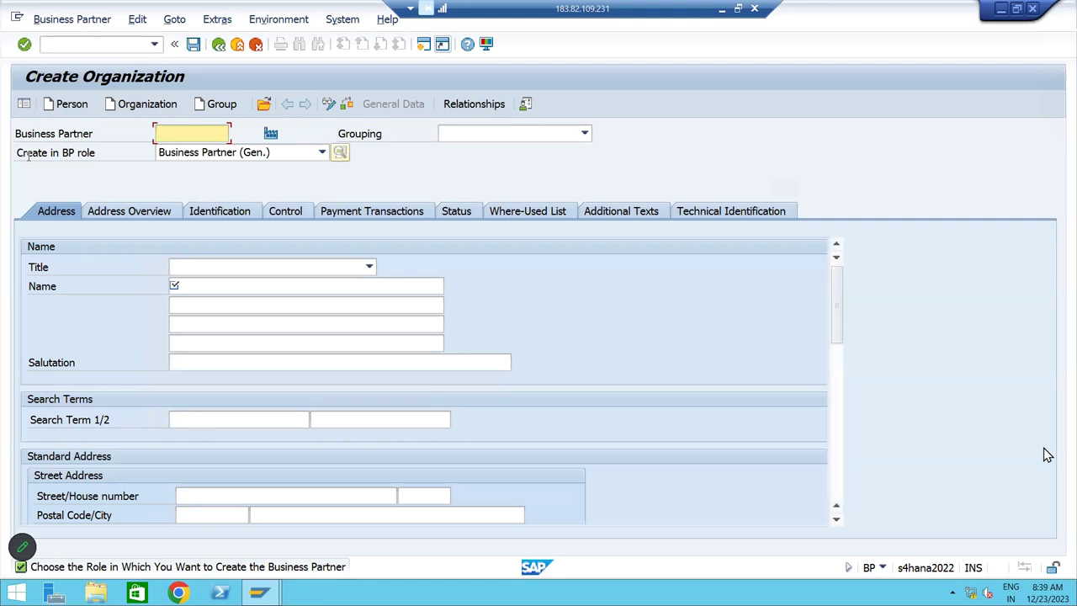
pyautogui.moveTo(19, 155); pyautogui.dragTo(95, 156)
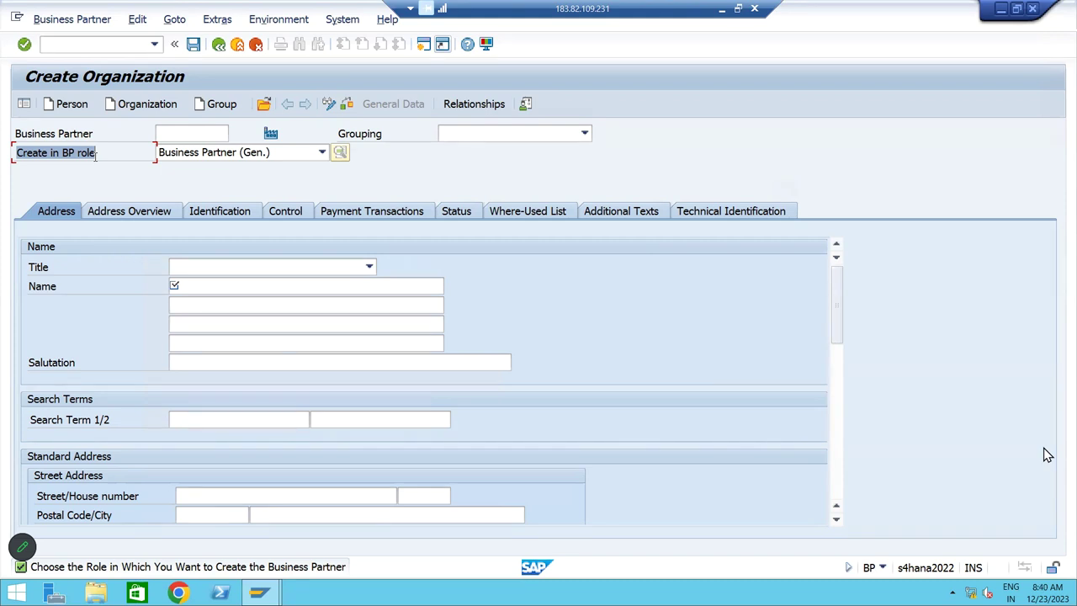
pyautogui.click(321, 153)
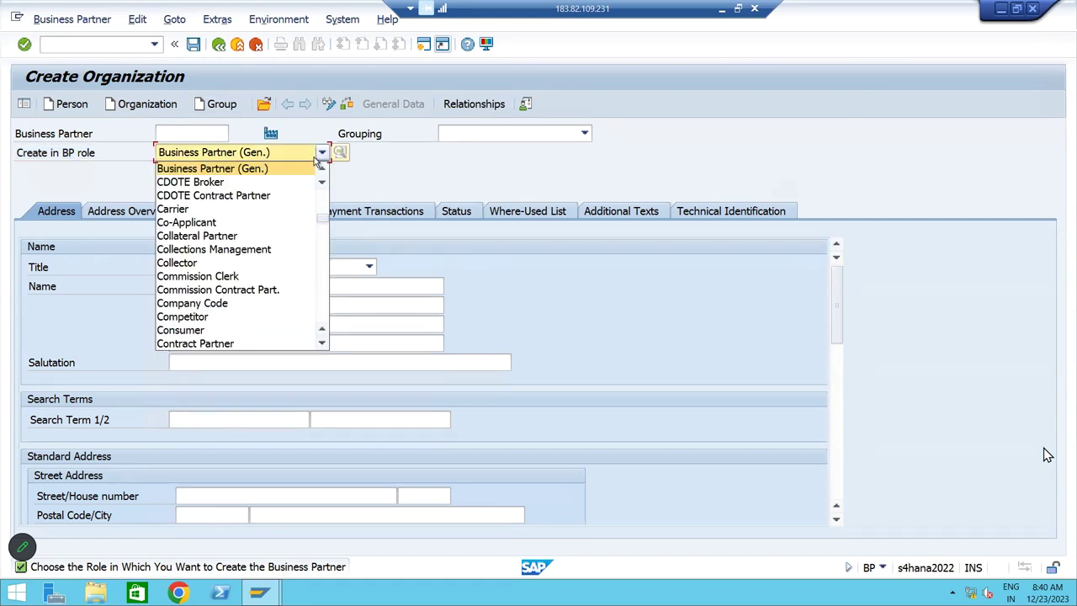
pyautogui.press('Down')
pyautogui.press('Down')
pyautogui.scroll(-3, 291, 252)
pyautogui.scroll(-2, 283, 267)
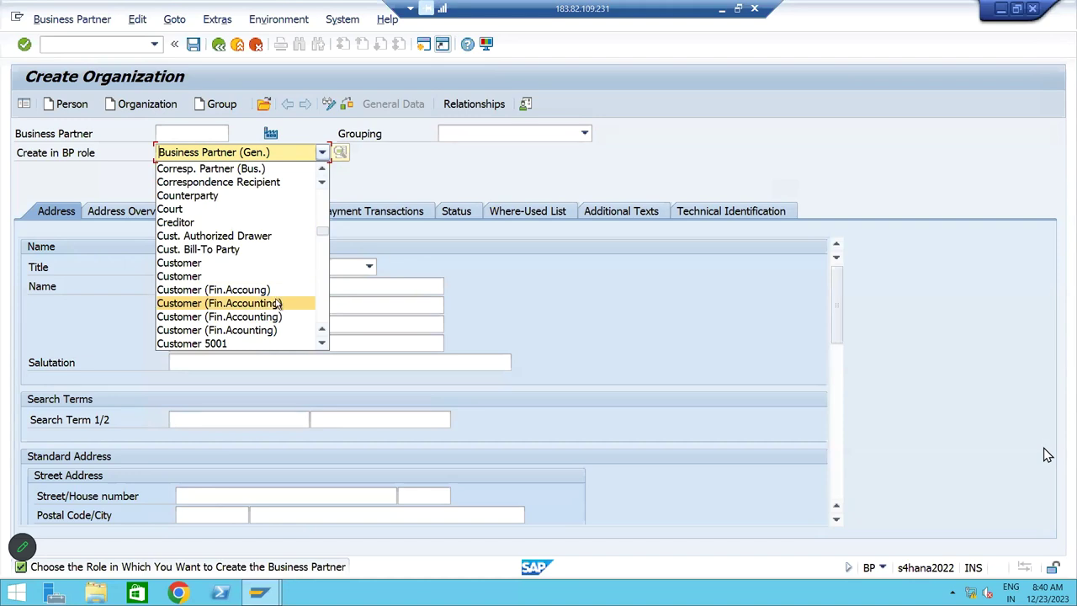
pyautogui.click(278, 305)
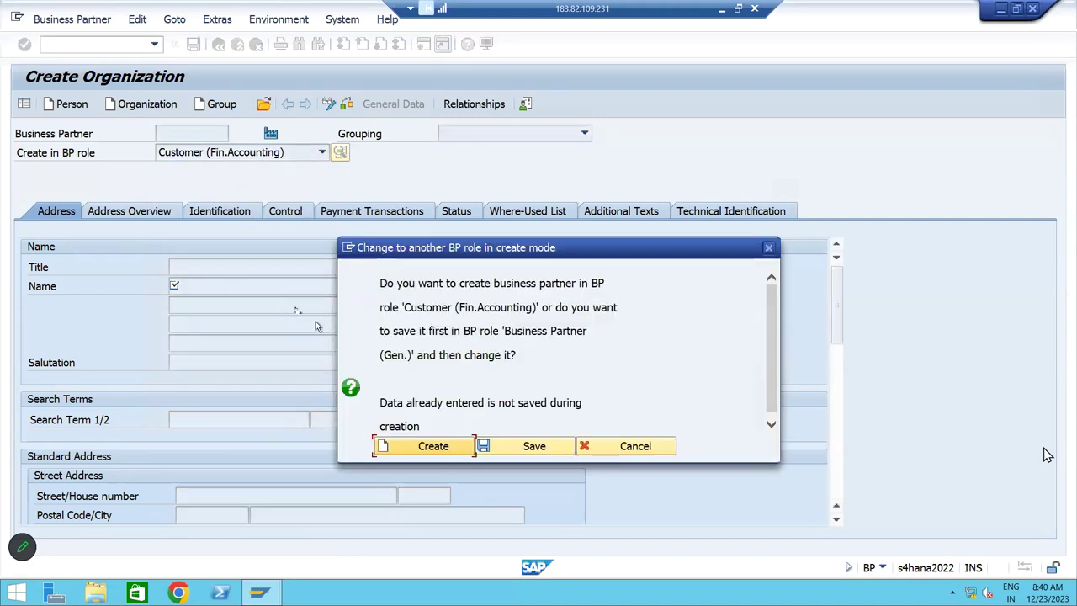
# Confirm creating in the customer role and choose grouping BM BP Group of Domestic
pyautogui.click(442, 448)
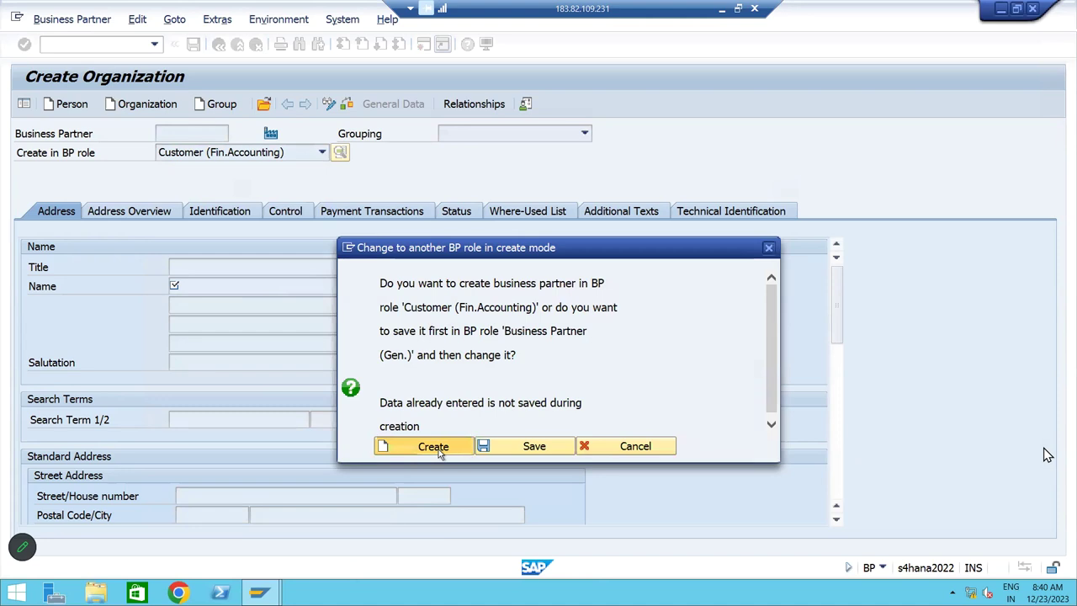
pyautogui.click(585, 134)
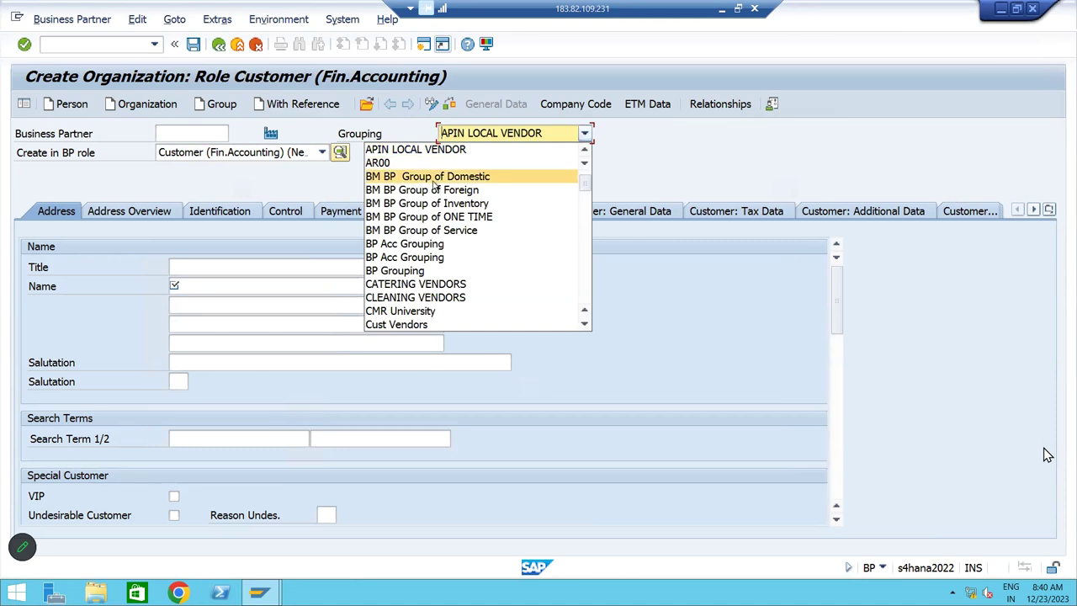
pyautogui.click(435, 179)
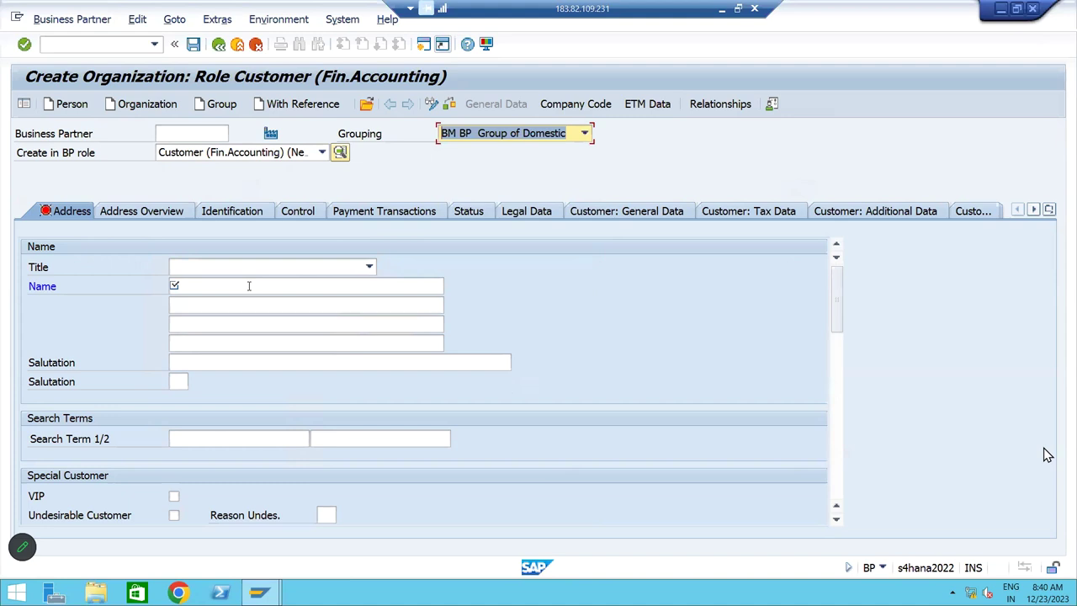
# Enter the company name, correcting the 'Ltd' ending, and copy it to the second name line
pyautogui.click(250, 286)
pyautogui.write('Lokesh Pv')
pyautogui.write('t TLd')
pyautogui.press('BackSpace')
pyautogui.press('BackSpace')
pyautogui.press('BackSpace')
pyautogui.write('Ltd')
pyautogui.press('Return')
pyautogui.hotkey('ctrl', 'c')
pyautogui.press('Tab')
pyautogui.hotkey('ctrl', 'v')
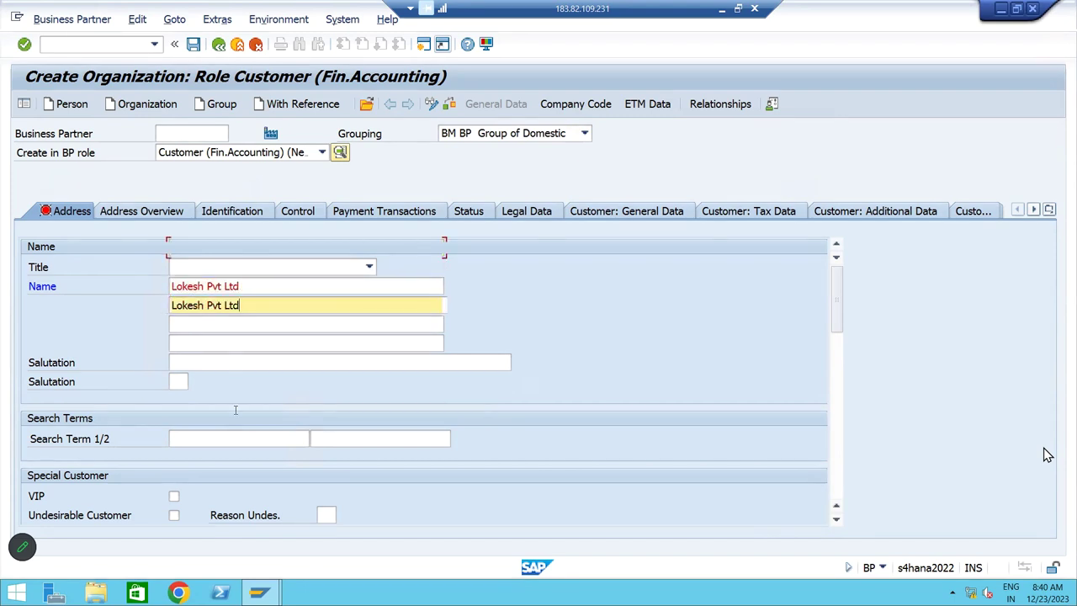
pyautogui.scroll(-3, 236, 446)
# Enter LOPL as the first search term
pyautogui.click(233, 379)
pyautogui.write('LOPL')
pyautogui.press('Tab')
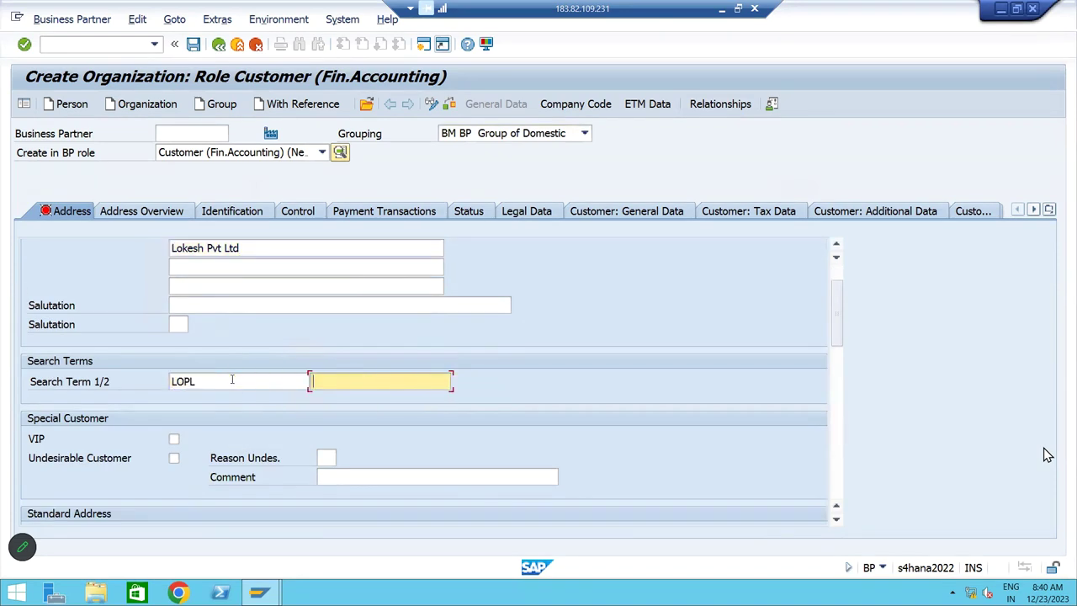
pyautogui.scroll(-10, 238, 396)
# Fill in the organization's street, house number, postal code, city and country
pyautogui.click(211, 348)
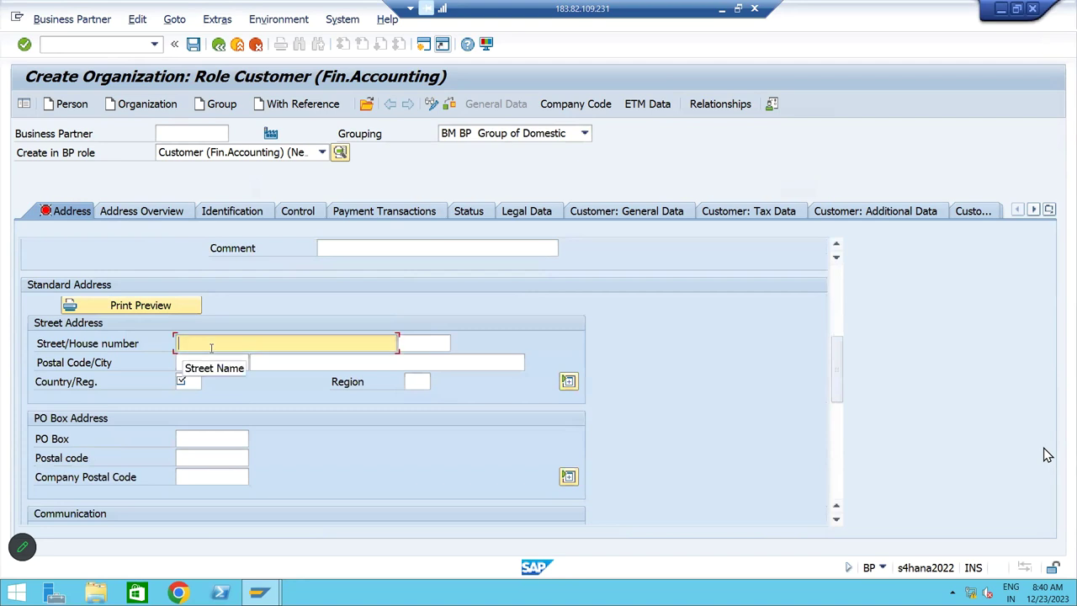
pyautogui.press('Tab')
pyautogui.press('Tab')
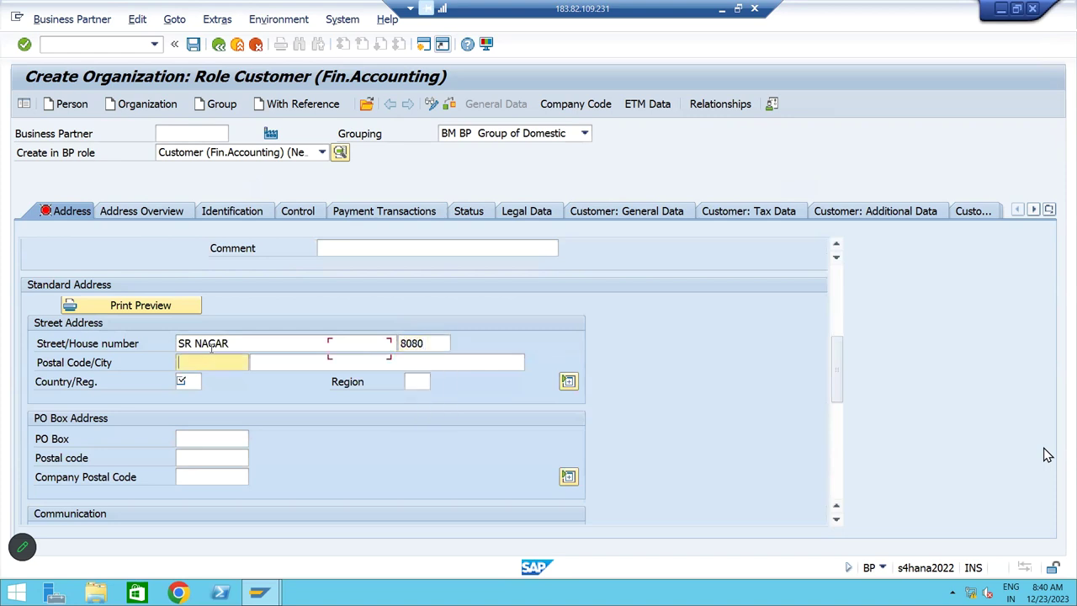
pyautogui.write('5000')
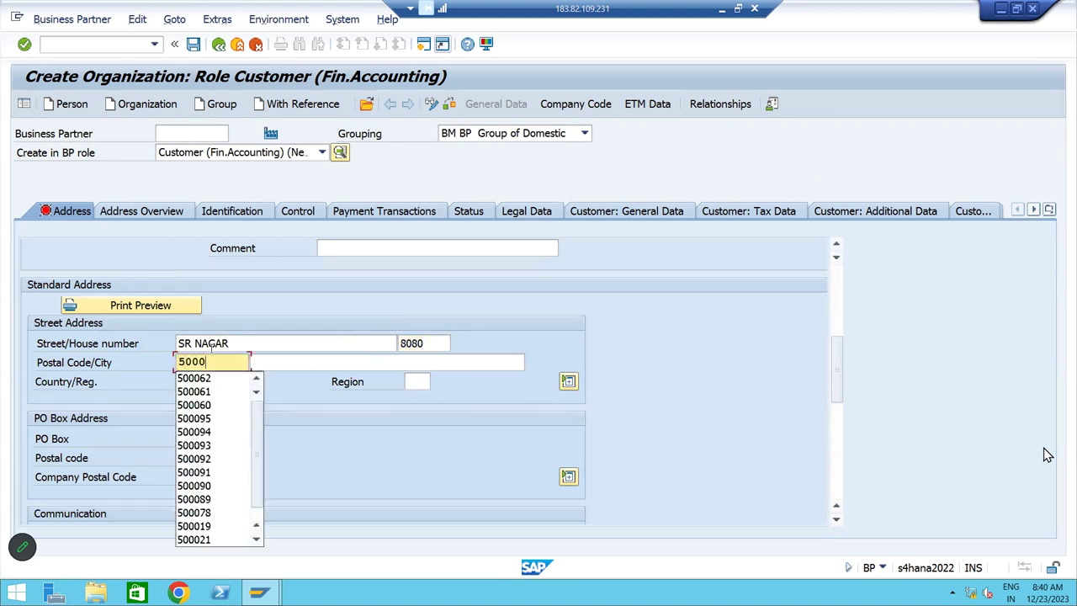
pyautogui.write('64')
pyautogui.press('Tab')
pyautogui.write('HY')
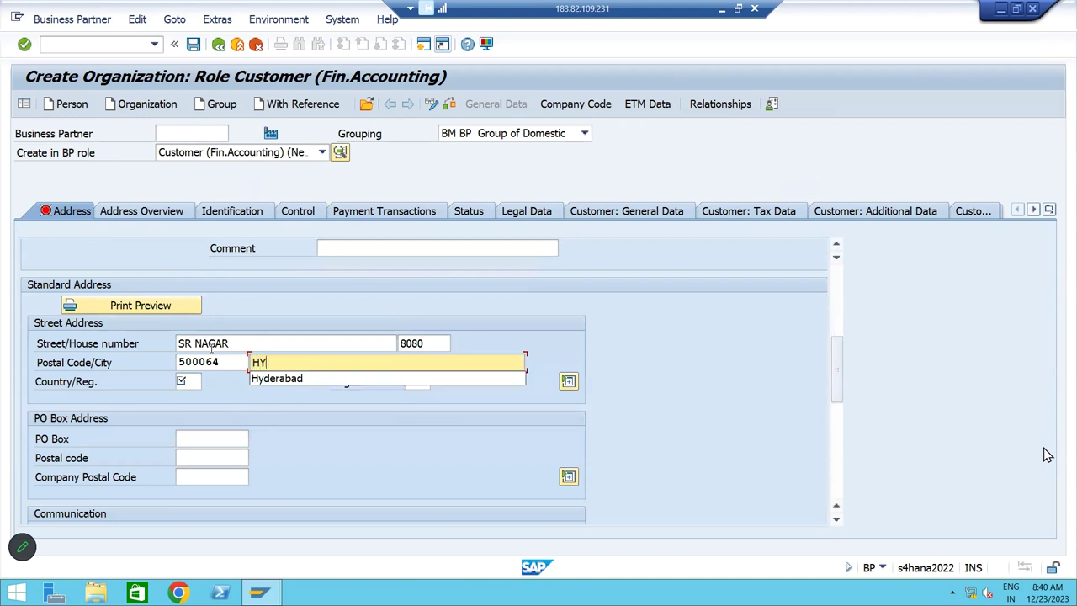
pyautogui.press('Down')
pyautogui.press('Tab')
pyautogui.write('IN')
pyautogui.press('Tab')
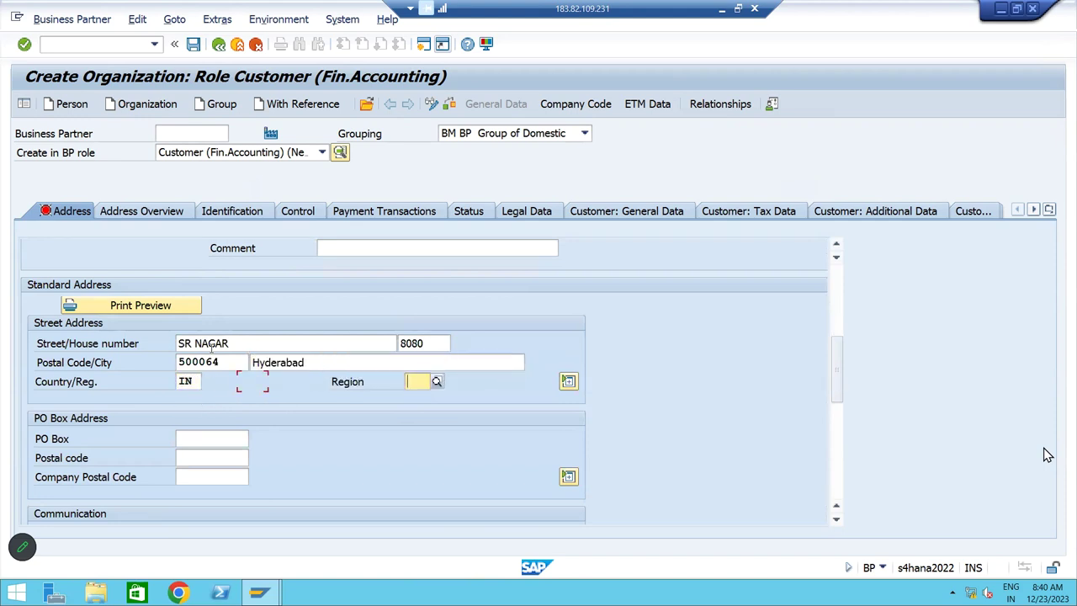
# Copy the postal code into the PO box and PO box postal code fields
pyautogui.moveTo(223, 362); pyautogui.dragTo(178, 361)
pyautogui.hotkey('ctrl', 'c')
pyautogui.click(217, 438)
pyautogui.hotkey('ctrl', 'v')
pyautogui.click(215, 457)
pyautogui.hotkey('ctrl', 'v')
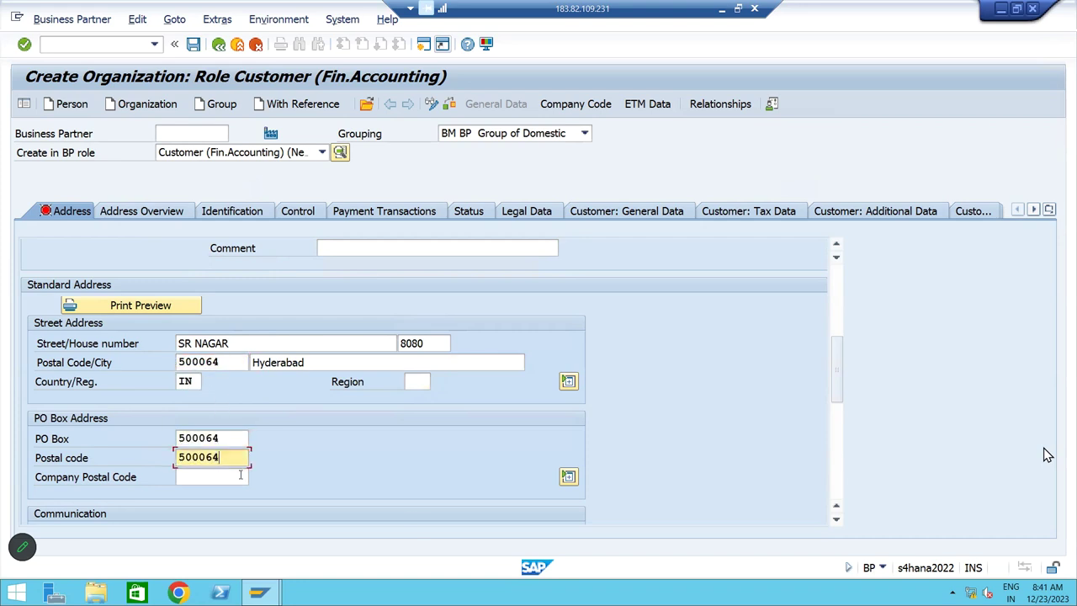
# Choose English as the communication language in the Communication section
pyautogui.scroll(-3, 840, 392)
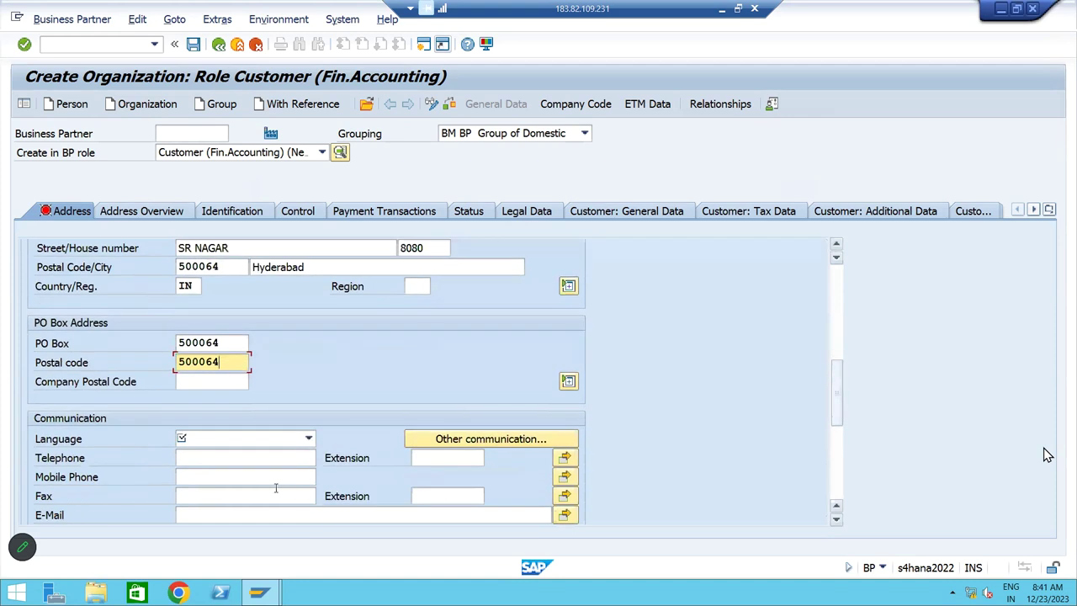
pyautogui.click(270, 442)
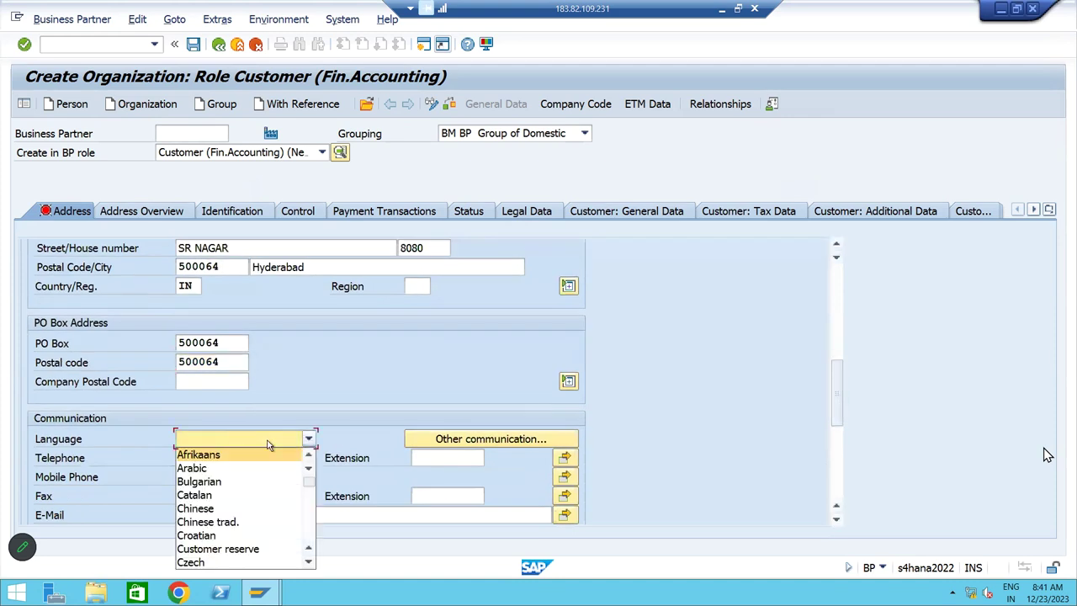
pyautogui.scroll(-1, 269, 444)
pyautogui.scroll(-1, 259, 463)
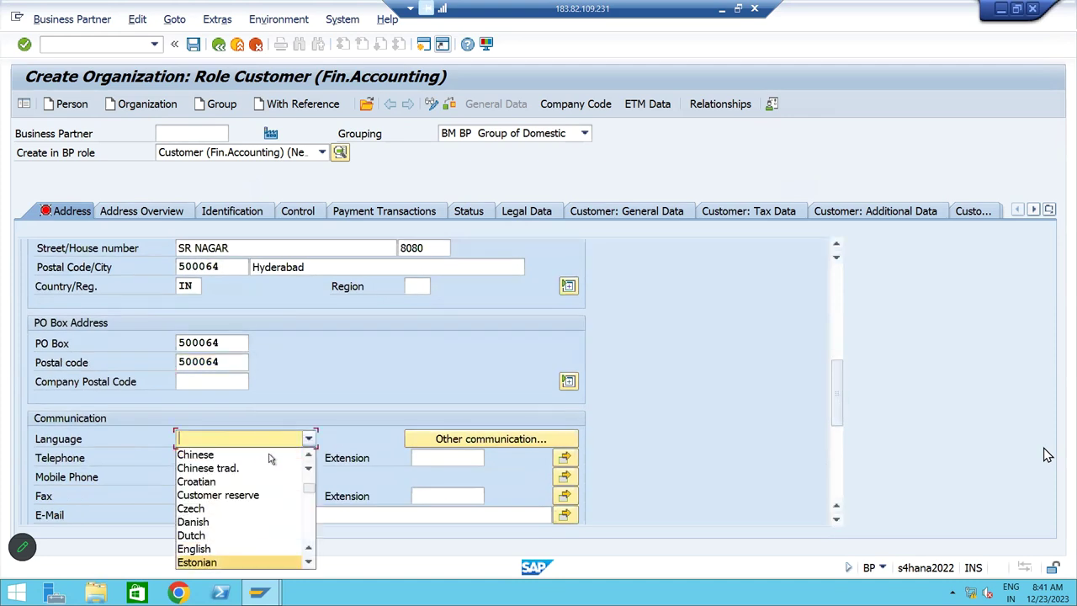
pyautogui.scroll(1, 307, 516)
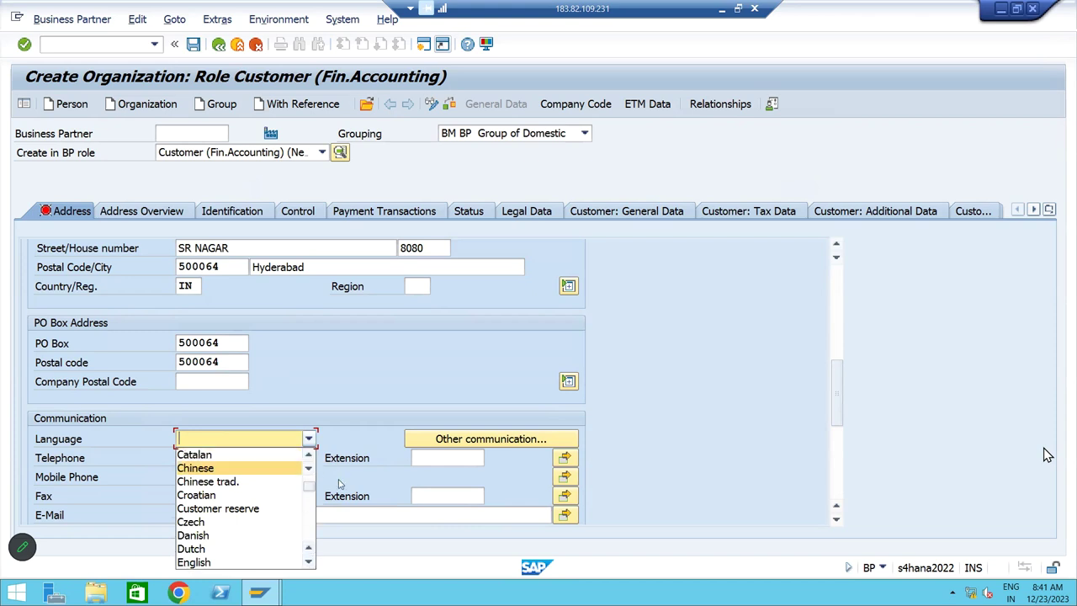
pyautogui.click(213, 562)
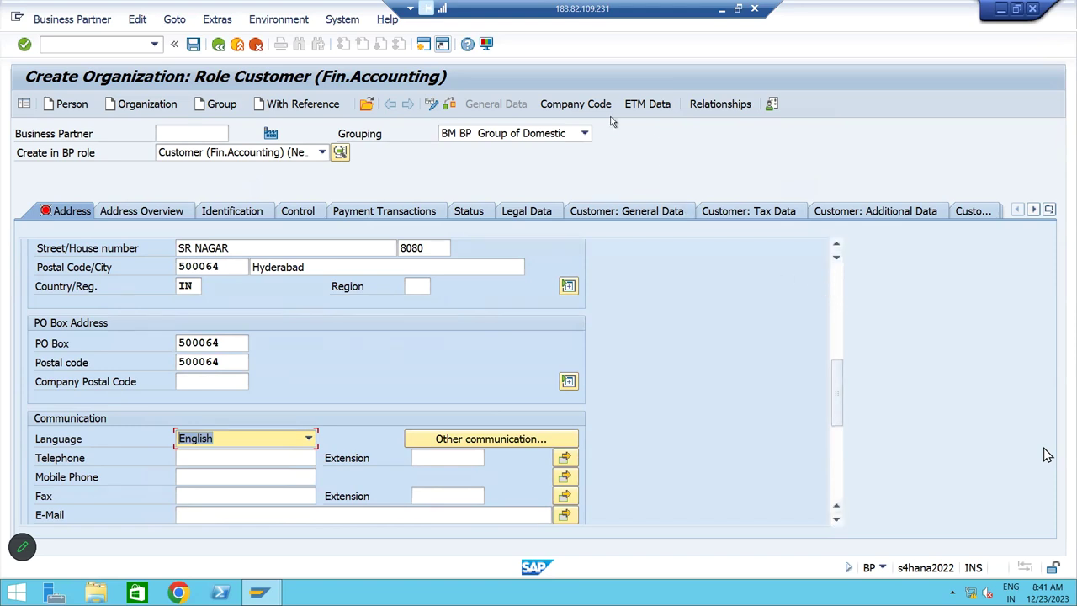
pyautogui.click(585, 106)
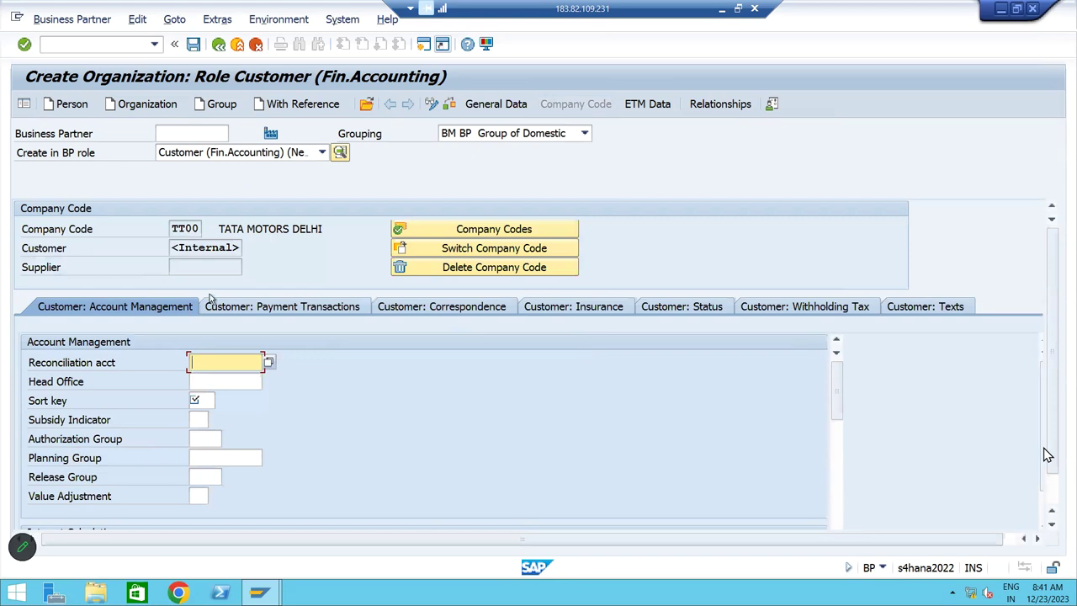
# Delete company code TT00 and assign company code BM10 instead
pyautogui.hotkey('shift', 'Tab')
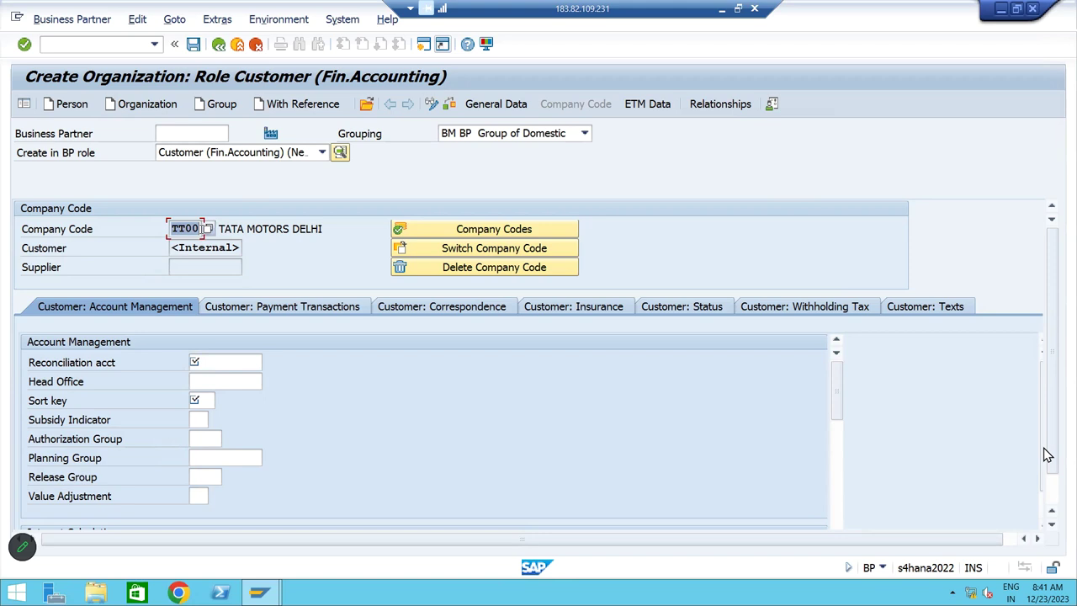
pyautogui.click(471, 269)
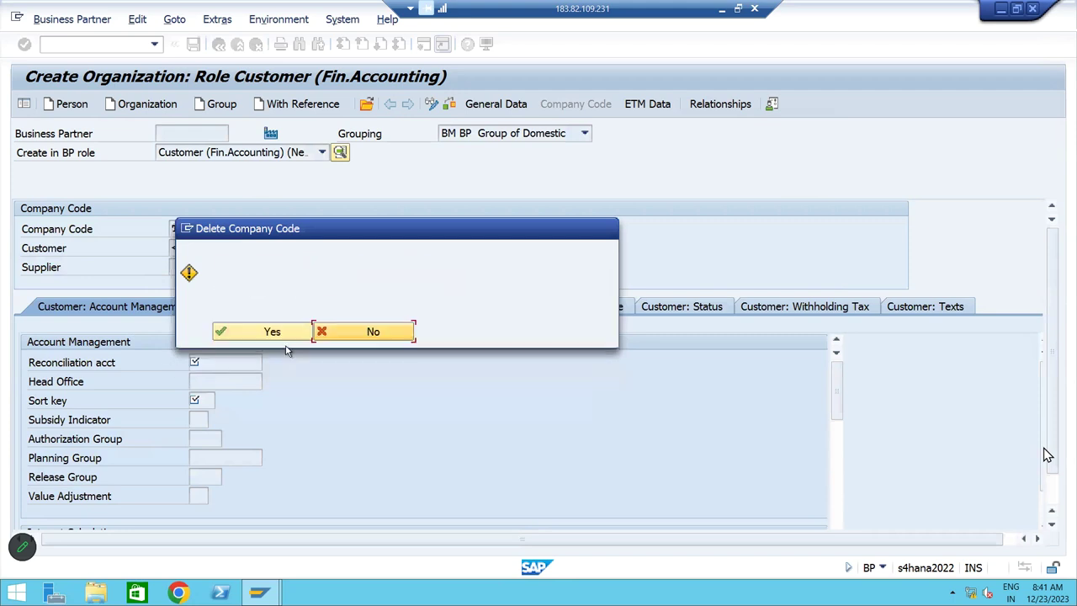
pyautogui.click(270, 333)
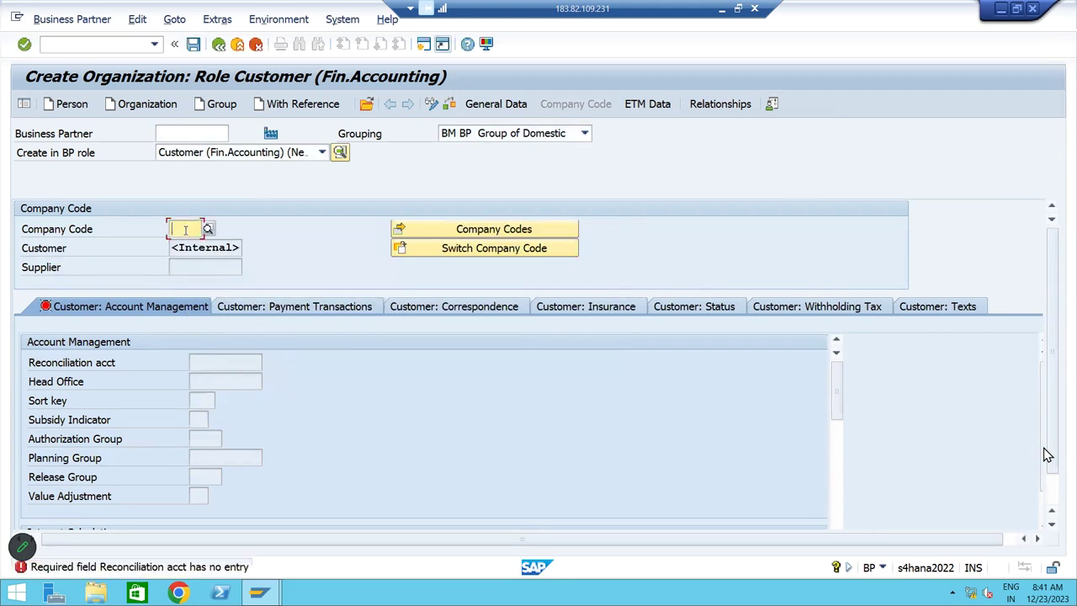
pyautogui.write('B')
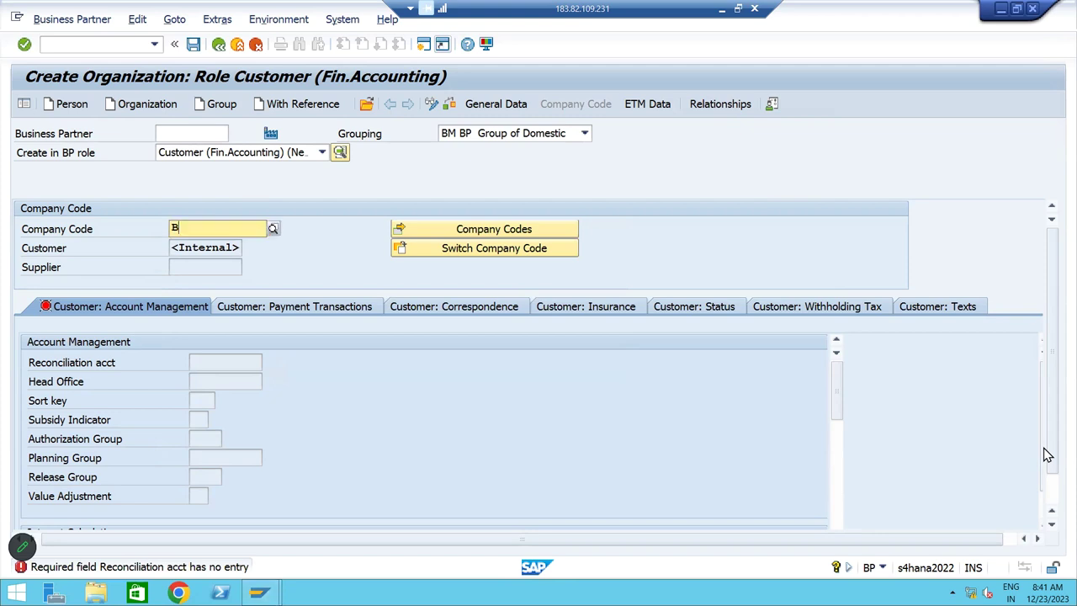
pyautogui.write('M10')
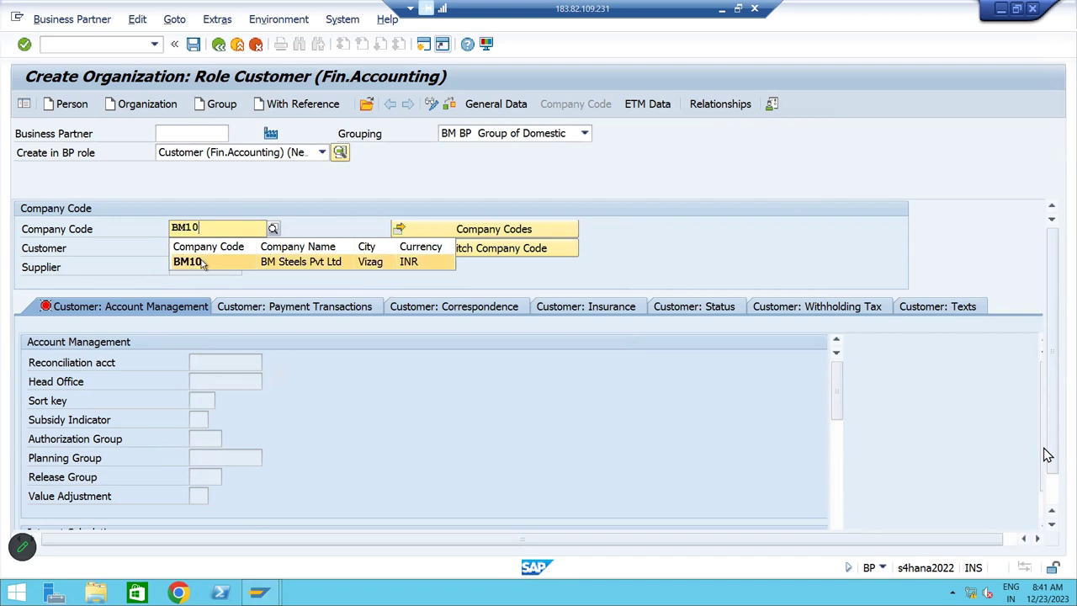
pyautogui.click(202, 261)
pyautogui.press('Return')
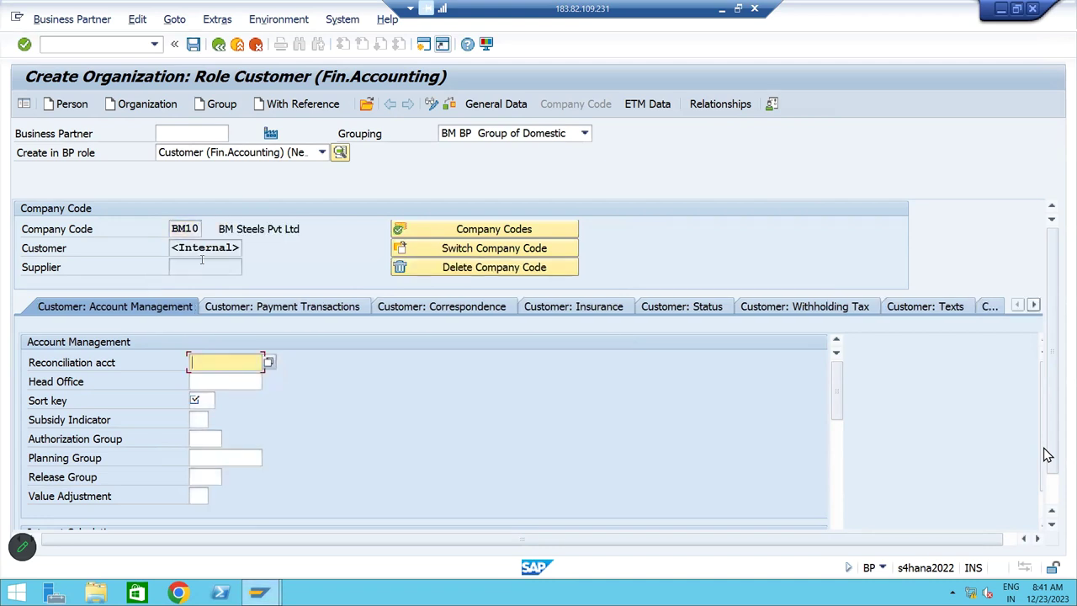
# Set reconciliation account 230000 Domestic Customers A/c
pyautogui.click(269, 362)
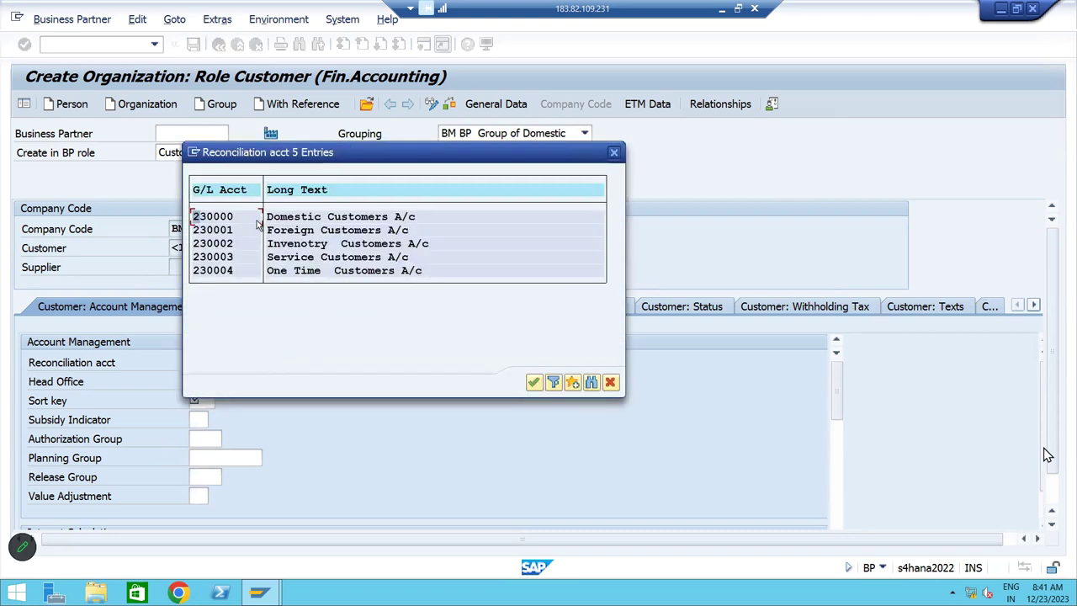
pyautogui.click(365, 218)
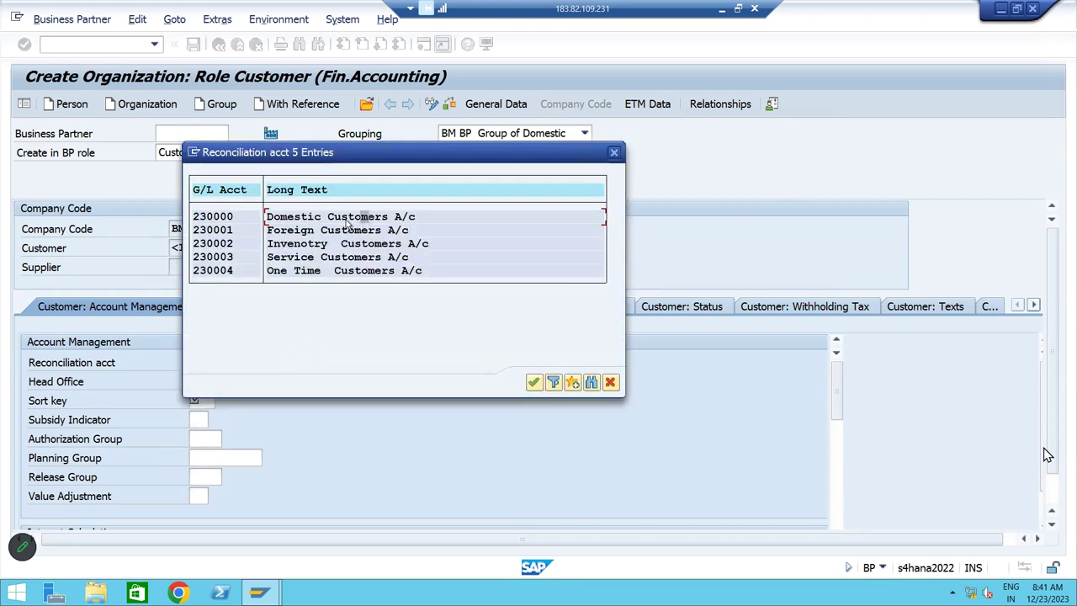
pyautogui.click(217, 217)
pyautogui.click(325, 220)
pyautogui.doubleClick(225, 220)
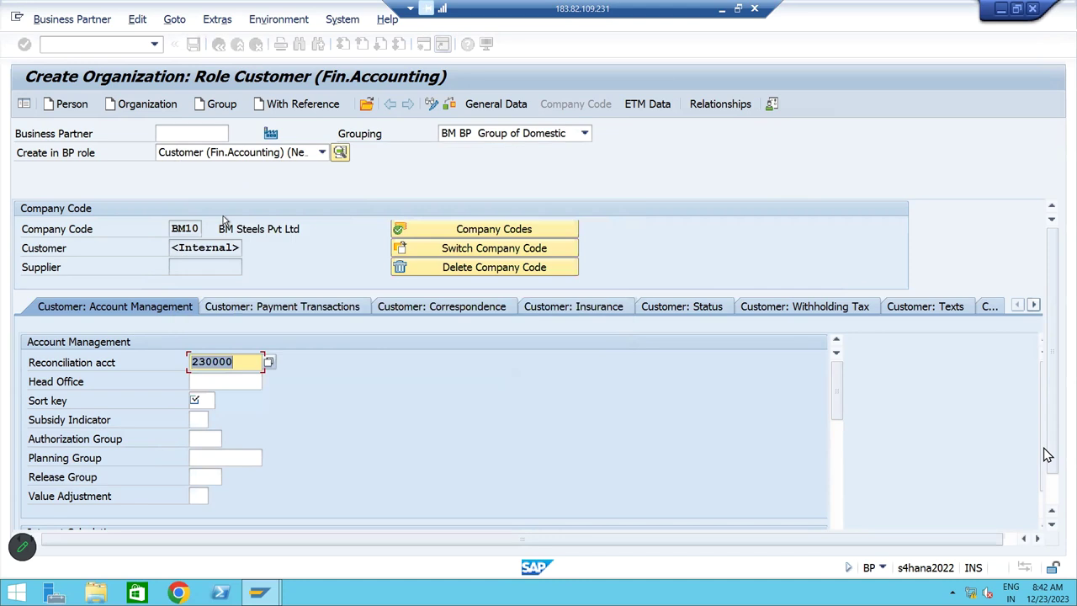
# Set sort key 031 Customer number
pyautogui.click(195, 404)
pyautogui.press('F4')
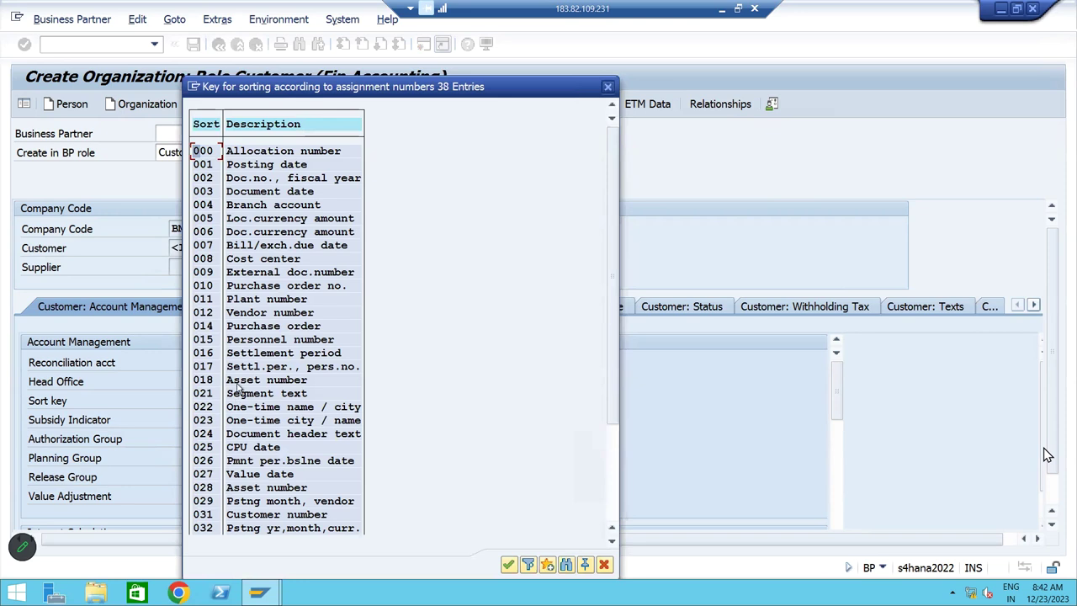
pyautogui.scroll(-1, 246, 446)
pyautogui.scroll(-2, 245, 446)
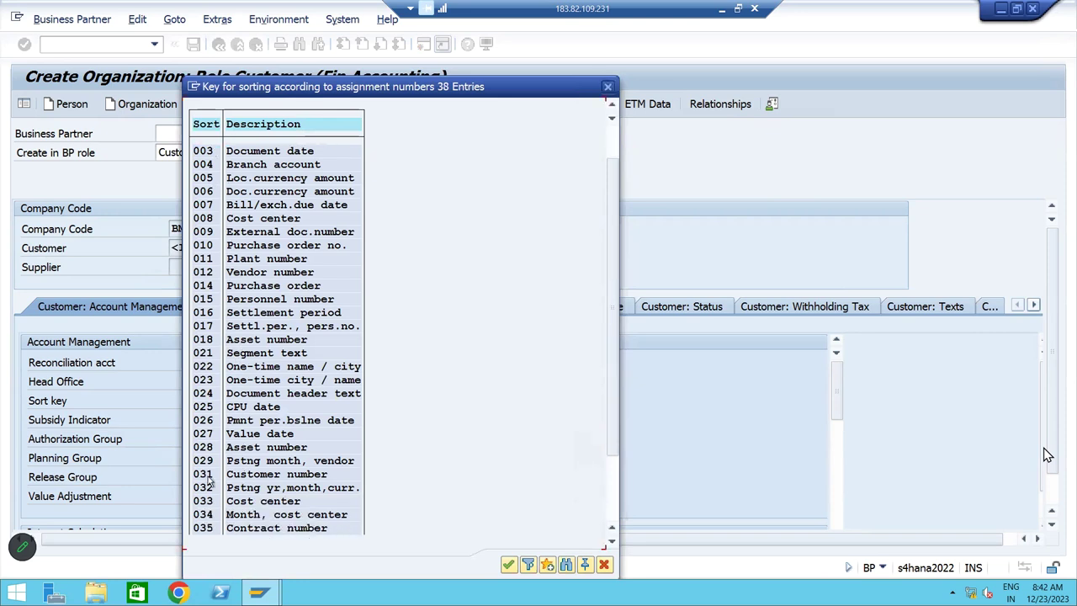
pyautogui.doubleClick(209, 475)
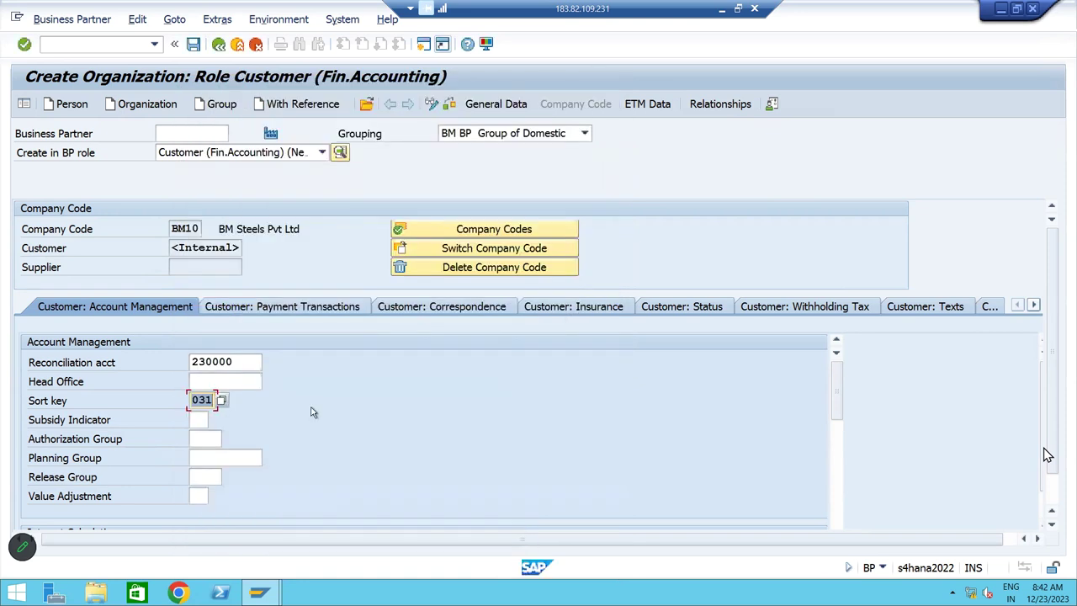
# Set payment terms 0001 on Customer: Payment Transactions and save the business partner
pyautogui.click(289, 308)
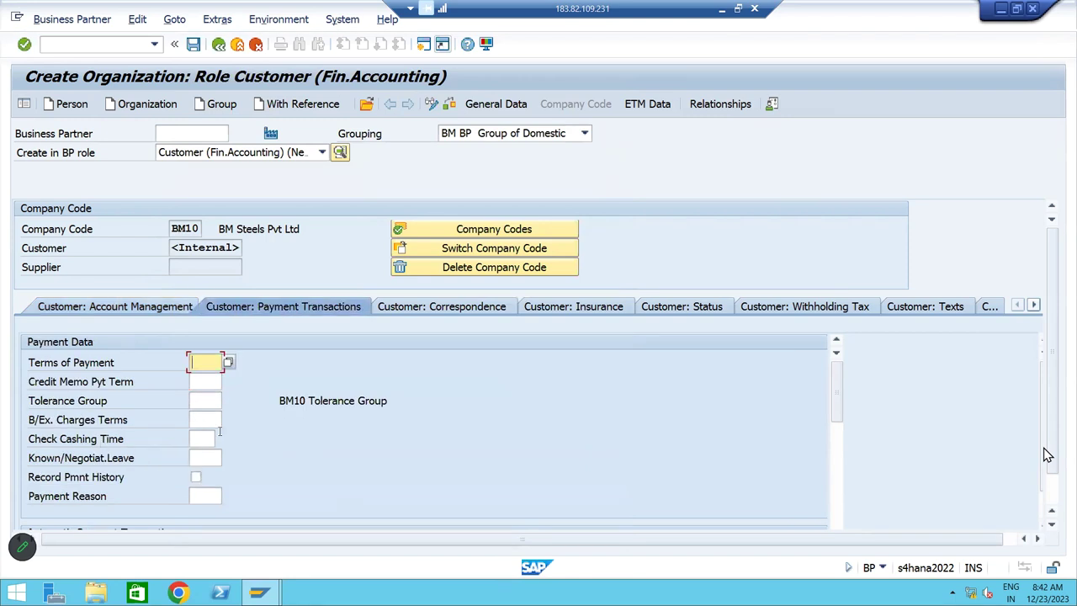
pyautogui.click(228, 362)
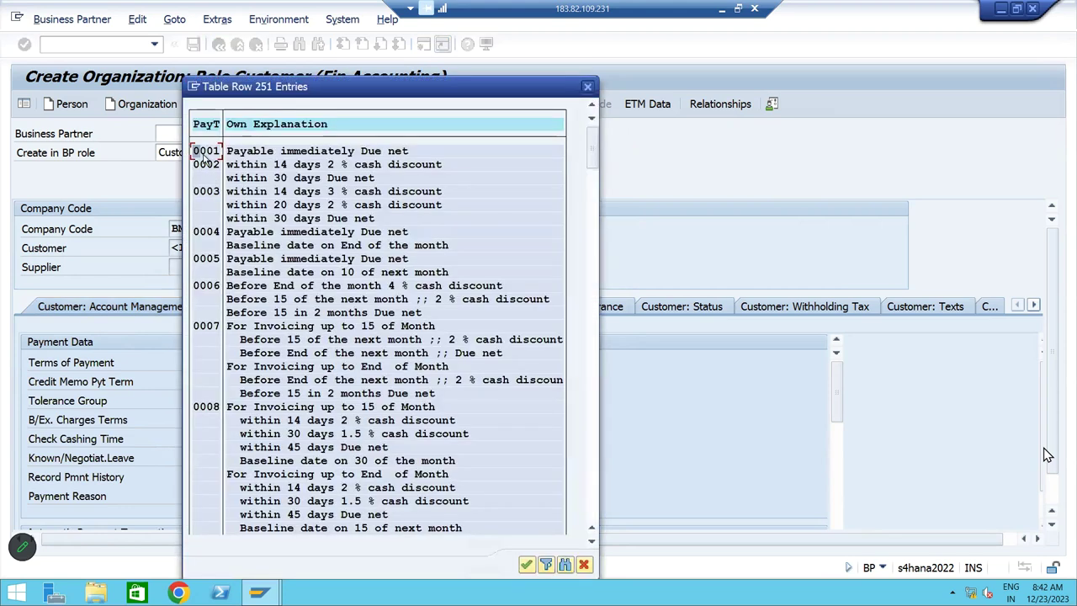
pyautogui.doubleClick(203, 153)
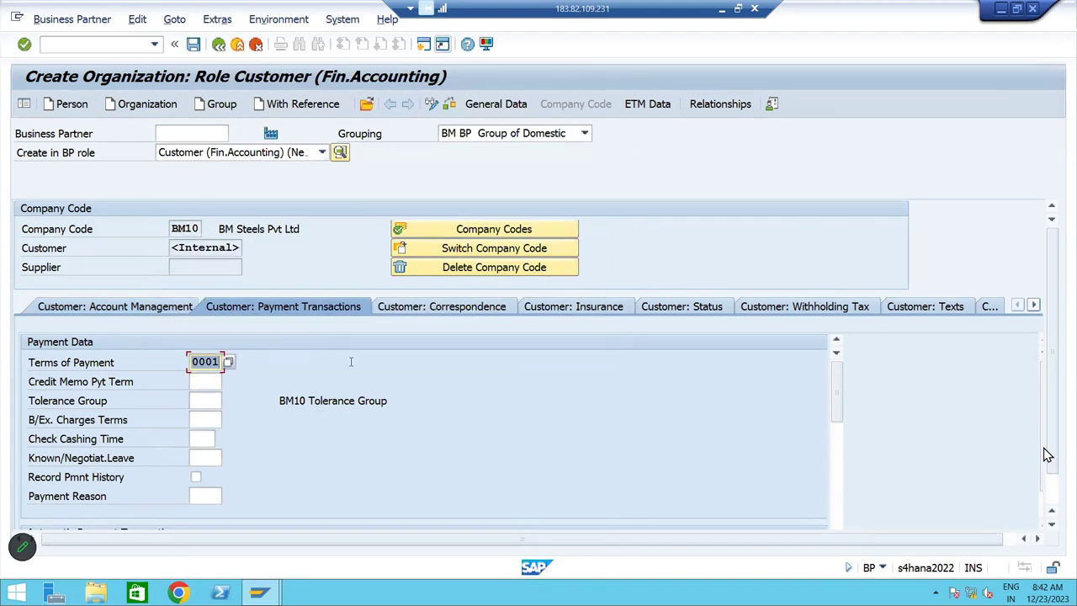
pyautogui.click(195, 47)
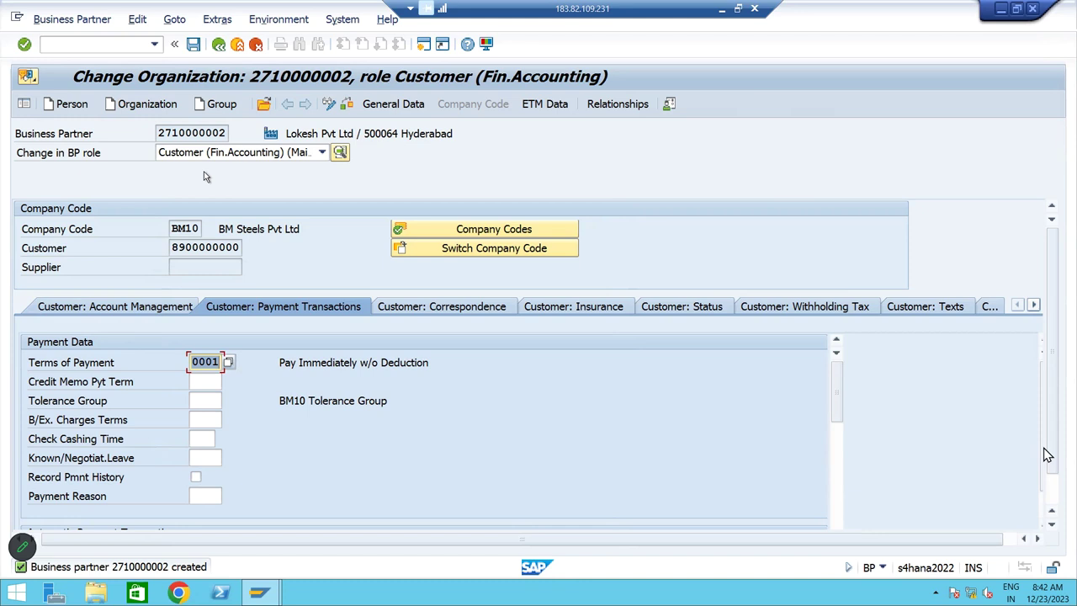
# Enter /N to return to the SAP Easy Access menu
pyautogui.click(75, 48)
pyautogui.write('/')
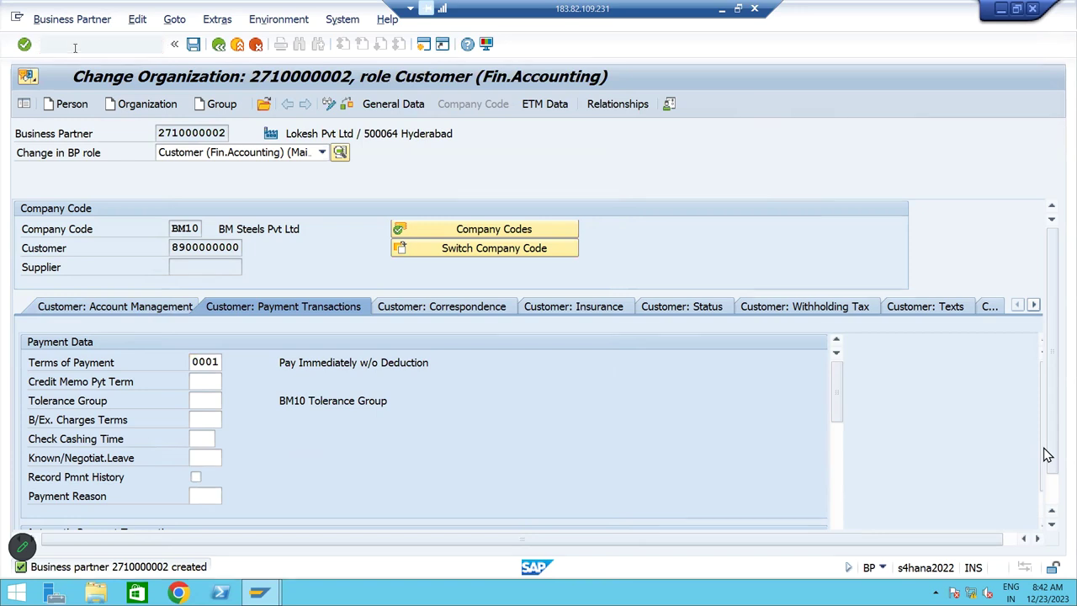
pyautogui.write('N')
pyautogui.press('Return')
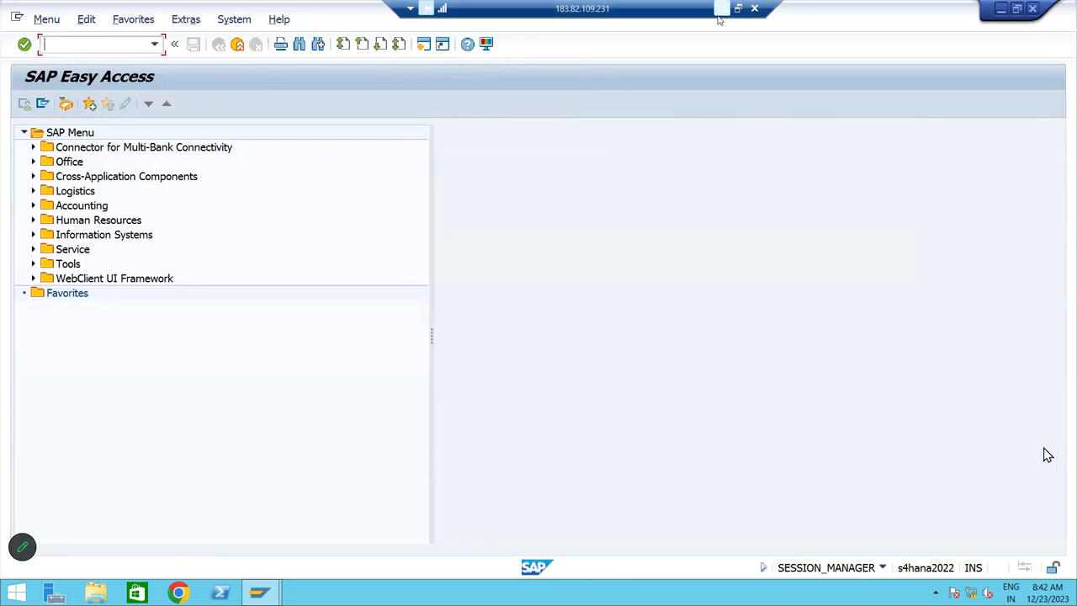
# Select X103:AA103 in the AP AND AR sheet showing the To comm Received 200000 entry
pyautogui.click(721, 9)
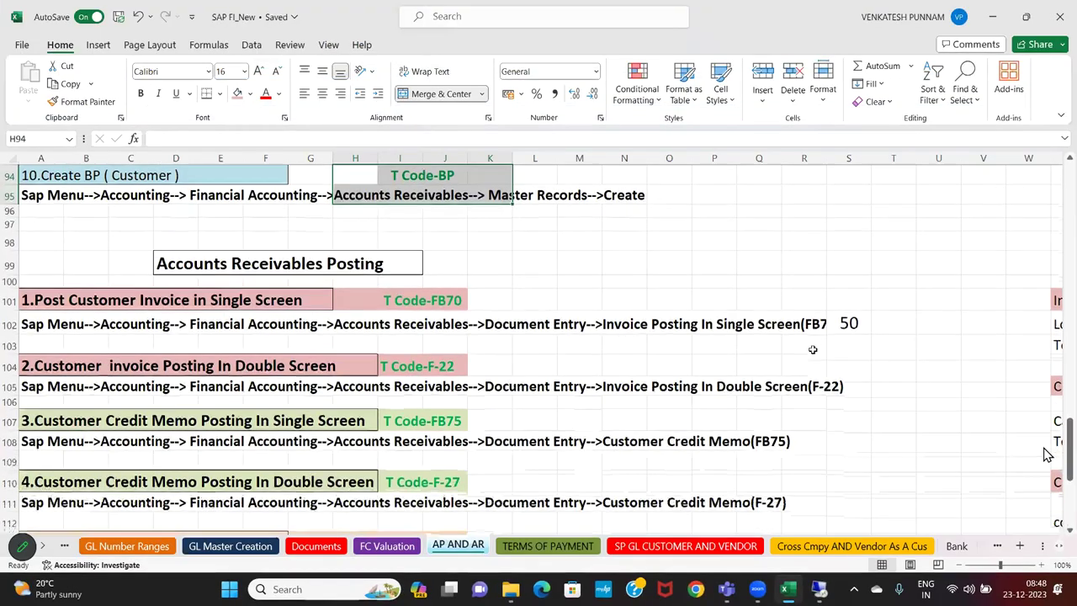
pyautogui.click(813, 349)
pyautogui.press('Right')
pyautogui.press('Right')
pyautogui.press('Right')
pyautogui.press('Right')
pyautogui.press('Right')
pyautogui.press('Right')
pyautogui.press('Right')
pyautogui.press('Right')
pyautogui.press('Right')
pyautogui.press('Right')
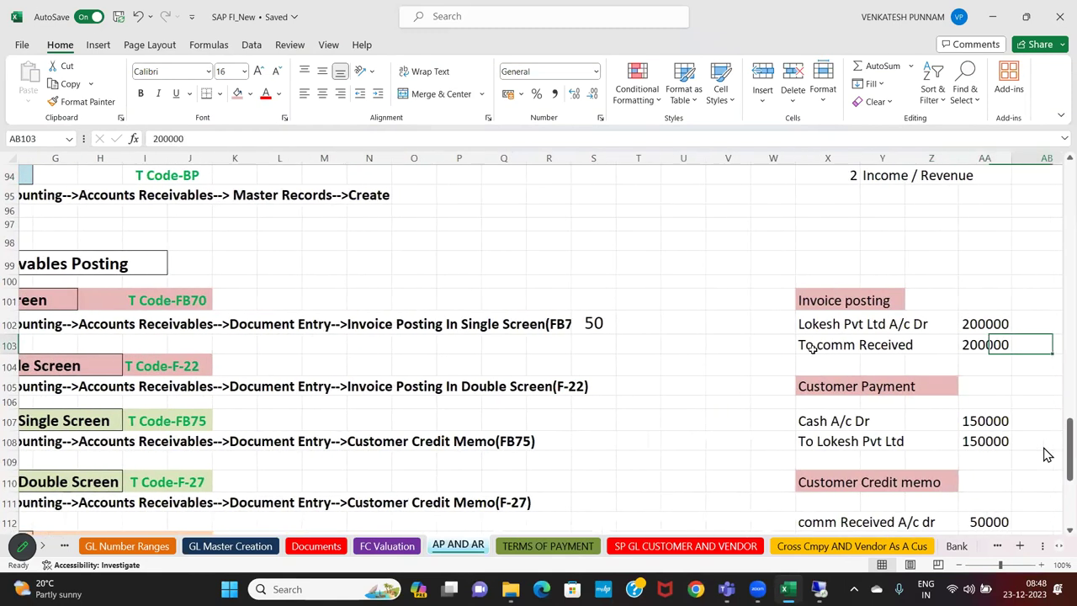
pyautogui.press('Left')
pyautogui.press('Left')
pyautogui.press('Left')
pyautogui.press('Left')
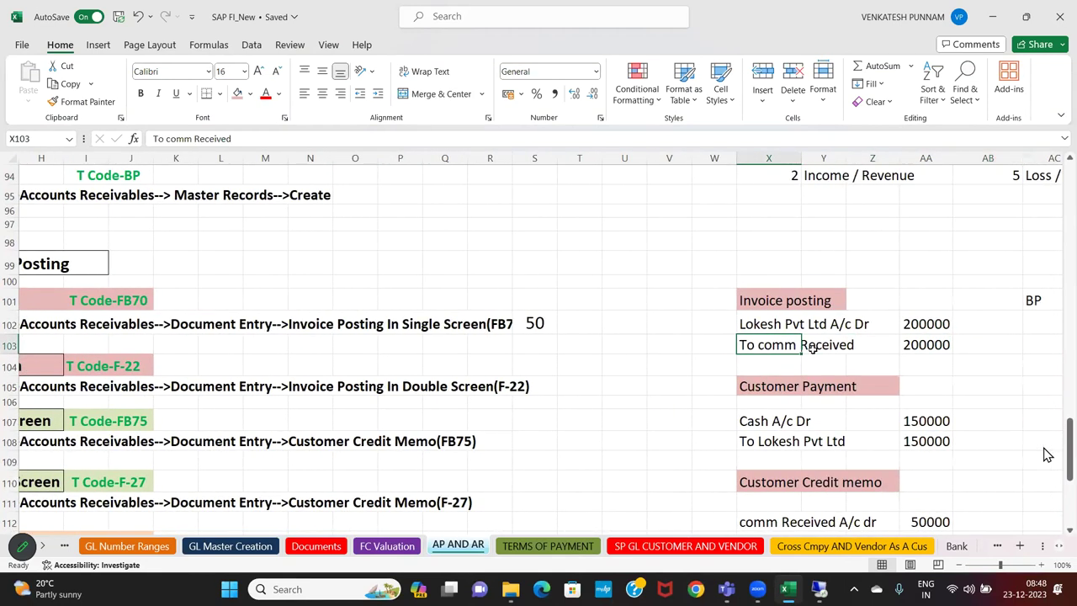
pyautogui.hotkey('shift', 'Right')
pyautogui.hotkey('shift', 'Right')
pyautogui.hotkey('shift', 'Right')
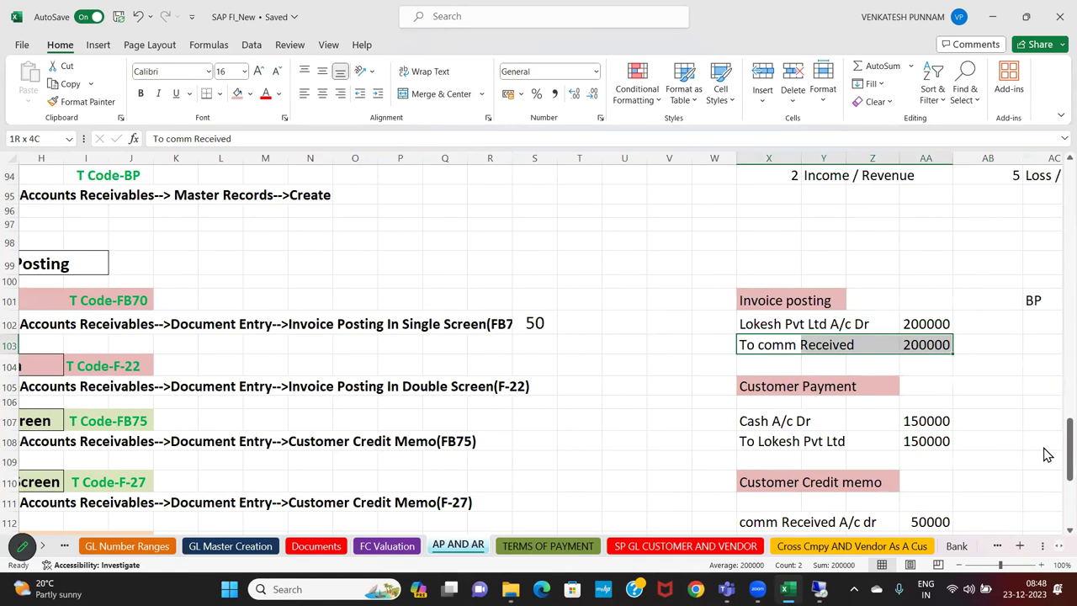
pyautogui.click(821, 591)
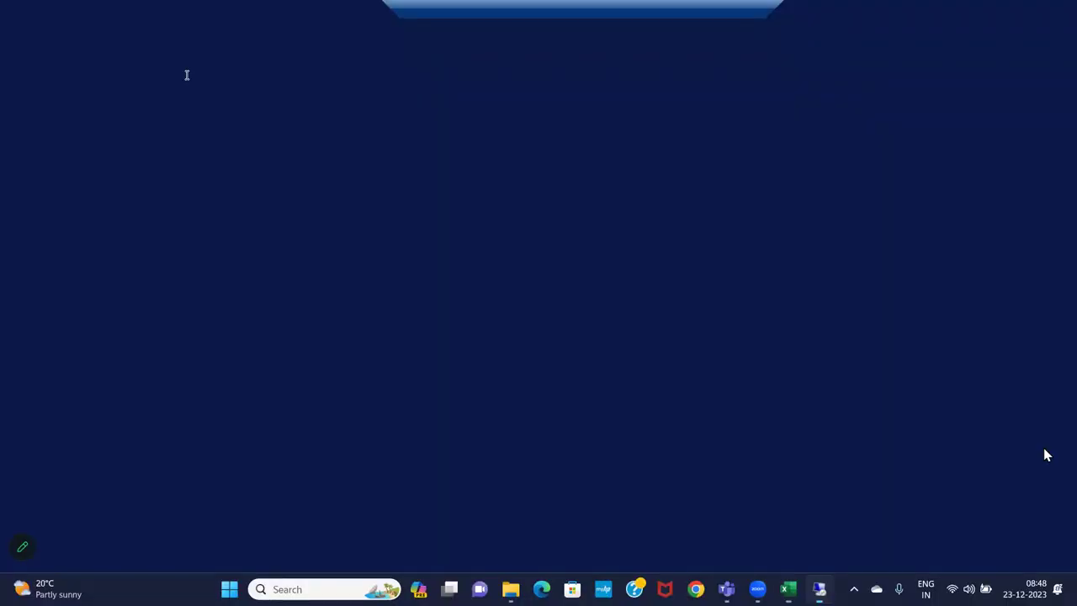
# Open FS00 and display G/L account 250000 Comm Reivable for BM10
pyautogui.write('FS00')
pyautogui.press('Return')
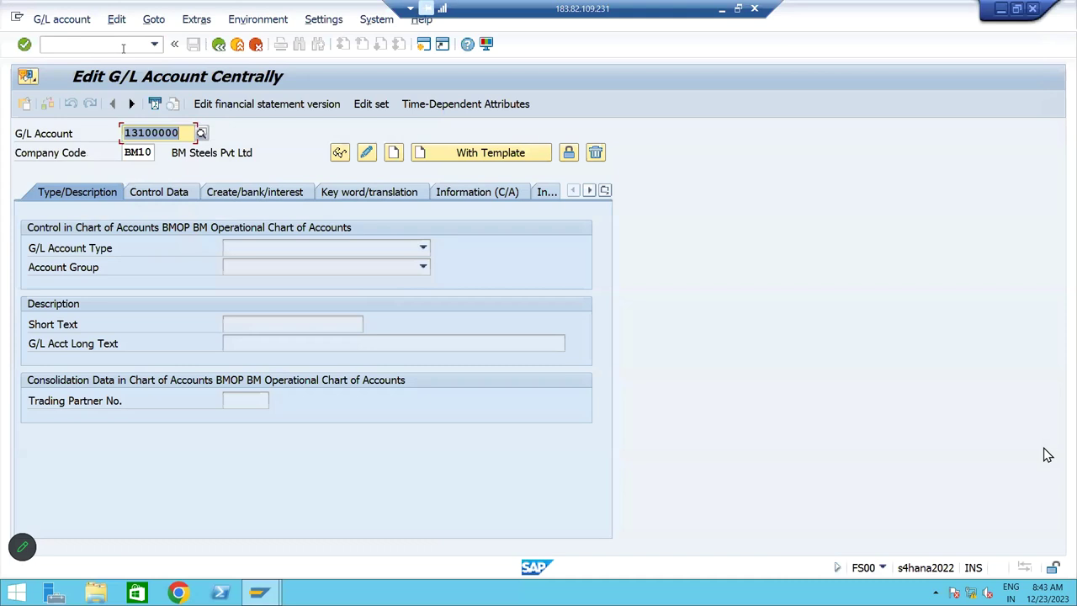
pyautogui.press('Delete')
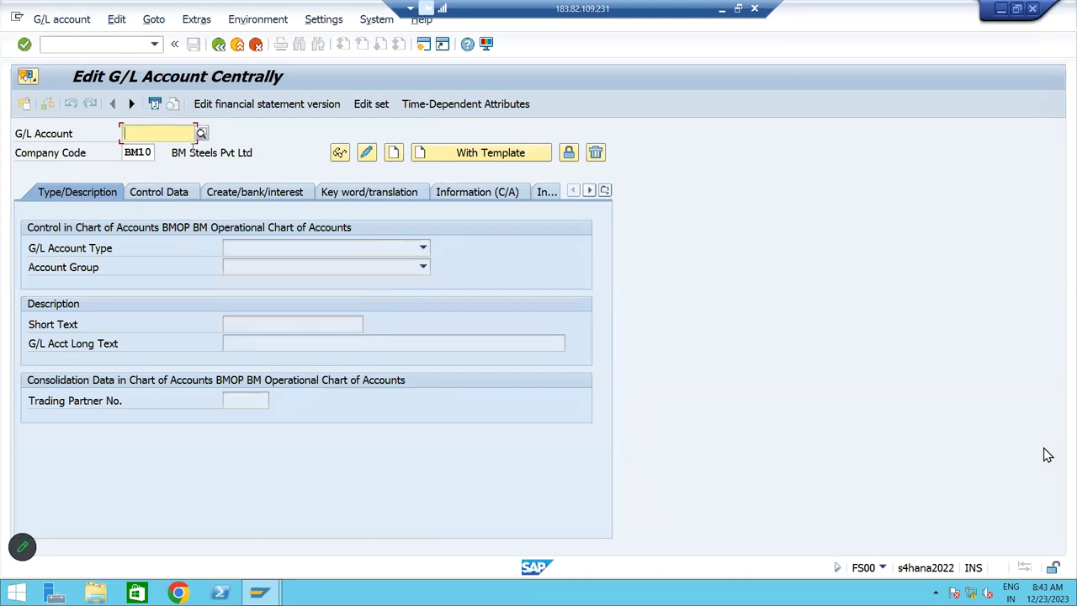
pyautogui.click(201, 133)
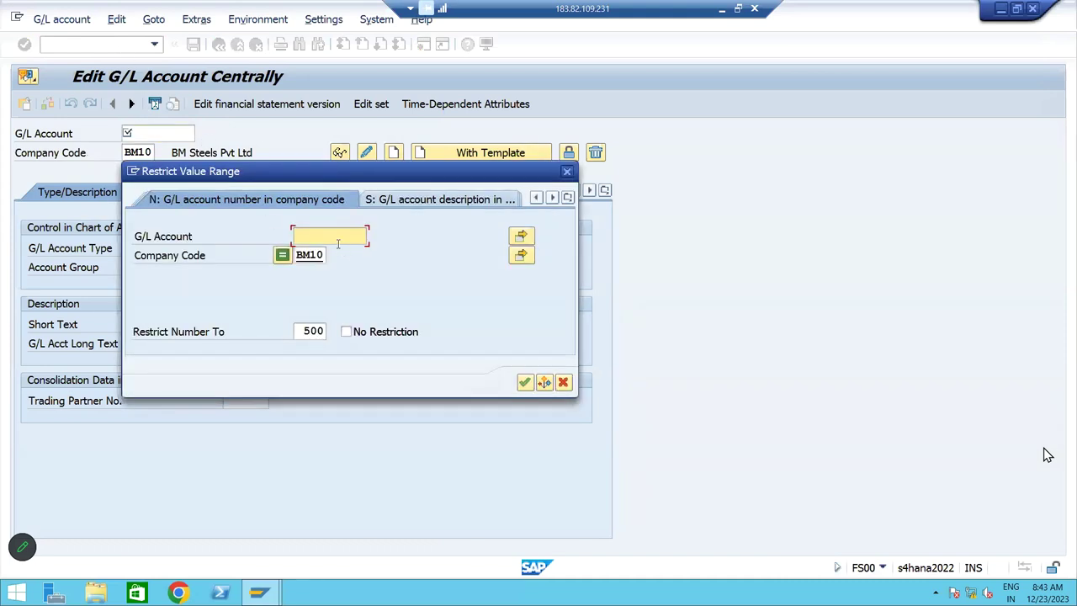
pyautogui.press('Return')
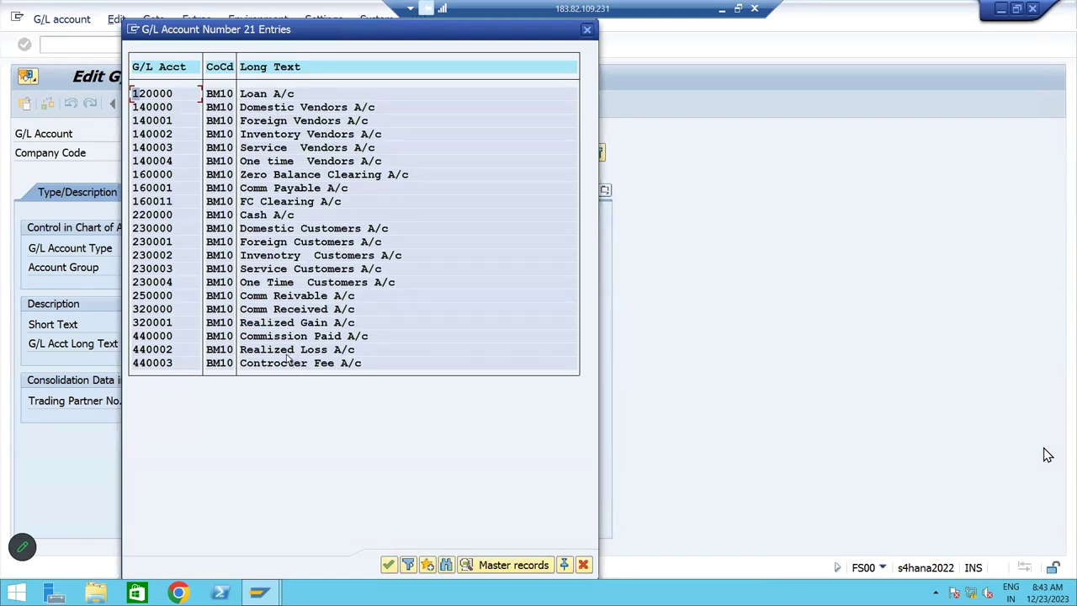
pyautogui.doubleClick(259, 297)
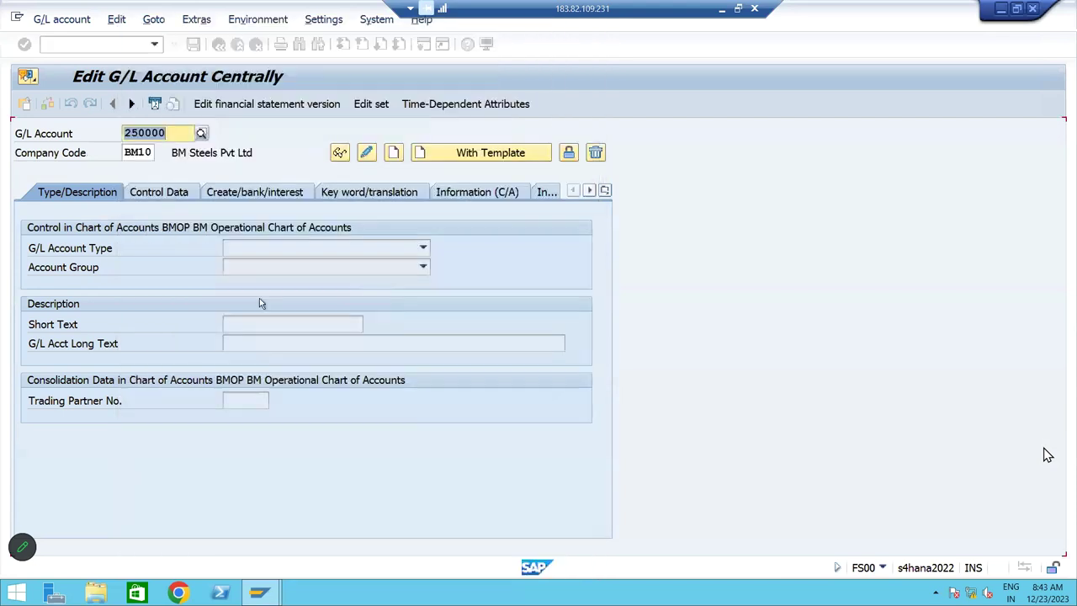
pyautogui.click(342, 156)
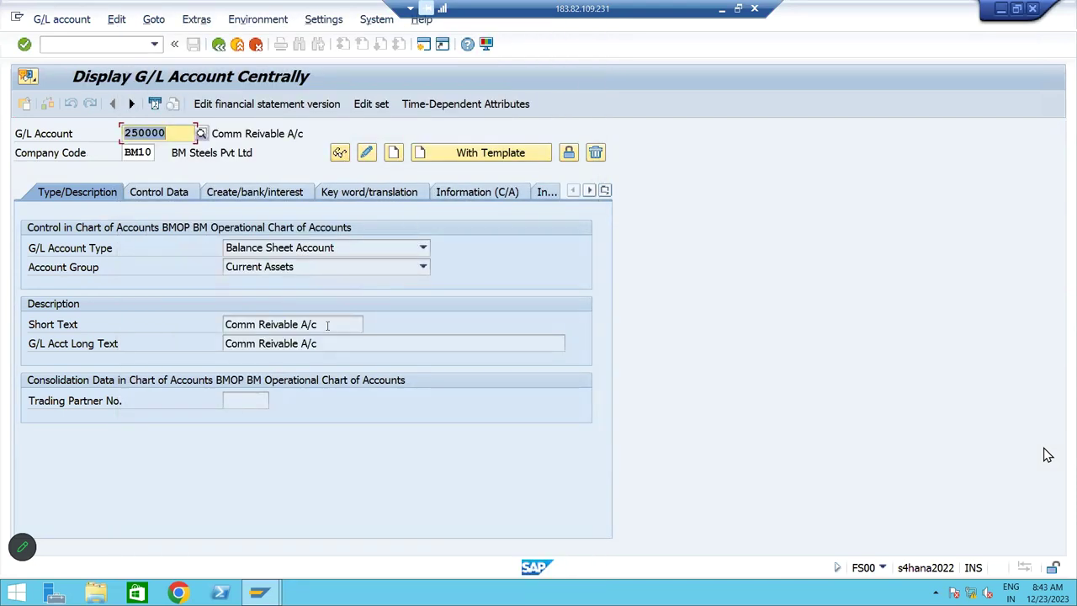
# Load G/L account 320000 and highlight its name Comm Received A/c
pyautogui.click(202, 134)
pyautogui.press('Return')
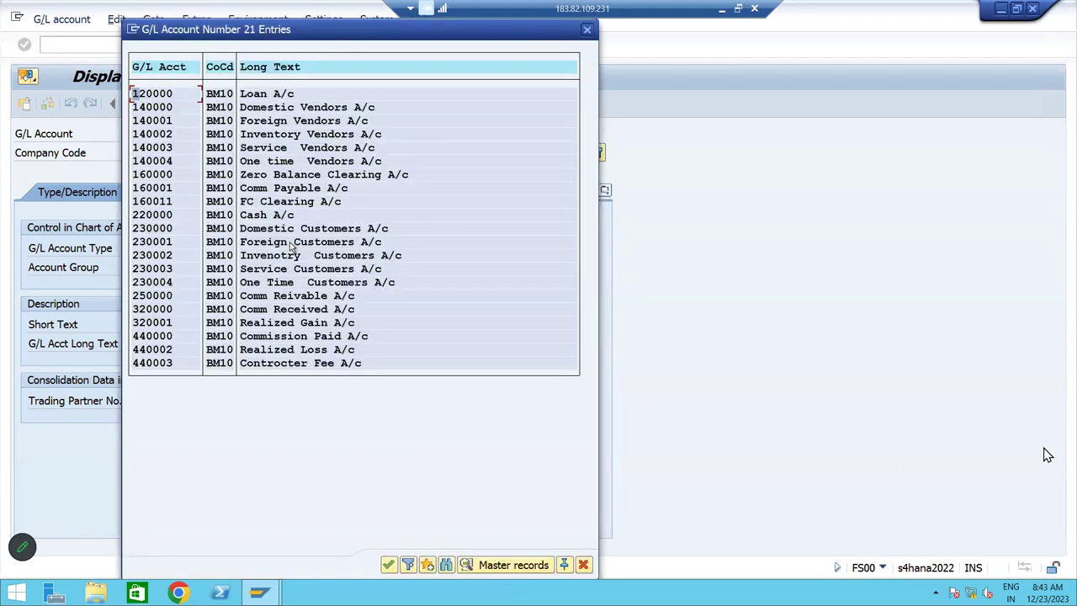
pyautogui.click(266, 313)
pyautogui.doubleClick(266, 313)
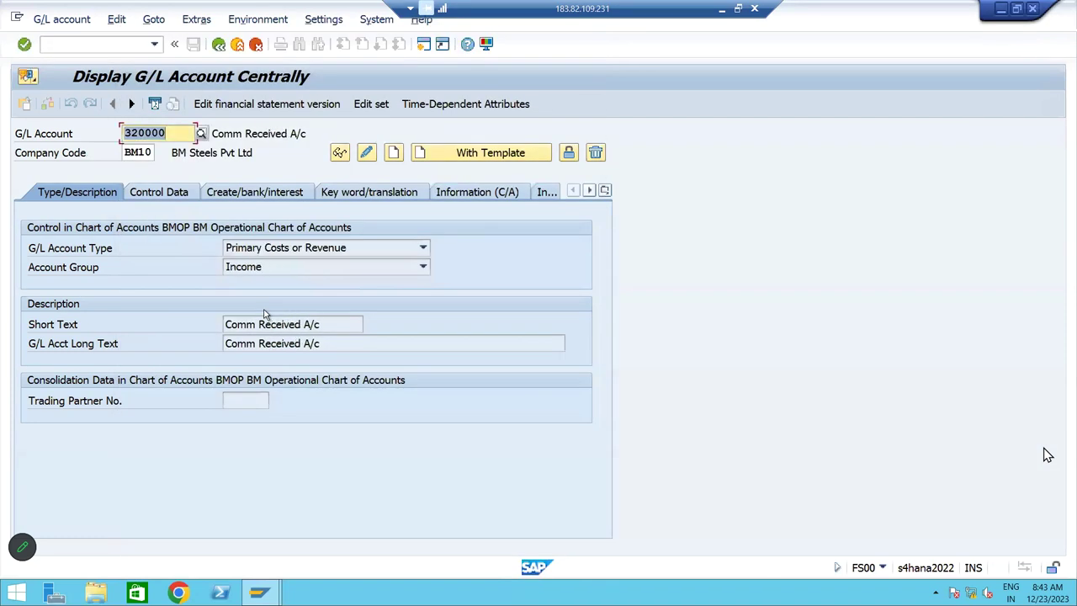
pyautogui.click(246, 133)
pyautogui.moveTo(245, 133); pyautogui.dragTo(292, 133)
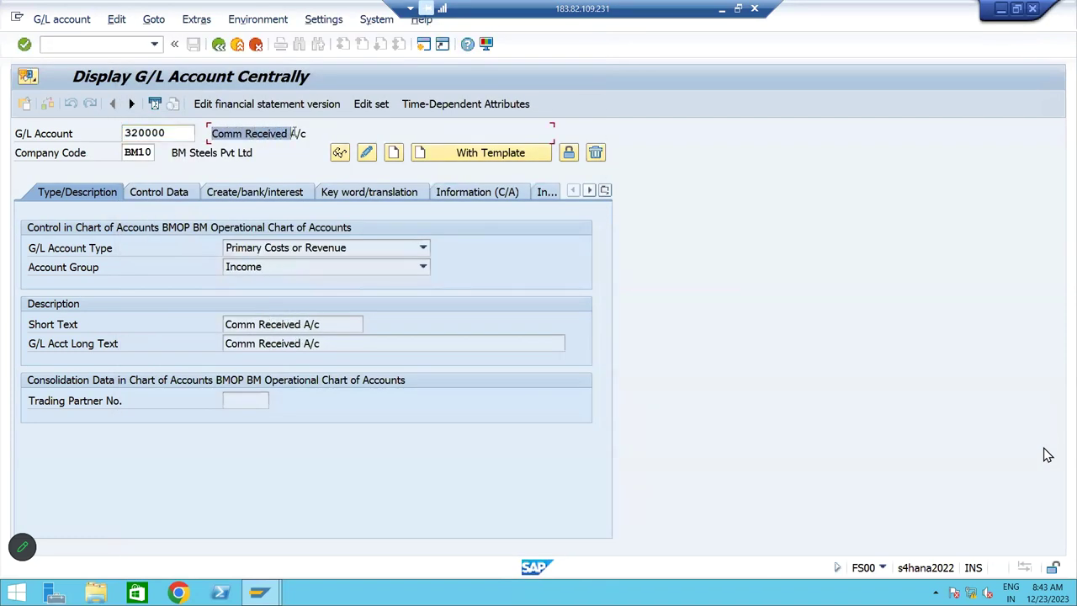
pyautogui.moveTo(360, 324); pyautogui.dragTo(212, 324)
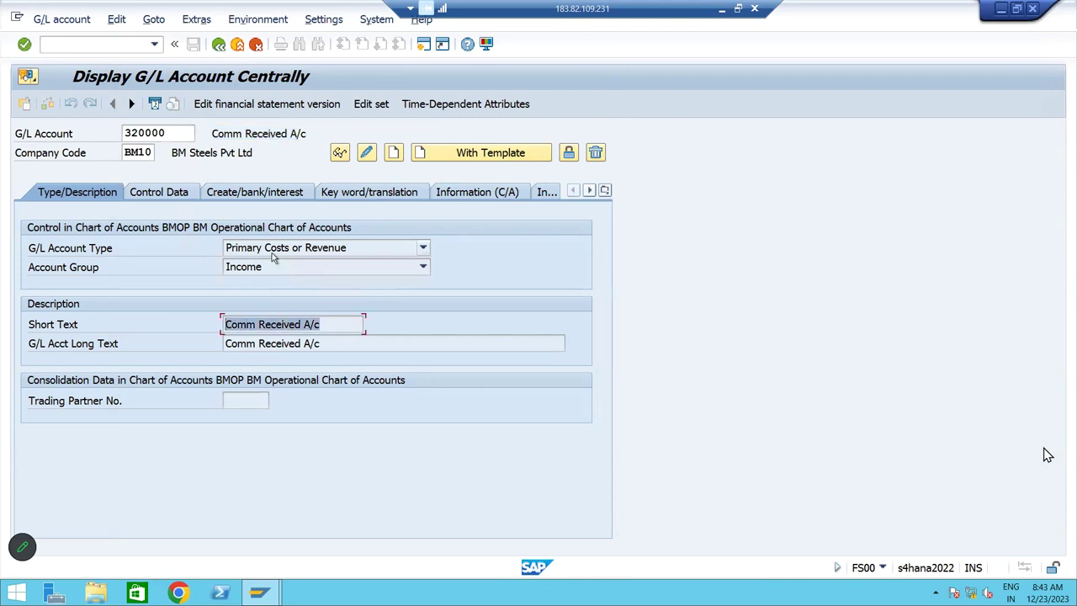
# Review the Control Data tab, noting cost element category 11 Revenues
pyautogui.click(156, 193)
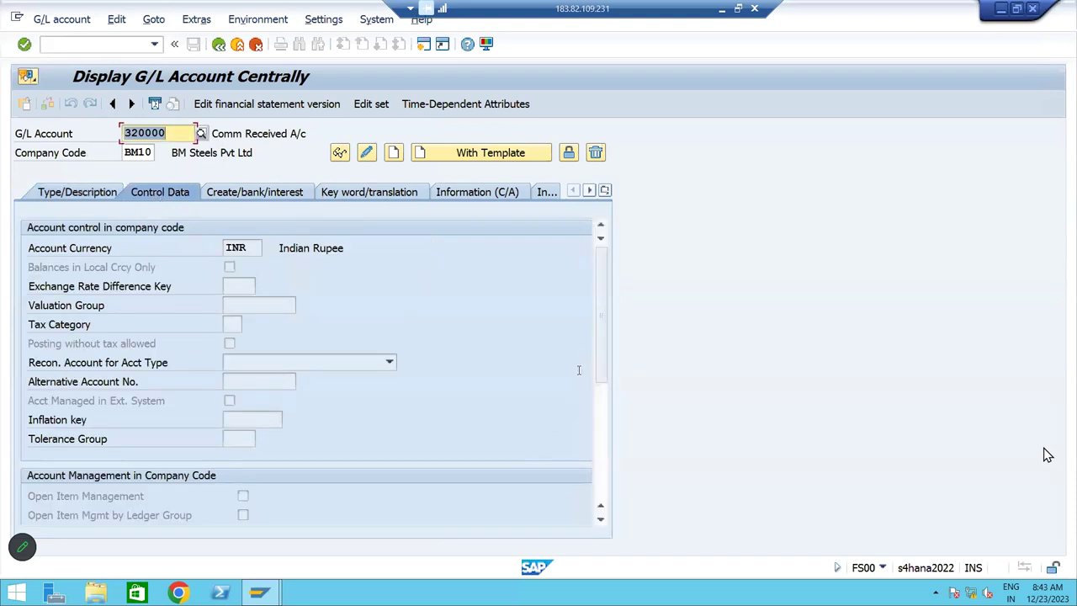
pyautogui.moveTo(596, 349); pyautogui.dragTo(603, 389)
pyautogui.scroll(-2, 603, 389)
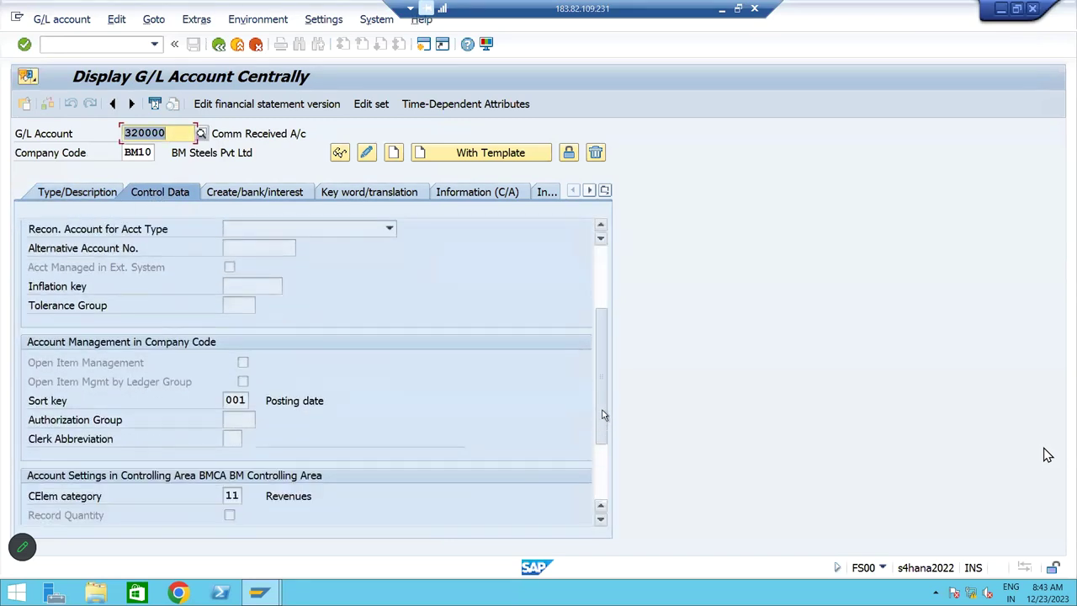
pyautogui.scroll(-1, 514, 457)
pyautogui.click(239, 477)
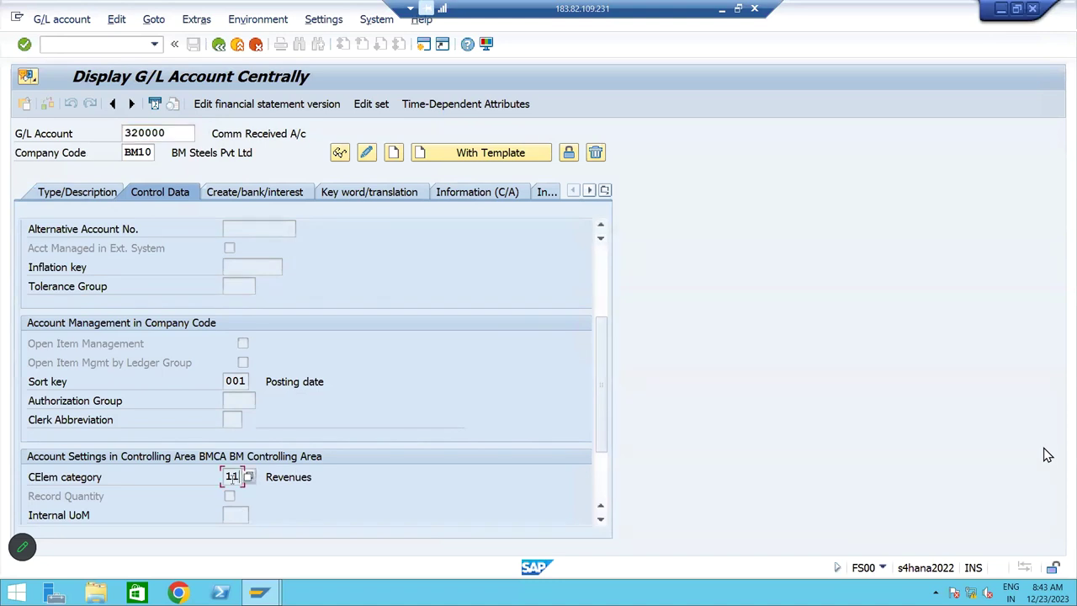
pyautogui.click(325, 476)
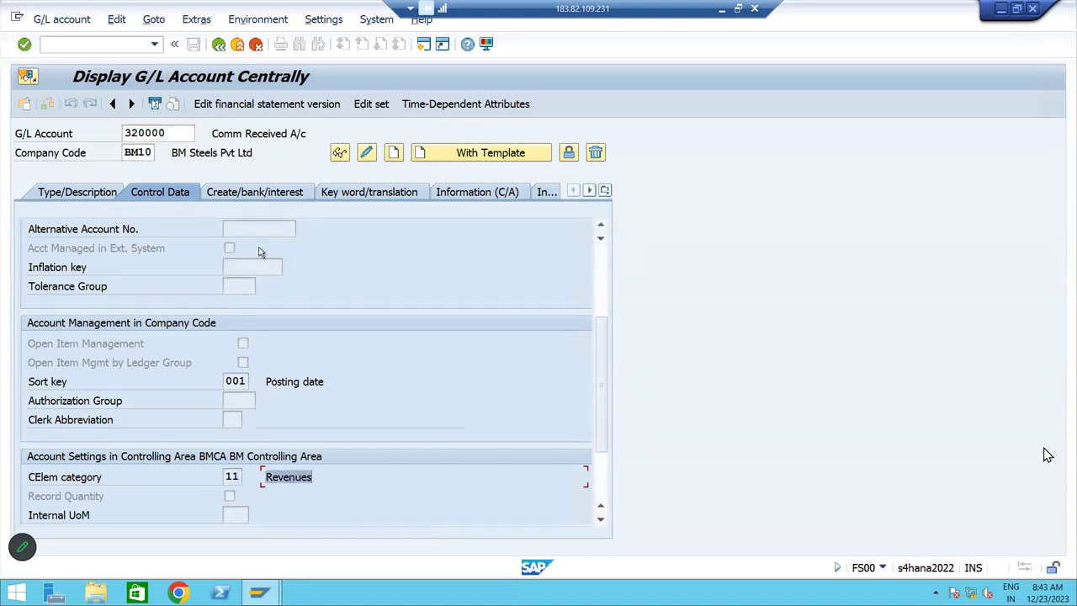
# Check field status group G029 on the Create/bank/interest tab, then go back to the main menu
pyautogui.click(247, 194)
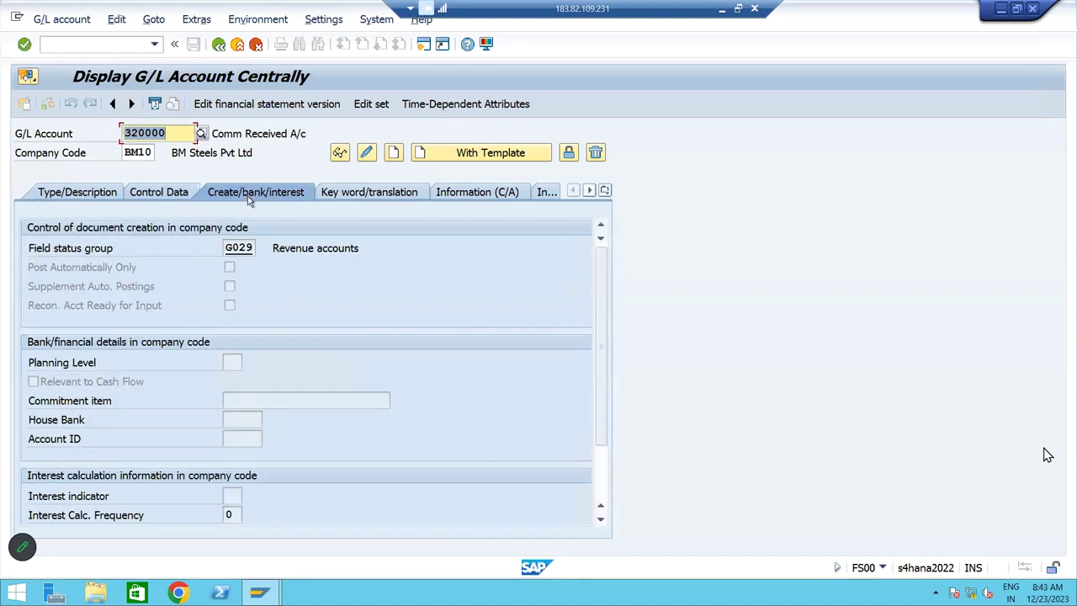
pyautogui.click(238, 248)
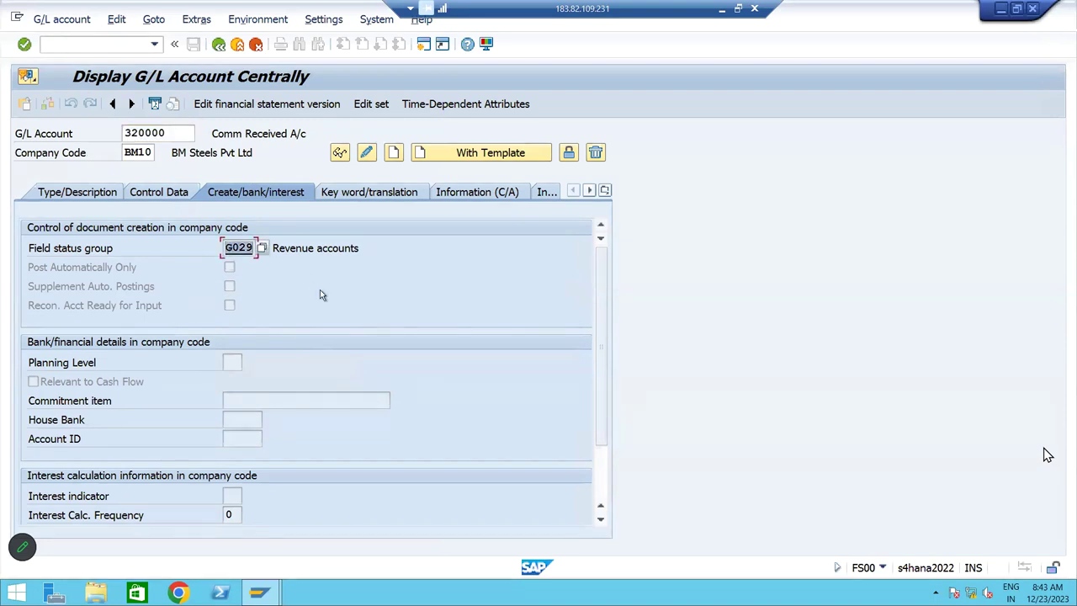
pyautogui.click(173, 194)
pyautogui.click(84, 193)
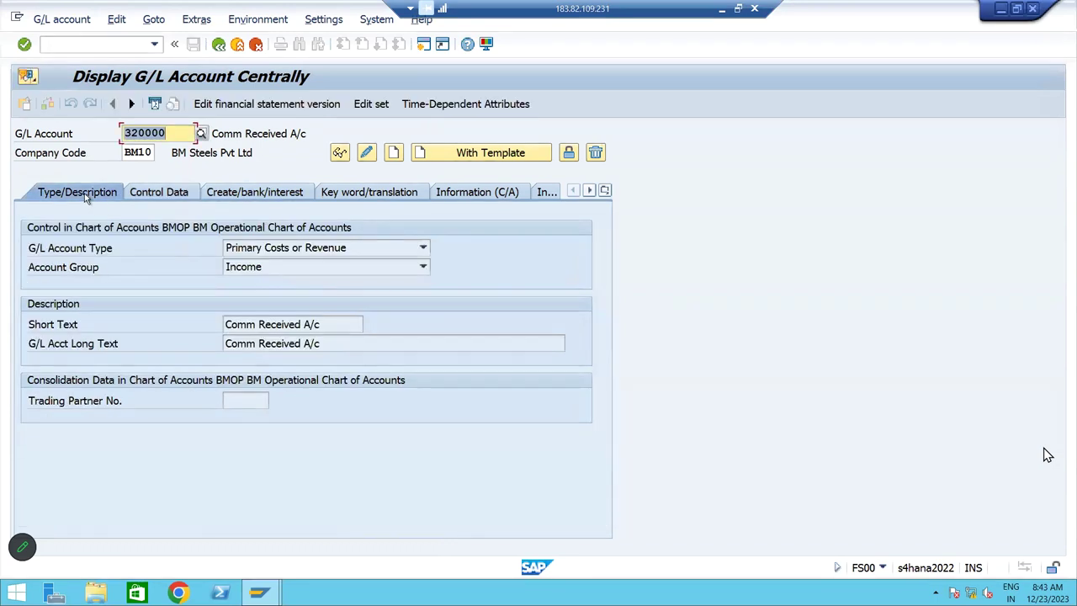
pyautogui.click(216, 46)
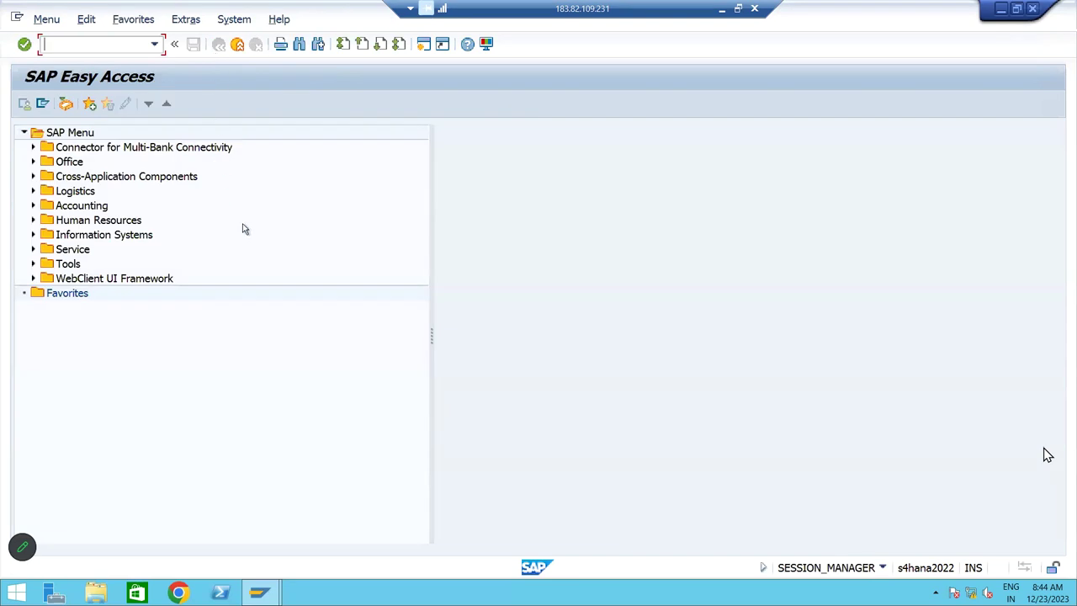
# Review the customer invoice headings and the T Code-FB70 and F-22 labels in the notes workbook
pyautogui.click(722, 9)
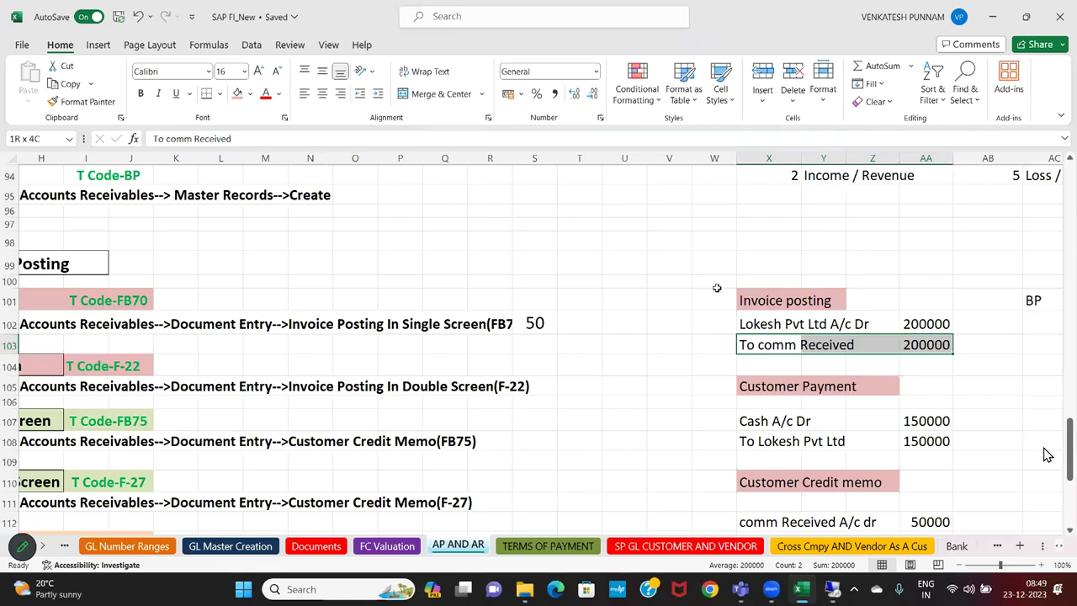
pyautogui.click(720, 322)
pyautogui.moveTo(695, 294); pyautogui.dragTo(981, 336)
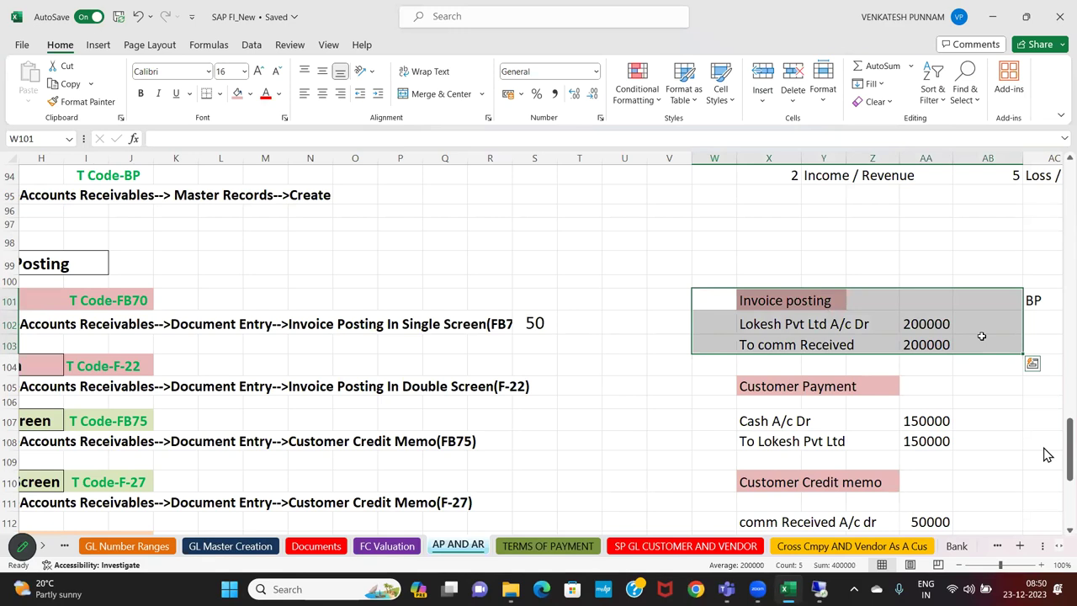
pyautogui.click(616, 359)
pyautogui.press('Left')
pyautogui.press('Left')
pyautogui.press('Left')
pyautogui.press('Left')
pyautogui.press('Left')
pyautogui.press('Left')
pyautogui.press('Left')
pyautogui.press('Left')
pyautogui.press('Left')
pyautogui.press('Left')
pyautogui.press('Left')
pyautogui.press('Left')
pyautogui.press('Left')
pyautogui.press('Left')
pyautogui.press('Left')
pyautogui.press('Left')
pyautogui.press('Left')
pyautogui.press('Left')
pyautogui.press('Left')
pyautogui.press('Left')
pyautogui.press('Up')
pyautogui.press('Up')
pyautogui.press('Up')
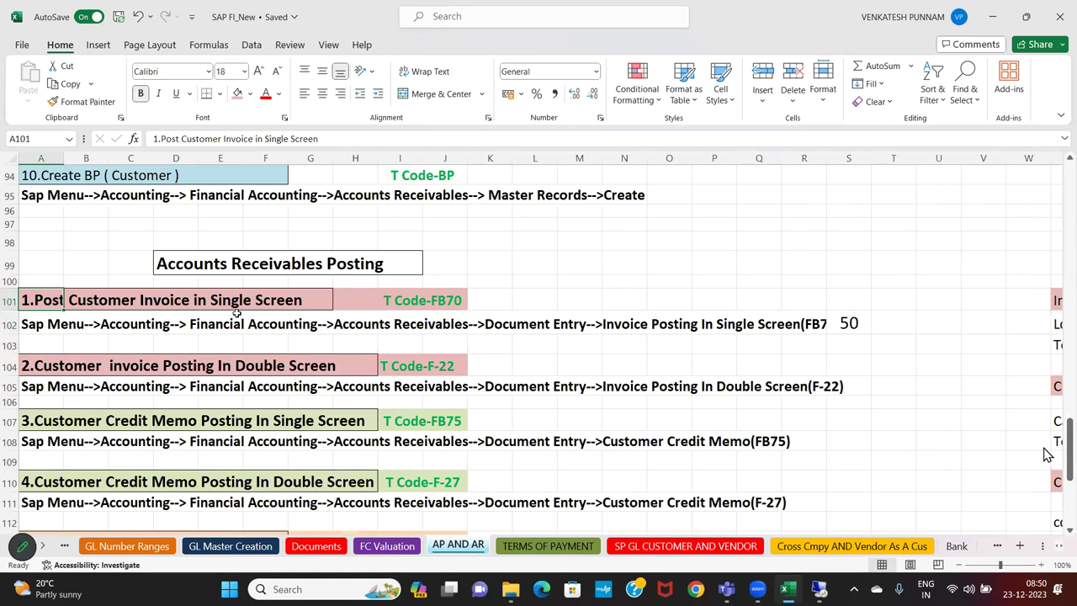
pyautogui.click(133, 304)
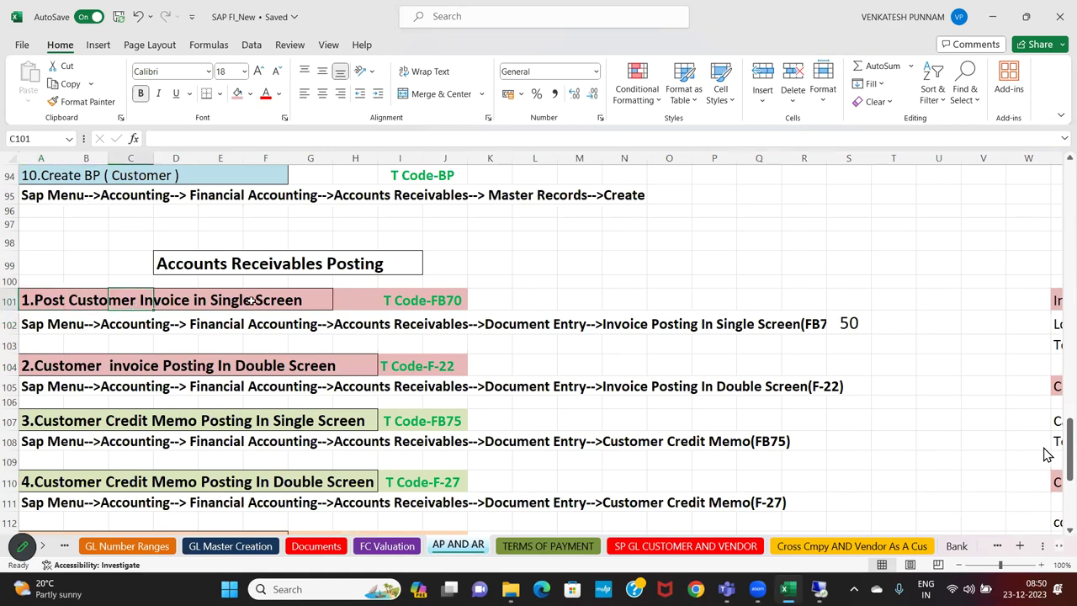
pyautogui.click(224, 368)
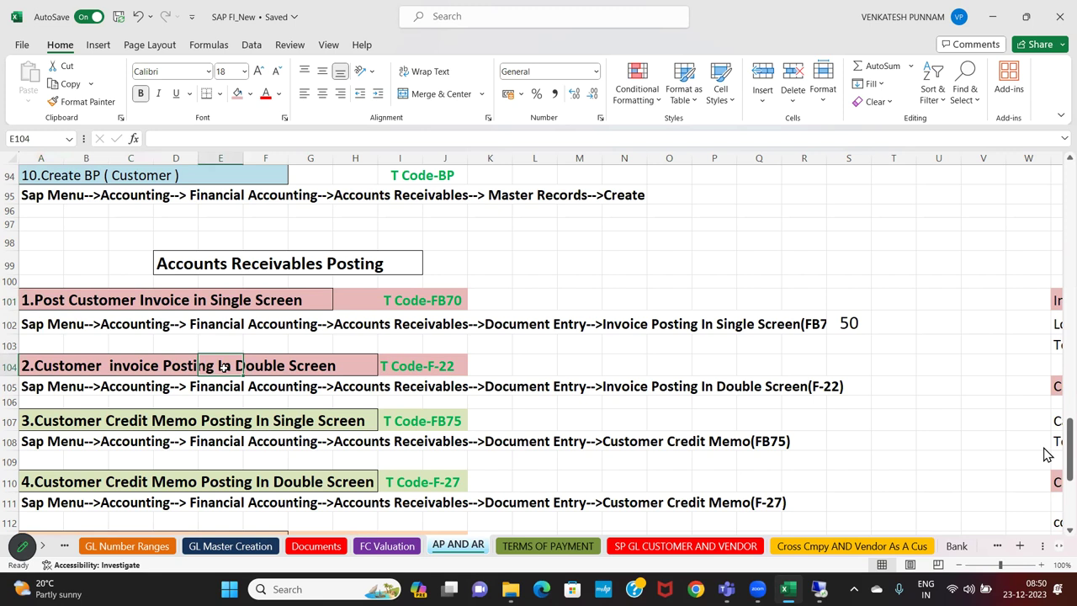
pyautogui.click(449, 300)
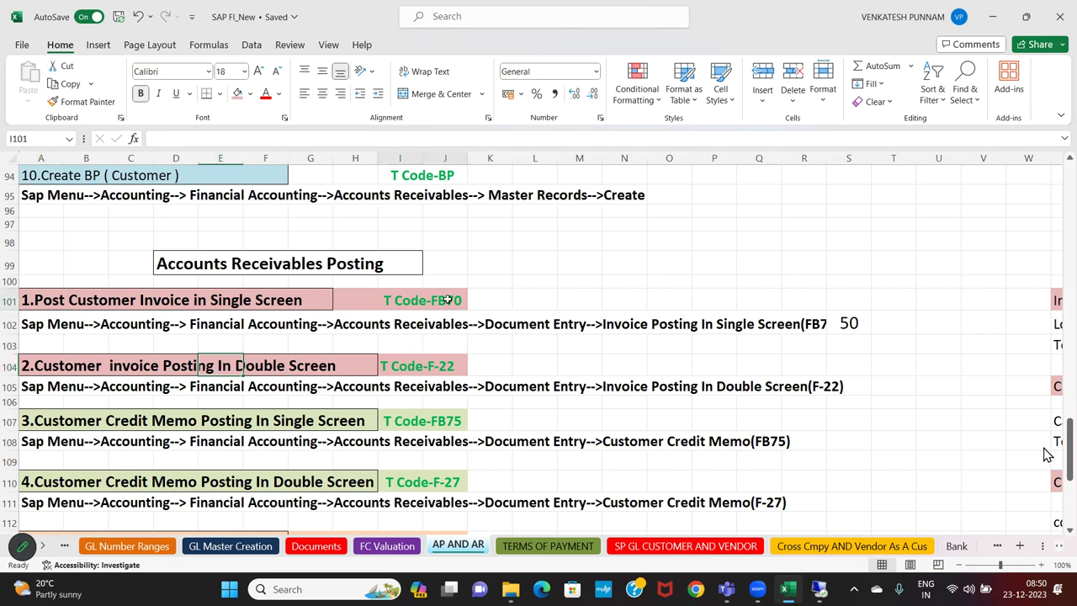
pyautogui.click(456, 374)
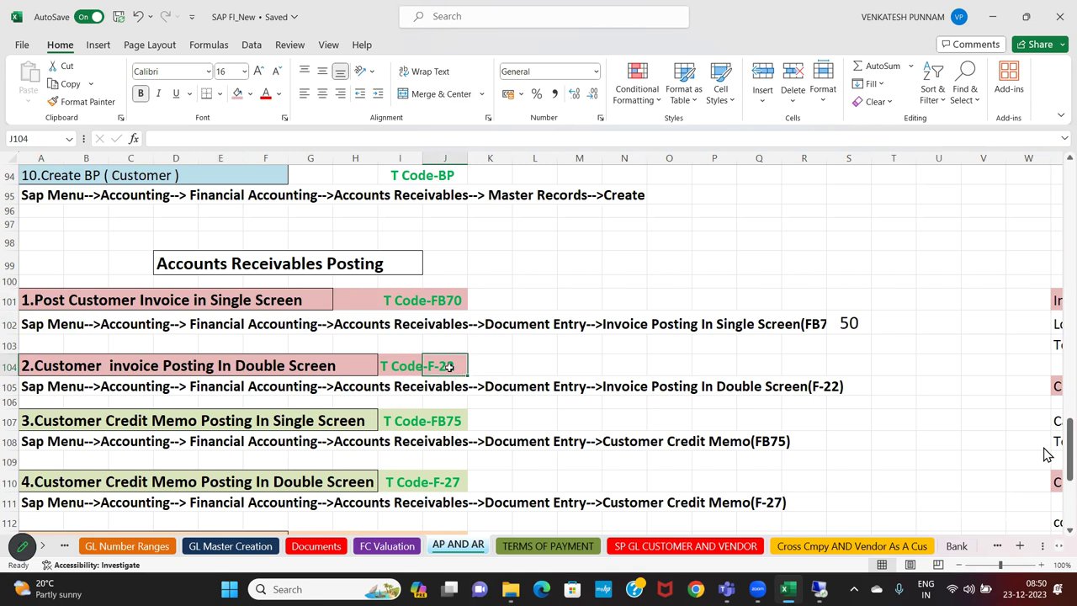
# Add 'customer' and 'Vendor' headings in J100 and L100, bolded with A95's formatting
pyautogui.click(445, 281)
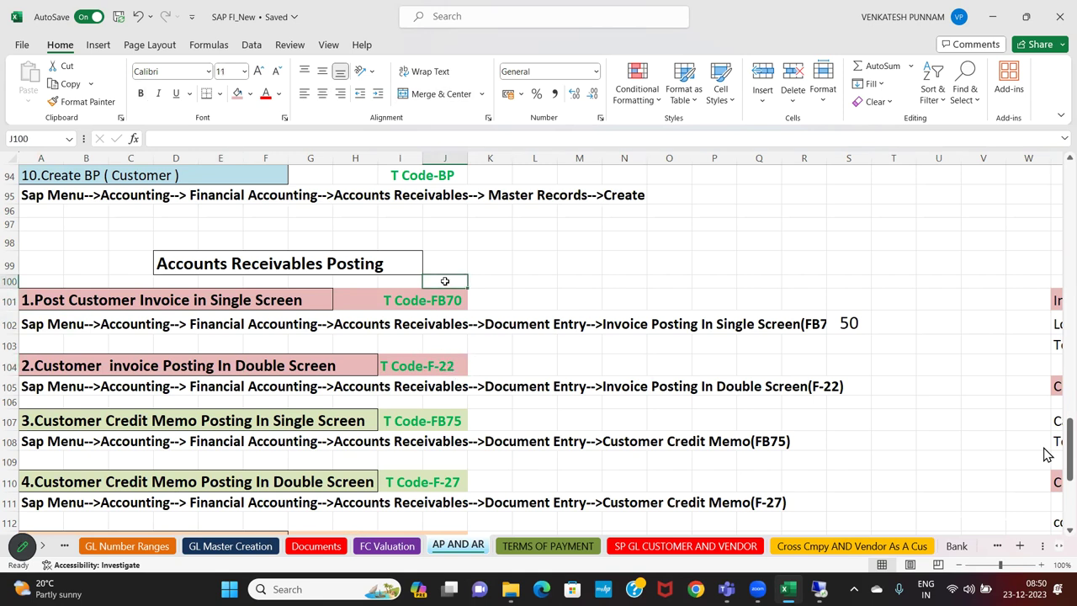
pyautogui.write('customer')
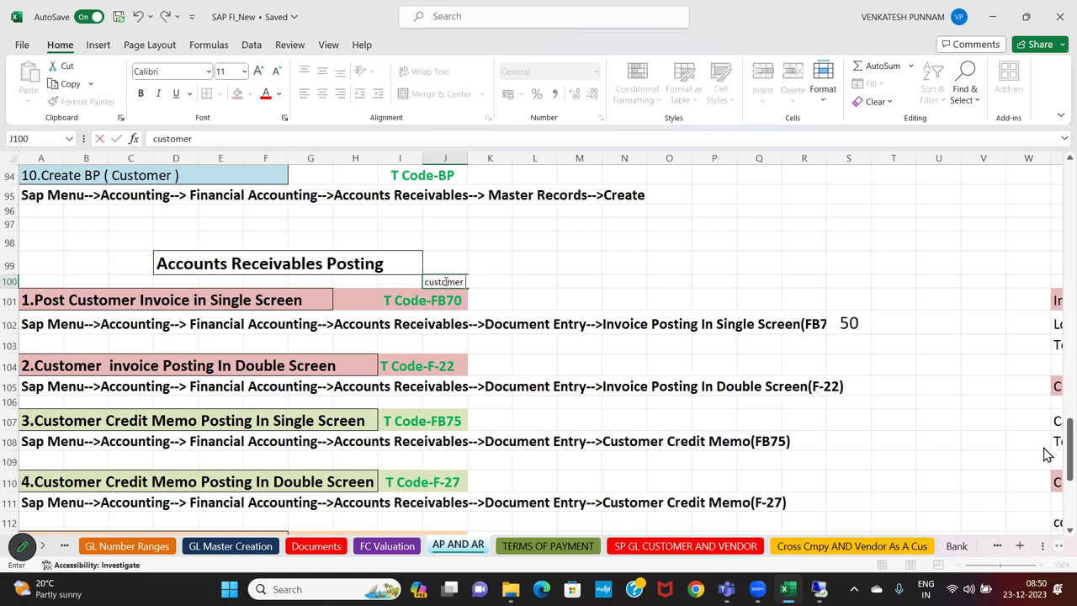
pyautogui.press('Tab')
pyautogui.press('Tab')
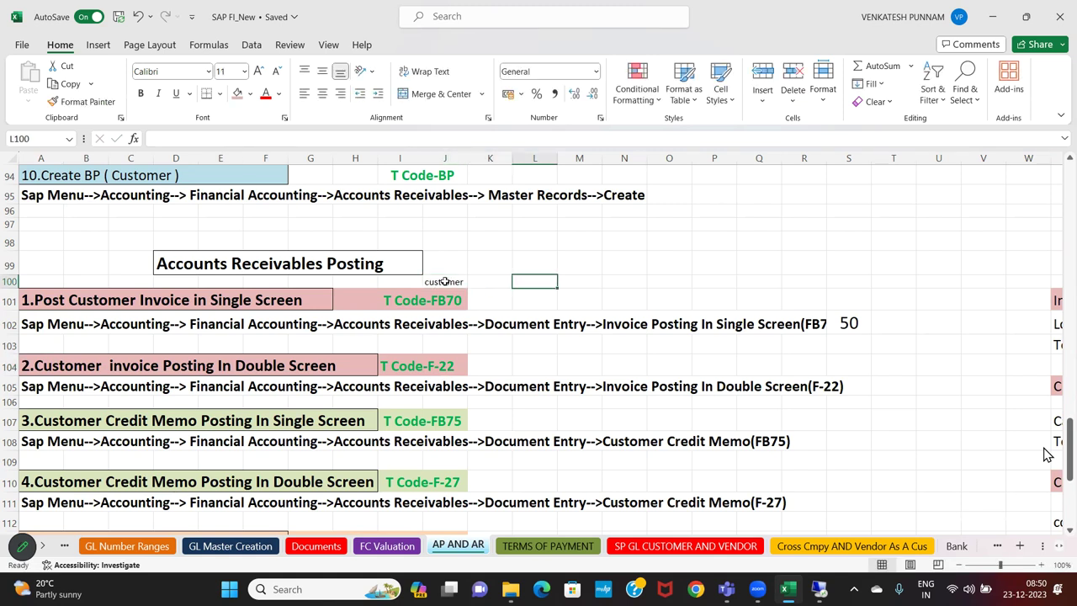
pyautogui.write('vENOD')
pyautogui.press('BackSpace')
pyautogui.press('BackSpace')
pyautogui.press('BackSpace')
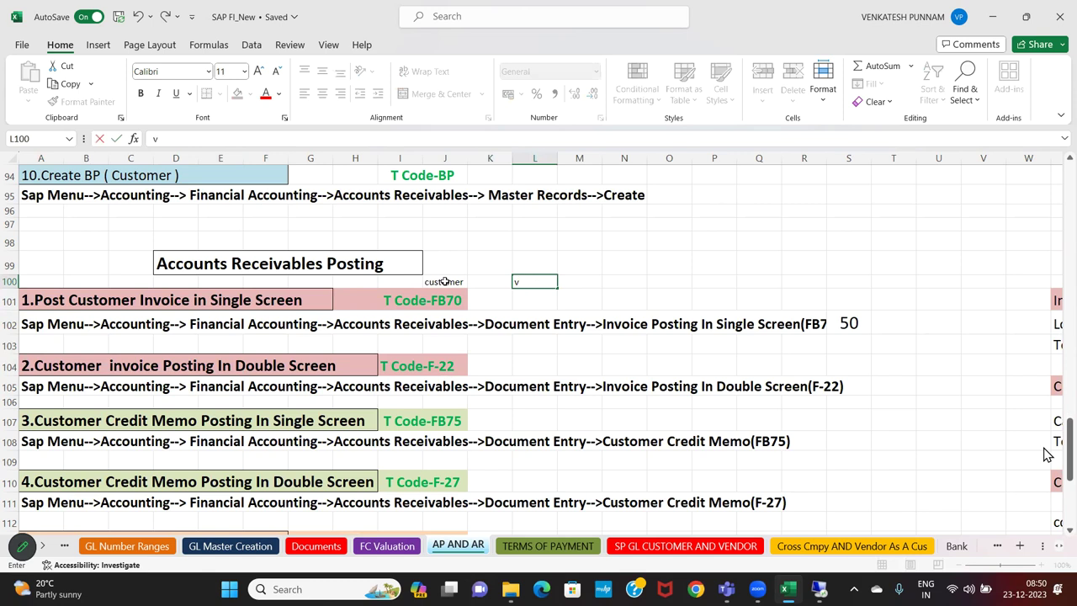
pyautogui.write('endor')
pyautogui.click(445, 325)
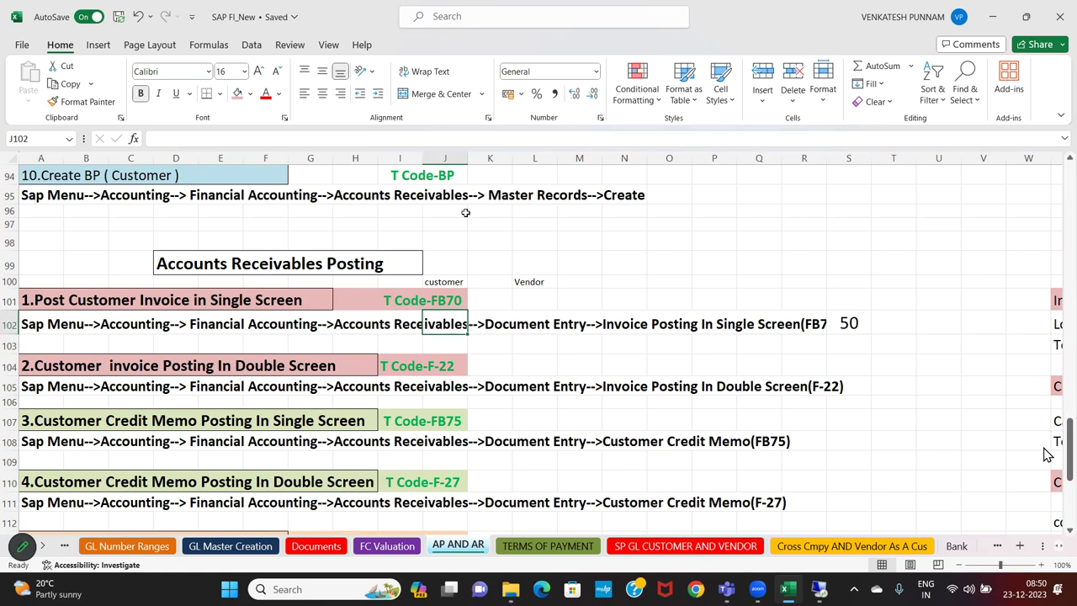
pyautogui.click(48, 195)
pyautogui.click(60, 102)
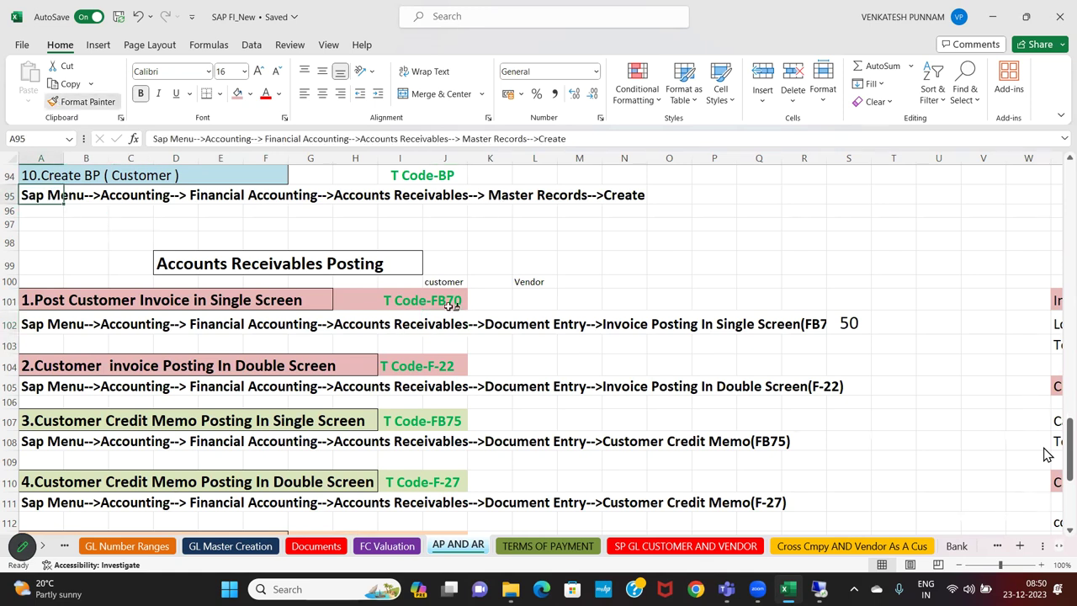
pyautogui.moveTo(444, 282); pyautogui.dragTo(530, 284)
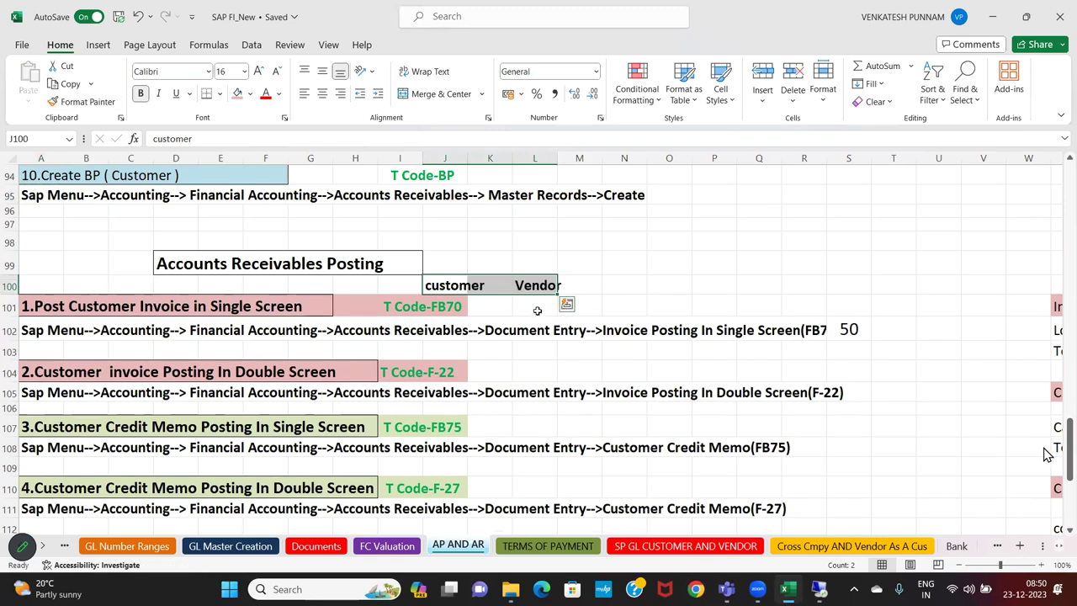
# Enter fb60 and f-43 under Vendor and give them the heading's bold format
pyautogui.doubleClick(536, 308)
pyautogui.write('fb60')
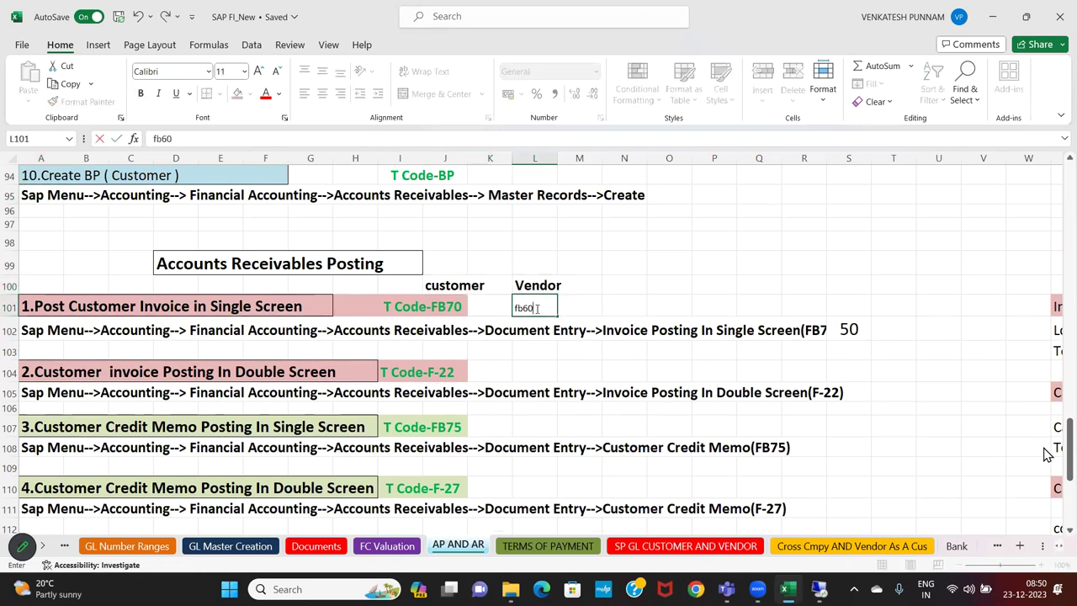
pyautogui.press('Return')
pyautogui.press('Down')
pyautogui.write('f')
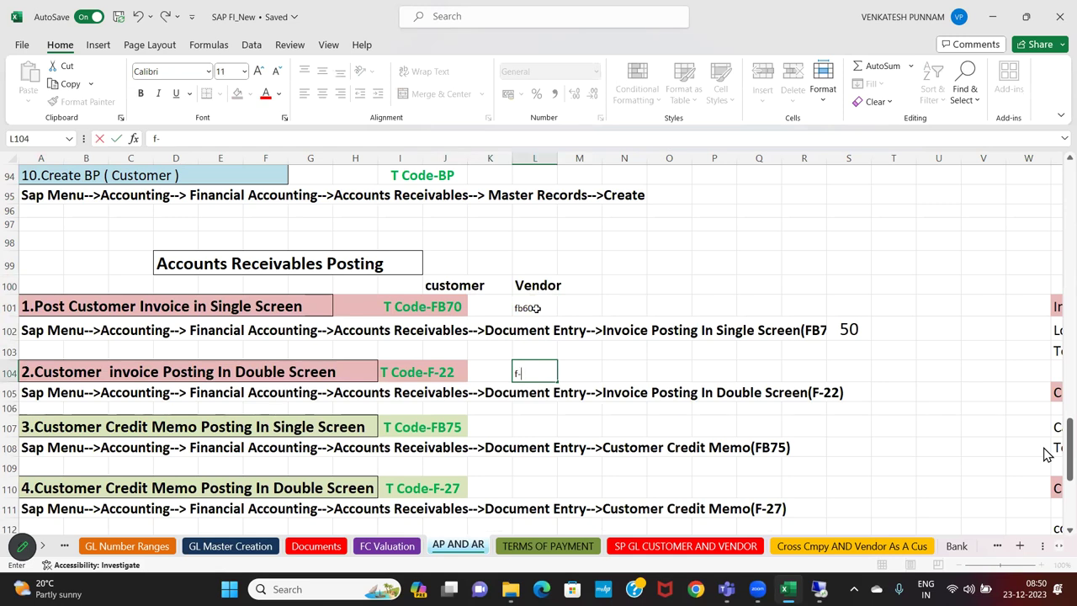
pyautogui.write('-43')
pyautogui.press('Return')
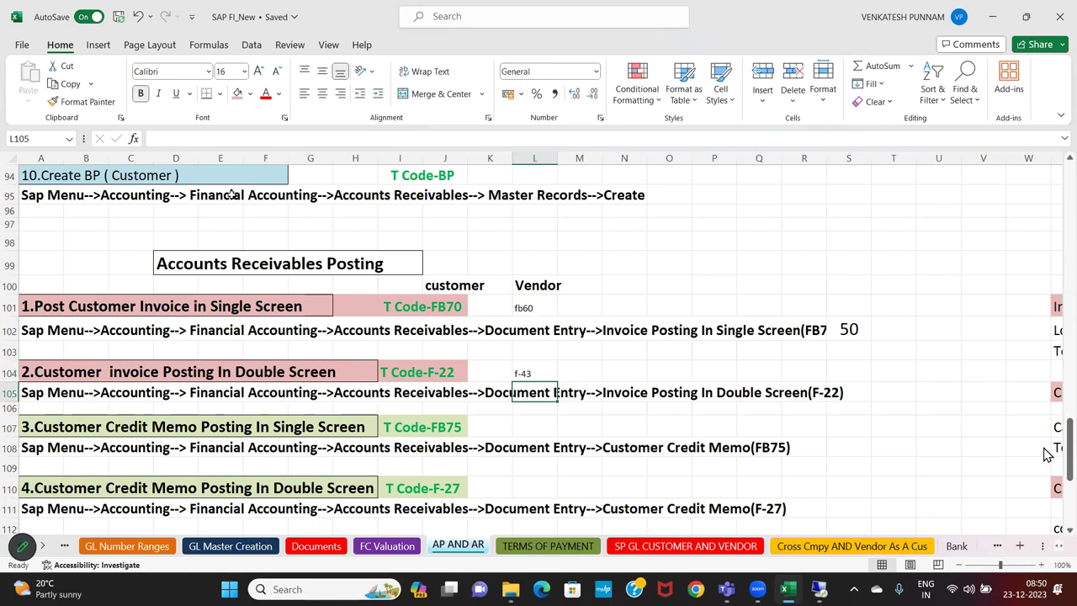
pyautogui.click(528, 305)
pyautogui.click(530, 286)
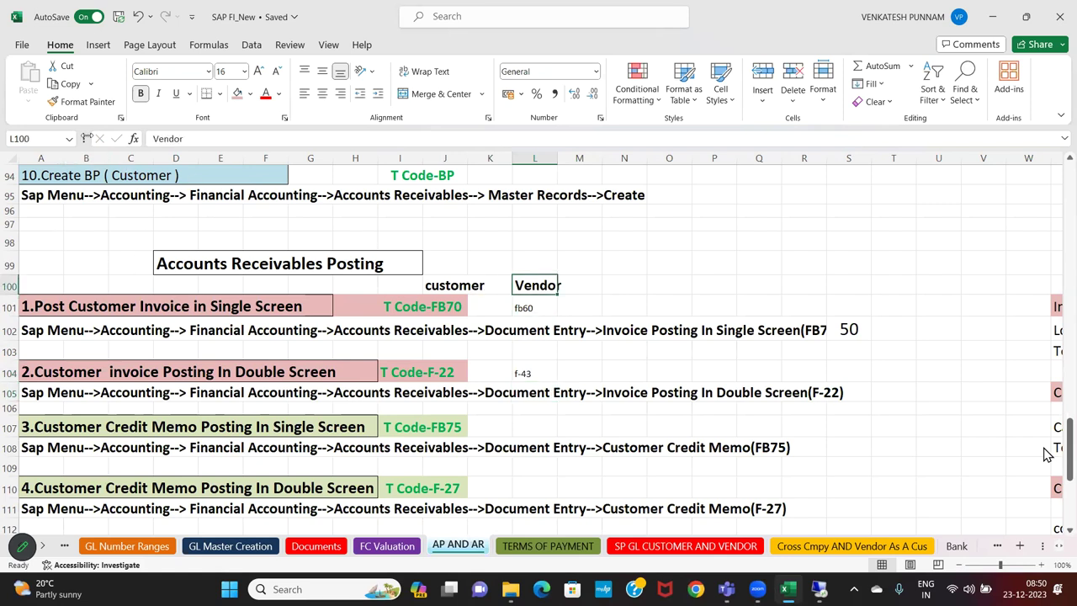
pyautogui.click(82, 101)
pyautogui.click(532, 311)
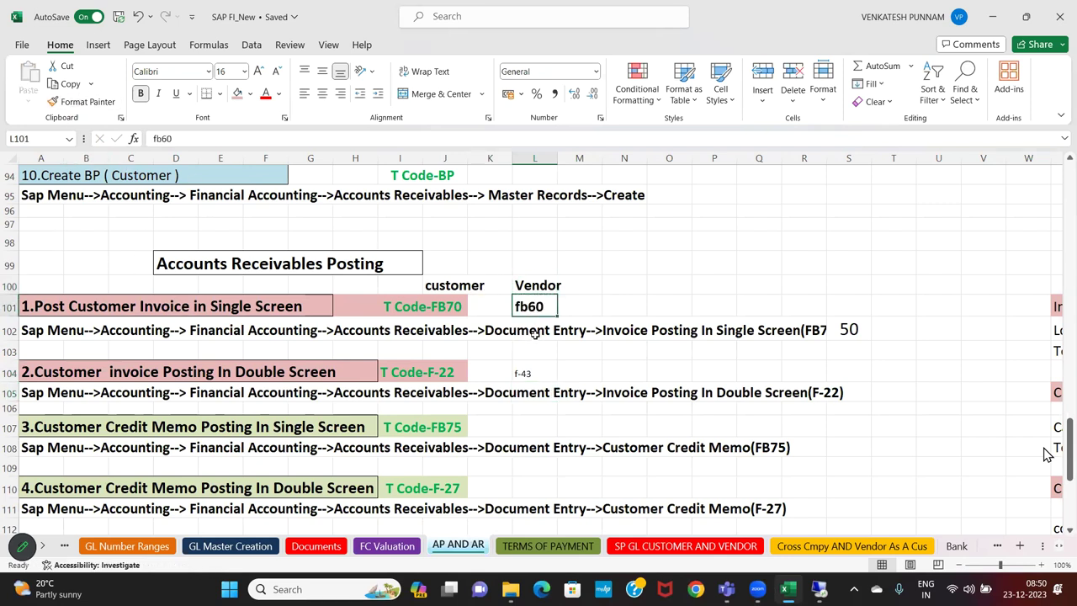
pyautogui.click(530, 370)
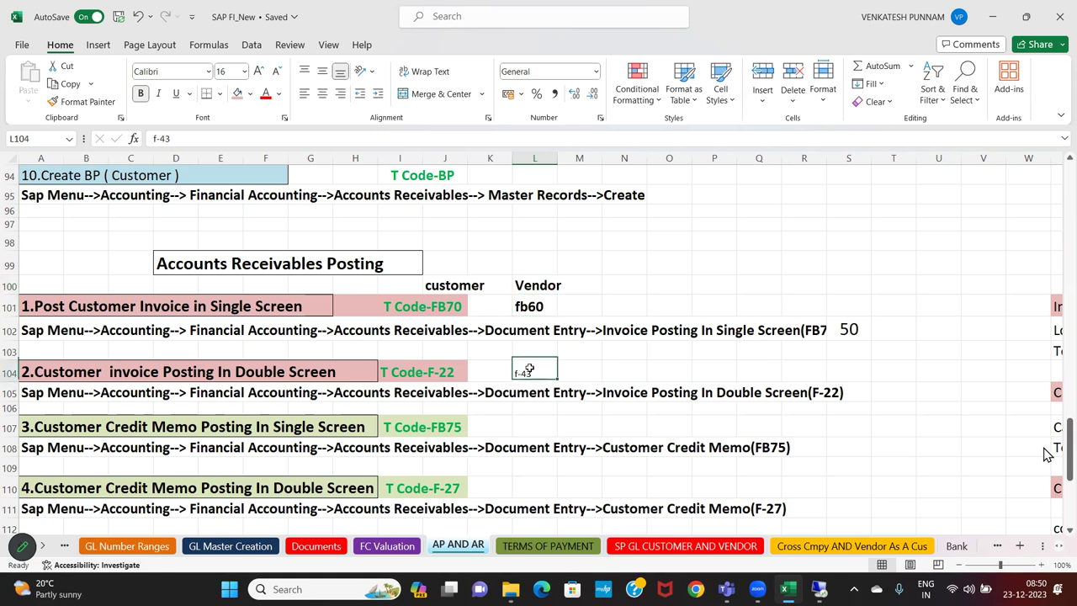
pyautogui.click(82, 101)
pyautogui.click(534, 372)
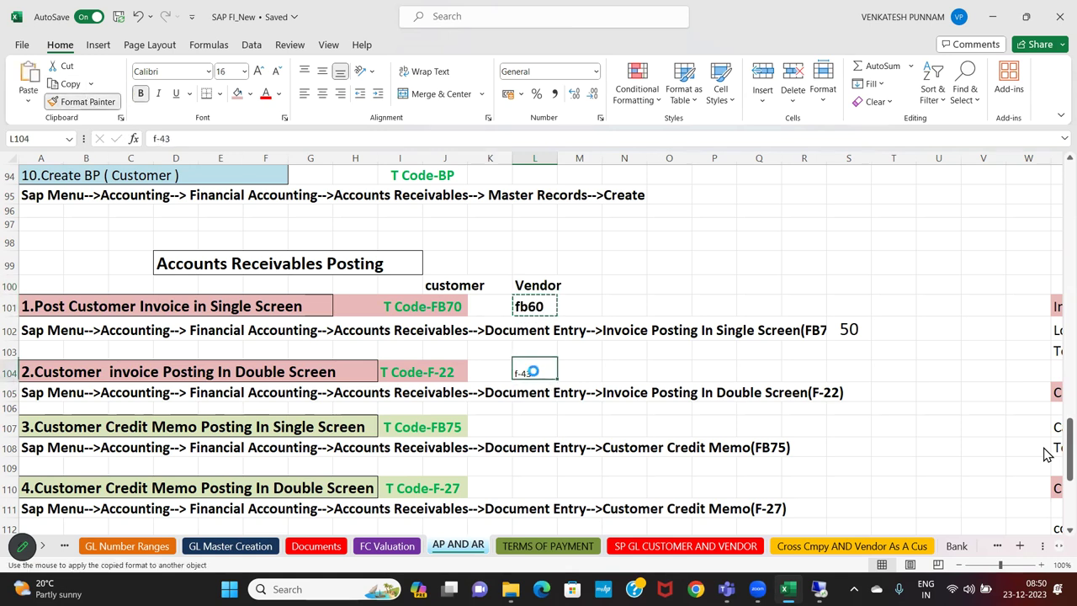
# Add a GL heading in column N with FB50 and F-02 beneath it
pyautogui.click(638, 285)
pyautogui.write('GL')
pyautogui.press('Return')
pyautogui.write('F')
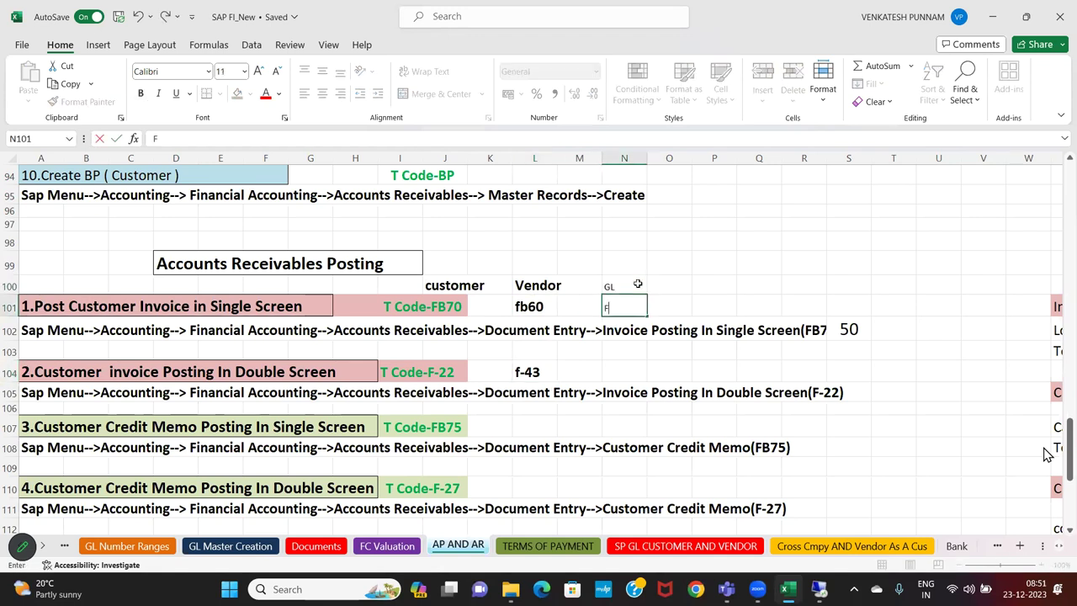
pyautogui.write('B50')
pyautogui.press('Return')
pyautogui.press('Down')
pyautogui.press('Down')
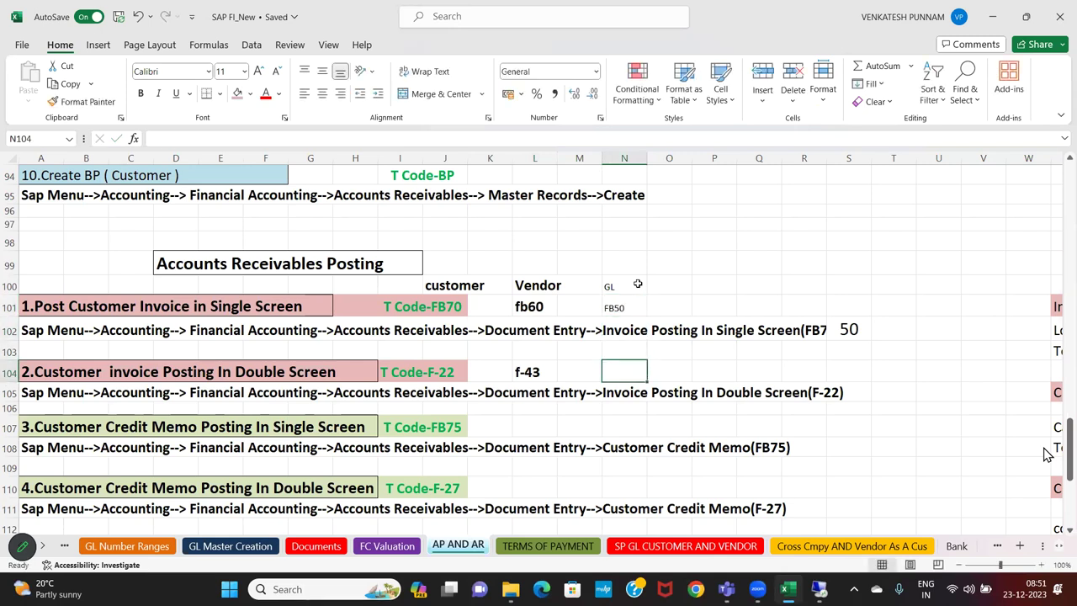
pyautogui.write('F-02')
pyautogui.press('Return')
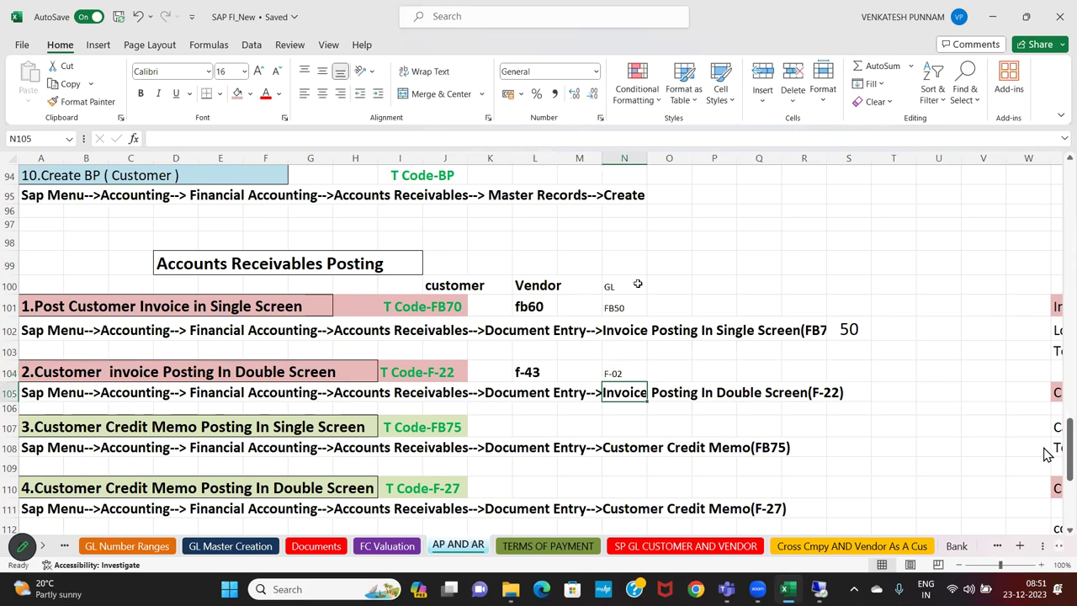
# Clear the Vendor and GL notes in L99:N101 and the f-43 and F-02 entries
pyautogui.moveTo(534, 263); pyautogui.dragTo(627, 307)
pyautogui.press('Delete')
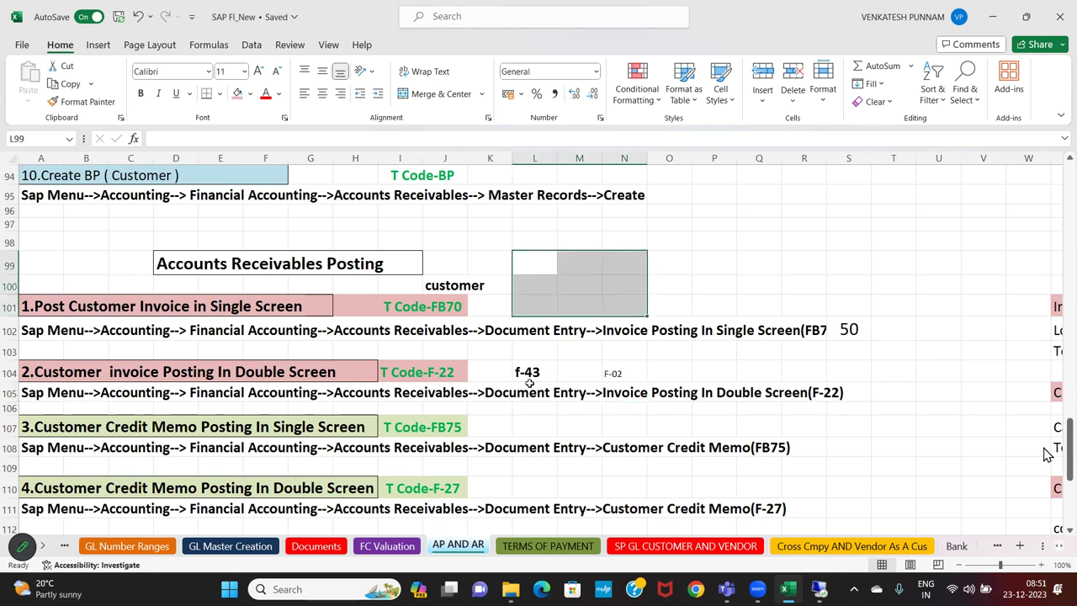
pyautogui.click(529, 374)
pyautogui.moveTo(574, 372); pyautogui.dragTo(611, 367)
pyautogui.press('Delete')
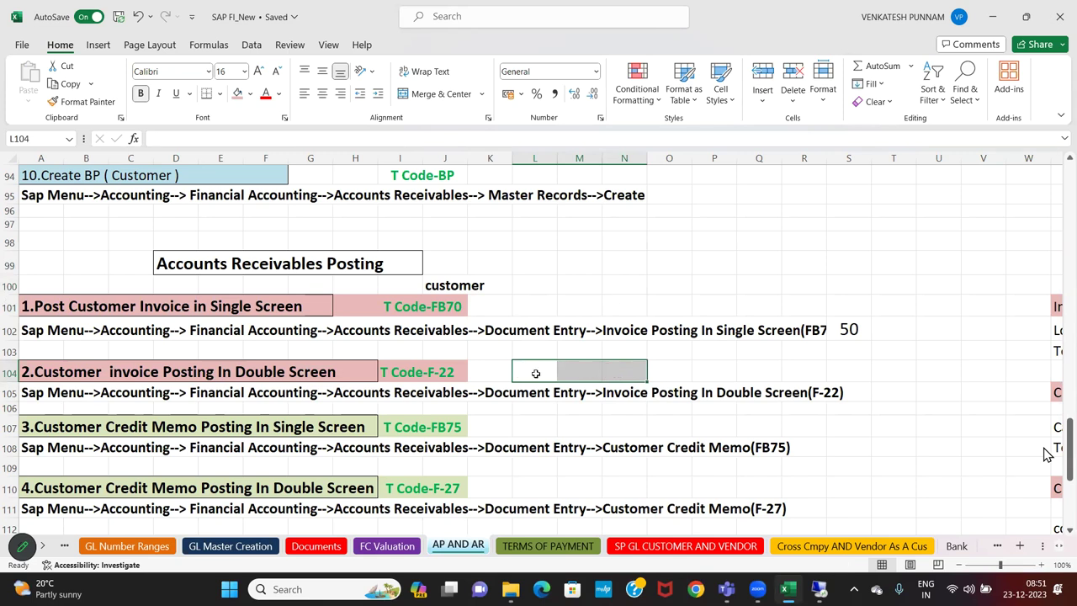
# Delete the stray 50 in S102 beside the T Code-FB70 row
pyautogui.click(440, 311)
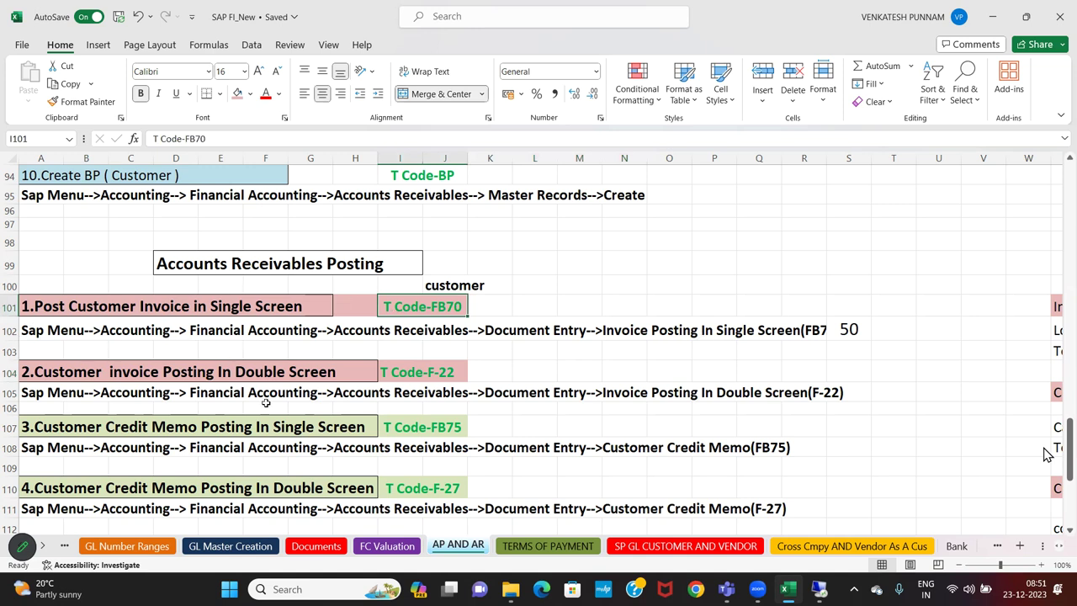
pyautogui.click(852, 335)
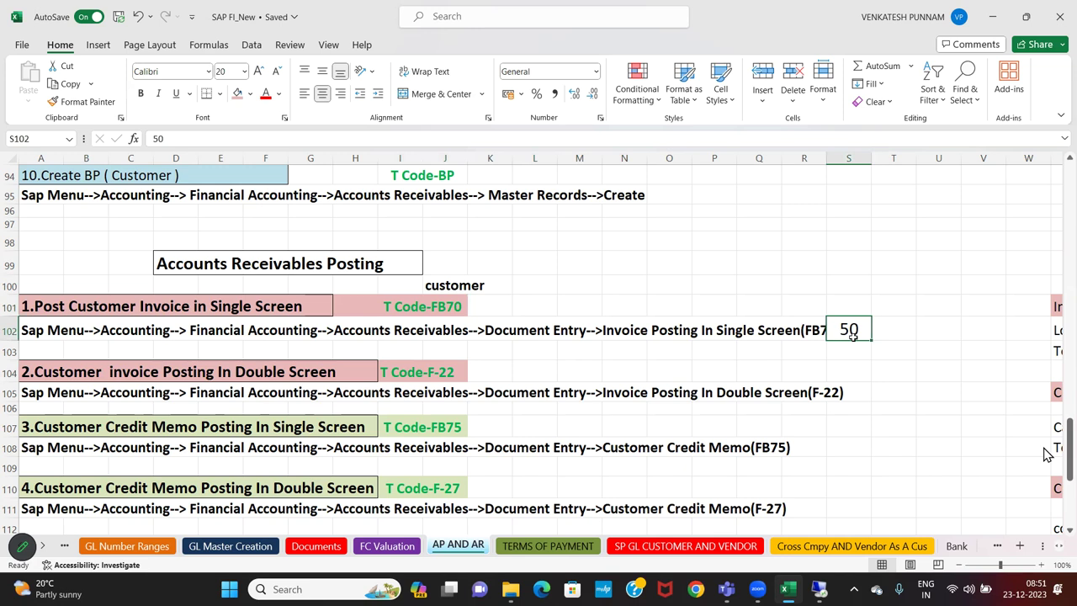
pyautogui.press('Delete')
pyautogui.click(854, 345)
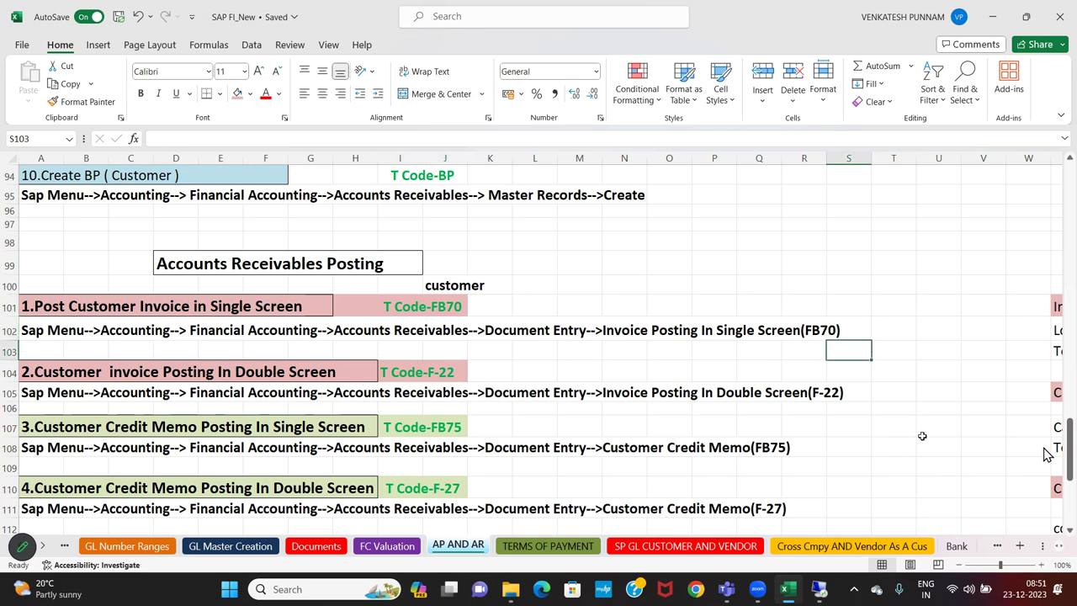
# In SAP, expand SAP Menu > Accounting > Financial Accounting > Accounts Receivable > Document Entry
pyautogui.click(821, 590)
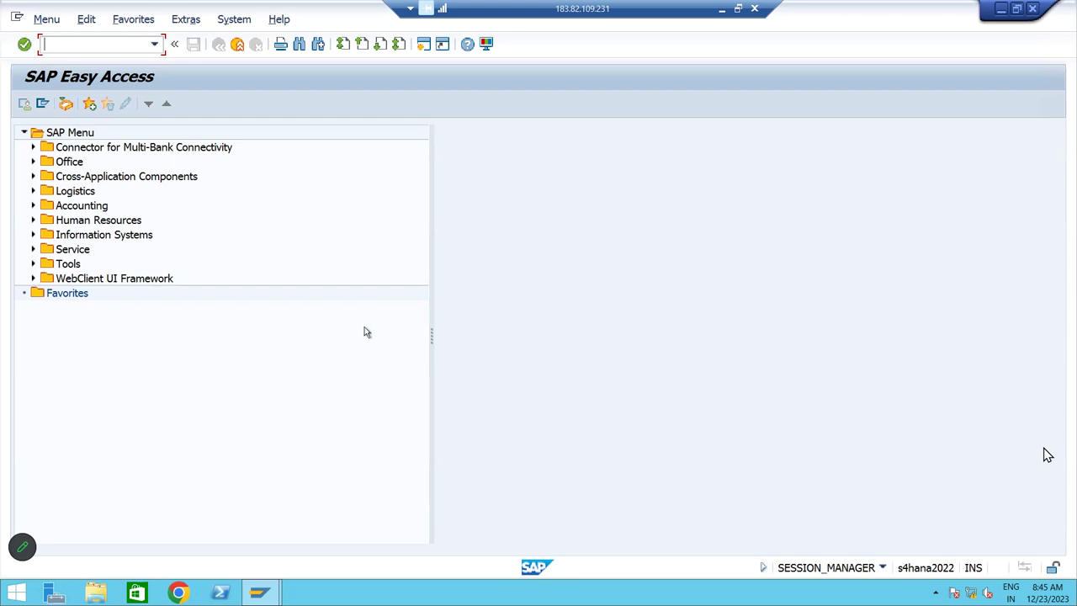
pyautogui.click(75, 135)
pyautogui.press('Down')
pyautogui.press('Down')
pyautogui.press('Down')
pyautogui.press('Down')
pyautogui.press('Down')
pyautogui.press('Right')
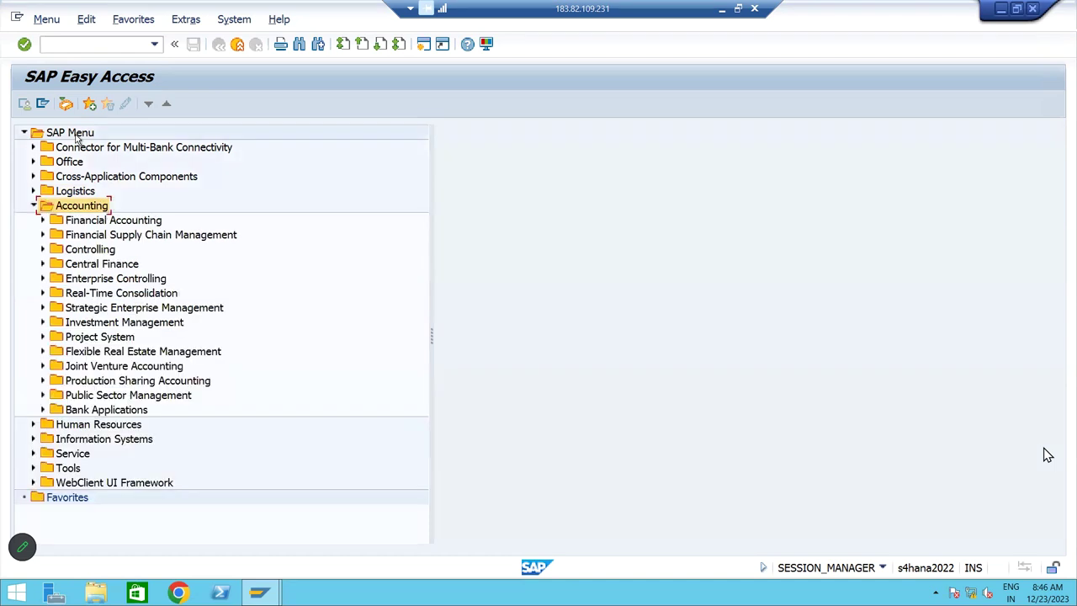
pyautogui.press('Down')
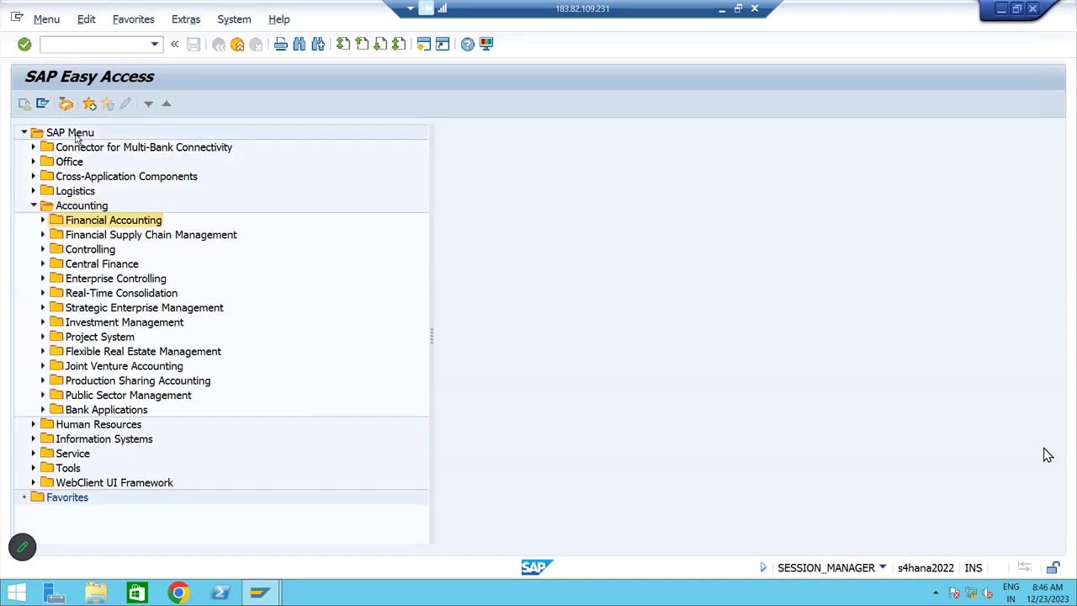
pyautogui.press('Right')
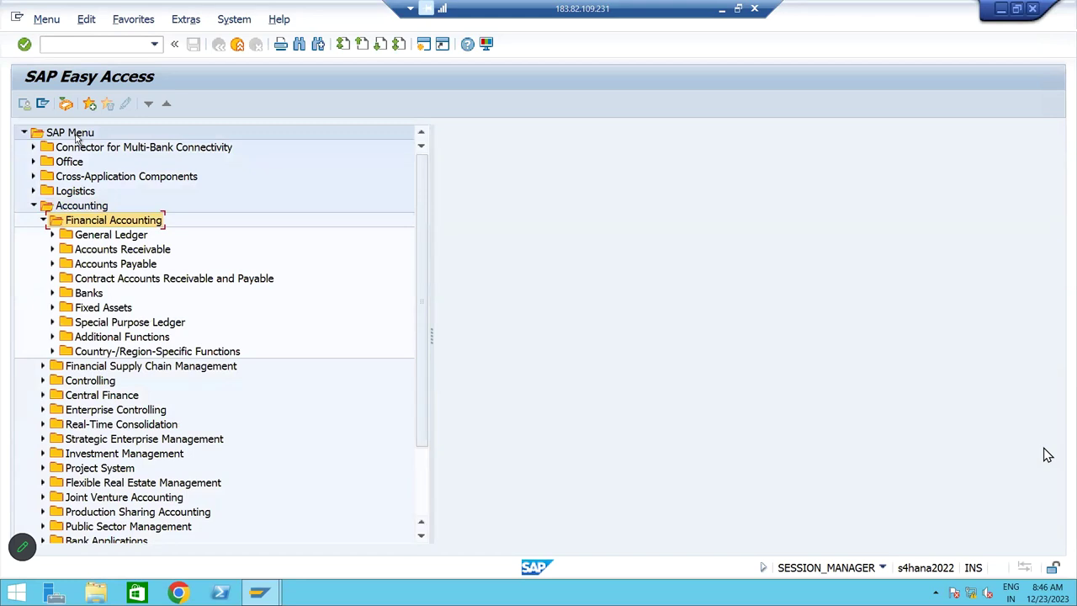
pyautogui.press('Down')
pyautogui.press('Down')
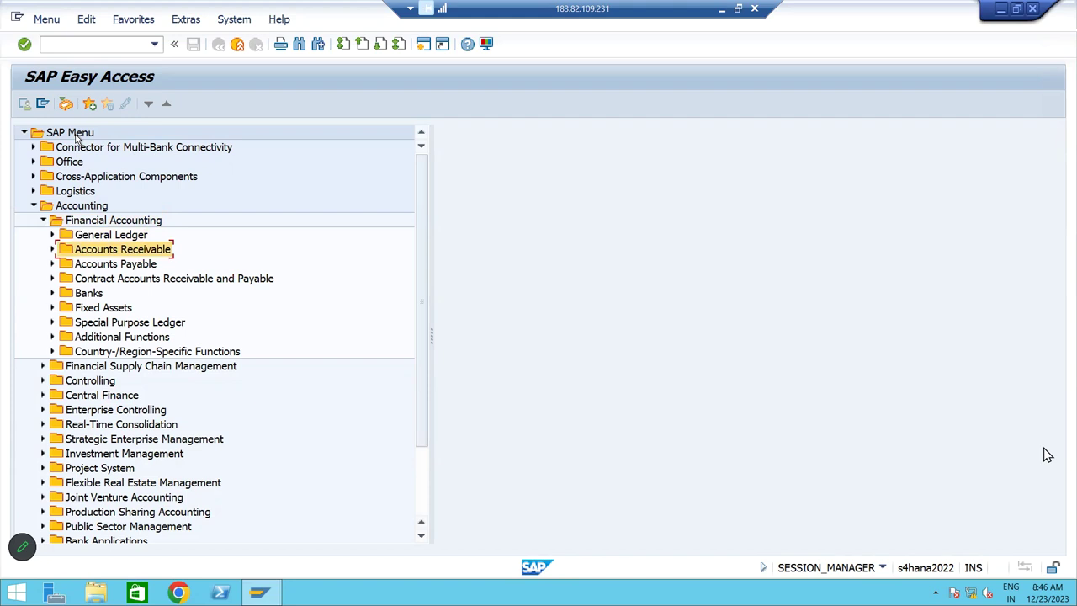
pyautogui.press('Up')
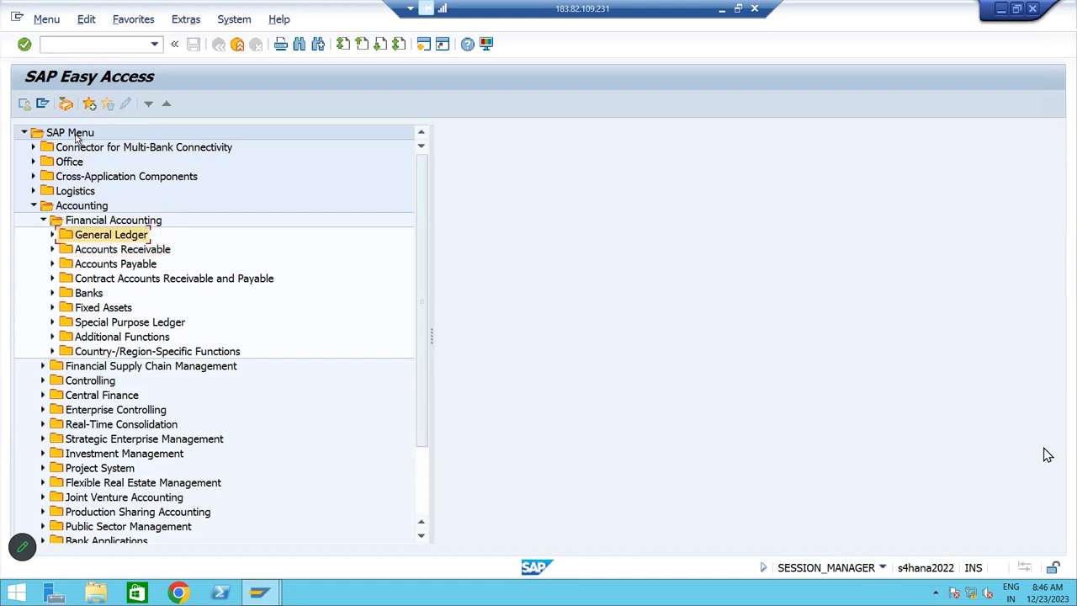
pyautogui.press('Down')
pyautogui.press('Down')
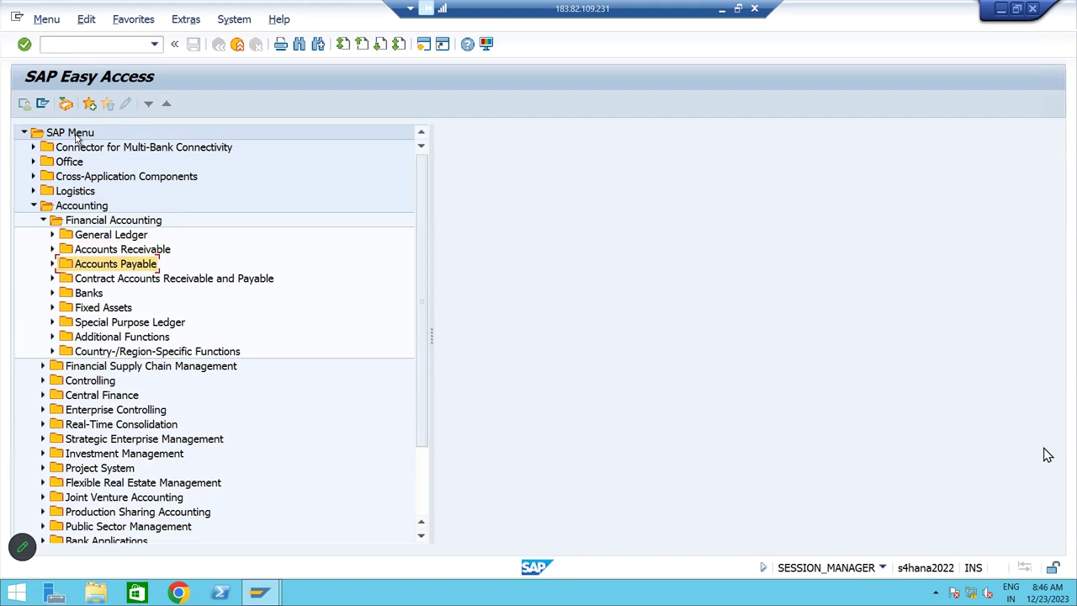
pyautogui.press('Up')
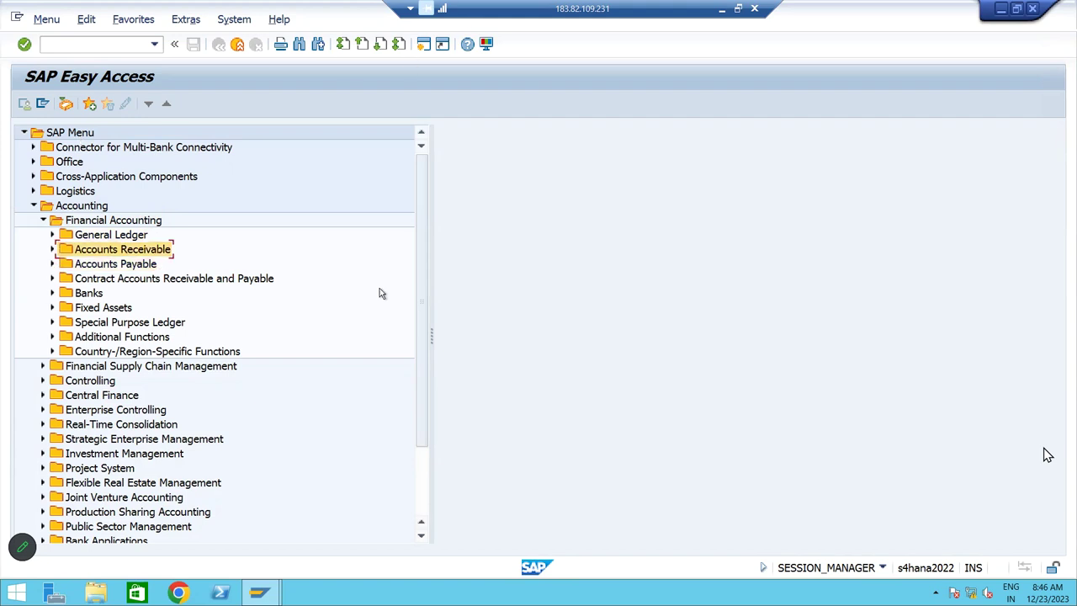
pyautogui.press('Right')
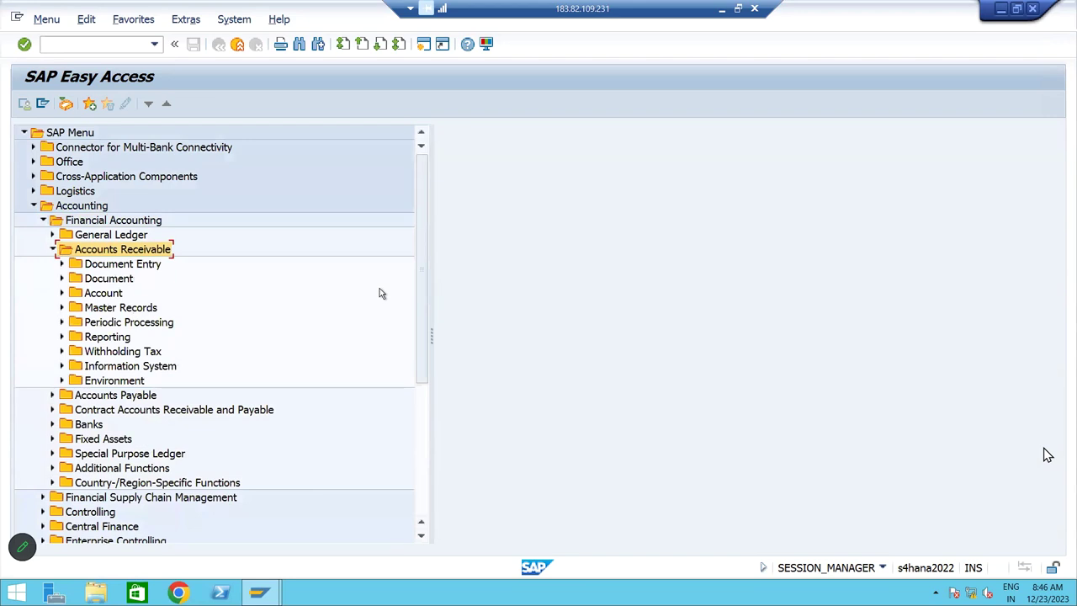
pyautogui.press('Down')
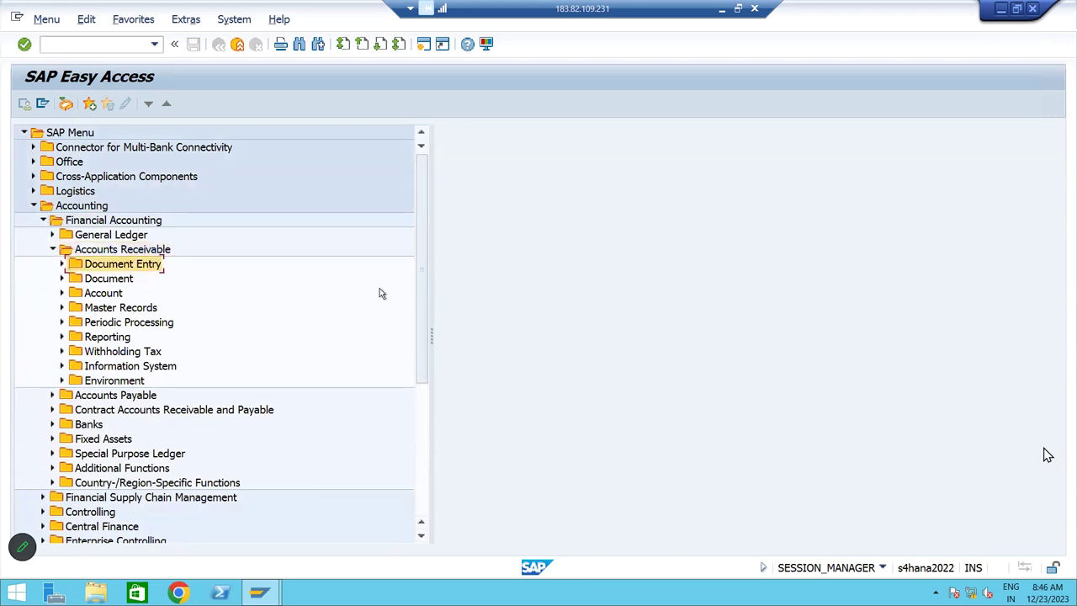
pyautogui.press('Right')
pyautogui.press('Down')
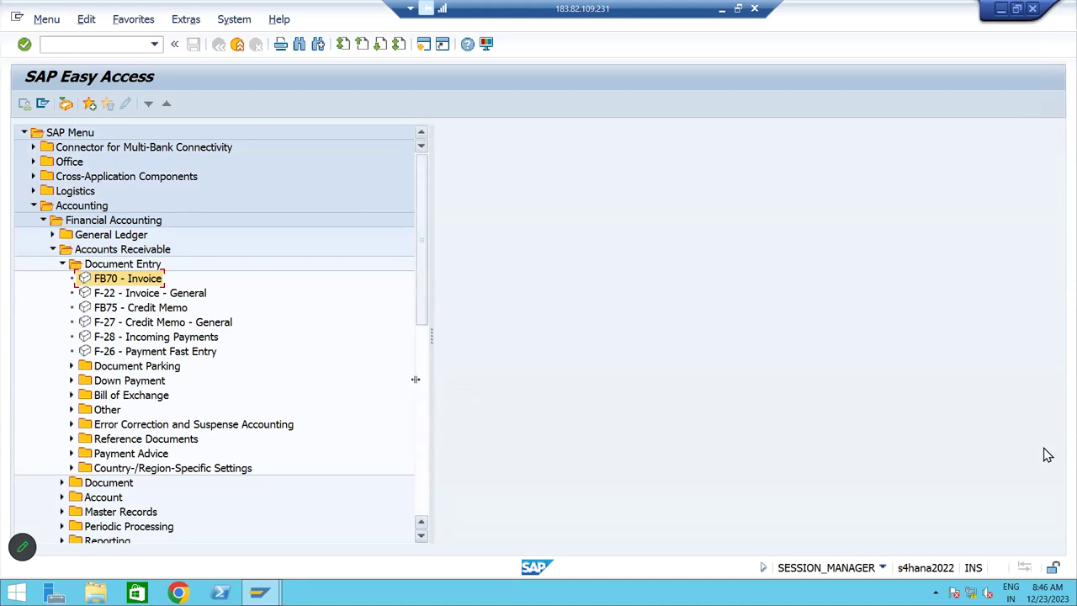
# Launch FB70 - Invoice and set the company code to BM10
pyautogui.doubleClick(112, 283)
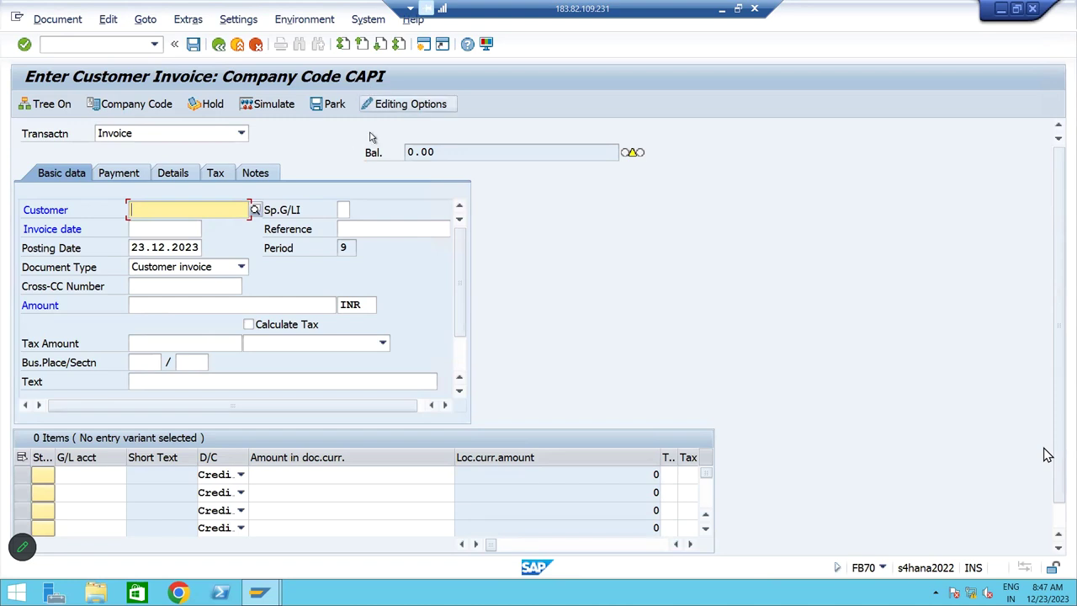
pyautogui.click(139, 104)
pyautogui.write('BM10')
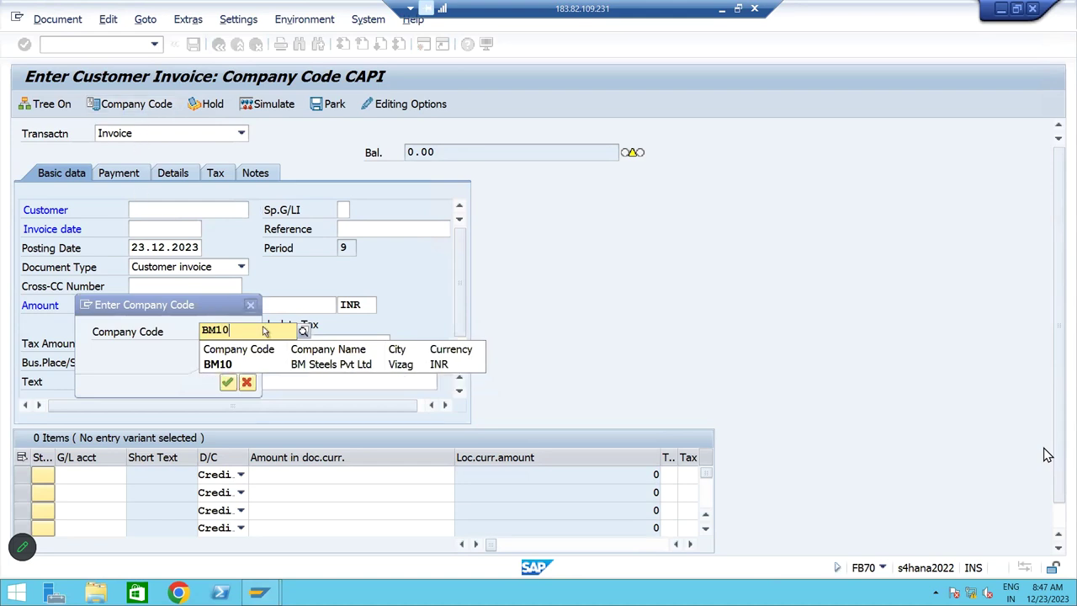
pyautogui.click(257, 368)
pyautogui.click(227, 382)
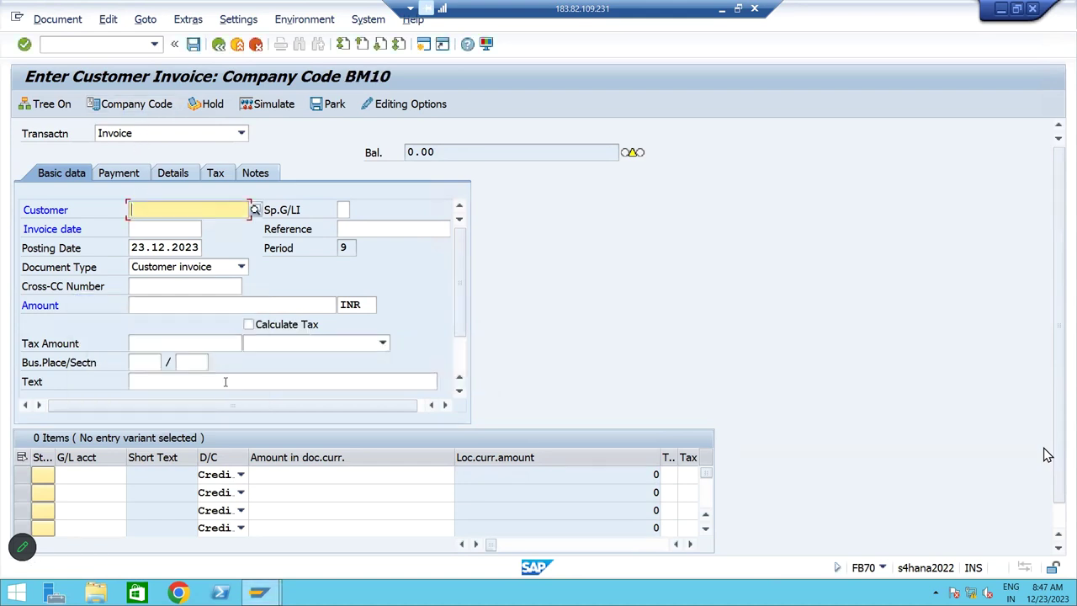
# Pick the customer, set invoice date 23.12.2023, reference Testing and the saved invoice text
pyautogui.click(255, 209)
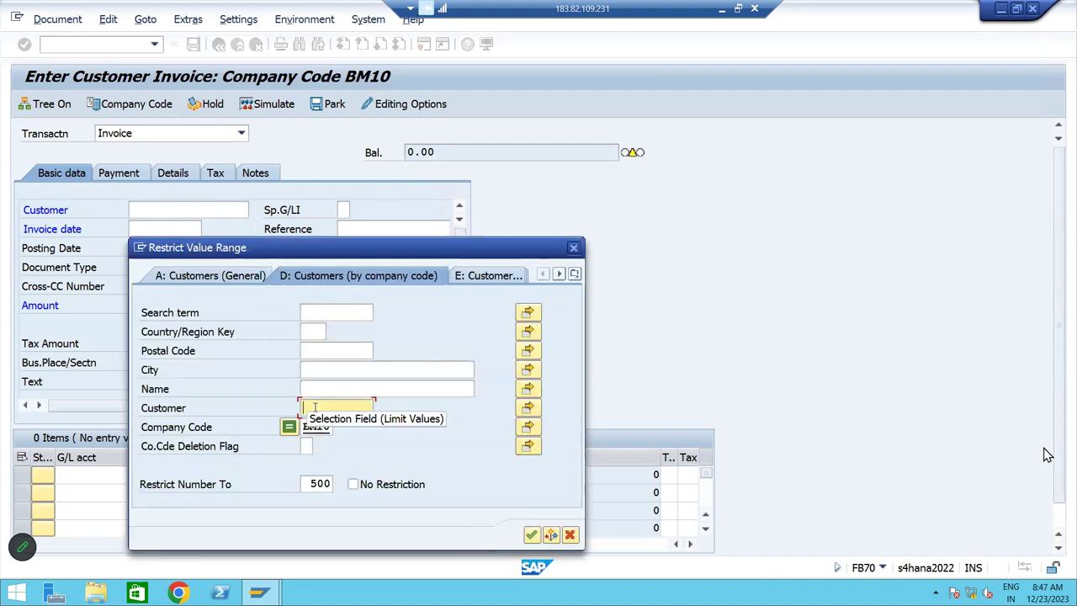
pyautogui.press('Return')
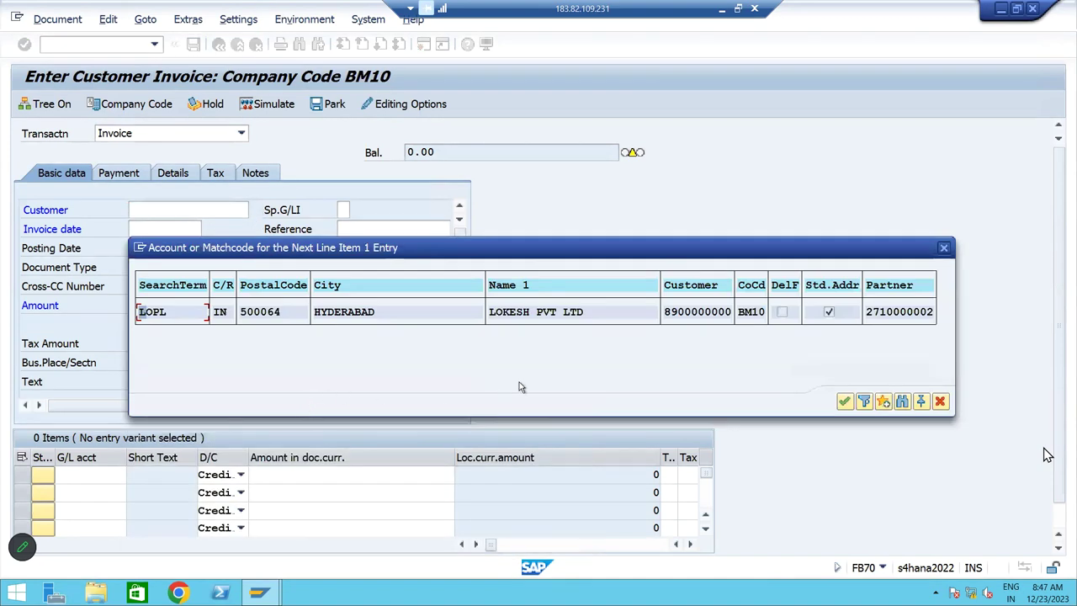
pyautogui.doubleClick(506, 318)
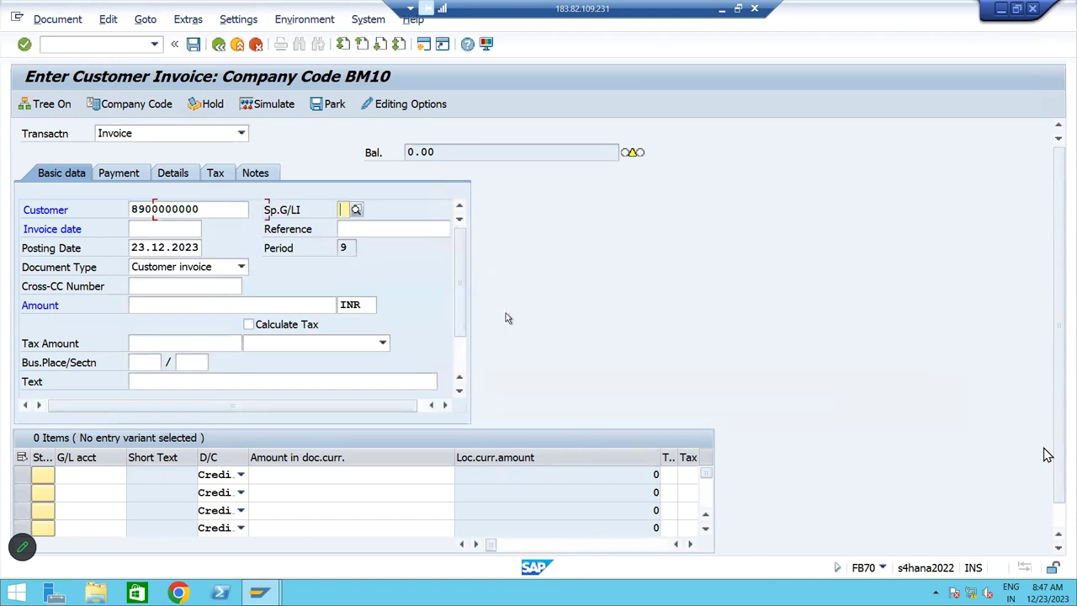
pyautogui.press('Tab')
pyautogui.hotkey('shift', 'Tab')
pyautogui.hotkey('shift', 'Tab')
pyautogui.write('23.12.2023')
pyautogui.press('Tab')
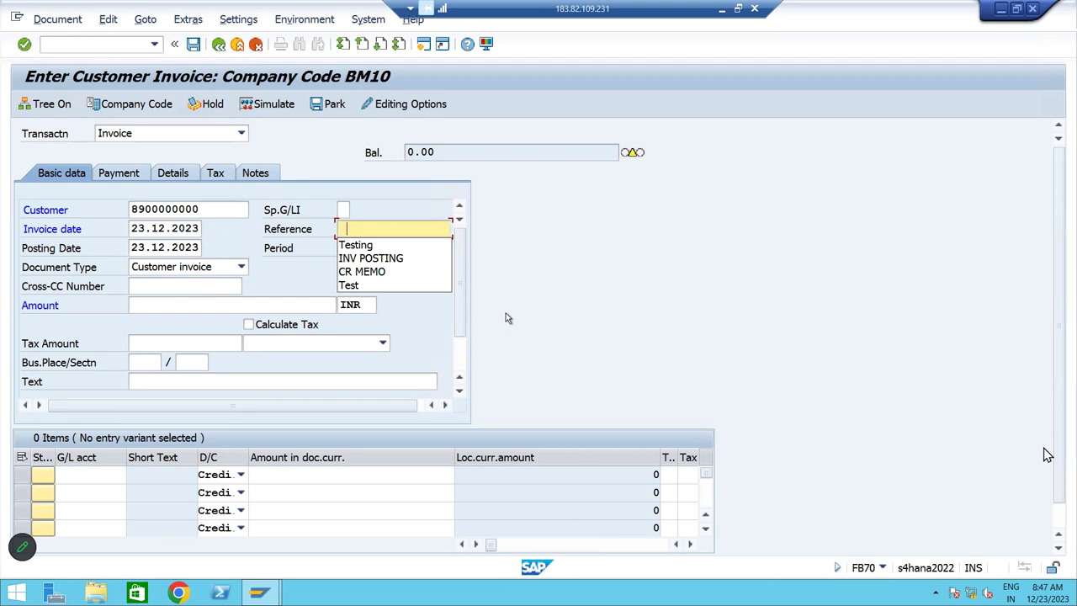
pyautogui.press('Down')
pyautogui.press('Tab')
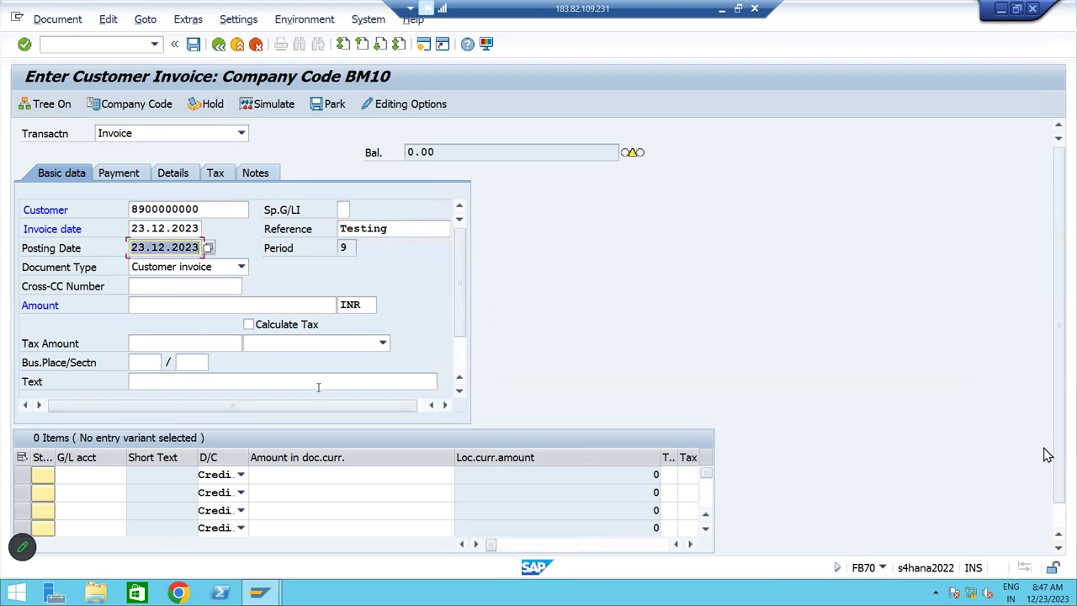
pyautogui.click(318, 384)
pyautogui.click(301, 410)
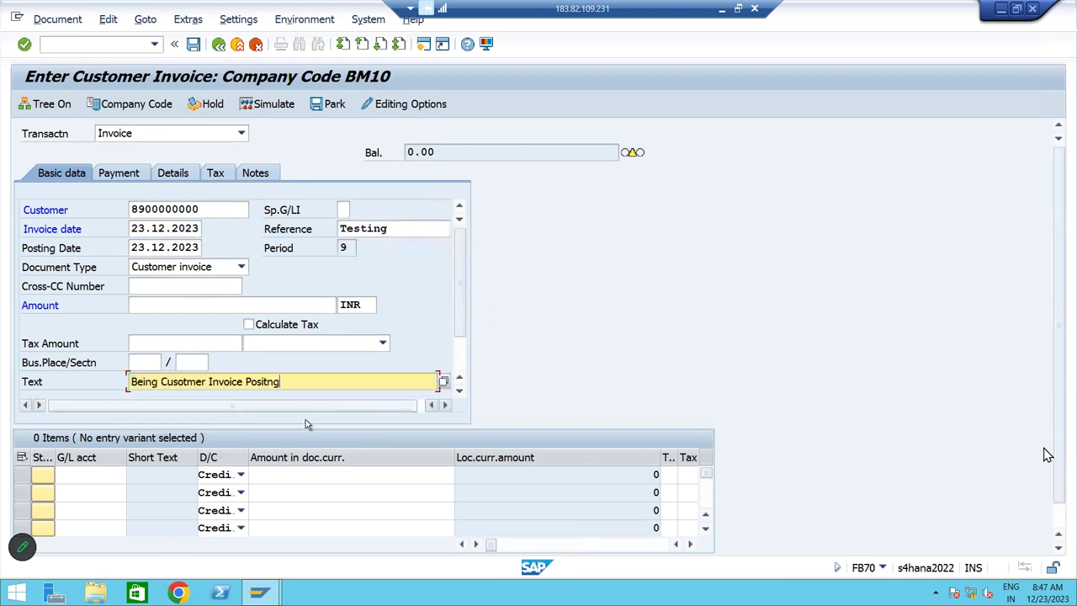
# Enter the first line item with G/L account 320000 and amount 200000
pyautogui.click(83, 473)
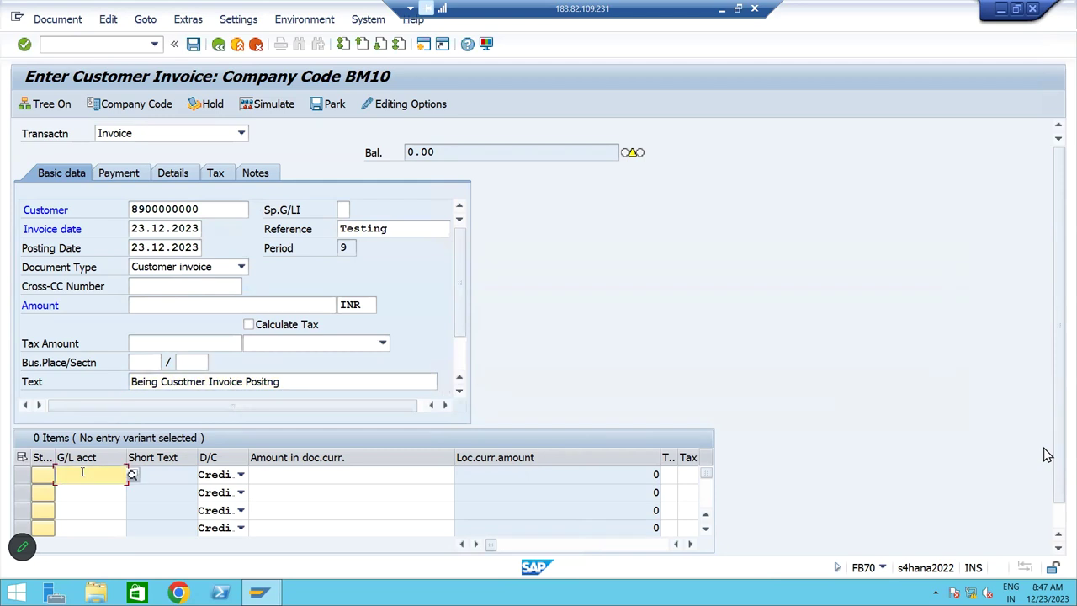
pyautogui.write('32')
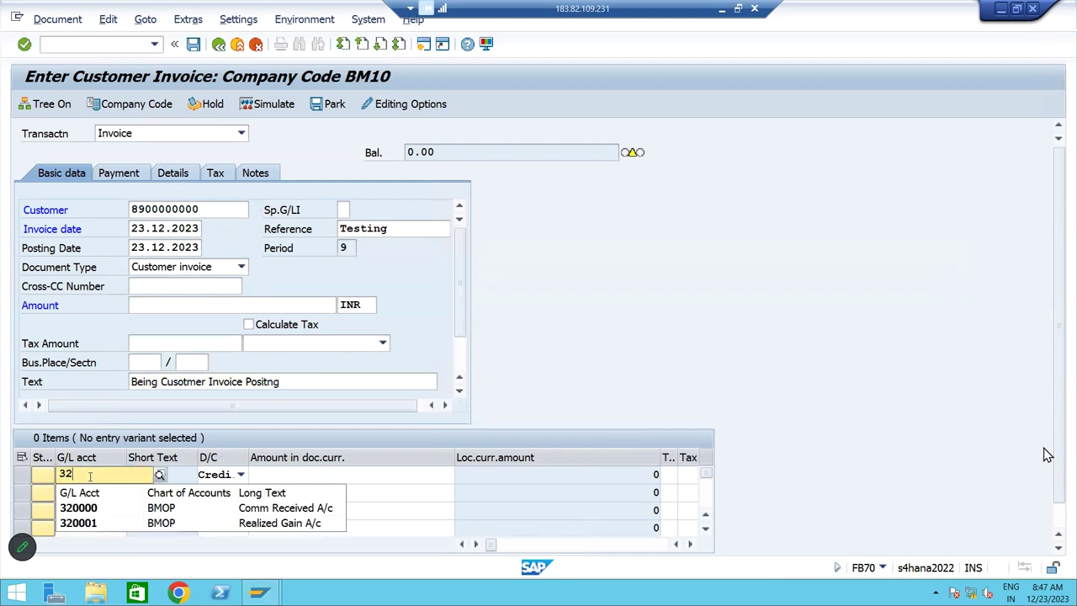
pyautogui.click(89, 508)
pyautogui.press('Tab')
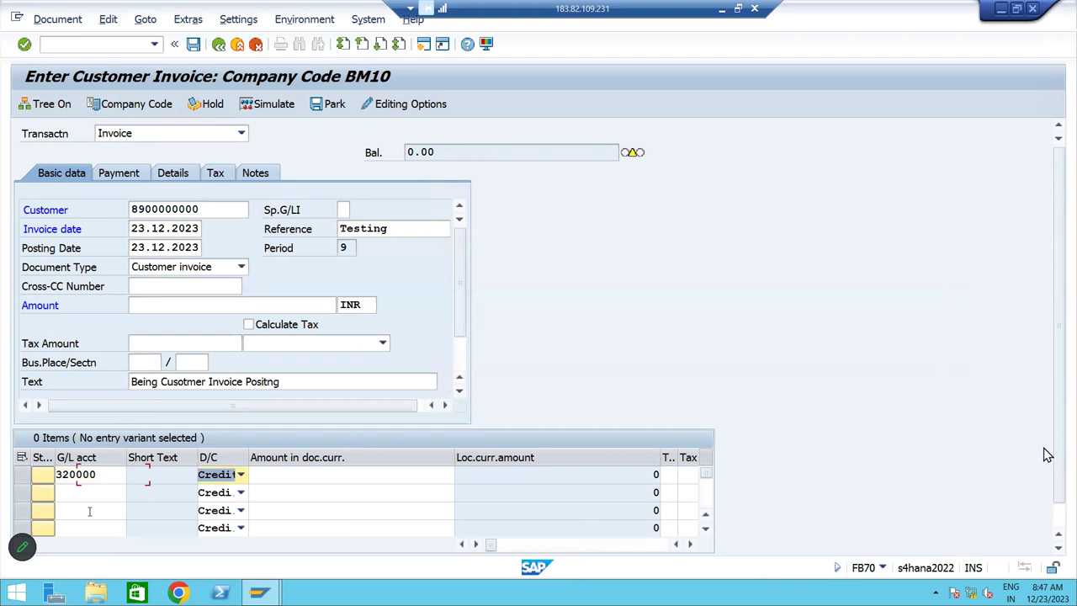
pyautogui.press('Tab')
pyautogui.write('200000')
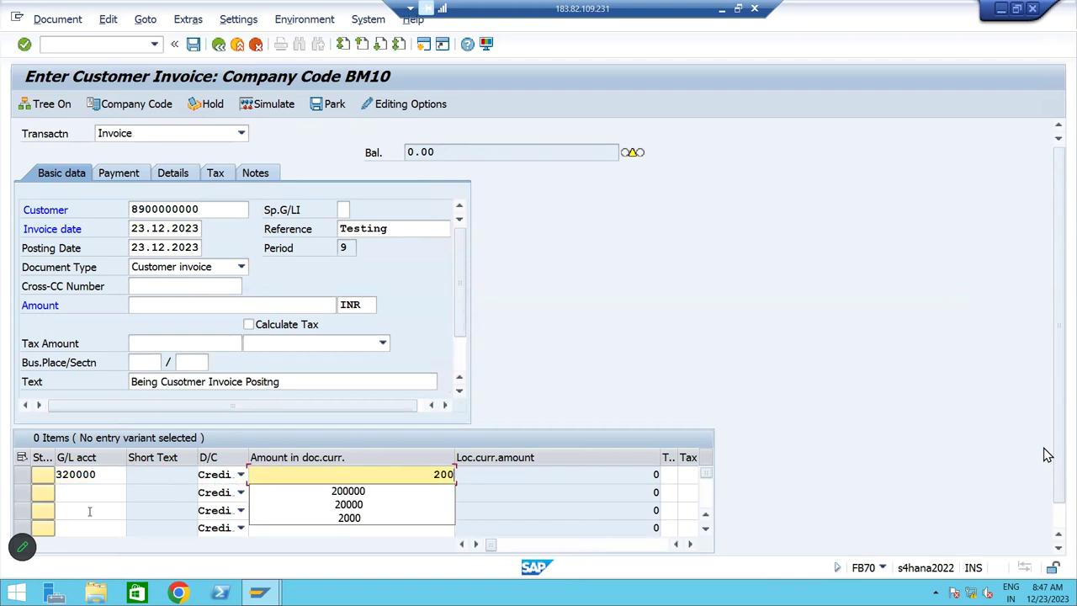
# Set cost center BMFC on the line item and validate it
pyautogui.press('Tab')
pyautogui.press('Tab')
pyautogui.press('Tab')
pyautogui.press('Tab')
pyautogui.press('Tab')
pyautogui.press('Tab')
pyautogui.press('Tab')
pyautogui.press('Tab')
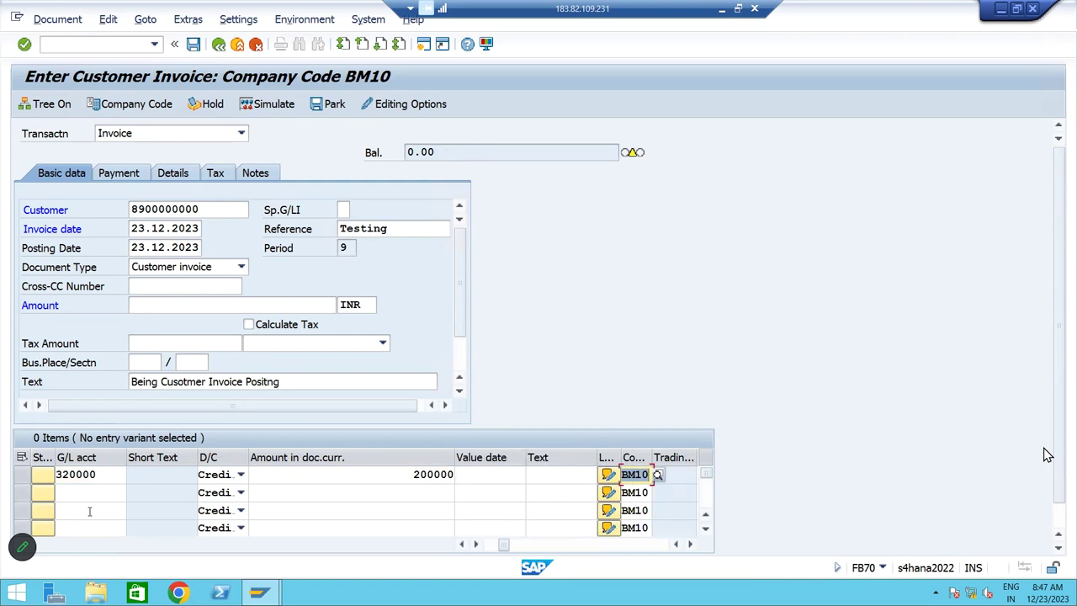
pyautogui.hotkey('shift', 'Tab')
pyautogui.hotkey('shift', 'Tab')
pyautogui.hotkey('shift', 'Tab')
pyautogui.hotkey('shift', 'Tab')
pyautogui.press('Tab')
pyautogui.press('Tab')
pyautogui.press('Tab')
pyautogui.press('Tab')
pyautogui.press('Tab')
pyautogui.press('Tab')
pyautogui.press('Tab')
pyautogui.press('Tab')
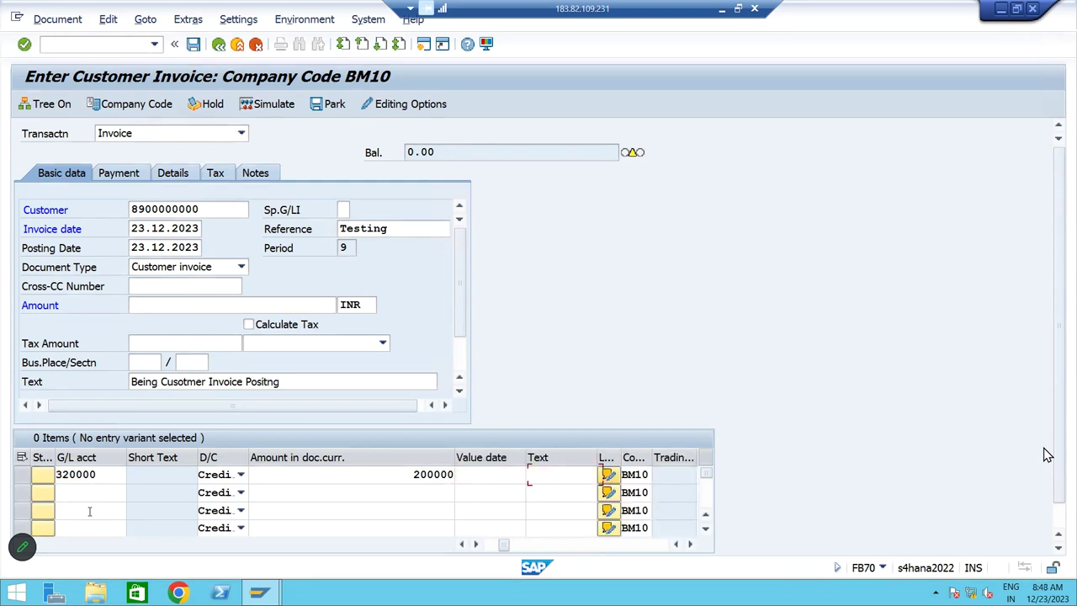
pyautogui.press('Tab')
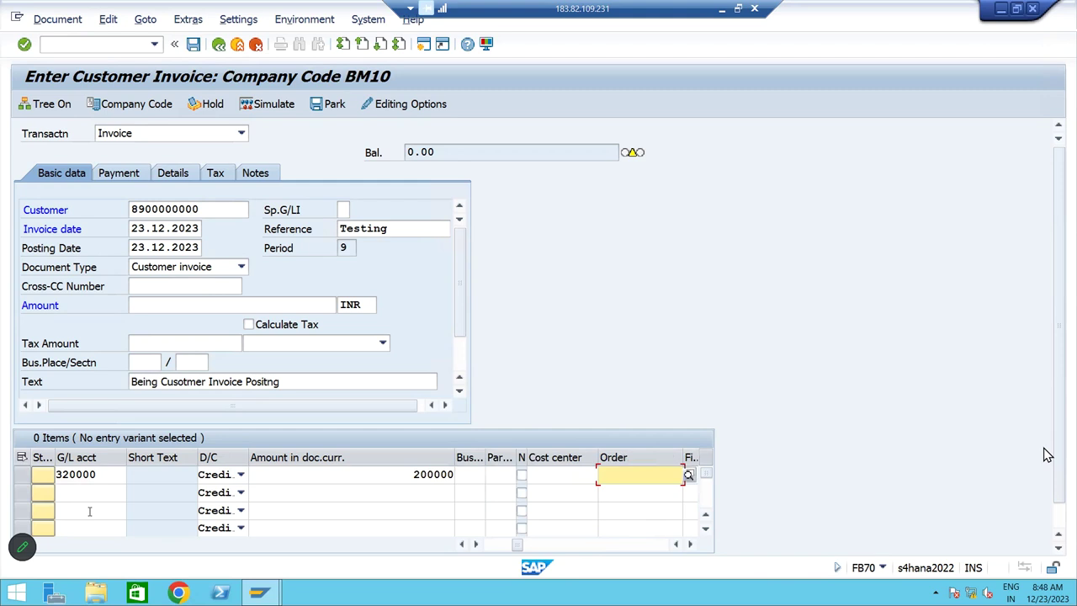
pyautogui.hotkey('shift', 'Tab')
pyautogui.press('BackSpace')
pyautogui.press('Down')
pyautogui.press('Down')
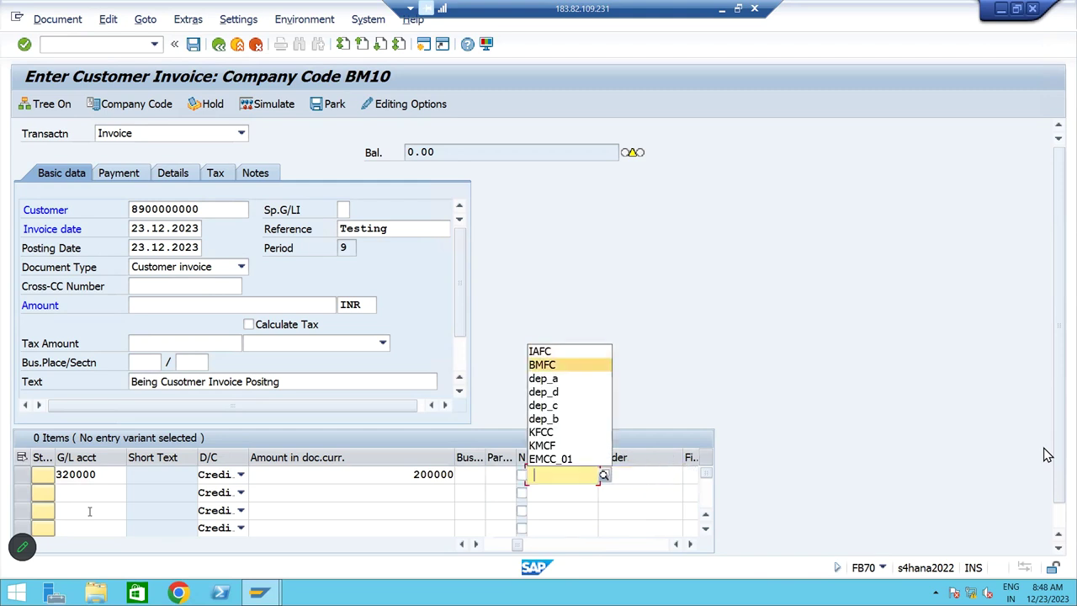
pyautogui.press('Return')
pyautogui.press('Return')
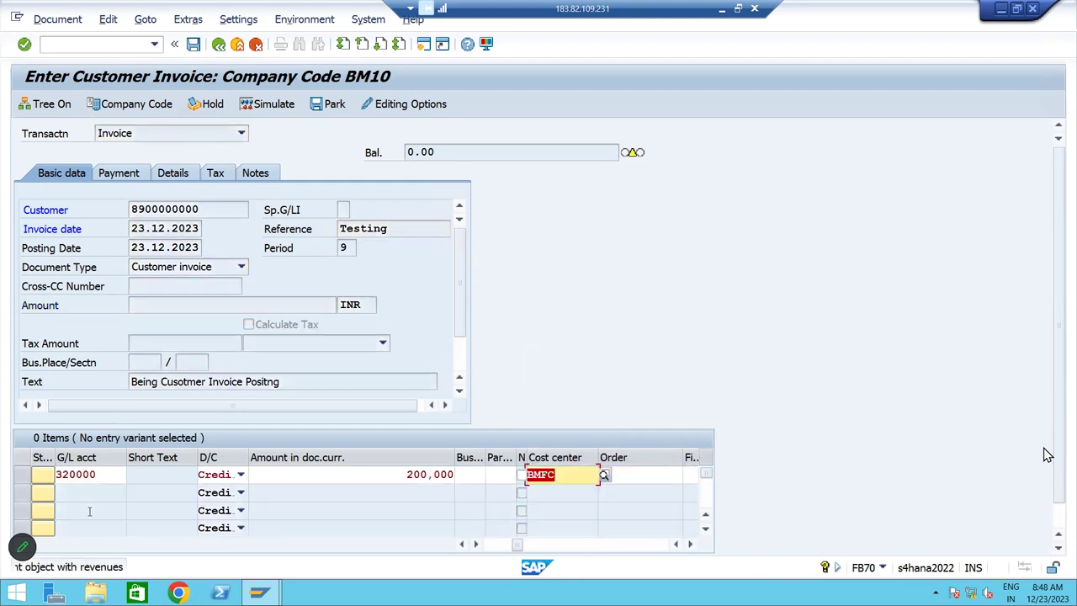
pyautogui.press('Return')
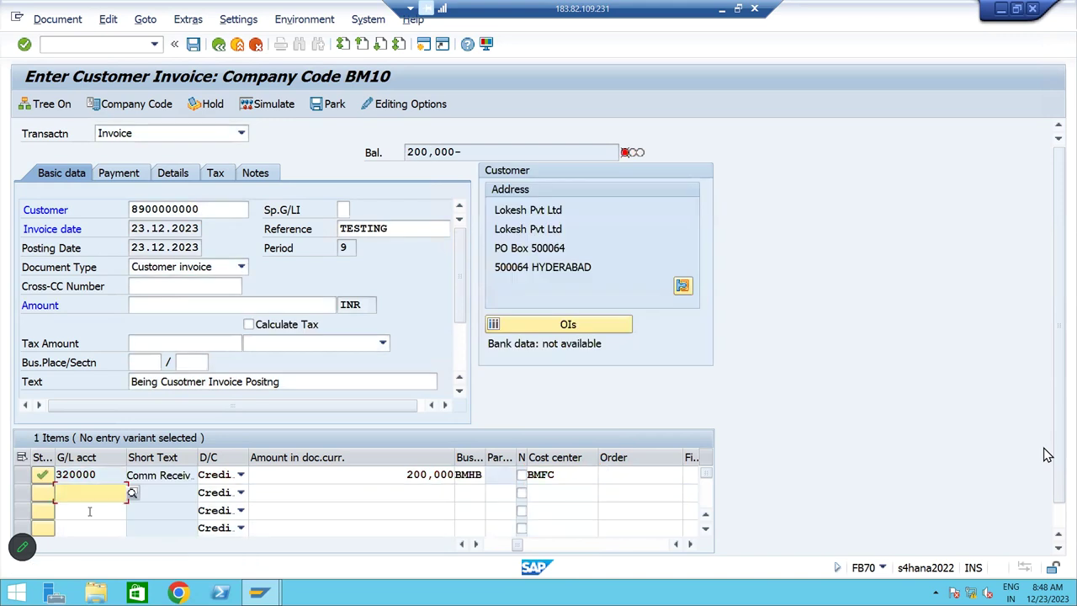
# Enter header amount 200,000, accept the warning and simulate the balanced posting
pyautogui.hotkey('shift', 'Tab')
pyautogui.hotkey('shift', 'Tab')
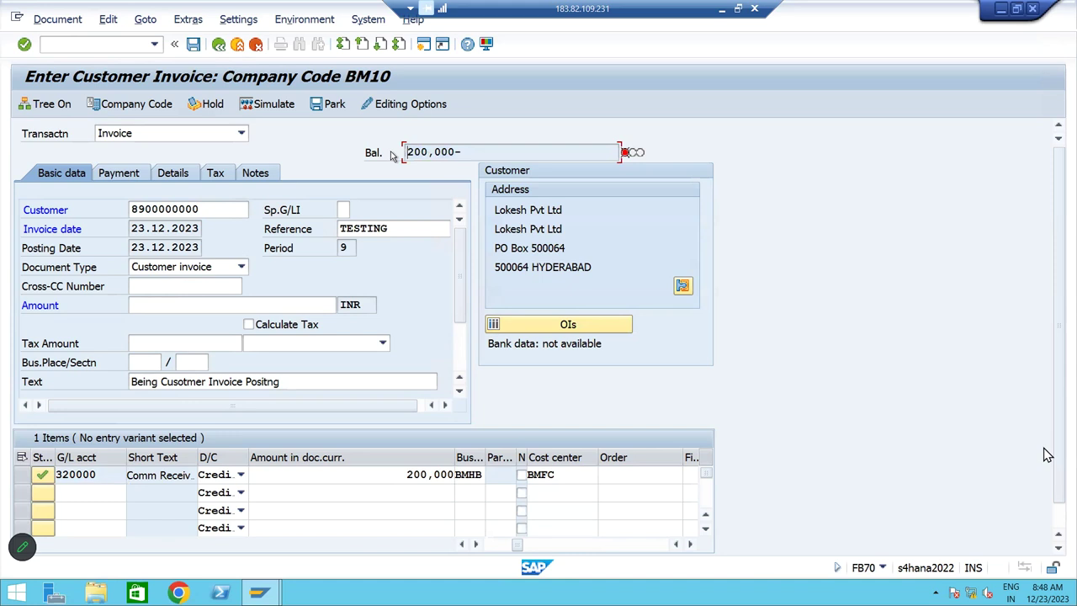
pyautogui.click(152, 305)
pyautogui.write('200,000')
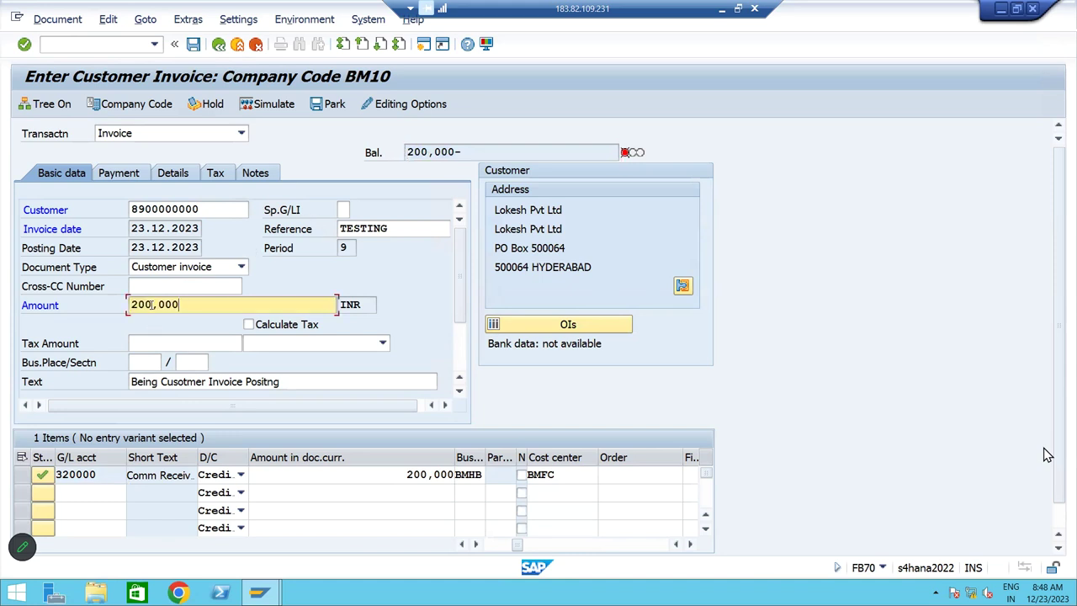
pyautogui.press('Return')
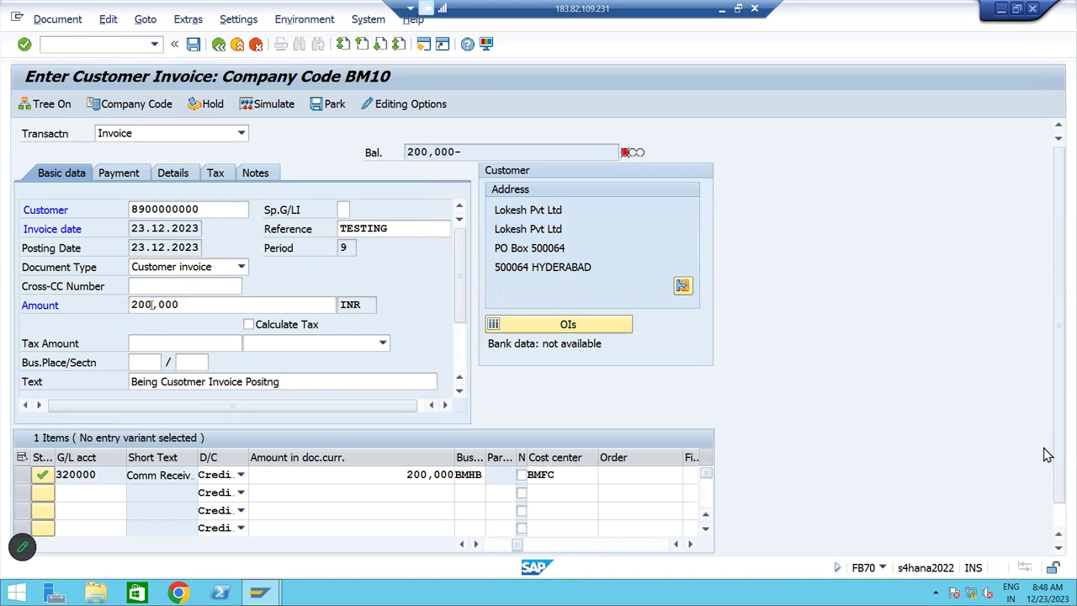
pyautogui.press('Return')
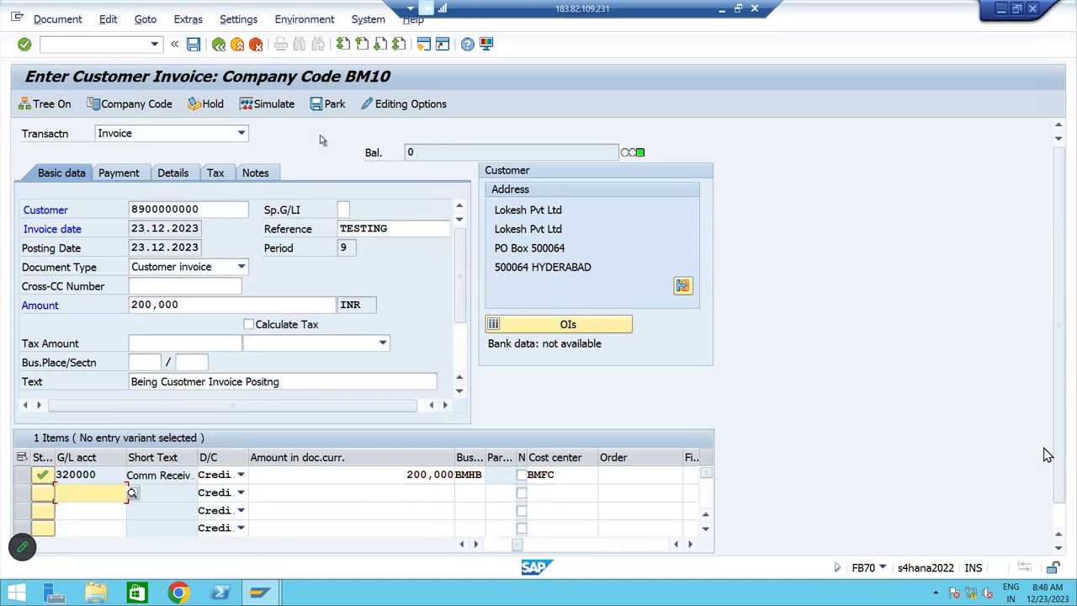
pyautogui.click(276, 106)
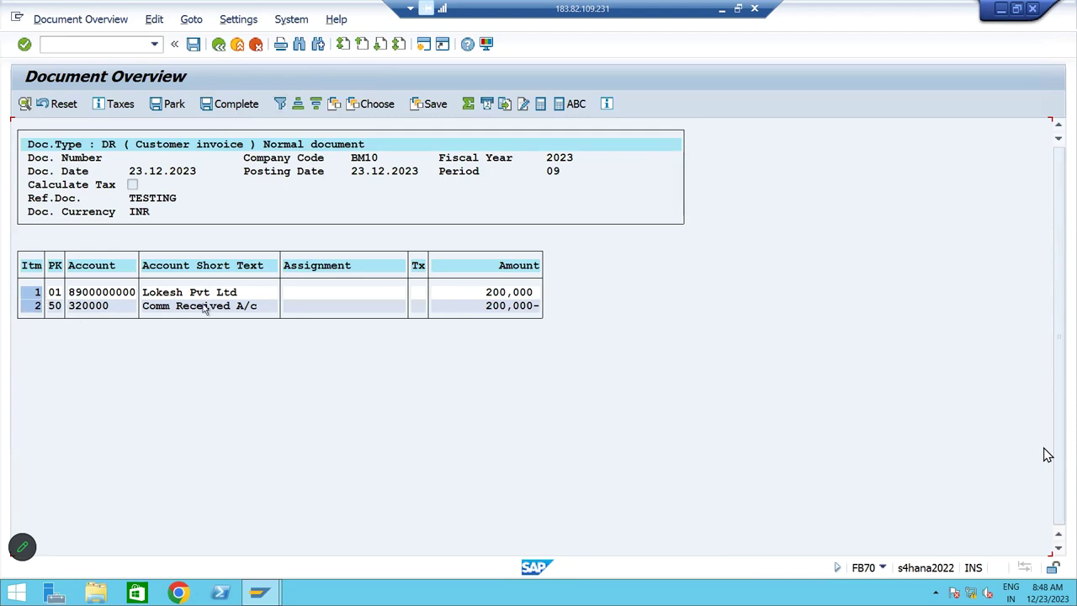
pyautogui.click(721, 9)
# Check the noted 200000 invoice debit and credit lines in W102:AA103, then return to SAP
pyautogui.press('Right')
pyautogui.press('Right')
pyautogui.press('Right')
pyautogui.press('Right')
pyautogui.press('Right')
pyautogui.press('Right')
pyautogui.press('Right')
pyautogui.press('Right')
pyautogui.press('Right')
pyautogui.press('Right')
pyautogui.press('Right')
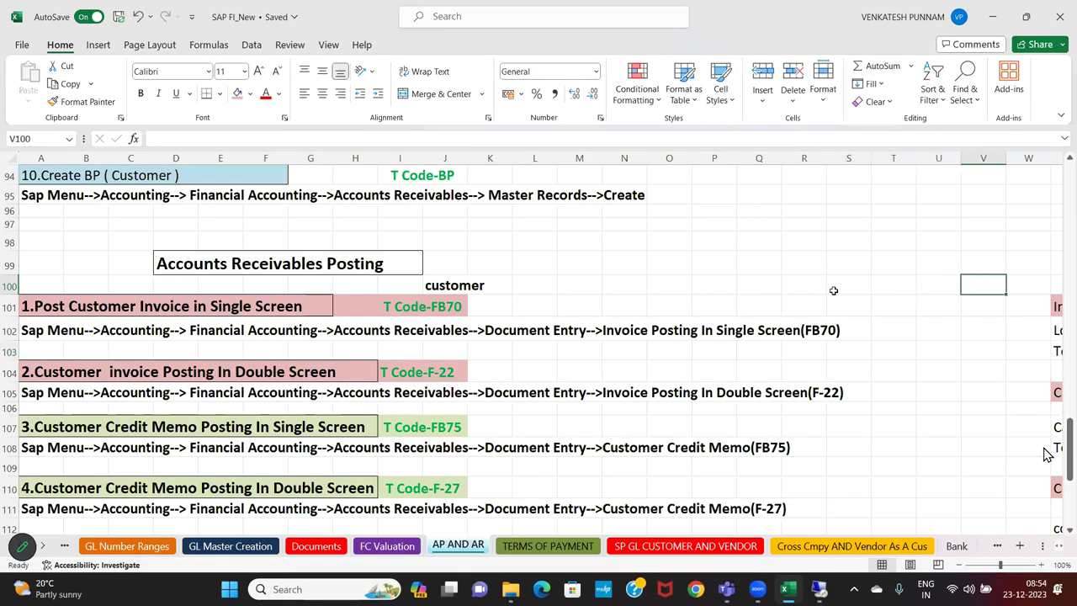
pyautogui.moveTo(572, 331); pyautogui.dragTo(800, 356)
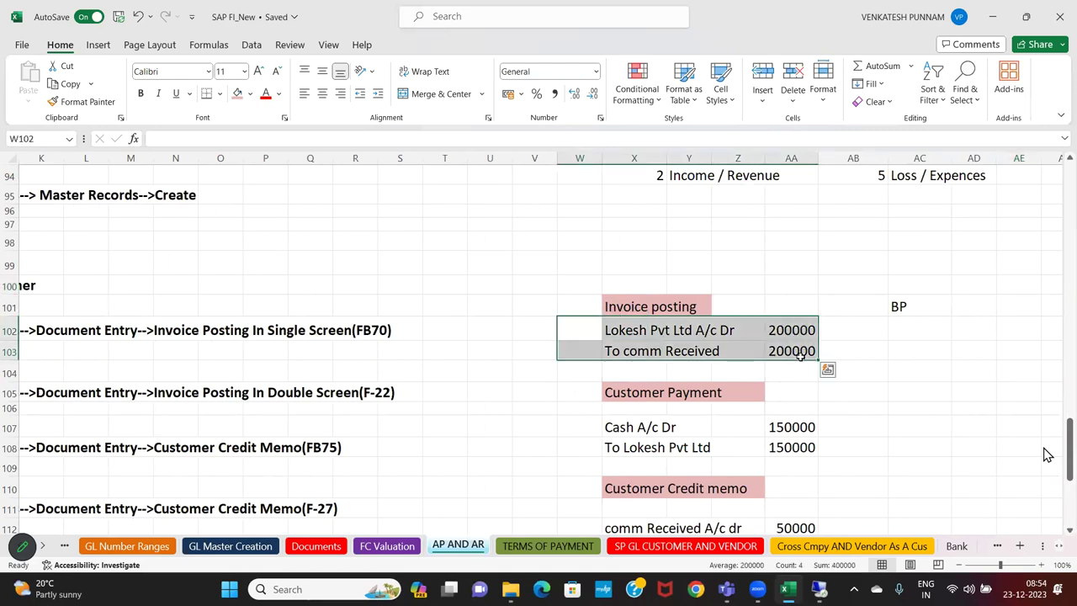
pyautogui.hotkey('alt', 'Tab')
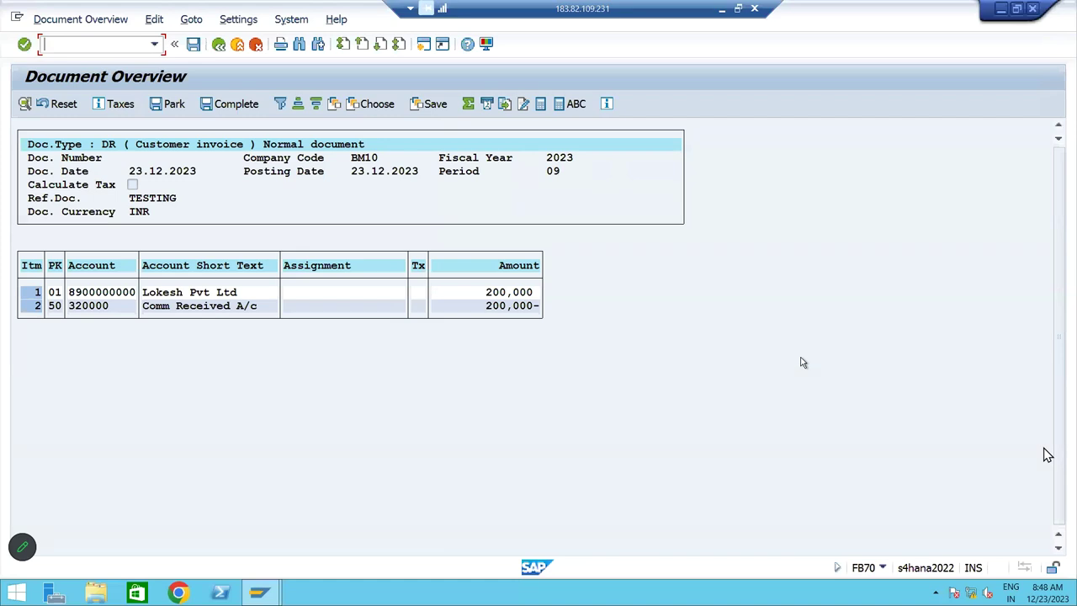
pyautogui.click(193, 47)
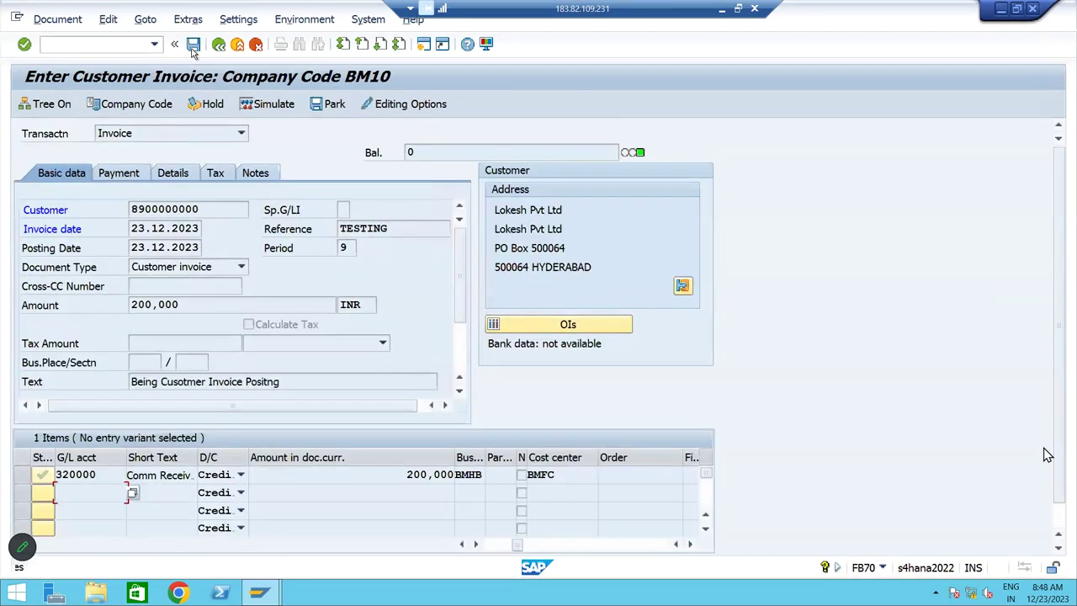
pyautogui.click(193, 47)
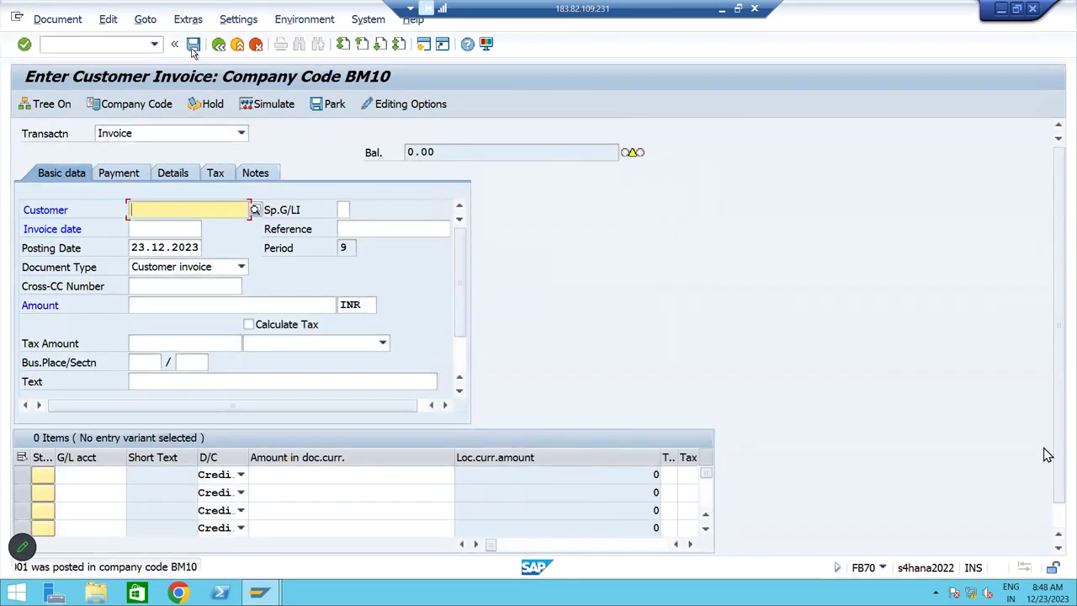
pyautogui.click(74, 19)
pyautogui.click(74, 58)
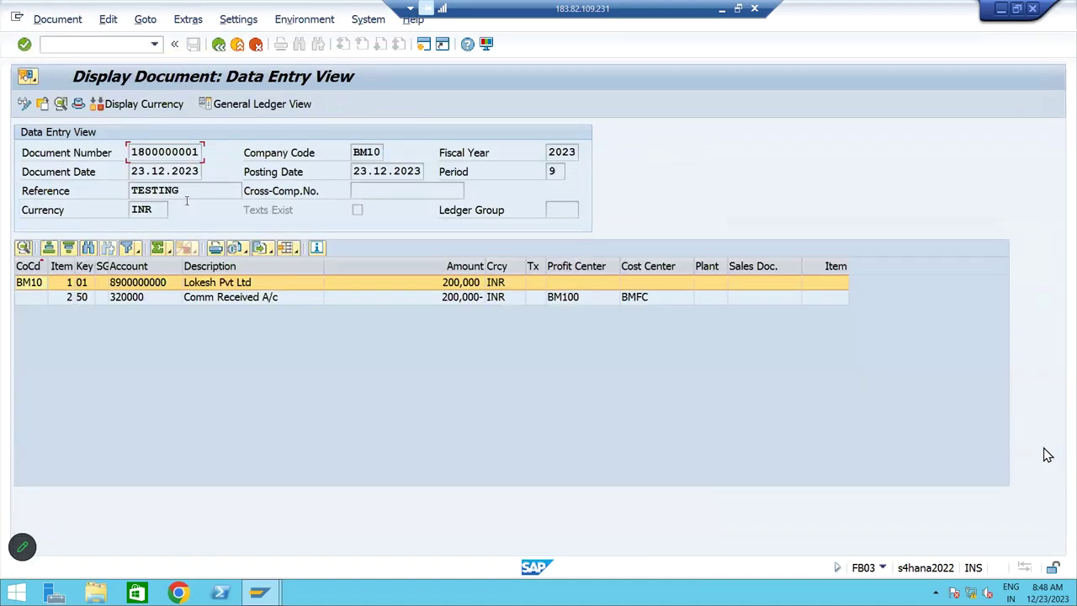
pyautogui.click(248, 283)
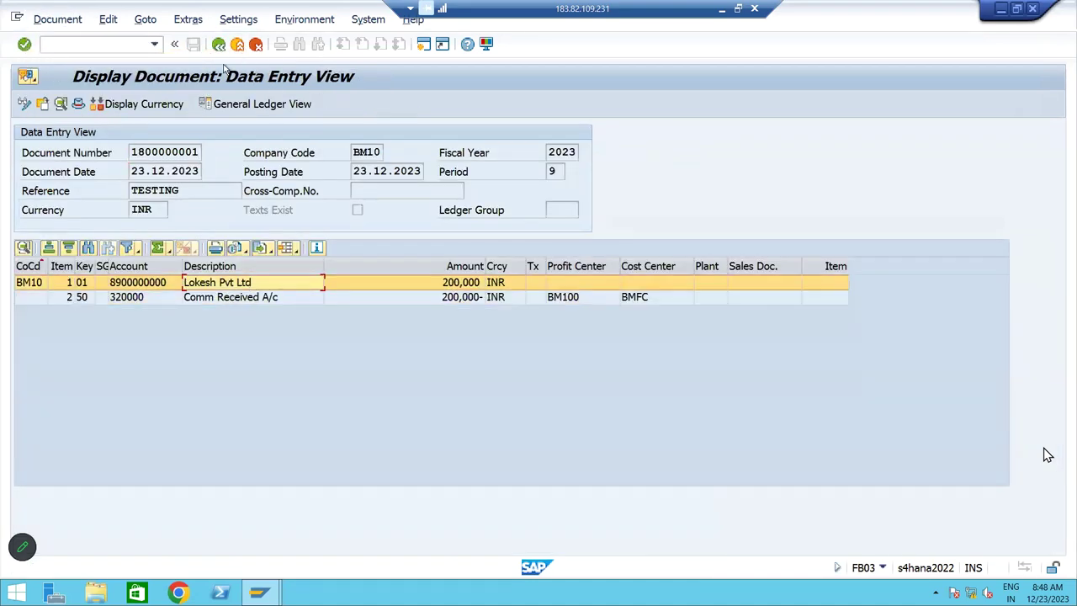
# Return to the SAP main menu with /n and go back to the invoice headings in Excel
pyautogui.click(75, 42)
pyautogui.write('/n')
pyautogui.press('Return')
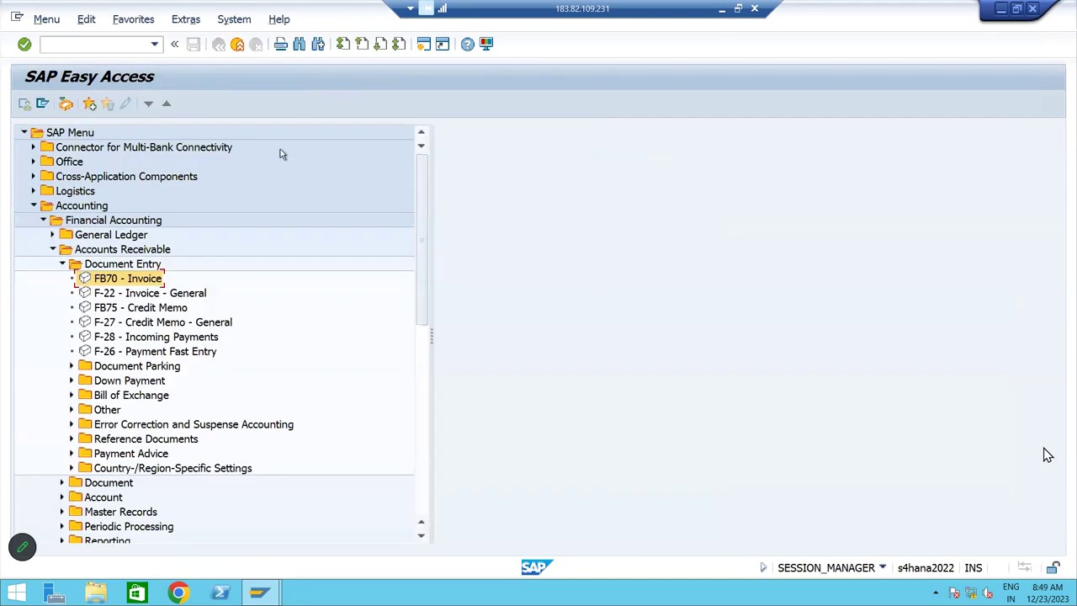
pyautogui.hotkey('alt', 'Tab')
pyautogui.click(606, 351)
pyautogui.press('Down')
pyautogui.press('Left')
pyautogui.press('Left')
pyautogui.press('Left')
pyautogui.press('Left')
pyautogui.press('Left')
pyautogui.press('Left')
pyautogui.press('Left')
pyautogui.press('Left')
pyautogui.press('Left')
pyautogui.press('Left')
pyautogui.press('Left')
pyautogui.press('Left')
pyautogui.press('Left')
pyautogui.press('Left')
pyautogui.press('Left')
pyautogui.press('Left')
pyautogui.press('Up')
pyautogui.press('Up')
pyautogui.press('Up')
pyautogui.press('Down')
pyautogui.press('Down')
pyautogui.press('Down')
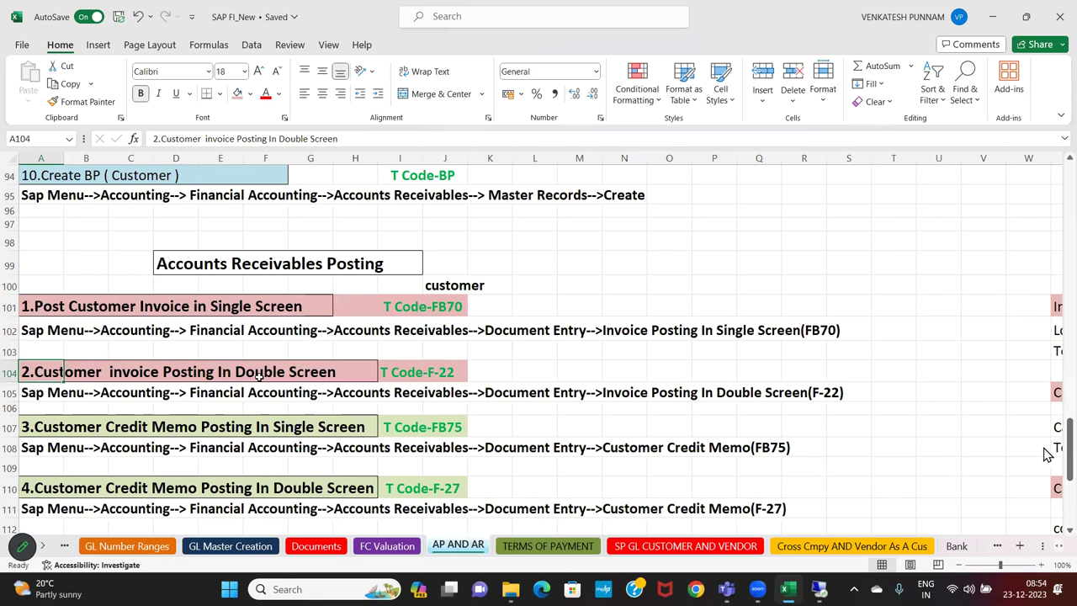
# Select the Customer Payment entry in X105:AA108 to review its Cash A/c Dr lines
pyautogui.press('Right')
pyautogui.press('Right')
pyautogui.press('Right')
pyautogui.press('Right')
pyautogui.press('Right')
pyautogui.press('Right')
pyautogui.press('Right')
pyautogui.press('Right')
pyautogui.press('Right')
pyautogui.press('Right')
pyautogui.press('Right')
pyautogui.press('Right')
pyautogui.press('Right')
pyautogui.press('Right')
pyautogui.press('Right')
pyautogui.press('Right')
pyautogui.press('Right')
pyautogui.press('Right')
pyautogui.press('Right')
pyautogui.press('Right')
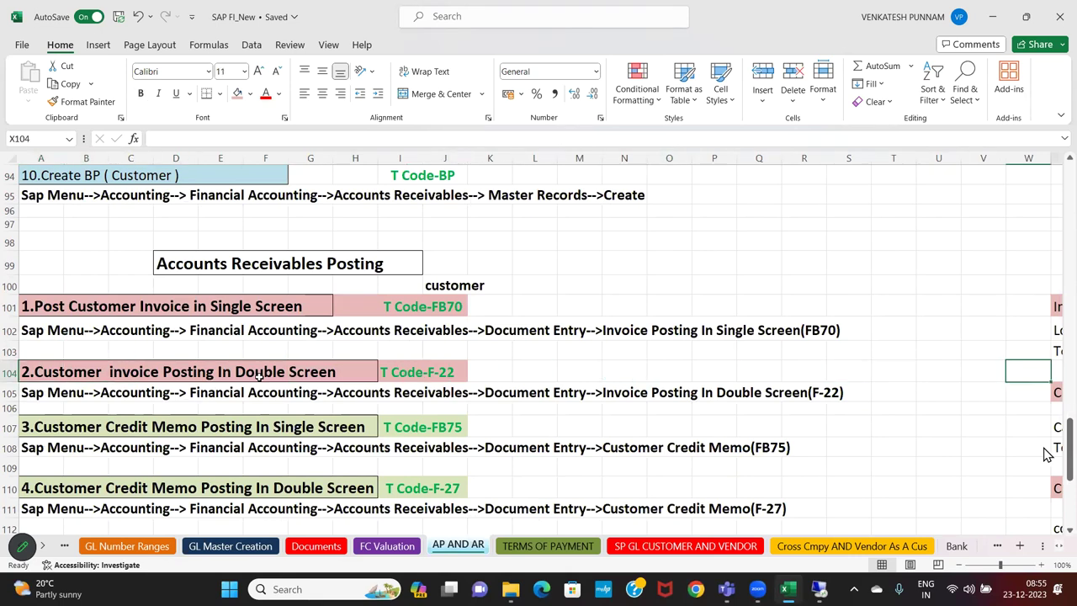
pyautogui.press('Down')
pyautogui.press('Down')
pyautogui.press('Down')
pyautogui.press('Left')
pyautogui.press('Left')
pyautogui.press('Left')
pyautogui.press('Left')
pyautogui.press('Left')
pyautogui.press('Left')
pyautogui.press('Left')
pyautogui.press('Left')
pyautogui.press('Left')
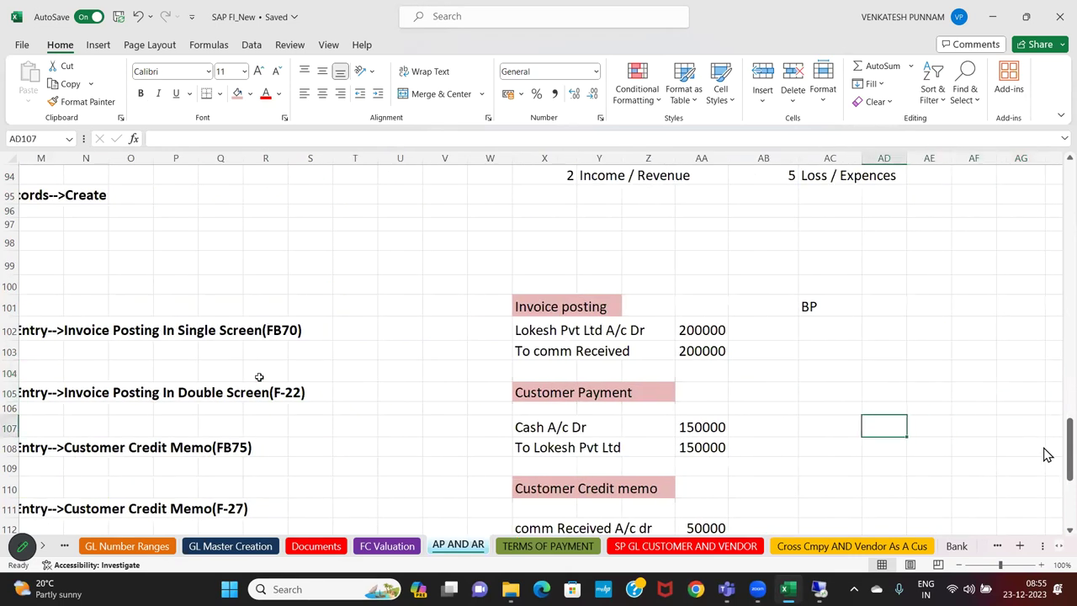
pyautogui.press('Up')
pyautogui.press('Up')
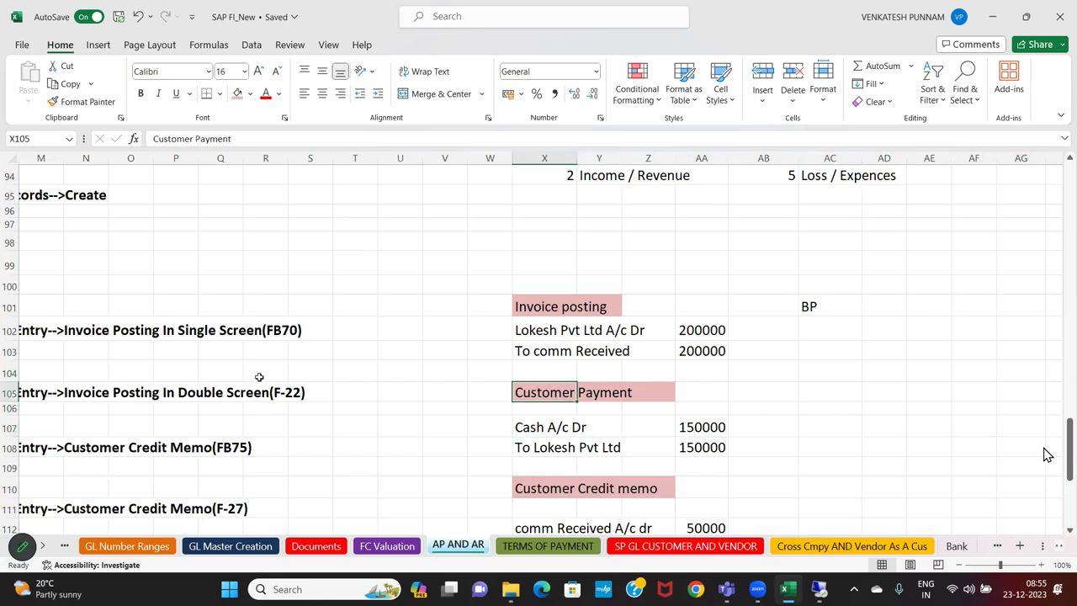
pyautogui.hotkey('shift', 'Right')
pyautogui.hotkey('shift', 'Right')
pyautogui.hotkey('shift', 'Right')
pyautogui.hotkey('shift', 'Down')
pyautogui.hotkey('shift', 'Down')
pyautogui.hotkey('shift', 'Down')
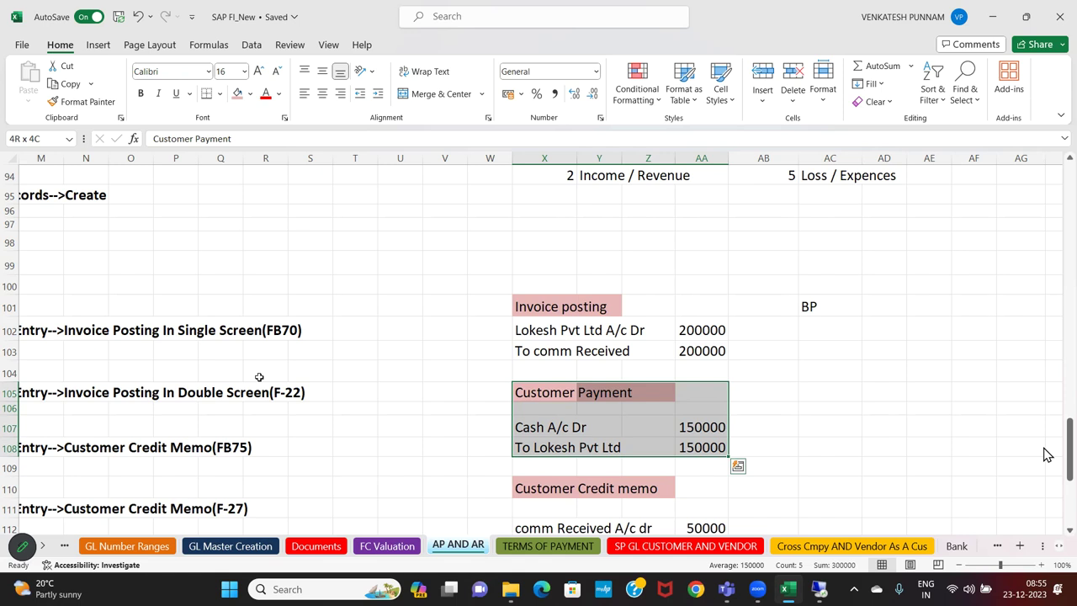
pyautogui.moveTo(526, 396); pyautogui.dragTo(710, 446)
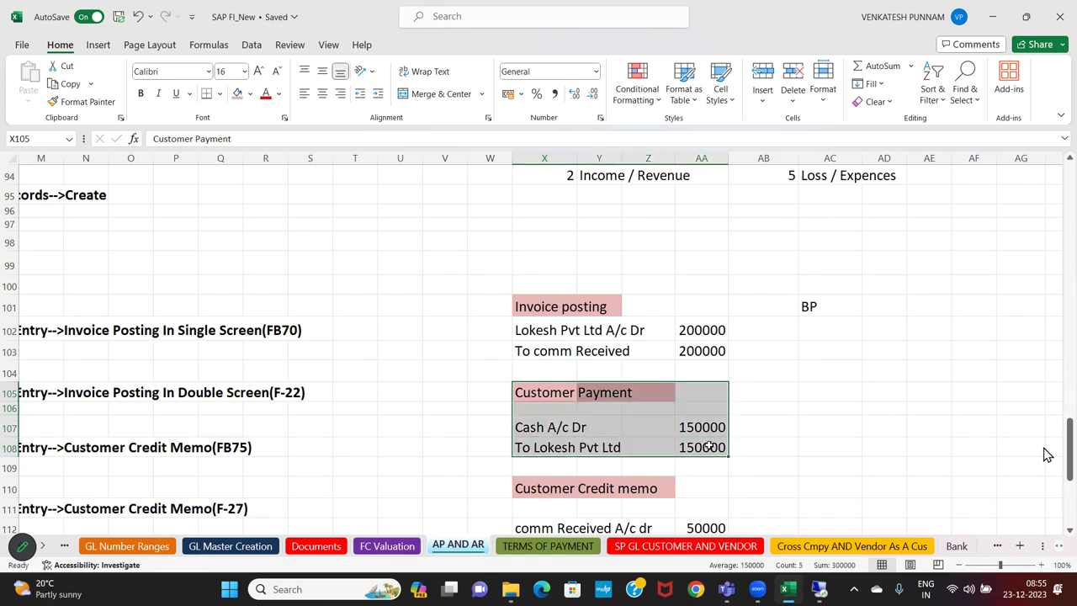
pyautogui.click(500, 482)
# Find the Customer Incoming Payment F-28 row in the T-code list, then return to SAP
pyautogui.press('Left')
pyautogui.press('Left')
pyautogui.press('Left')
pyautogui.press('Left')
pyautogui.press('Left')
pyautogui.press('Left')
pyautogui.press('Left')
pyautogui.press('Left')
pyautogui.press('Left')
pyautogui.press('Left')
pyautogui.press('Left')
pyautogui.press('Left')
pyautogui.press('Left')
pyautogui.press('Left')
pyautogui.press('Left')
pyautogui.press('Left')
pyautogui.press('Left')
pyautogui.press('Left')
pyautogui.press('Left')
pyautogui.press('Left')
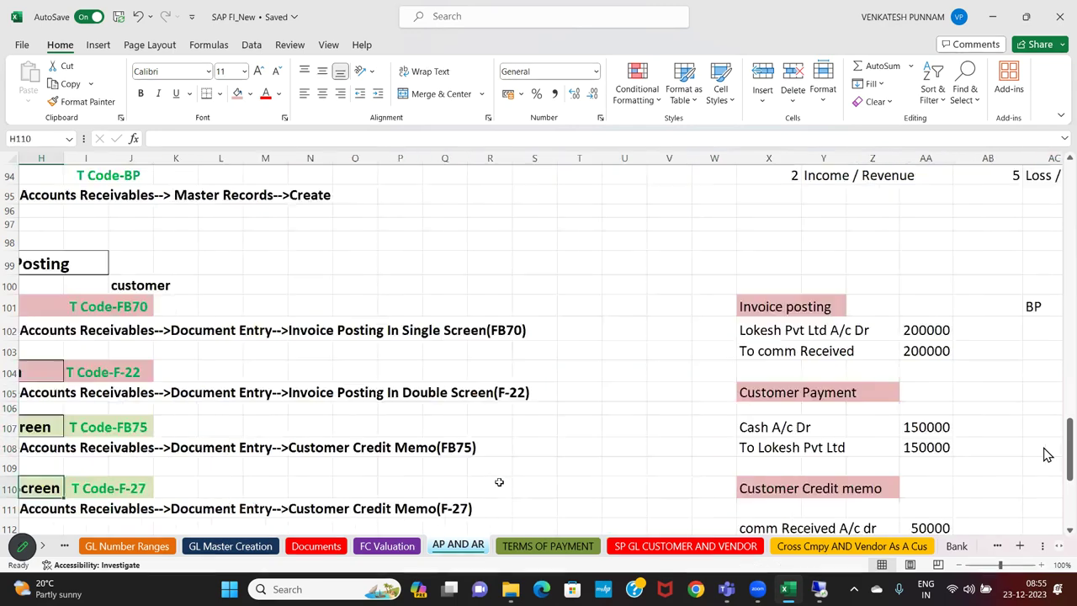
pyautogui.press('Down')
pyautogui.press('Down')
pyautogui.press('Down')
pyautogui.press('Down')
pyautogui.press('Down')
pyautogui.press('Down')
pyautogui.press('Down')
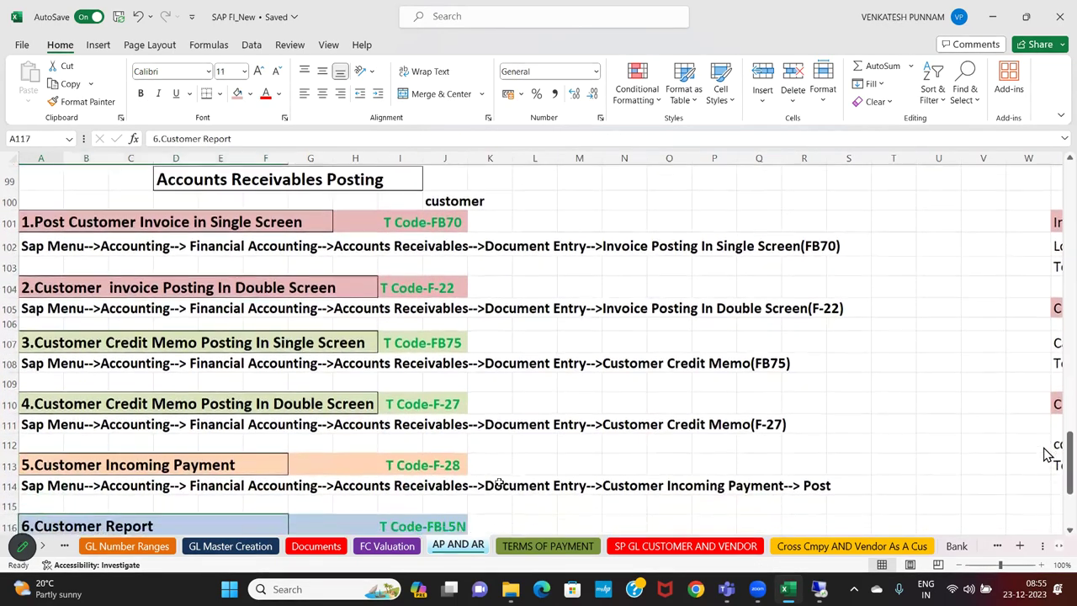
pyautogui.press('Up')
pyautogui.press('Up')
pyautogui.press('Up')
pyautogui.press('Up')
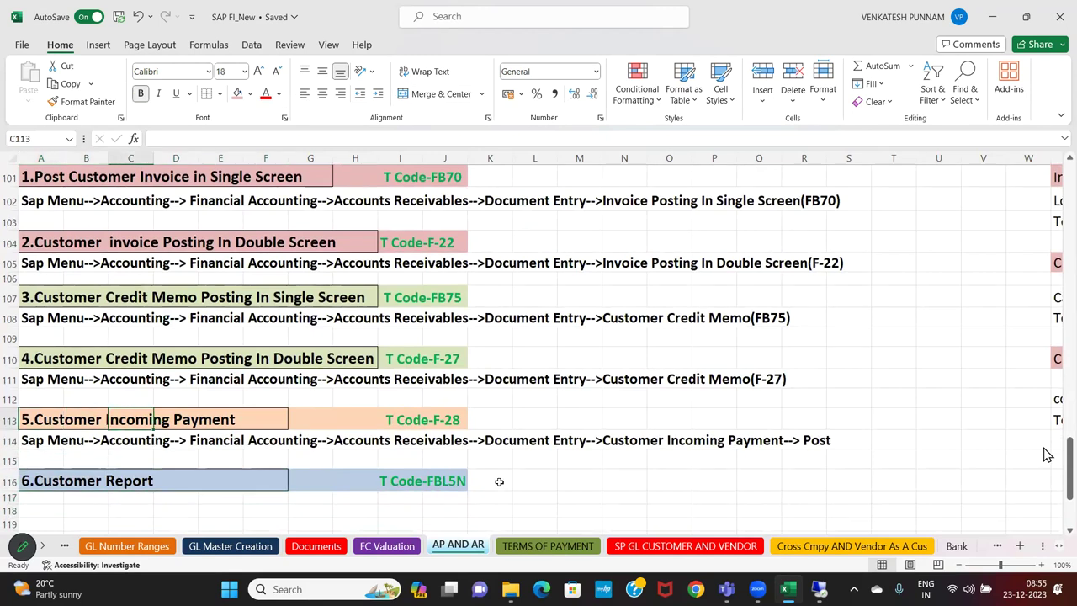
pyautogui.press('Right')
pyautogui.press('Right')
pyautogui.press('Right')
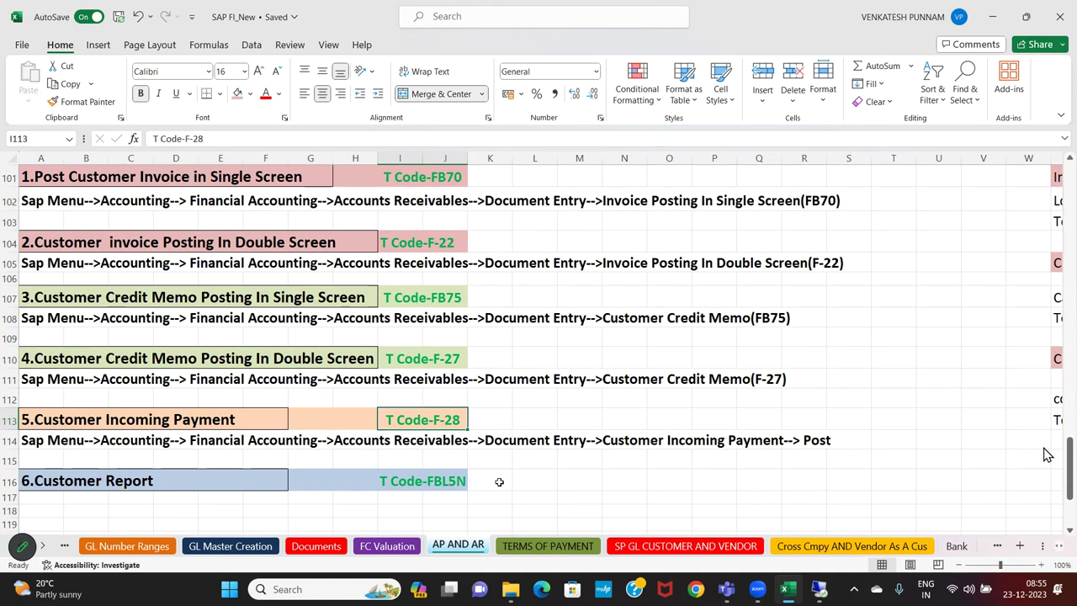
pyautogui.click(818, 590)
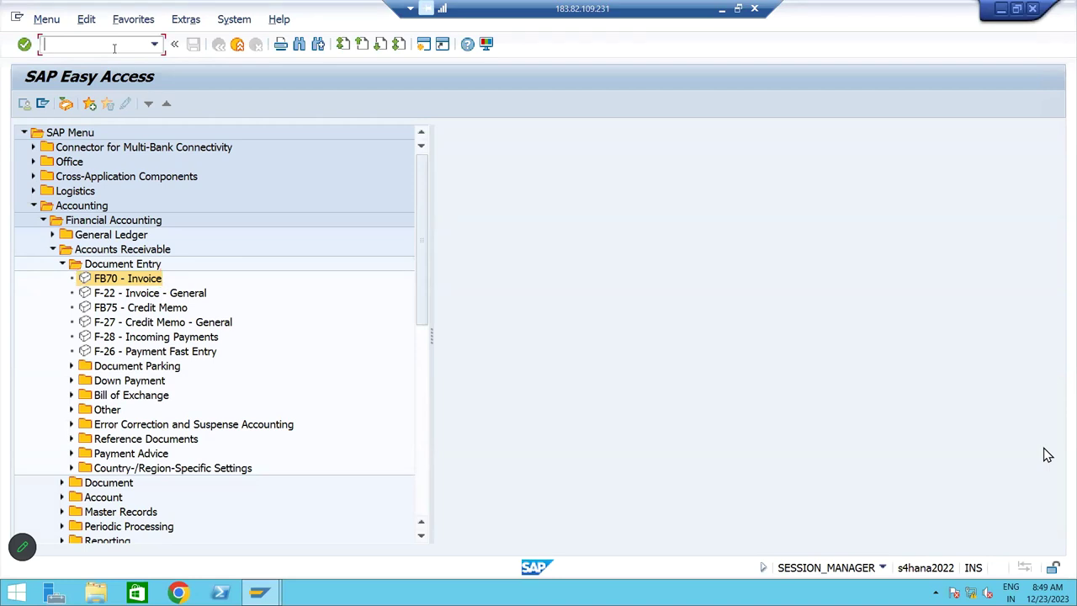
# Start F-28 Post Incoming Payments and set the document date to 23.12.2023
pyautogui.write('F-28')
pyautogui.press('Return')
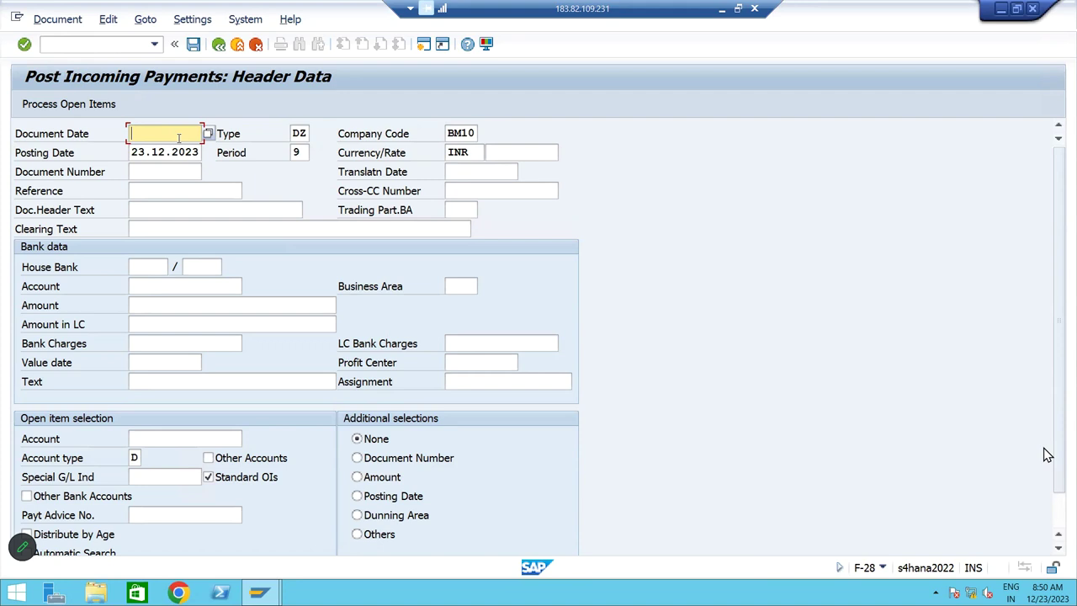
pyautogui.press('Tab')
pyautogui.press('Tab')
pyautogui.press('Tab')
pyautogui.hotkey('shift', 'Tab')
pyautogui.hotkey('shift', 'Tab')
pyautogui.hotkey('shift', 'Tab')
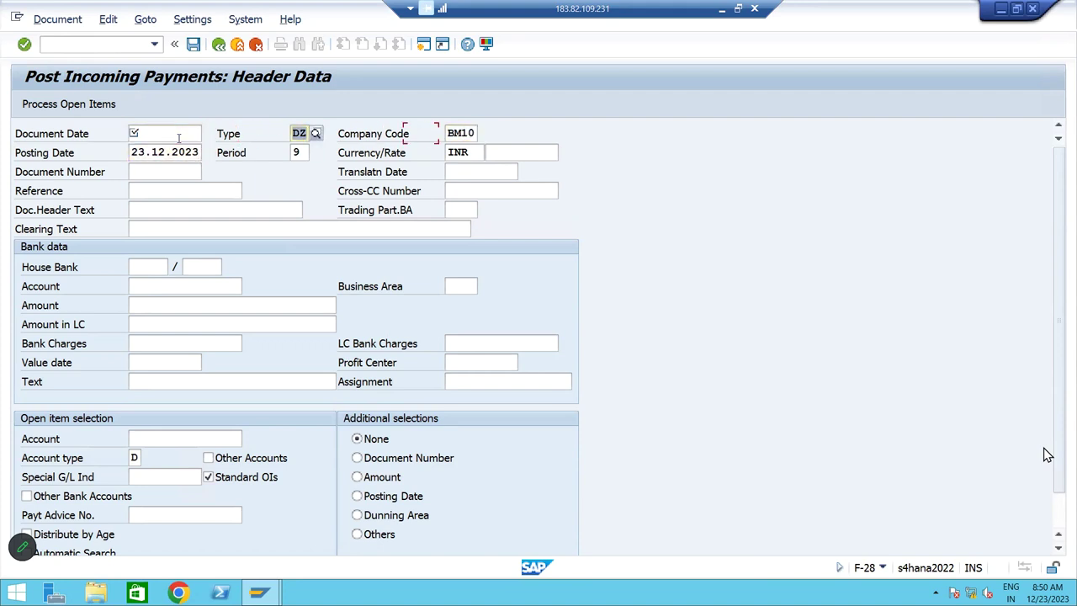
pyautogui.write('23.12.2023')
pyautogui.press('Tab')
pyautogui.press('Tab')
pyautogui.press('Tab')
pyautogui.press('Tab')
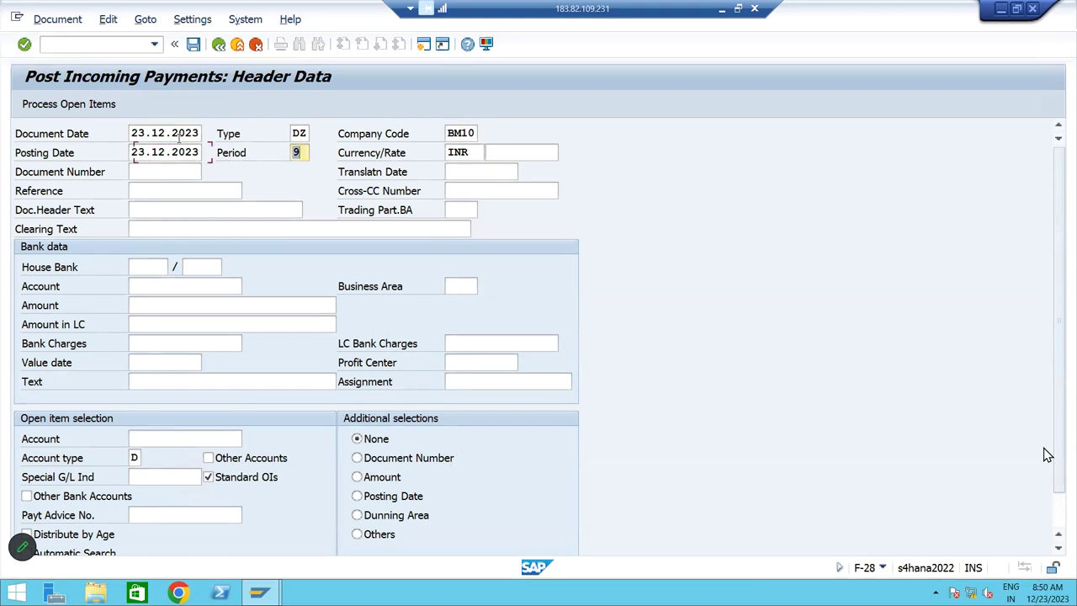
# Set the reference to Testing and the document header text to 'Cus Payment'
pyautogui.press('Tab')
pyautogui.press('Tab')
pyautogui.press('Tab')
pyautogui.press('Tab')
pyautogui.press('Tab')
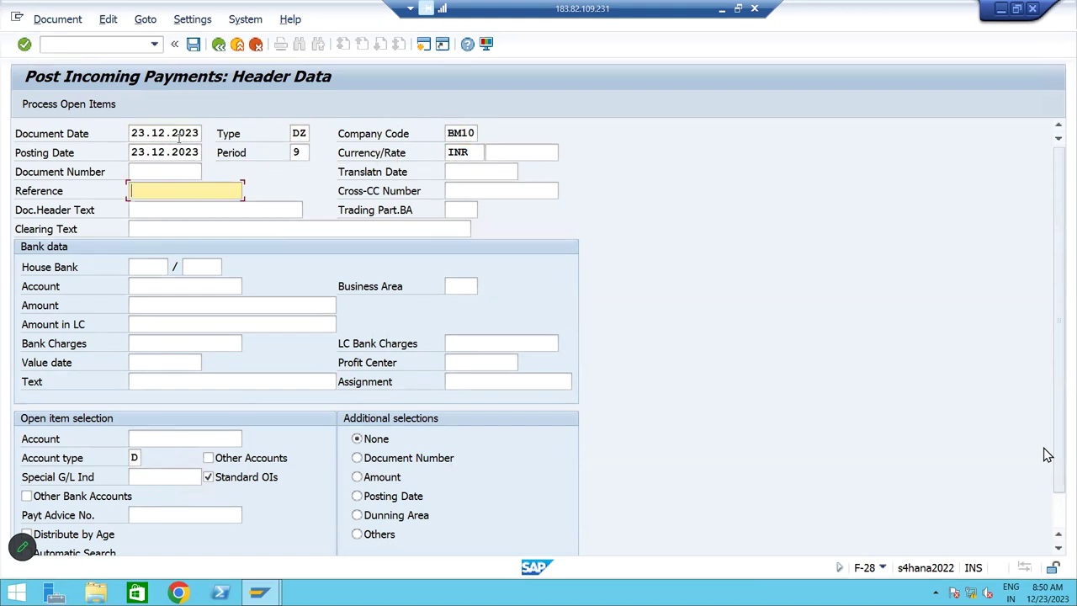
pyautogui.press('Down')
pyautogui.press('Tab')
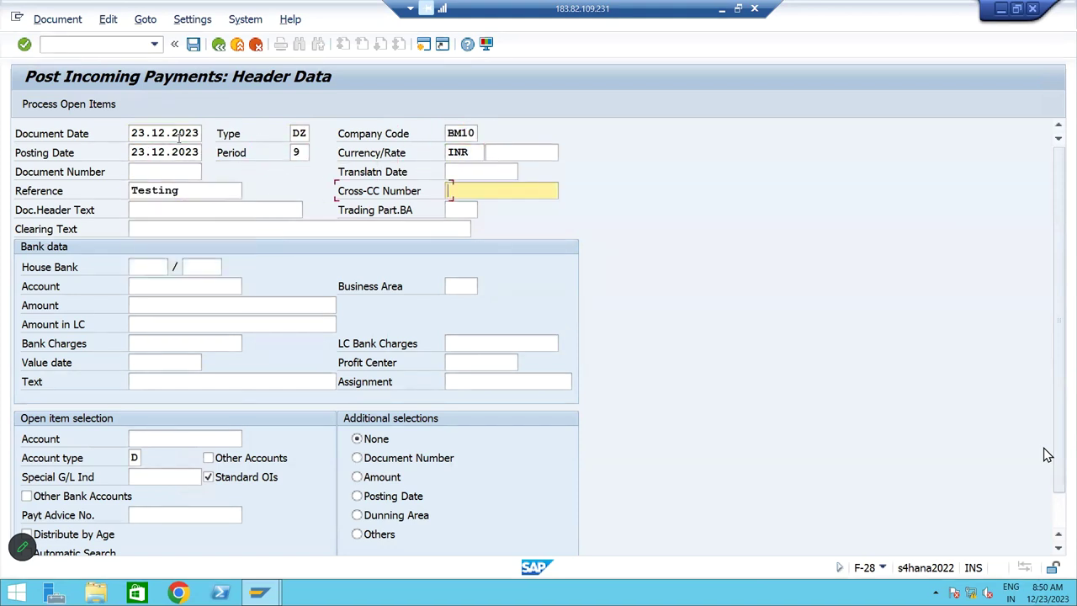
pyautogui.press('Tab')
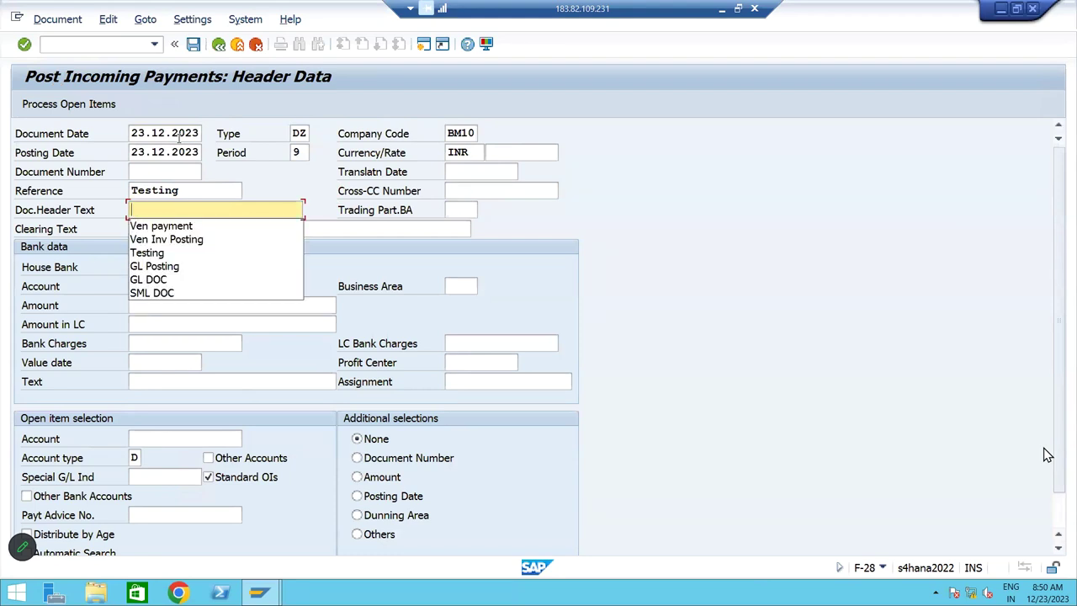
pyautogui.write('Cus Pay')
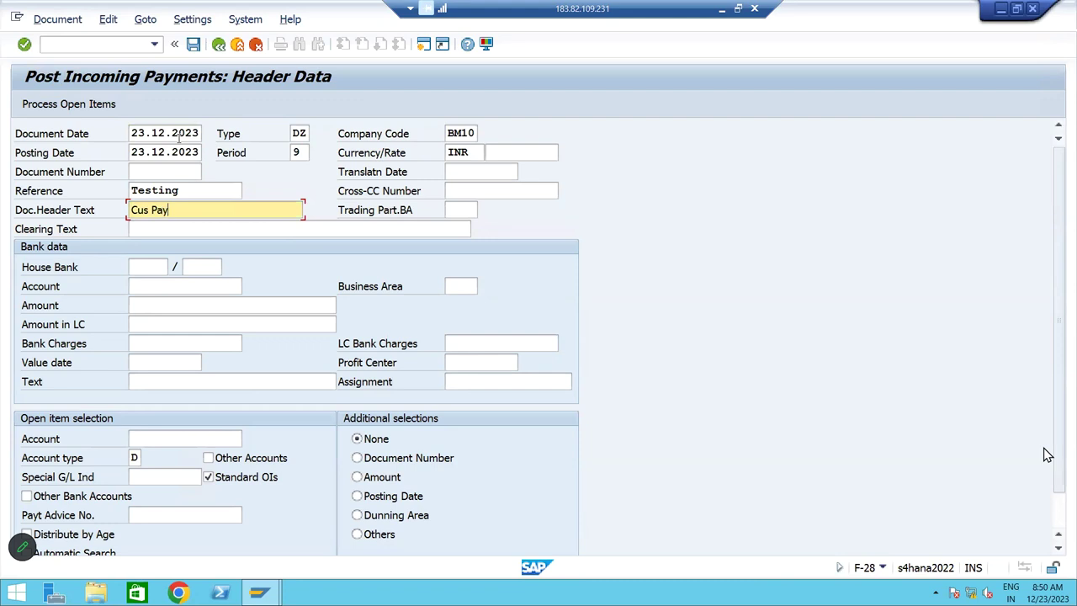
pyautogui.write('ment')
# Enter bank account 220000 and amount 150000 in the bank data
pyautogui.click(171, 287)
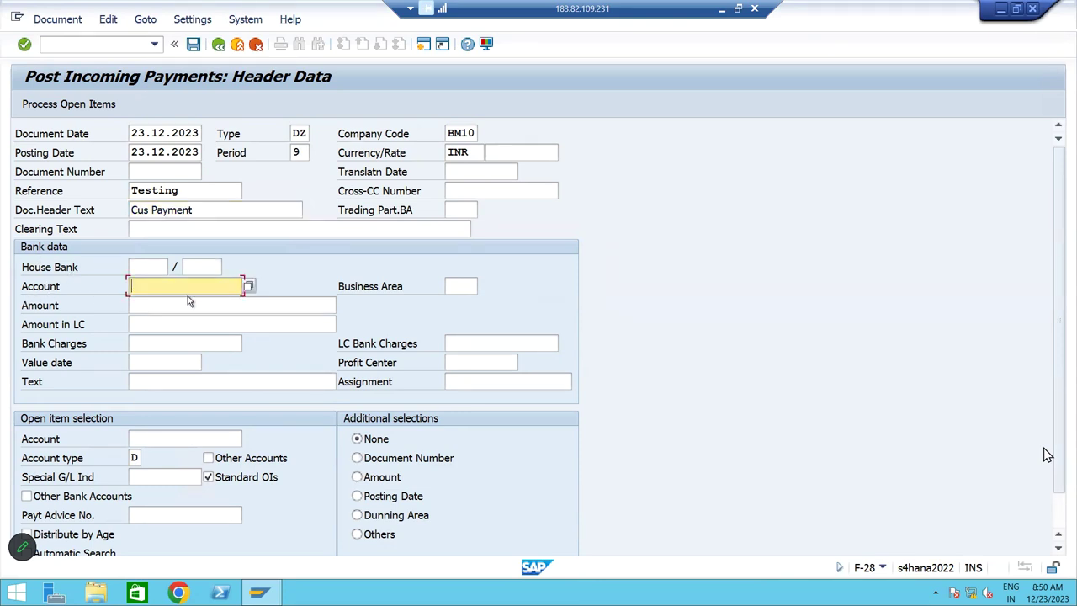
pyautogui.write('22')
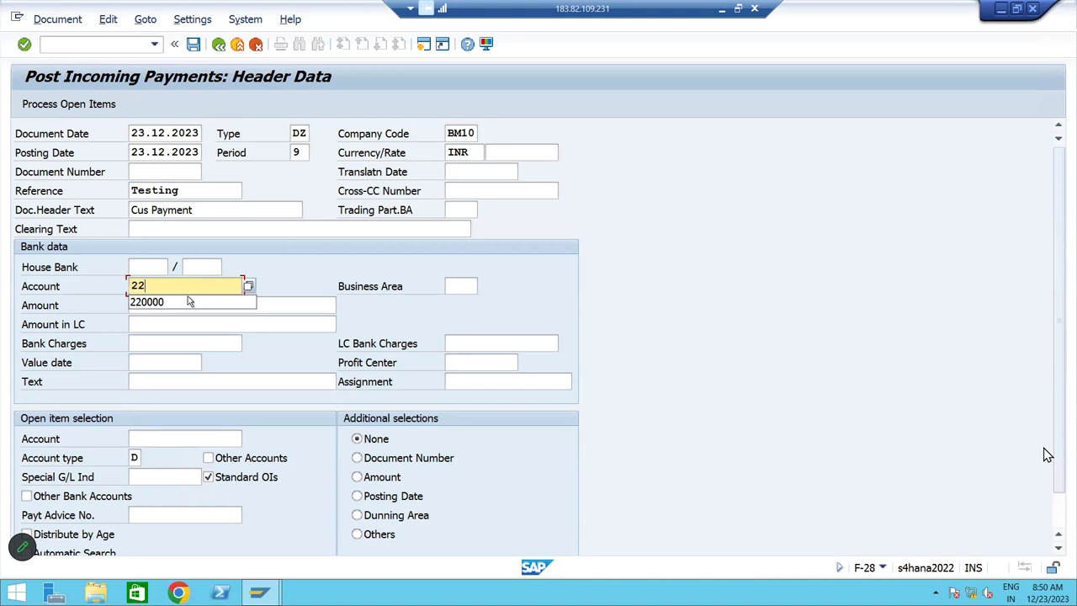
pyautogui.write('0000')
pyautogui.press('Tab')
pyautogui.click(189, 302)
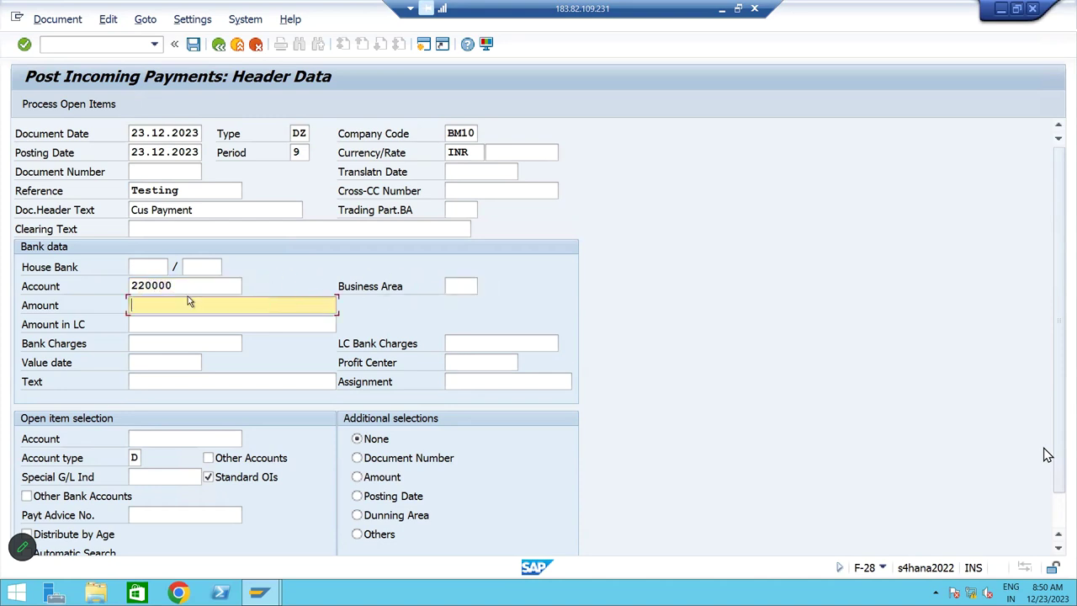
pyautogui.write('150000')
pyautogui.press('Tab')
pyautogui.press('Tab')
pyautogui.press('Tab')
pyautogui.press('Tab')
pyautogui.press('Tab')
pyautogui.press('Tab')
pyautogui.press('Tab')
pyautogui.press('Tab')
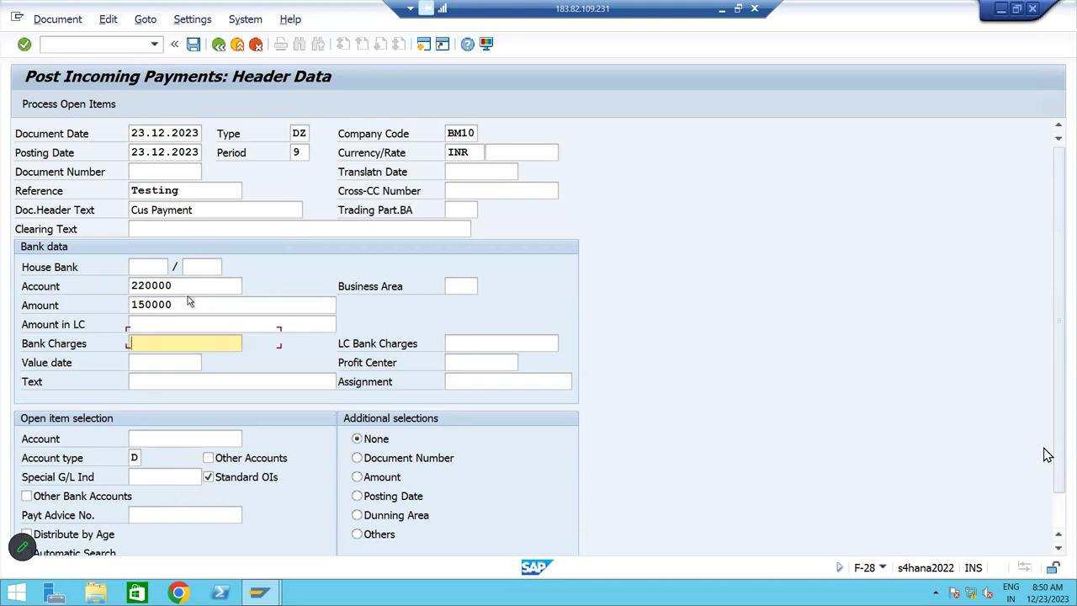
pyautogui.click(181, 438)
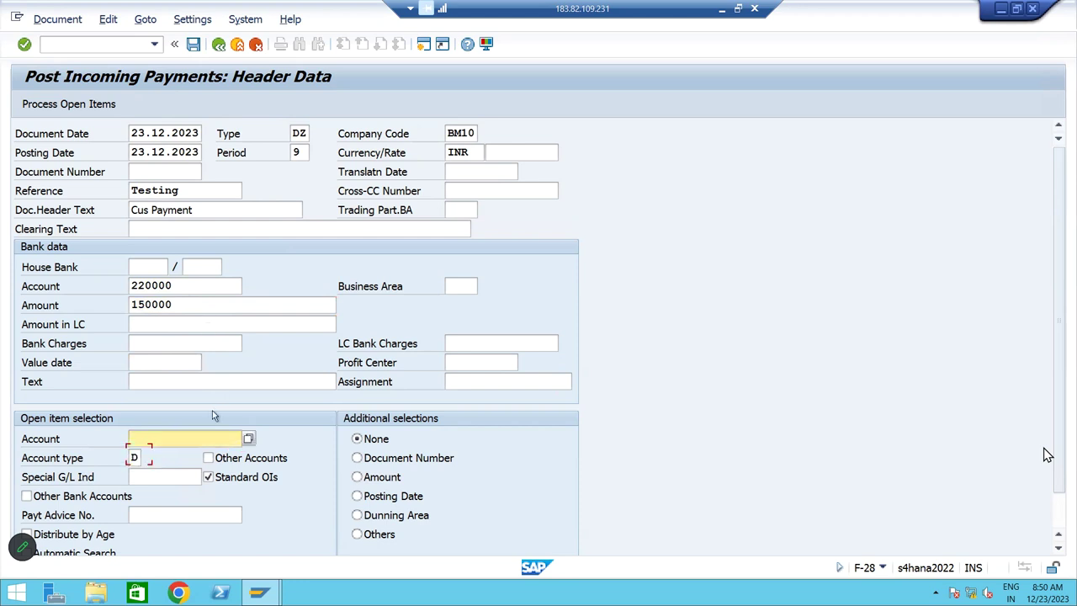
# Select the BM10 customer as open-item account and run Process Open Items
pyautogui.click(249, 440)
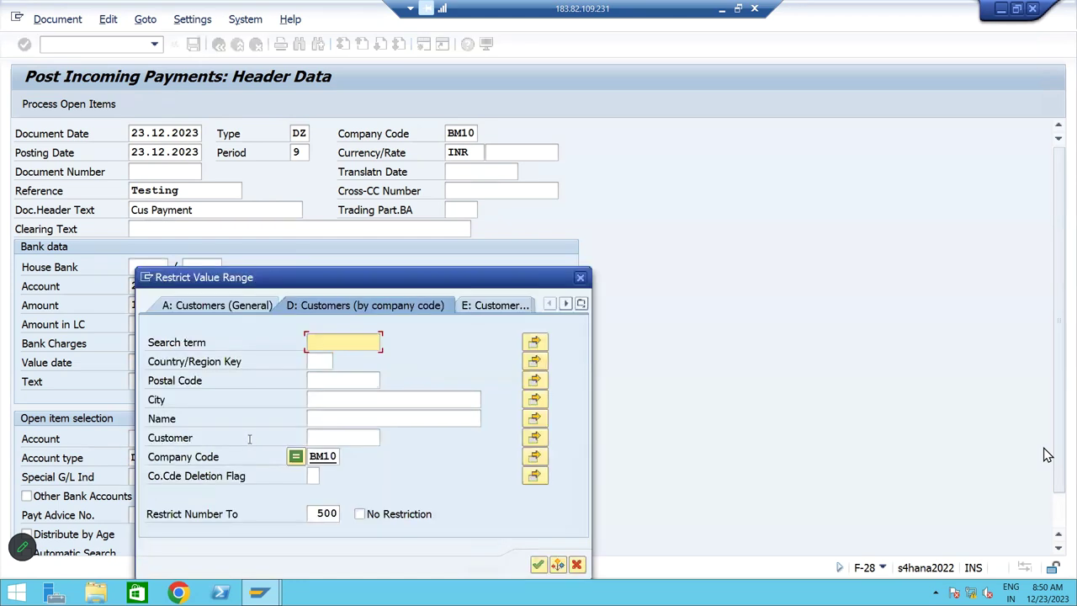
pyautogui.click(342, 435)
pyautogui.press('Return')
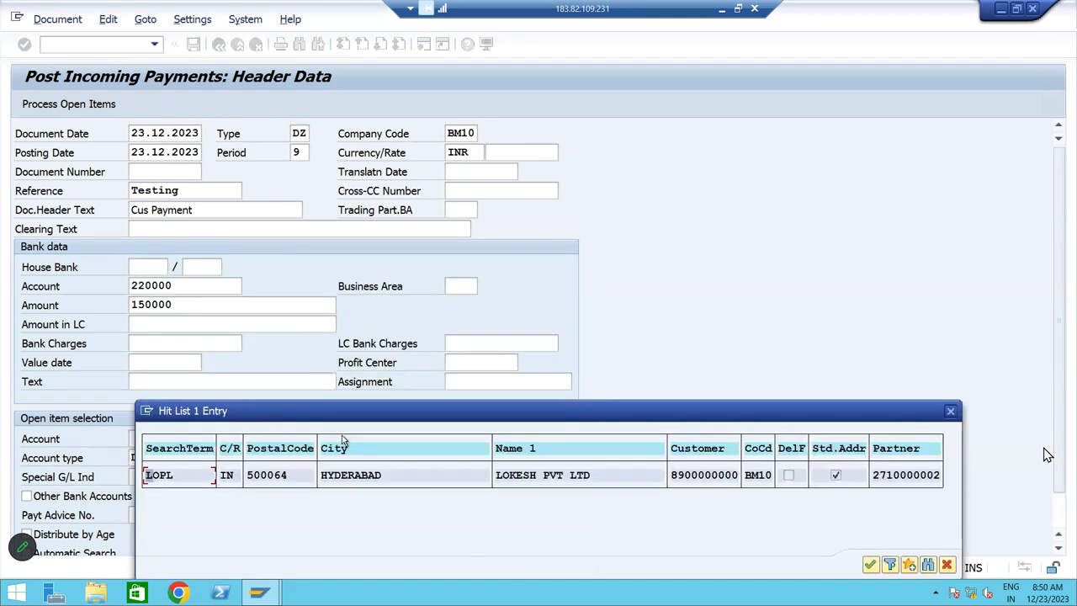
pyautogui.doubleClick(543, 481)
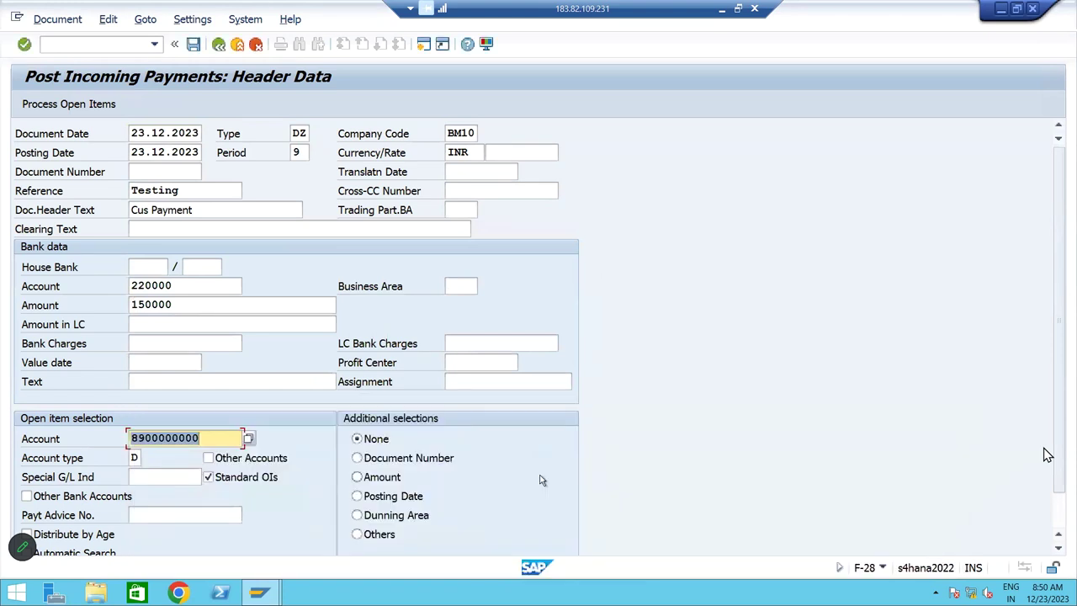
pyautogui.click(88, 103)
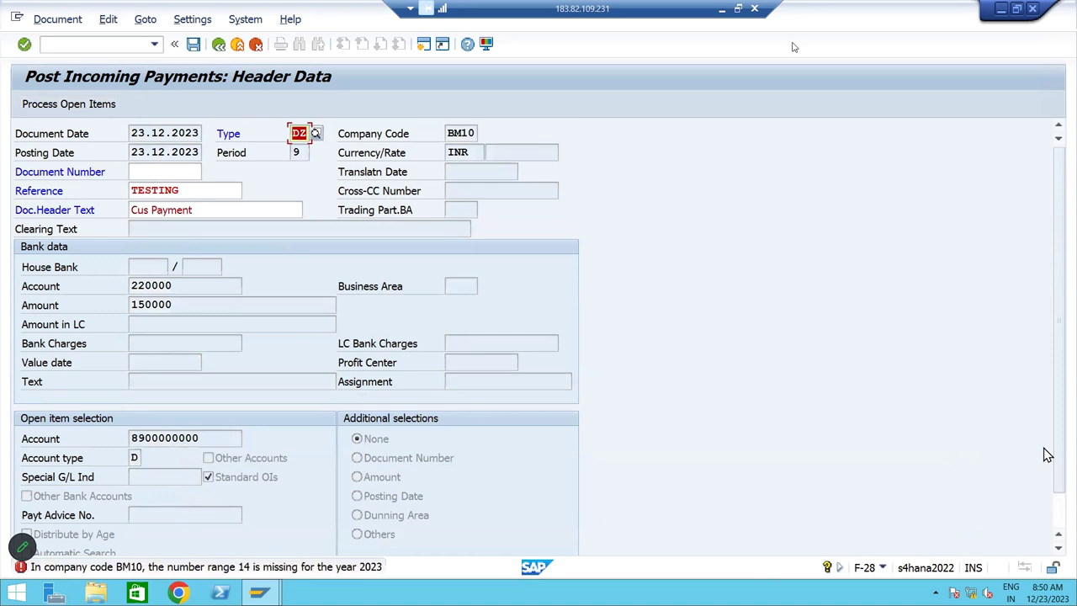
# Open the long text for error F5150 and review the missing number range 14 for BM10
pyautogui.click(219, 571)
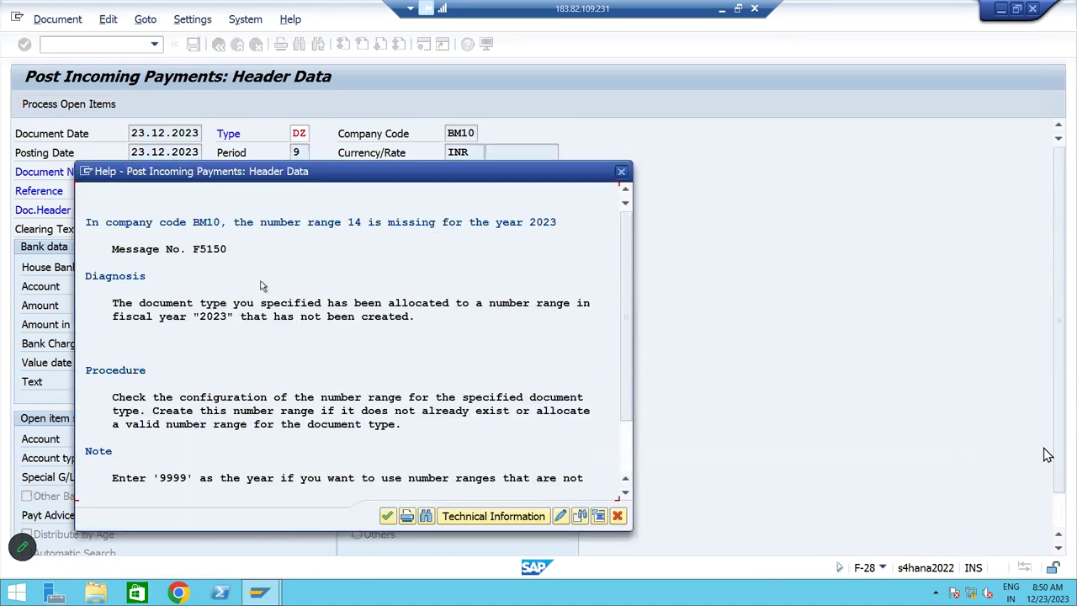
pyautogui.click(203, 223)
pyautogui.click(353, 223)
pyautogui.click(196, 252)
pyautogui.moveTo(198, 255); pyautogui.dragTo(202, 253)
pyautogui.click(122, 224)
pyautogui.click(196, 253)
pyautogui.click(334, 222)
pyautogui.click(217, 247)
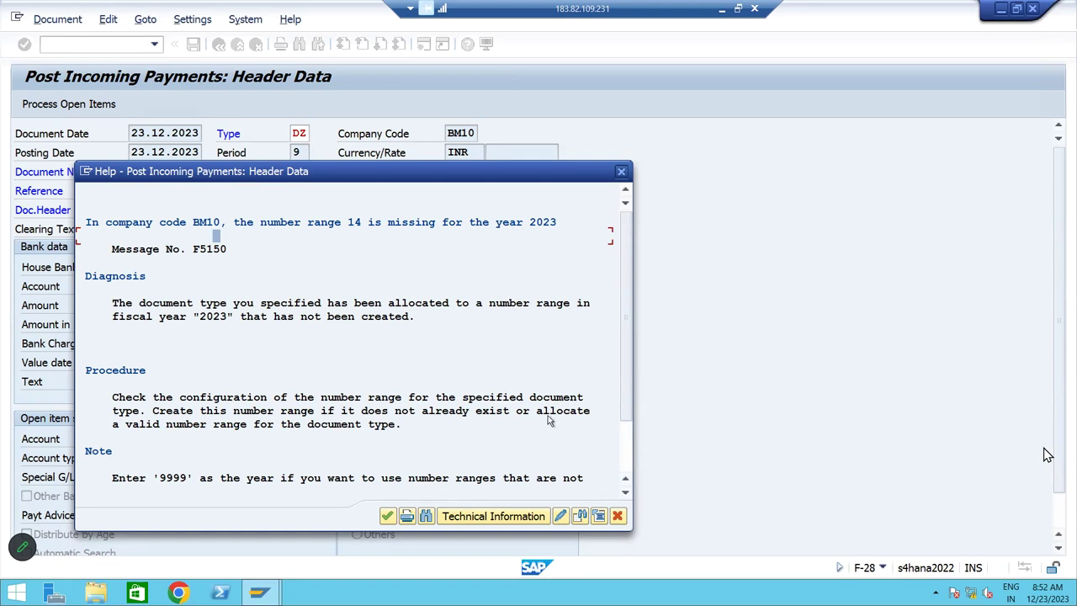
# Dismiss the missing number range message, leave F-28 with /n, and start FBN1 for RF_BELEG
pyautogui.click(387, 515)
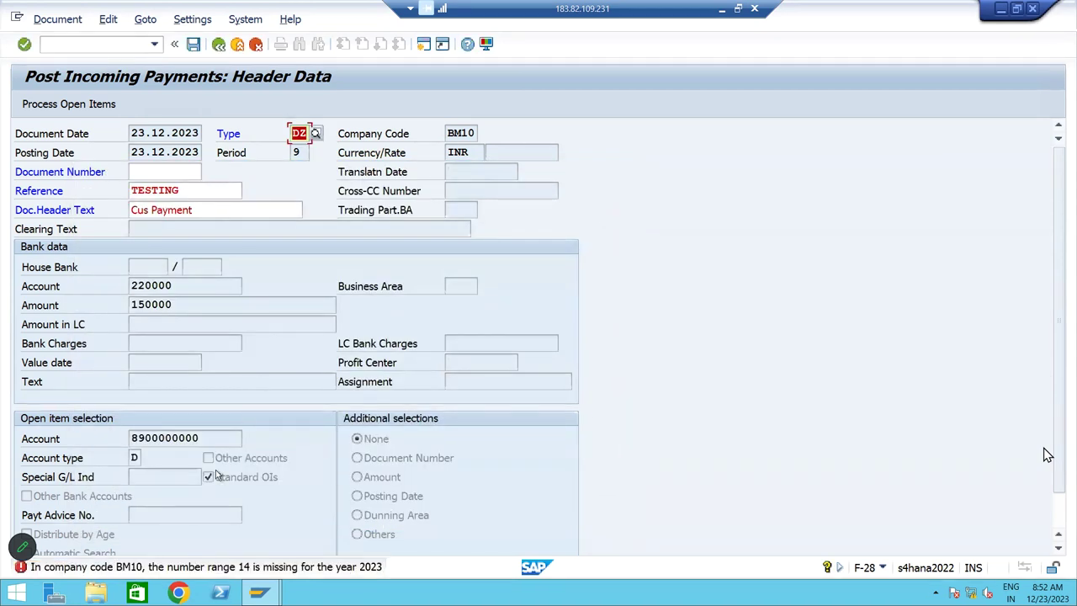
pyautogui.click(137, 43)
pyautogui.write('/n')
pyautogui.press('Return')
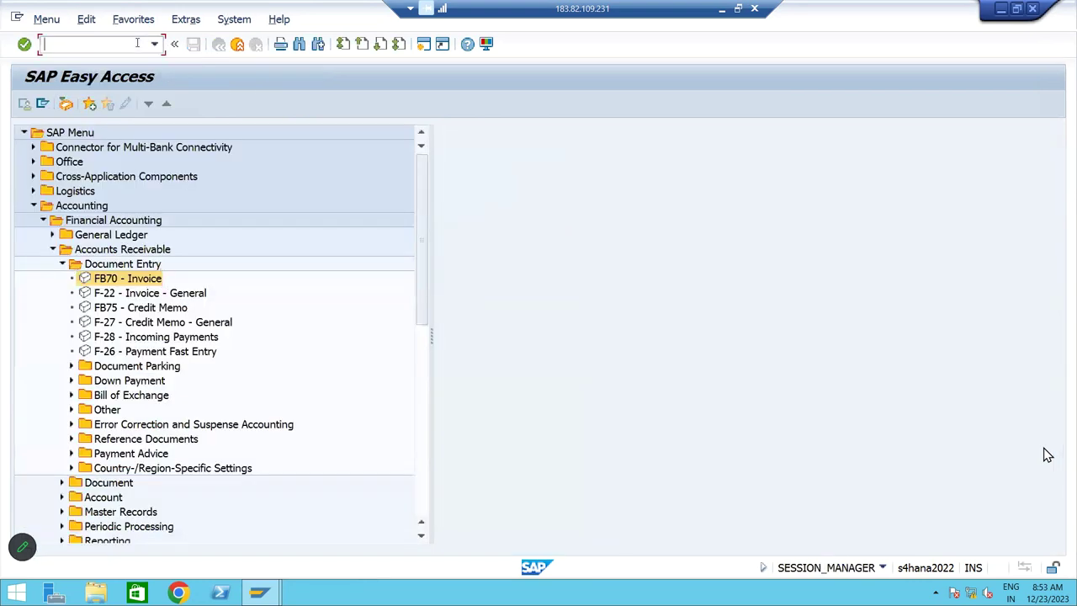
pyautogui.write('FBN1')
pyautogui.press('Return')
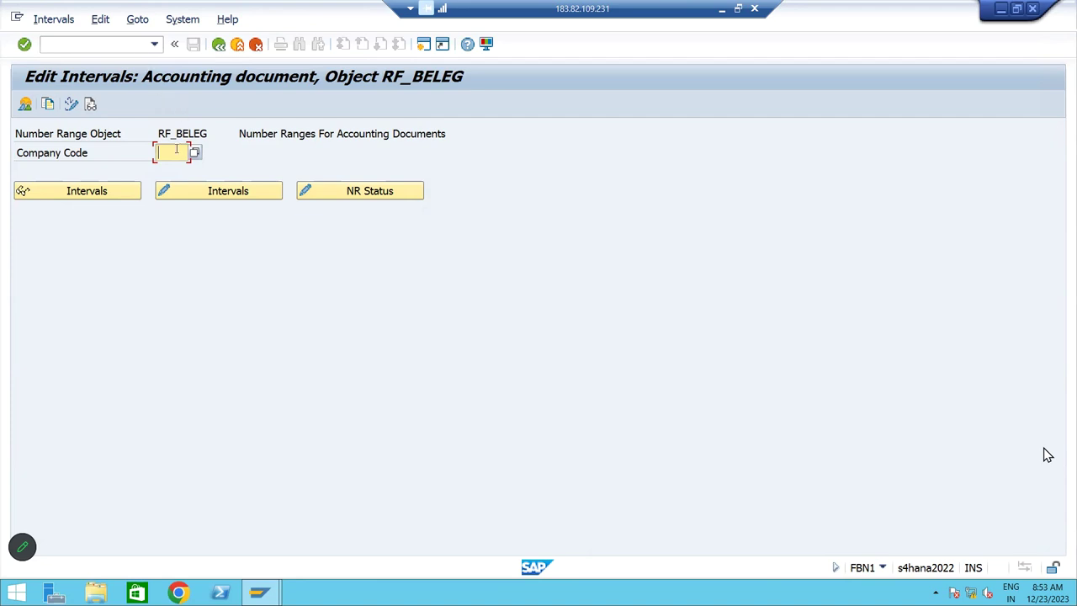
# Open company code BM10's accounting document intervals for editing and insert a new row
pyautogui.write('BM10')
pyautogui.doubleClick(173, 151)
pyautogui.click(211, 197)
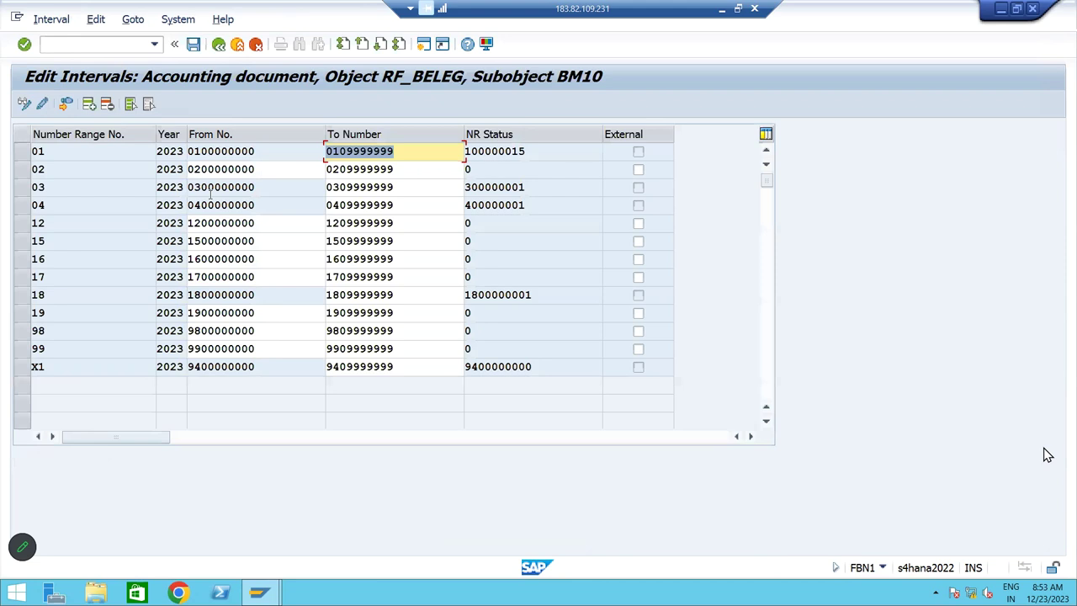
pyautogui.click(81, 154)
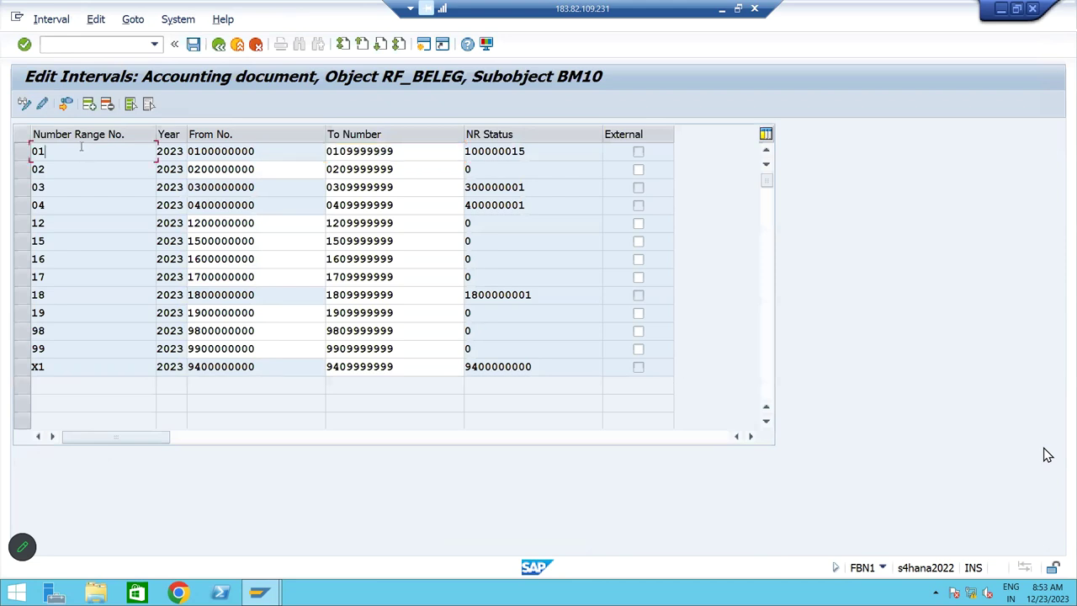
pyautogui.click(89, 103)
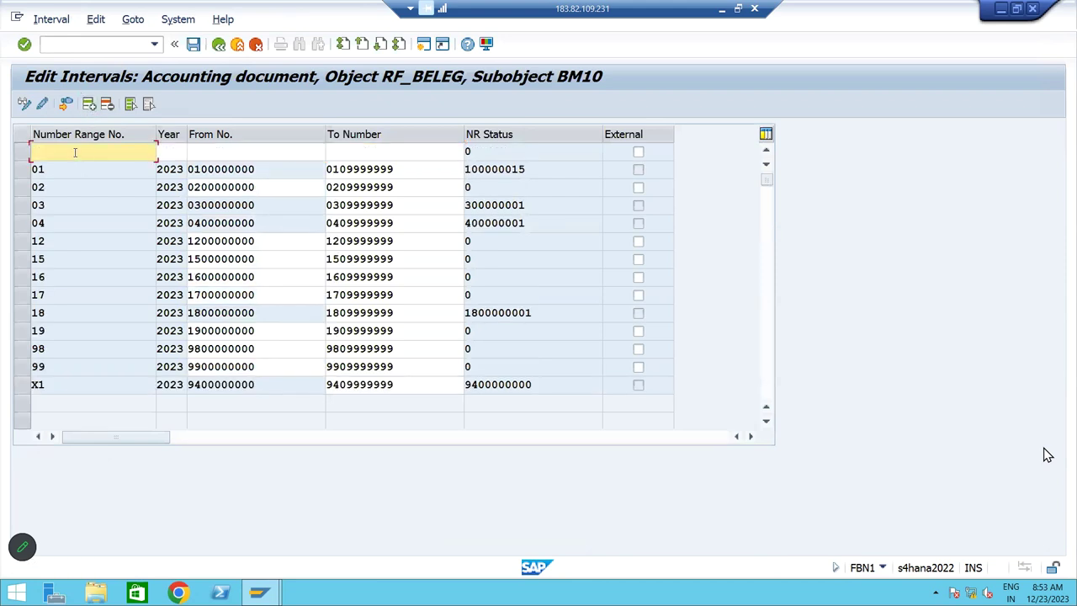
pyautogui.write('14')
pyautogui.press('Tab')
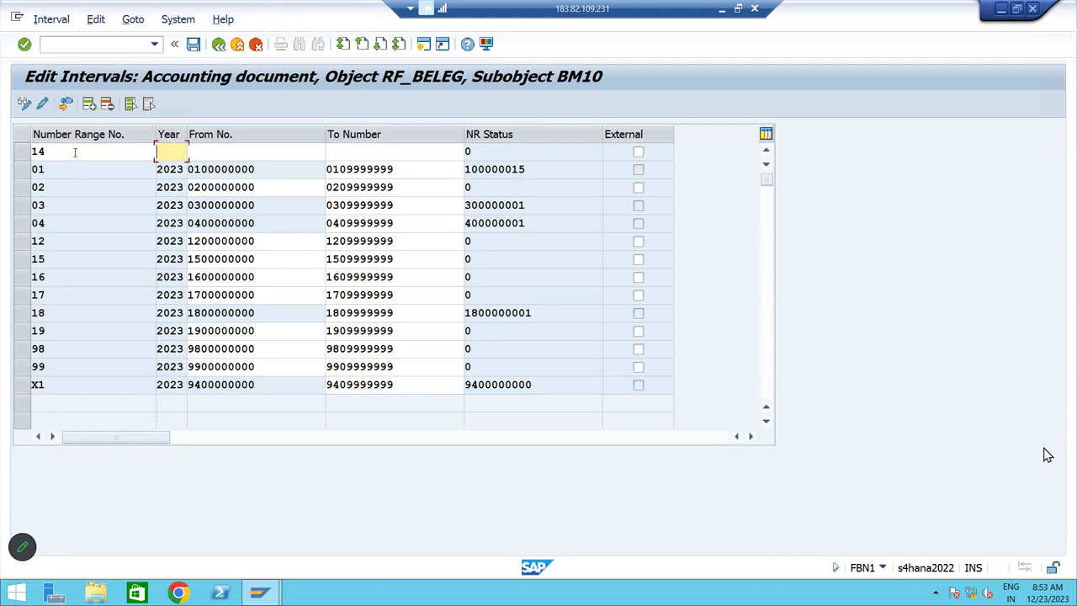
pyautogui.write('2023')
pyautogui.press('Tab')
pyautogui.write('1')
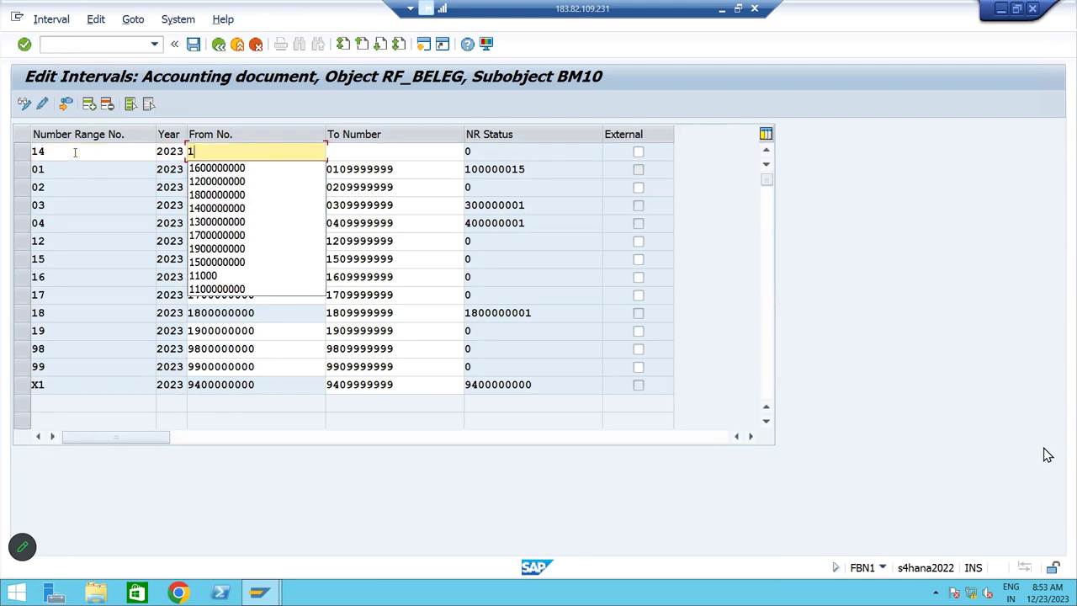
pyautogui.write('400000000')
pyautogui.press('Tab')
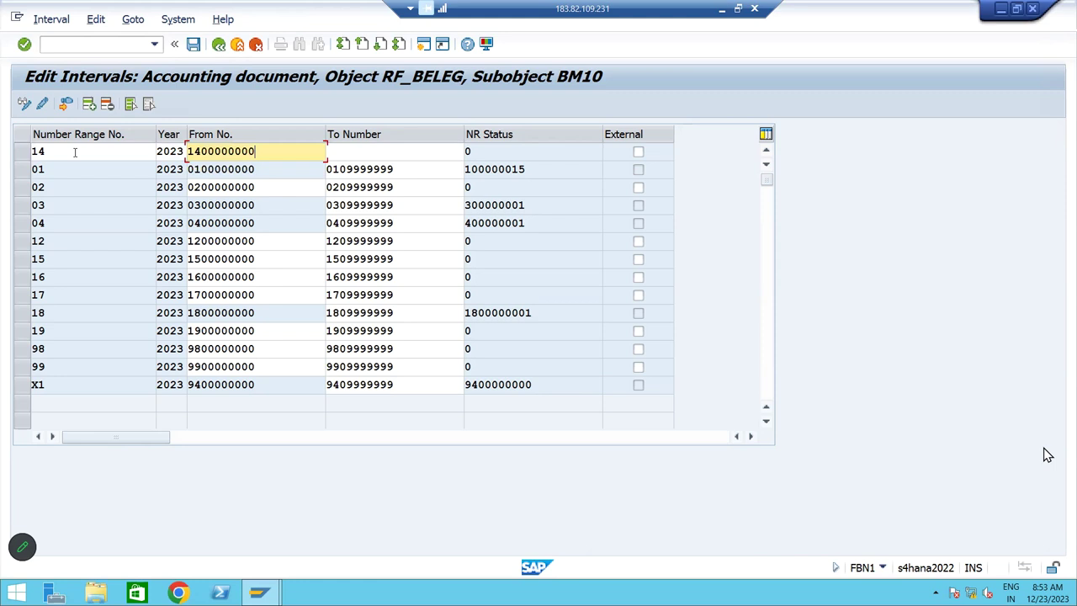
pyautogui.write('1409999999')
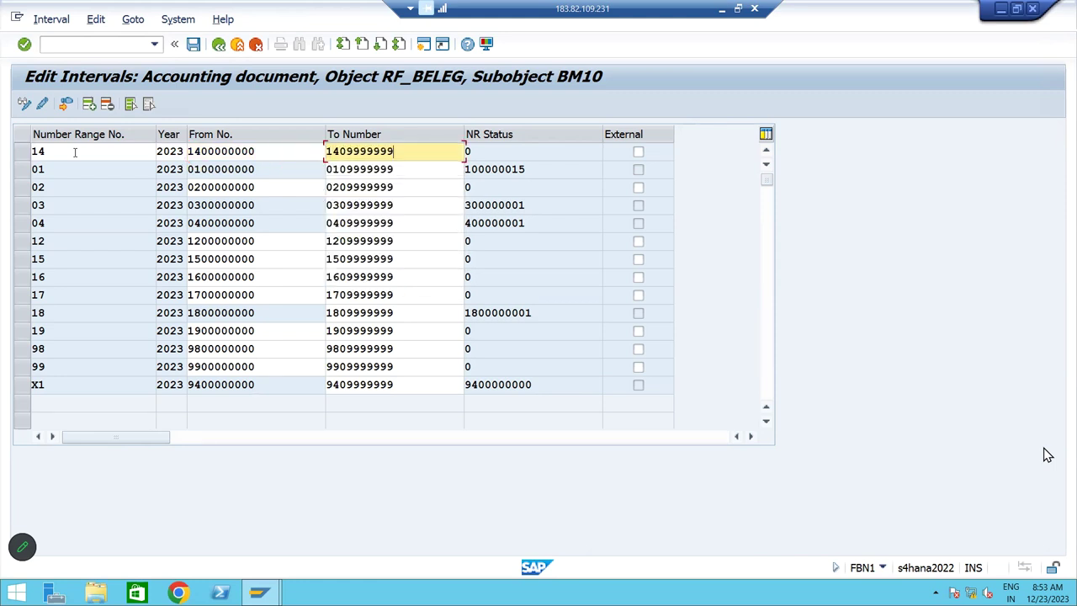
pyautogui.press('Return')
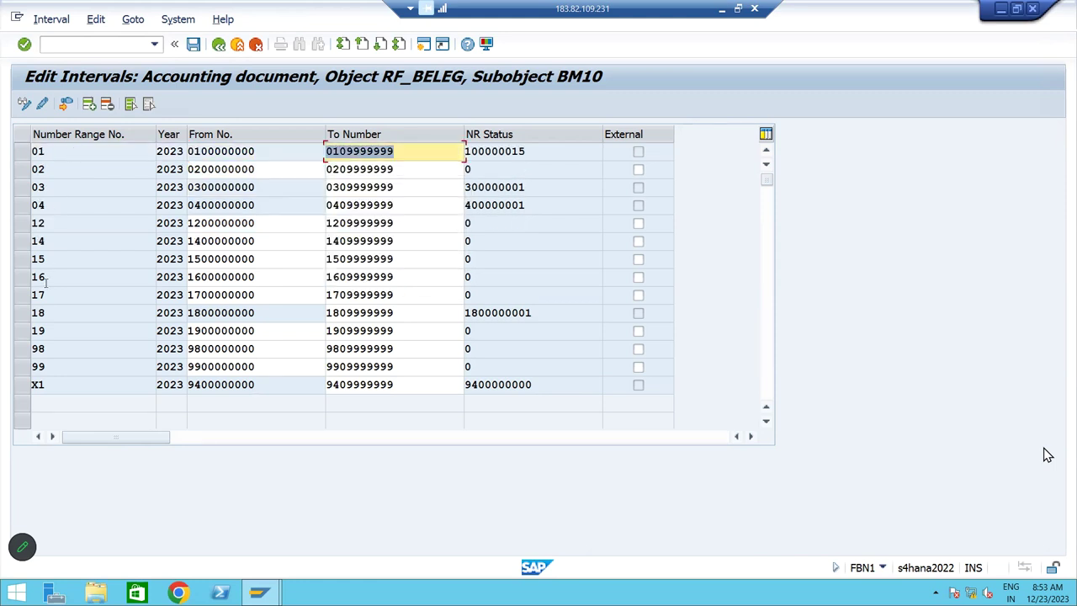
pyautogui.click(25, 242)
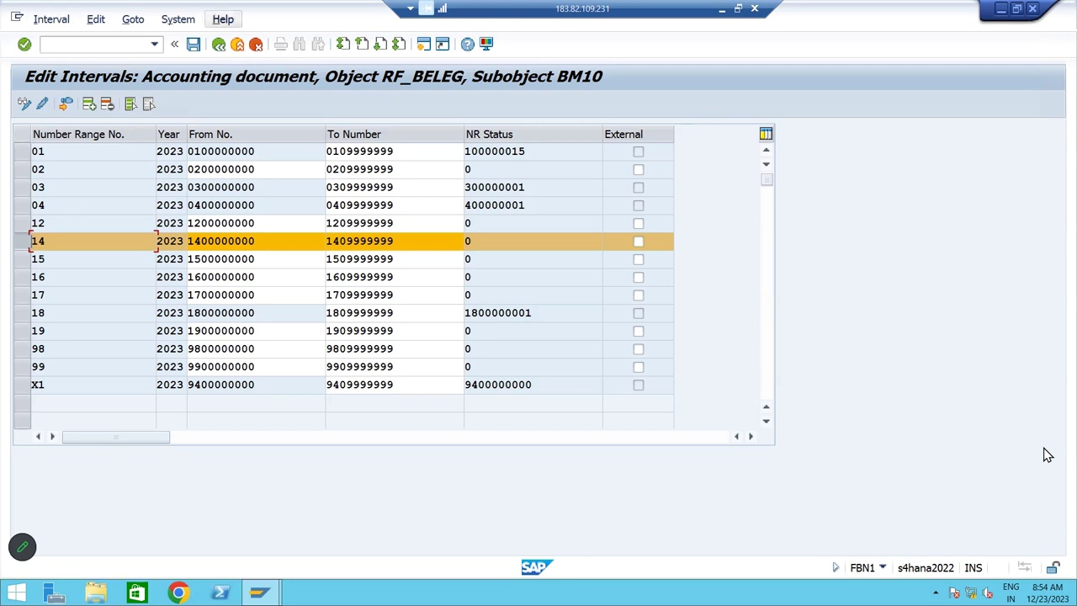
# Save the new interval, return to the main menu, and restart F-28
pyautogui.click(193, 43)
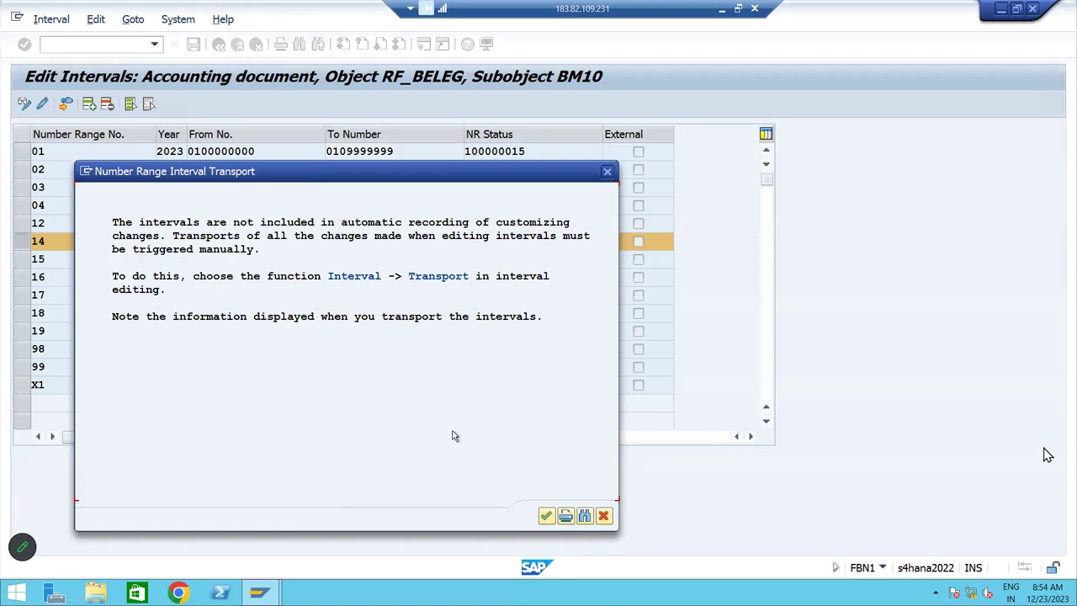
pyautogui.click(547, 515)
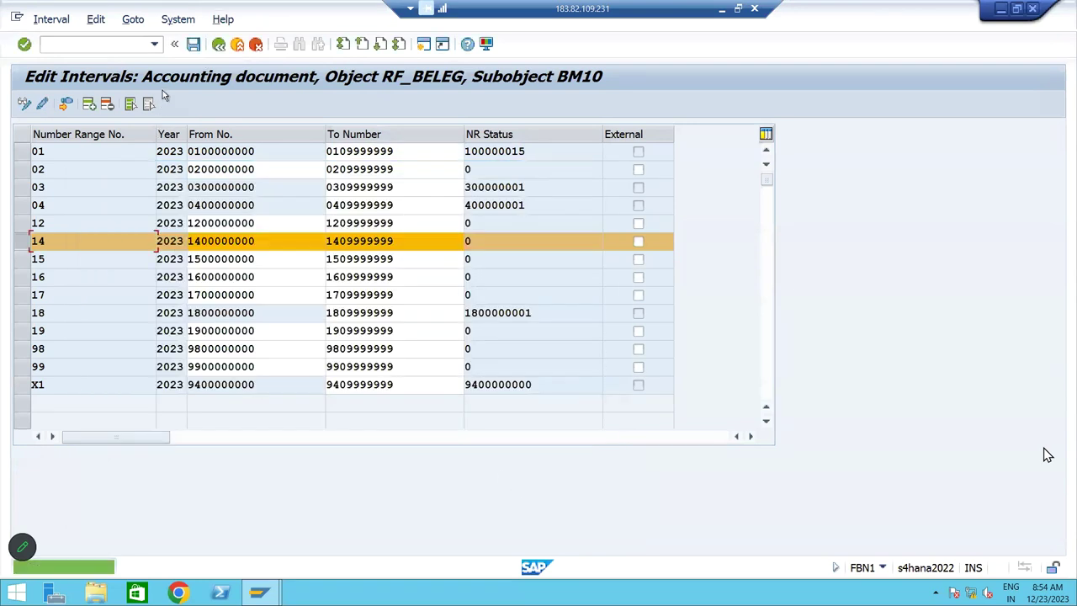
pyautogui.click(218, 44)
pyautogui.click(219, 45)
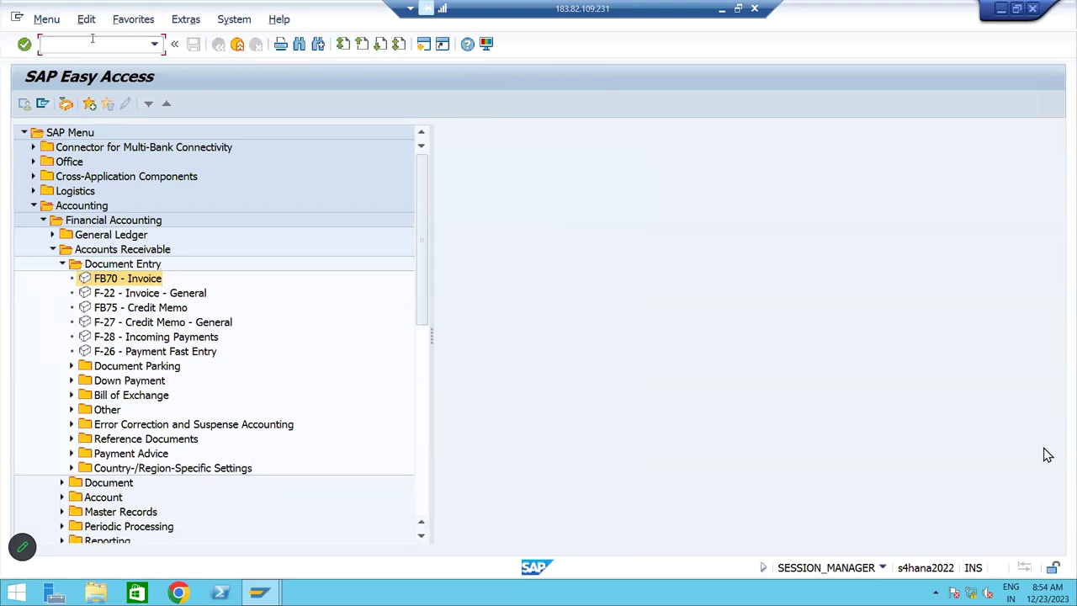
pyautogui.write('F-28')
pyautogui.press('Return')
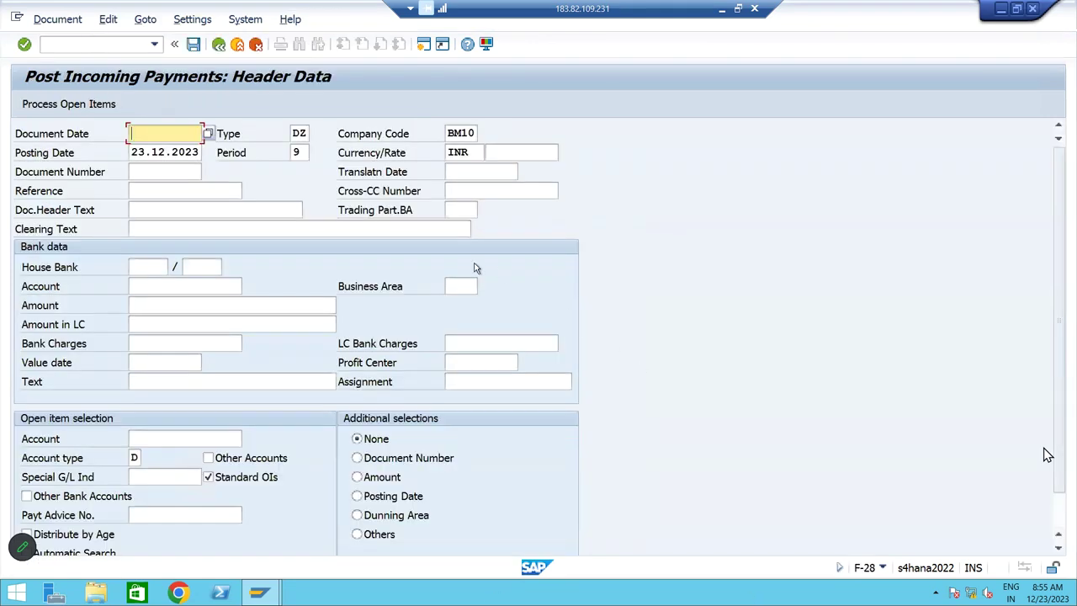
# Set the document date to 23.12.2023 and the reference to Testing
pyautogui.click(165, 133)
pyautogui.click(172, 150)
pyautogui.press('Tab')
pyautogui.press('Tab')
pyautogui.press('Tab')
pyautogui.press('Tab')
pyautogui.press('Tab')
pyautogui.press('Tab')
pyautogui.press('Tab')
pyautogui.press('Tab')
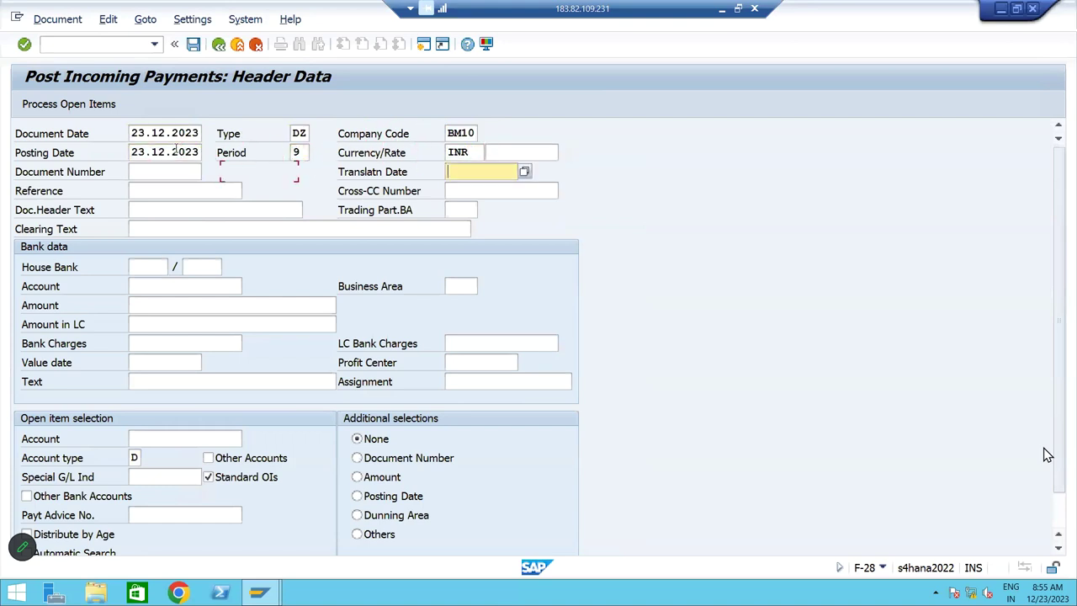
pyautogui.press('Tab')
pyautogui.hotkey('shift', 'Tab')
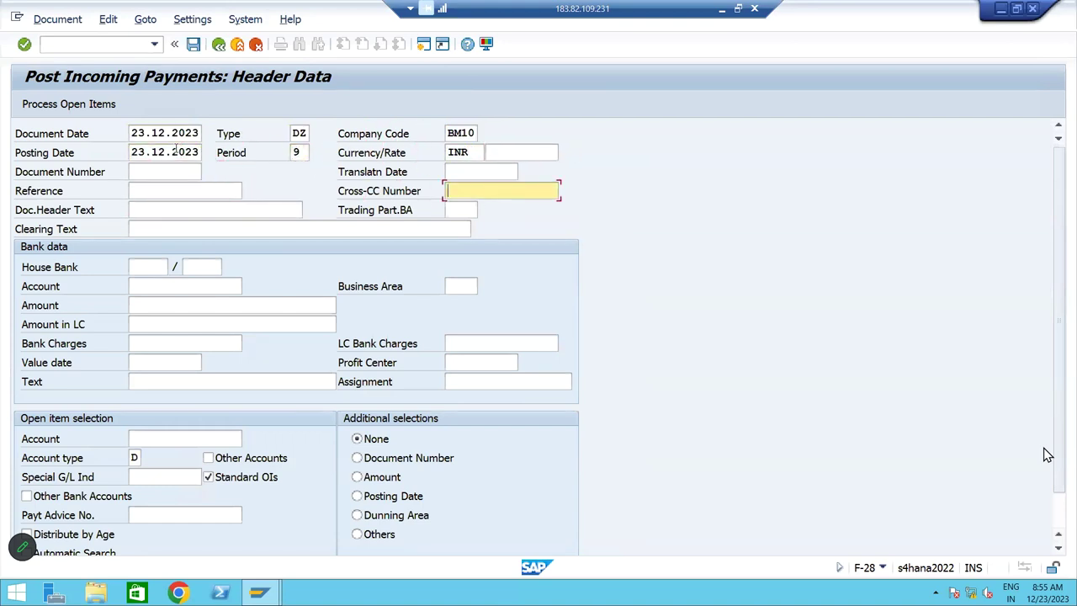
pyautogui.hotkey('shift', 'Tab')
pyautogui.press('Down')
pyautogui.press('Return')
# Enter bank account 220000 and amount 150000 in the payment header
pyautogui.press('Tab')
pyautogui.press('Tab')
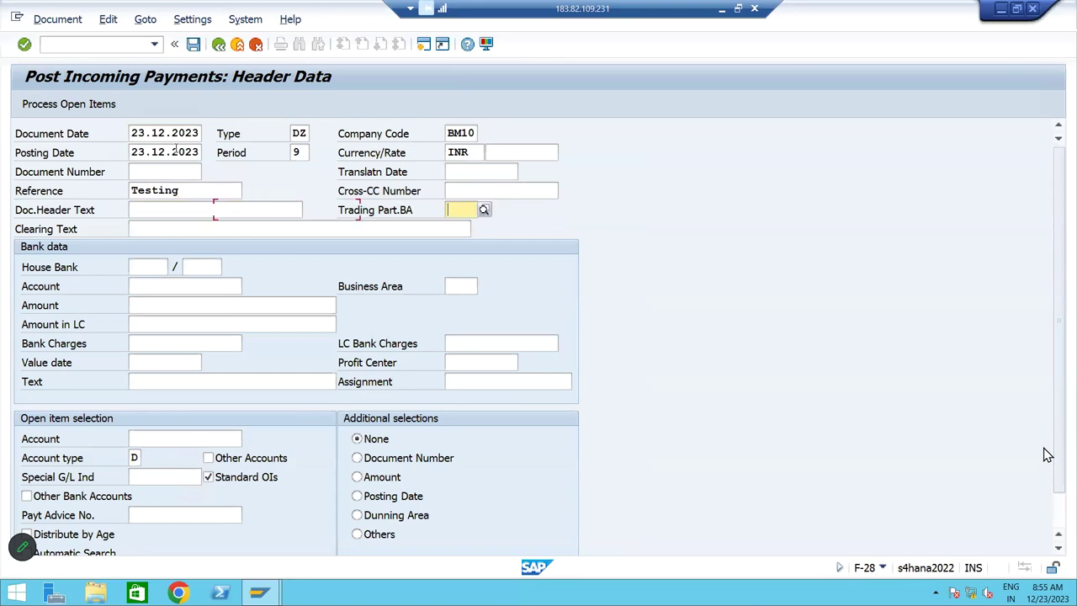
pyautogui.press('Tab')
pyautogui.press('Tab')
pyautogui.press('Tab')
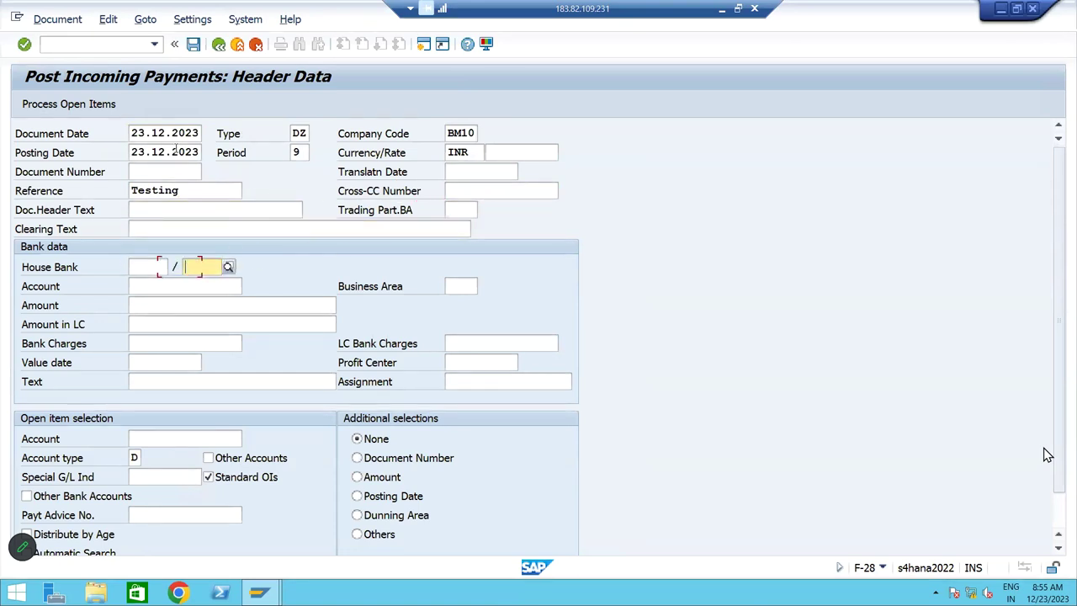
pyautogui.press('Tab')
pyautogui.press('Down')
pyautogui.press('Return')
pyautogui.press('Tab')
pyautogui.write('150000')
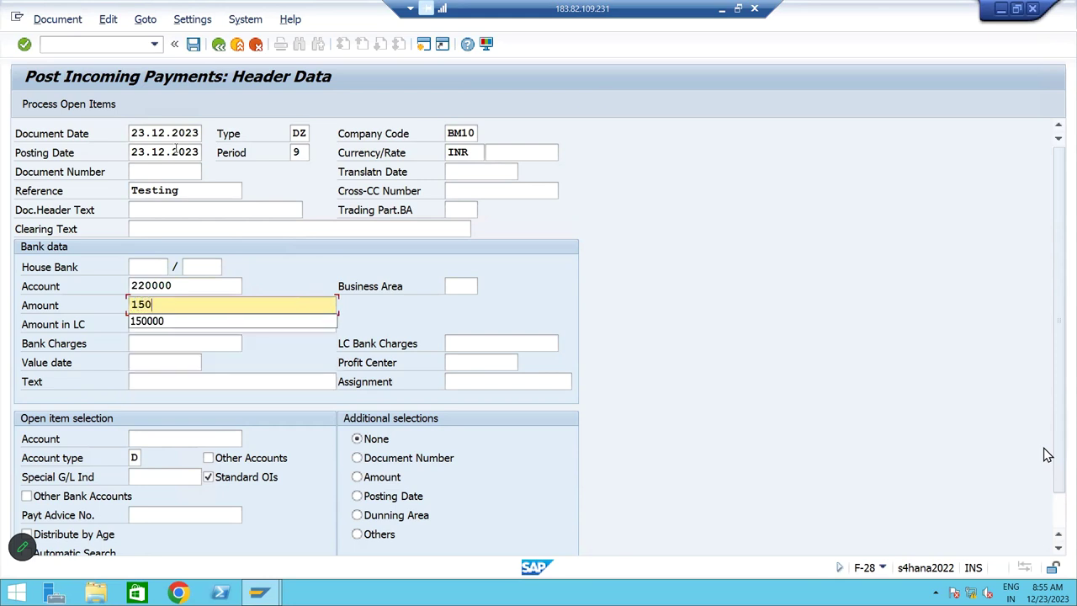
pyautogui.press('Tab')
pyautogui.press('Tab')
pyautogui.press('Tab')
pyautogui.press('Tab')
pyautogui.press('Tab')
pyautogui.press('Tab')
pyautogui.press('Tab')
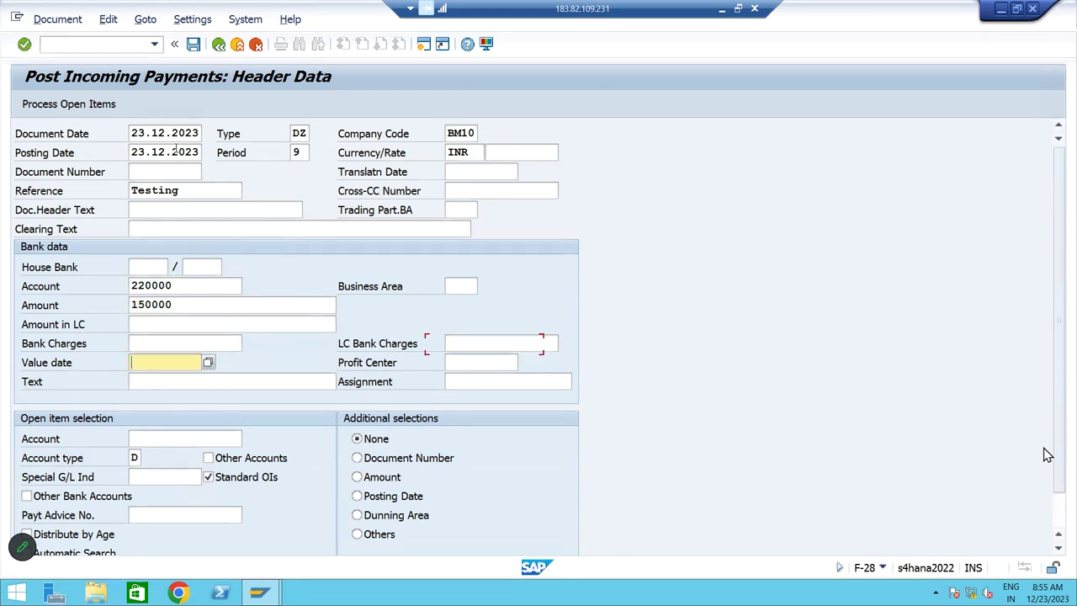
pyautogui.hotkey('shift', 'Tab')
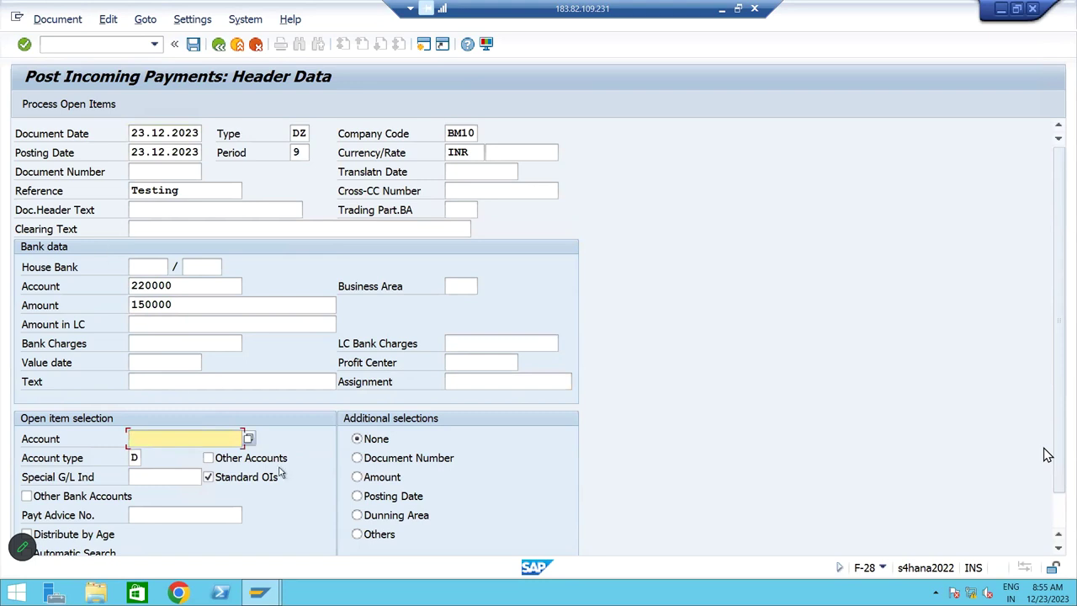
pyautogui.press('F4')
pyautogui.click(331, 431)
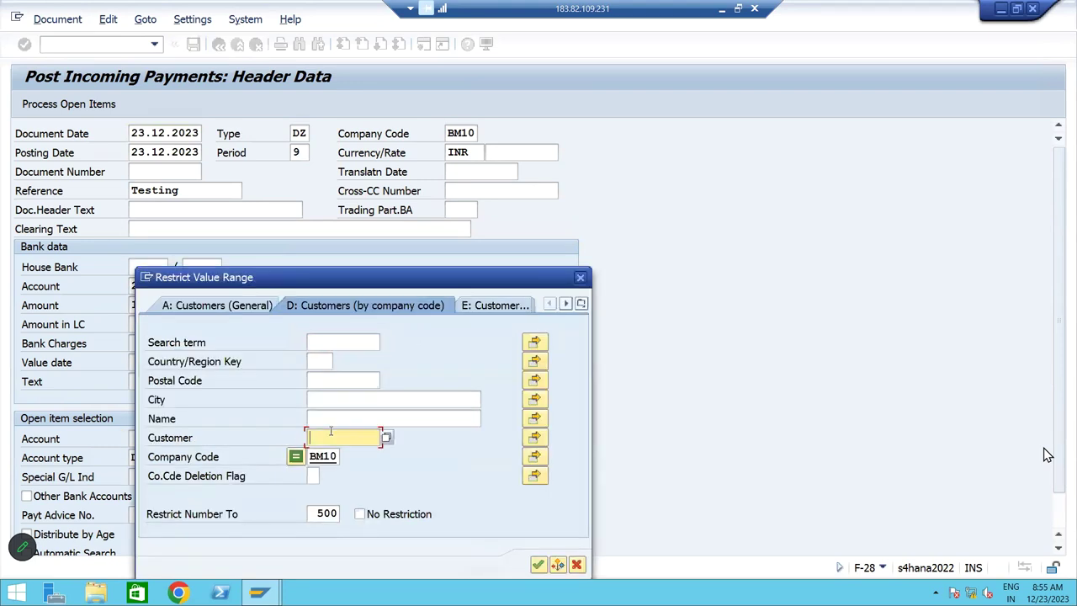
pyautogui.press('Return')
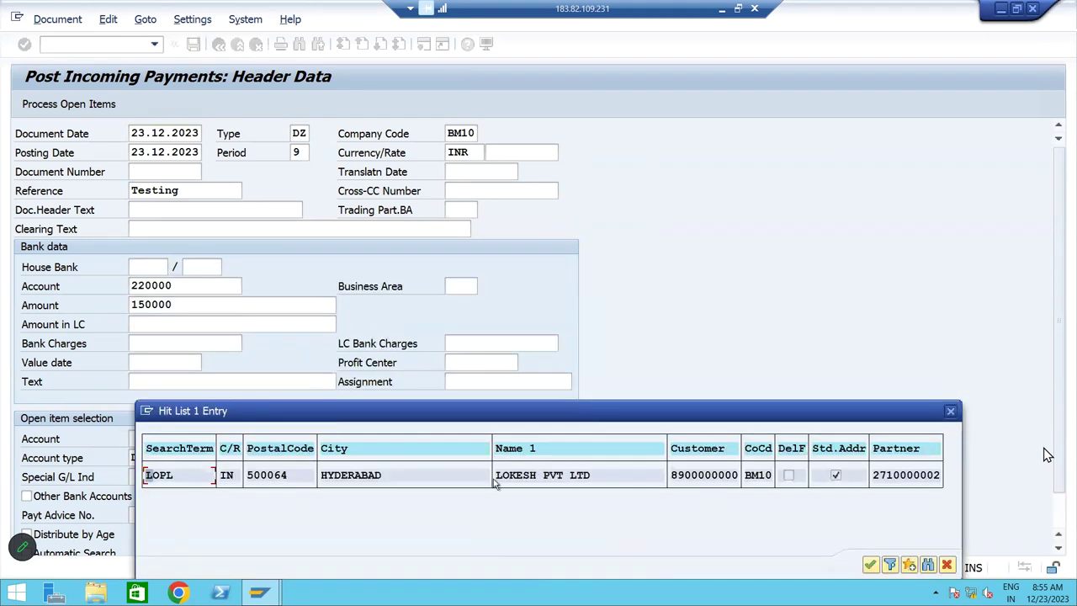
pyautogui.doubleClick(525, 477)
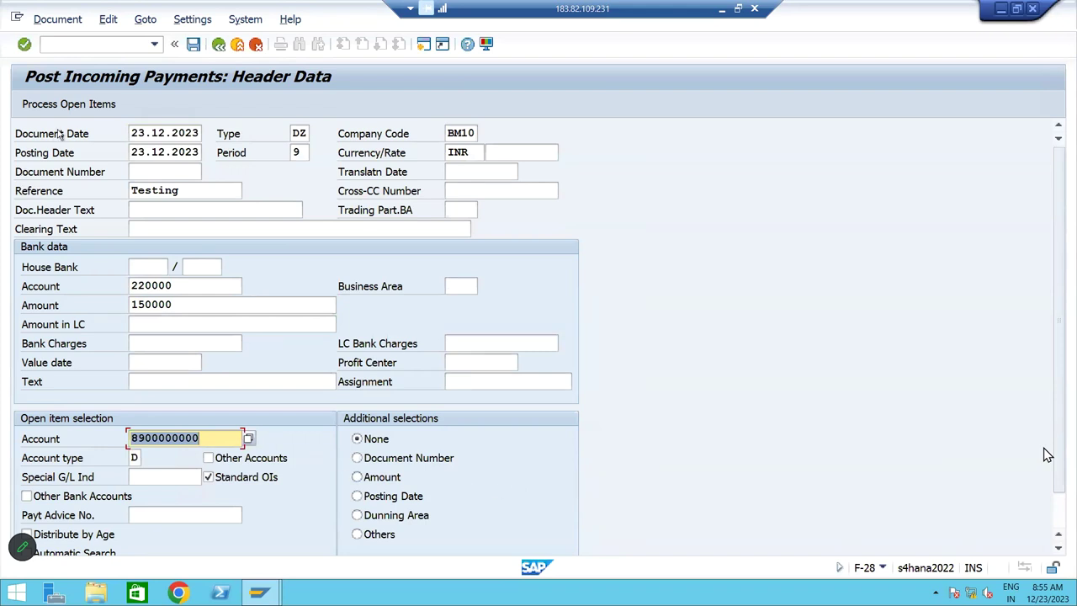
# Process open items and review the 200,000 invoice, 150,000 entered and 50,000 unassigned
pyautogui.click(72, 104)
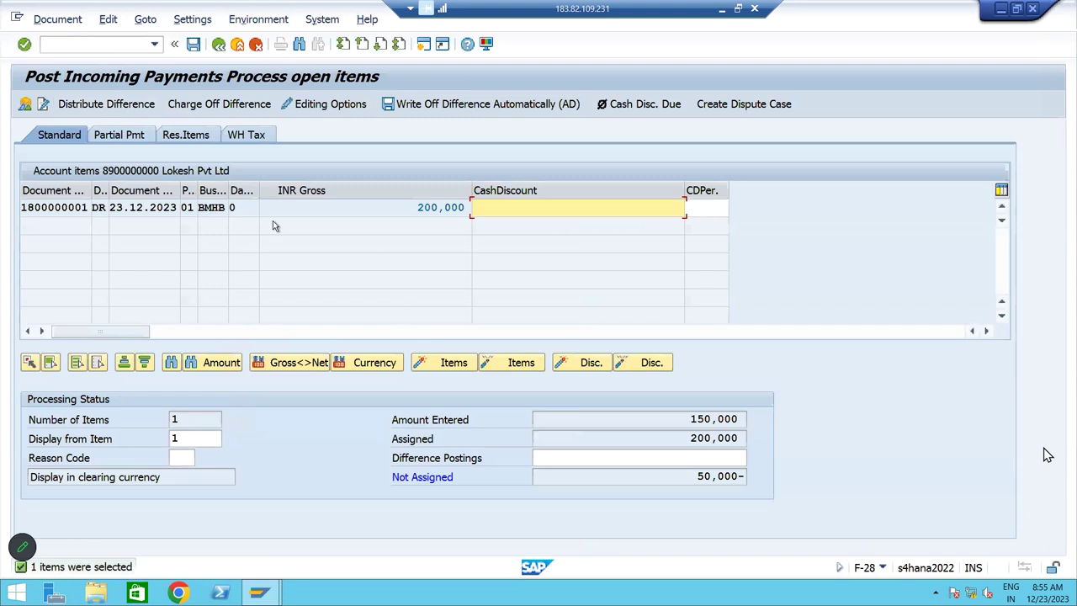
pyautogui.moveTo(414, 211); pyautogui.dragTo(482, 211)
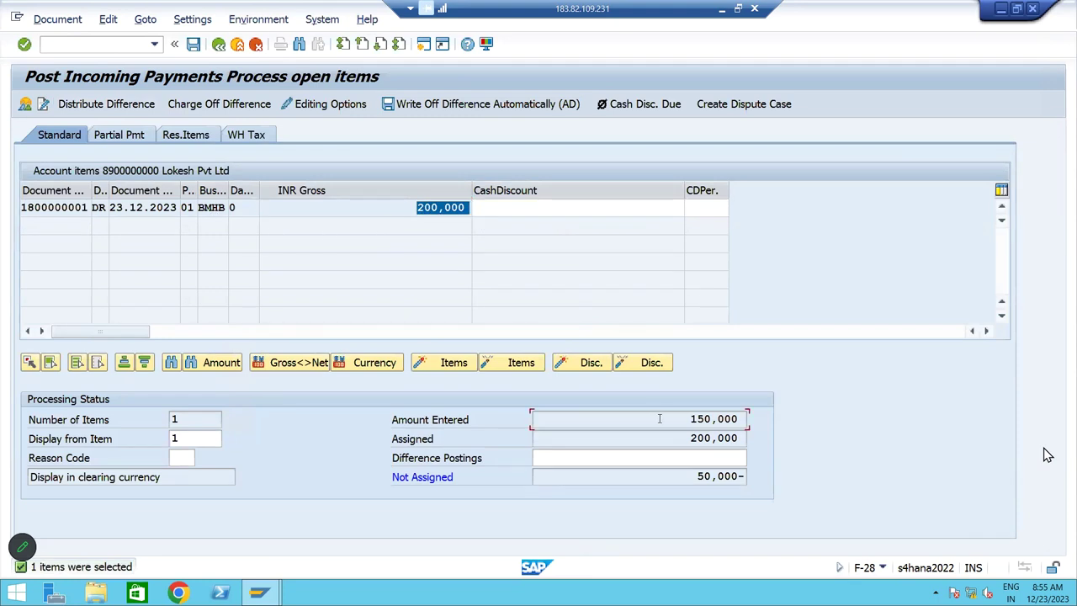
pyautogui.moveTo(688, 419); pyautogui.dragTo(860, 442)
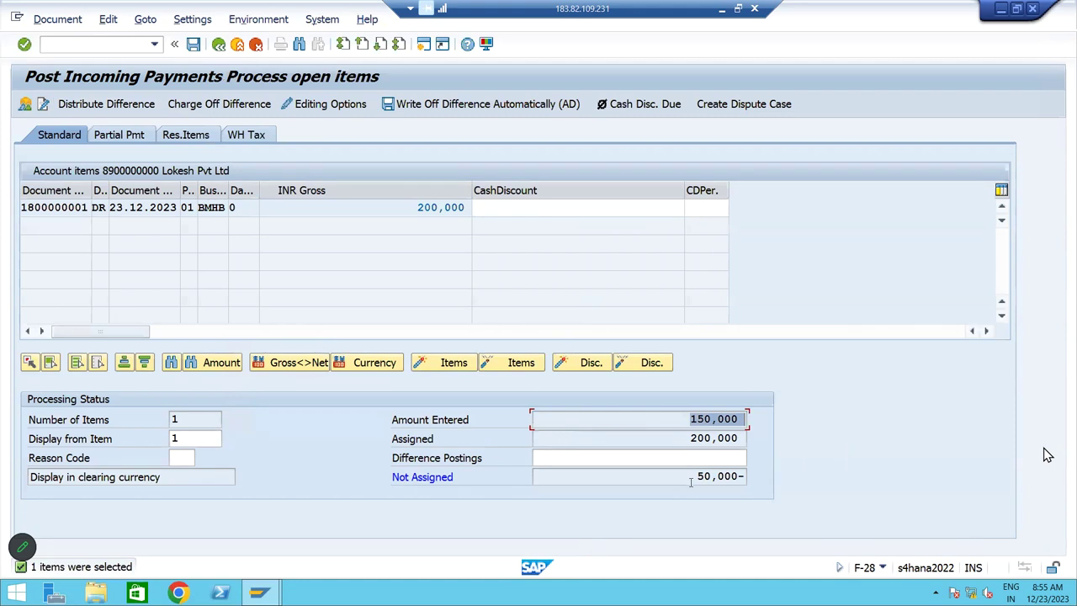
pyautogui.moveTo(691, 478); pyautogui.dragTo(789, 480)
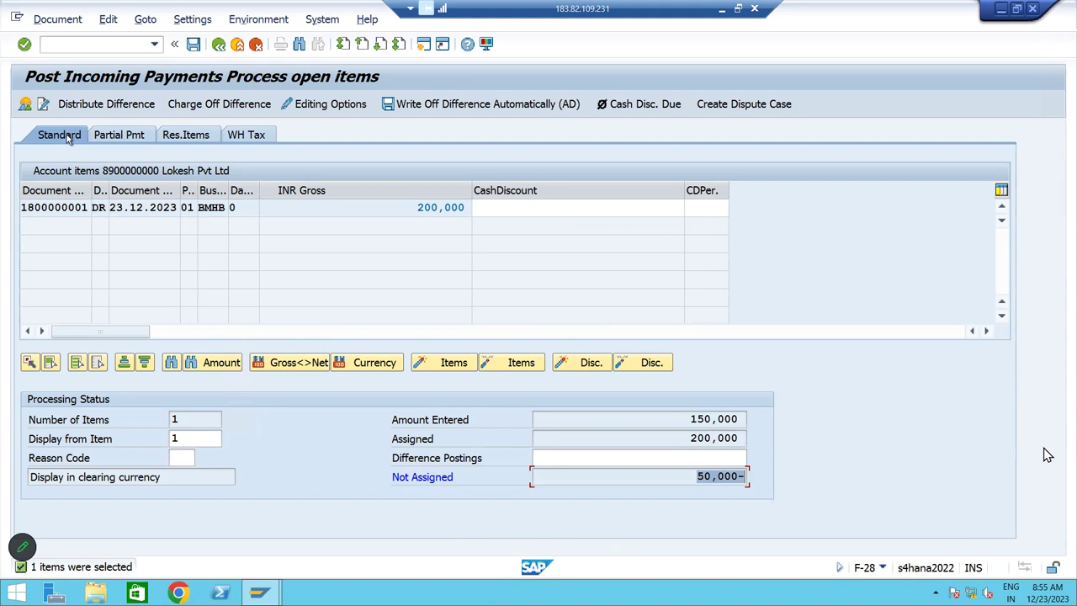
# Enter a 150,000 partial payment against the 200,000 invoice and simulate the posting
pyautogui.click(137, 137)
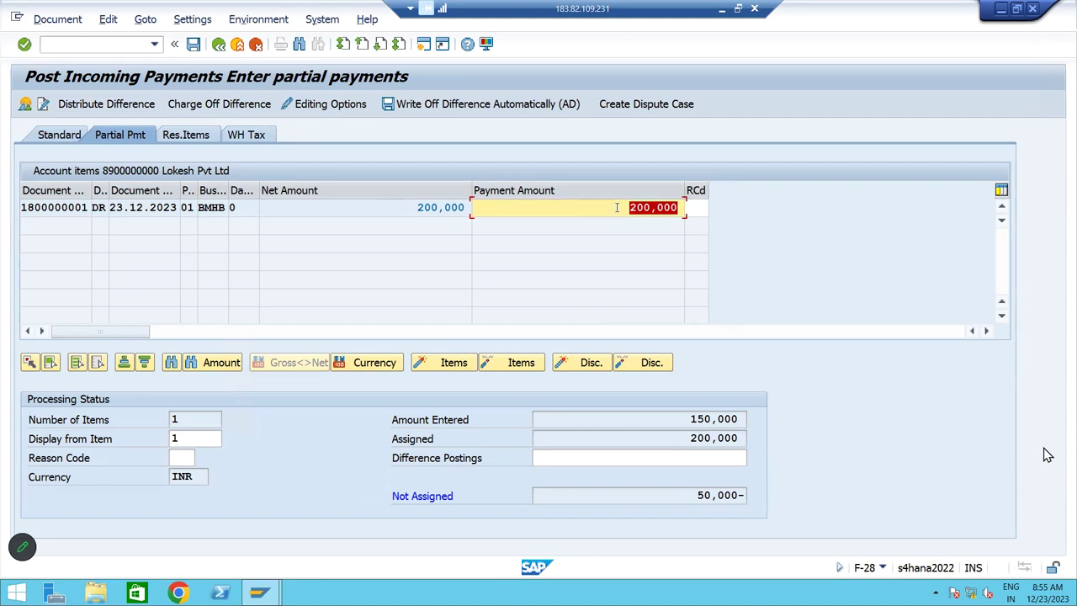
pyautogui.click(643, 206)
pyautogui.doubleClick(642, 206)
pyautogui.moveTo(400, 209); pyautogui.dragTo(494, 208)
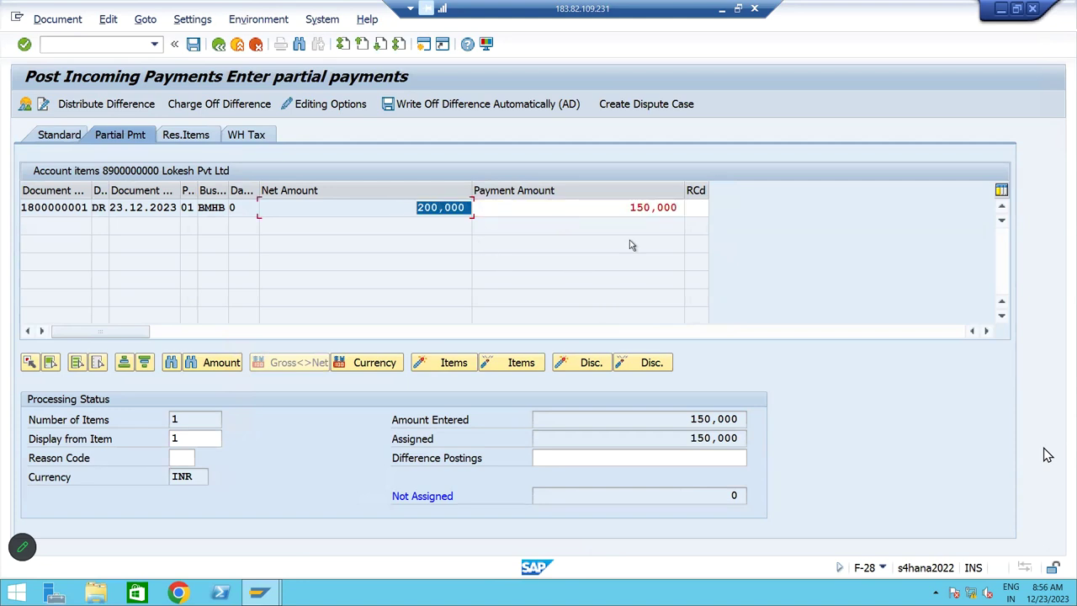
pyautogui.moveTo(622, 208); pyautogui.dragTo(683, 208)
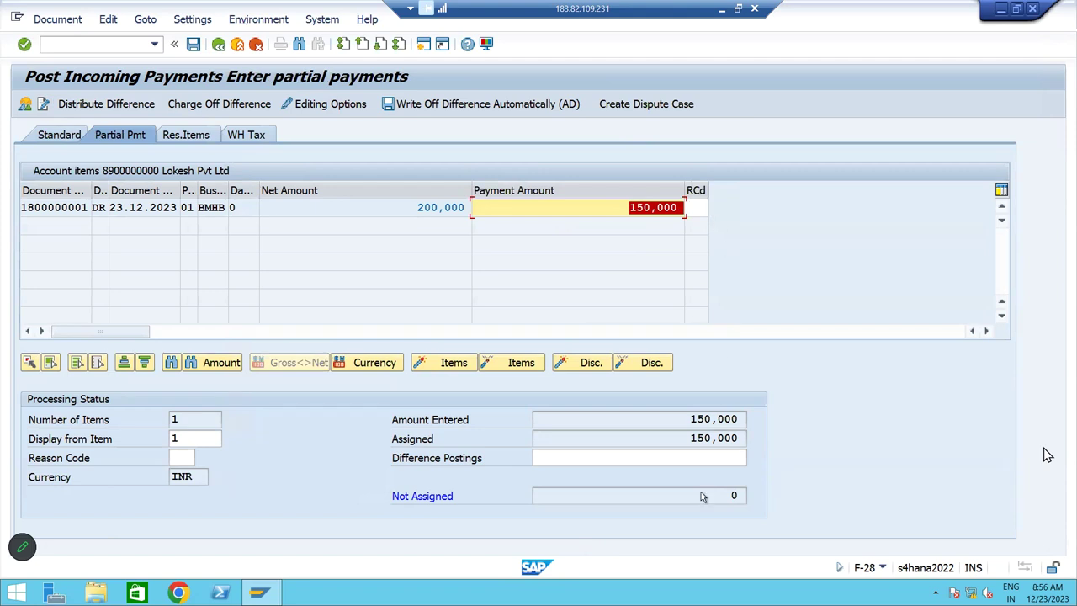
pyautogui.click(62, 21)
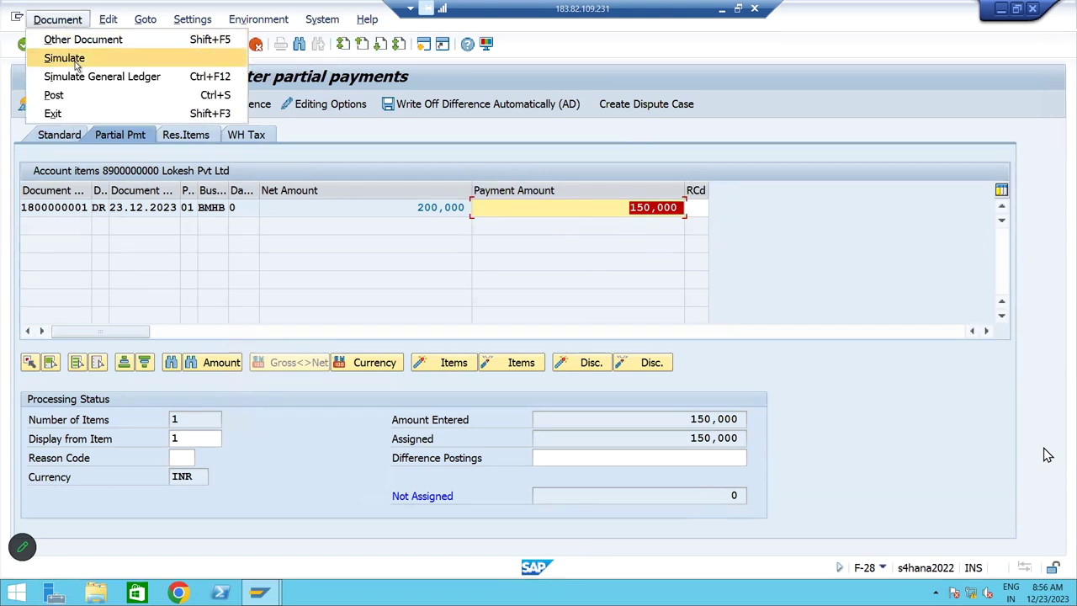
pyautogui.click(72, 59)
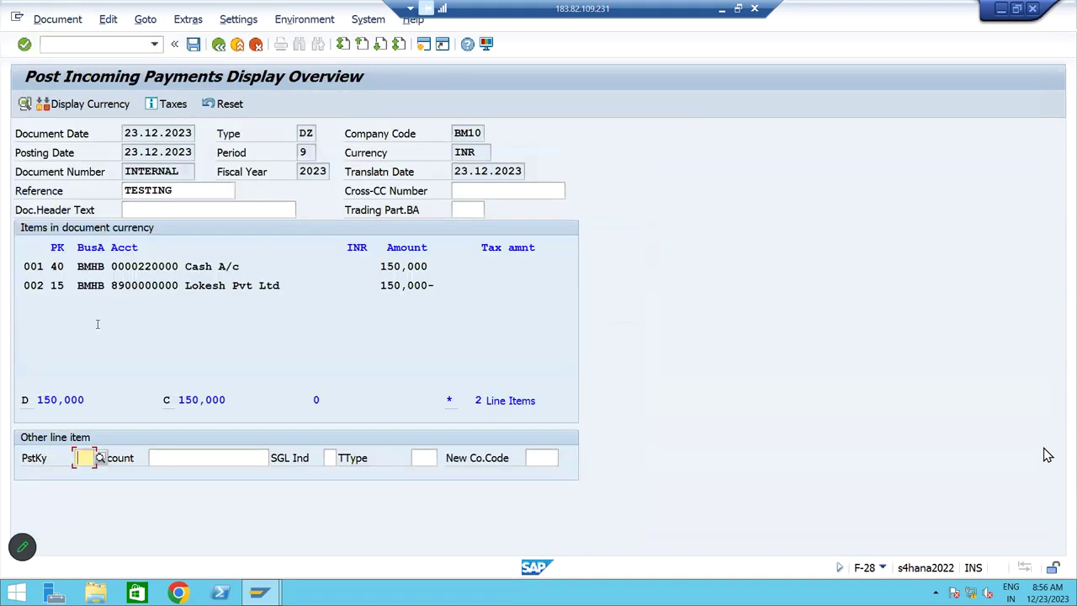
pyautogui.moveTo(53, 268); pyautogui.dragTo(287, 267)
pyautogui.moveTo(53, 286); pyautogui.dragTo(313, 286)
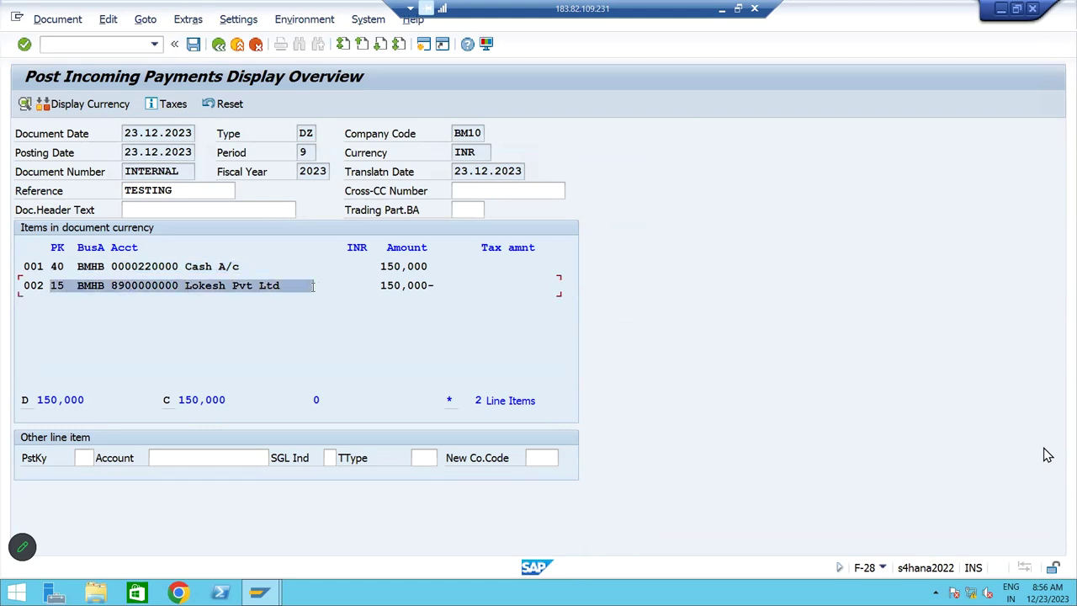
pyautogui.moveTo(53, 267); pyautogui.dragTo(308, 263)
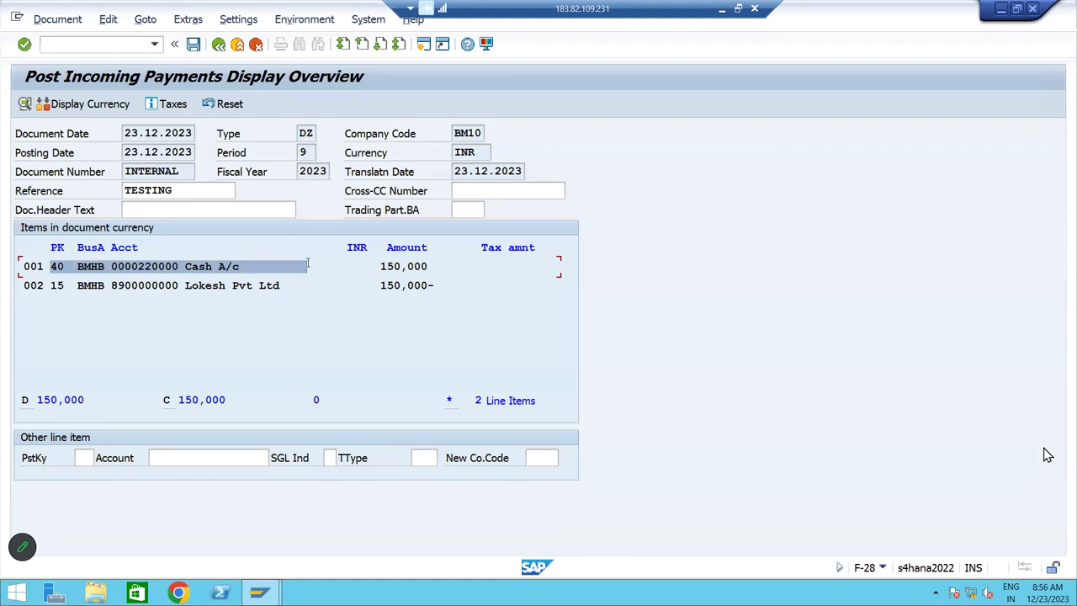
pyautogui.click(194, 46)
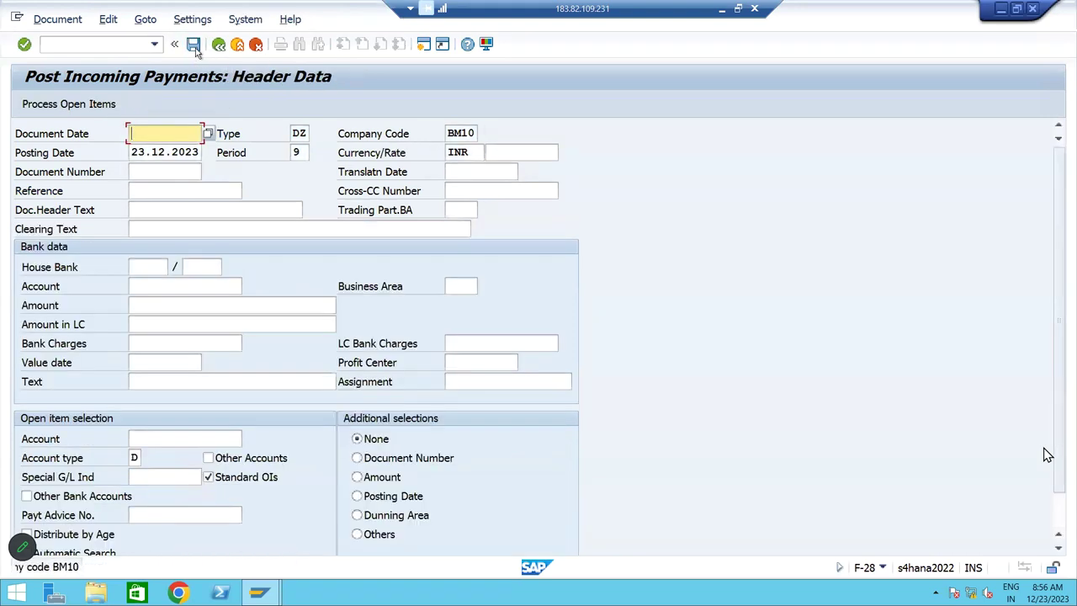
pyautogui.click(57, 18)
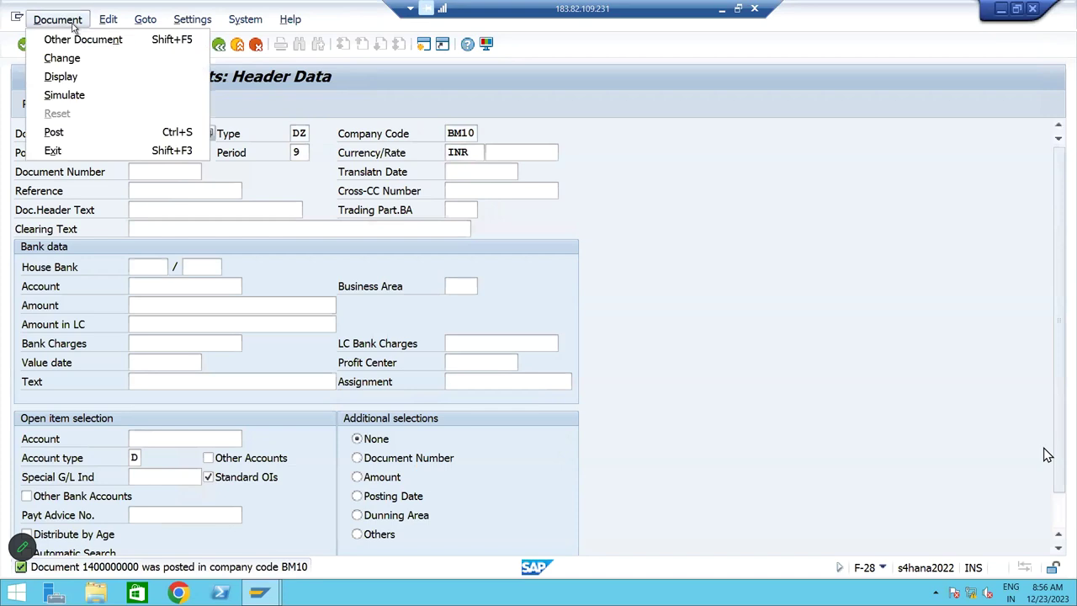
pyautogui.click(65, 75)
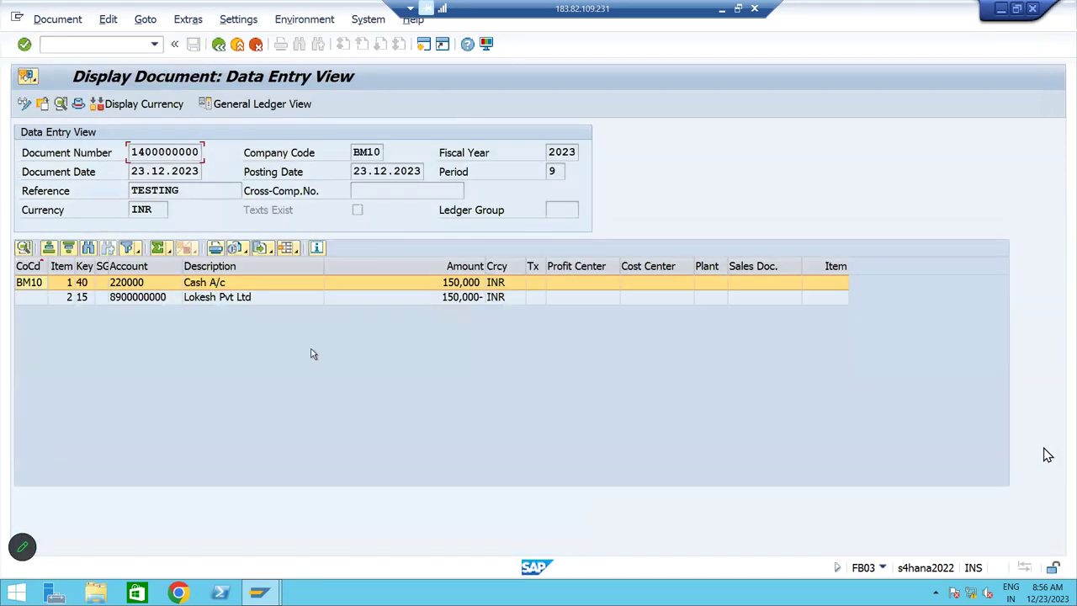
pyautogui.click(250, 107)
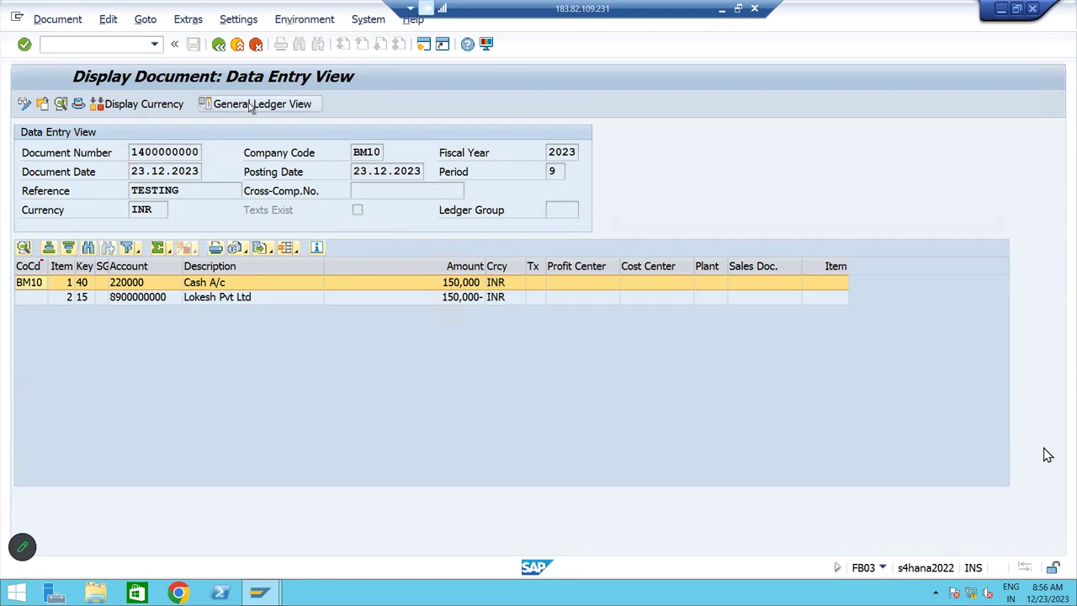
pyautogui.click(595, 315)
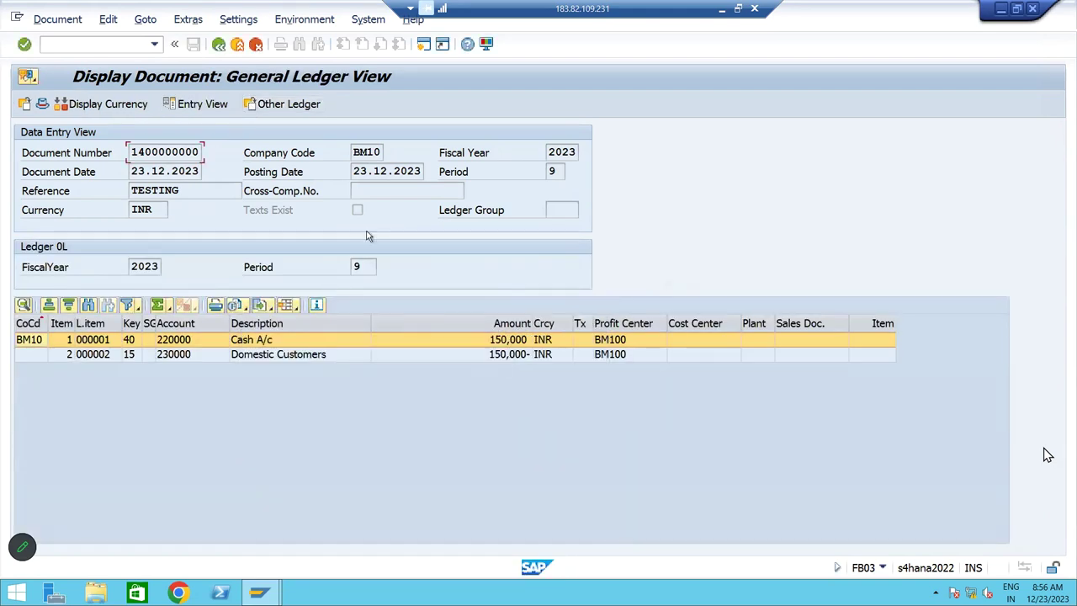
# Exit payment entry without saving and minimize SAP to show the Excel notes
pyautogui.click(220, 46)
pyautogui.click(220, 45)
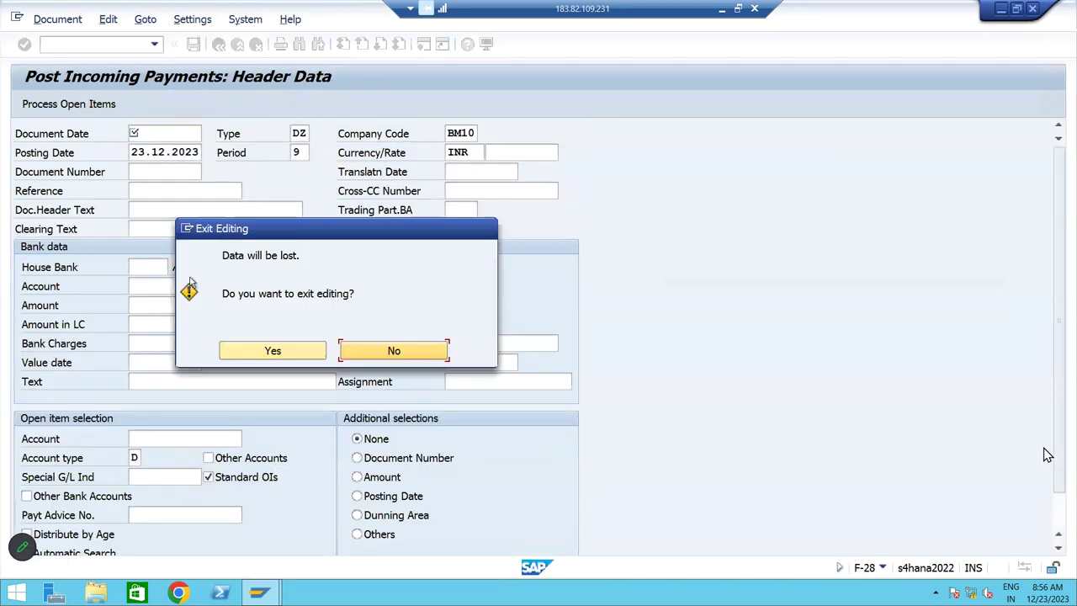
pyautogui.click(272, 350)
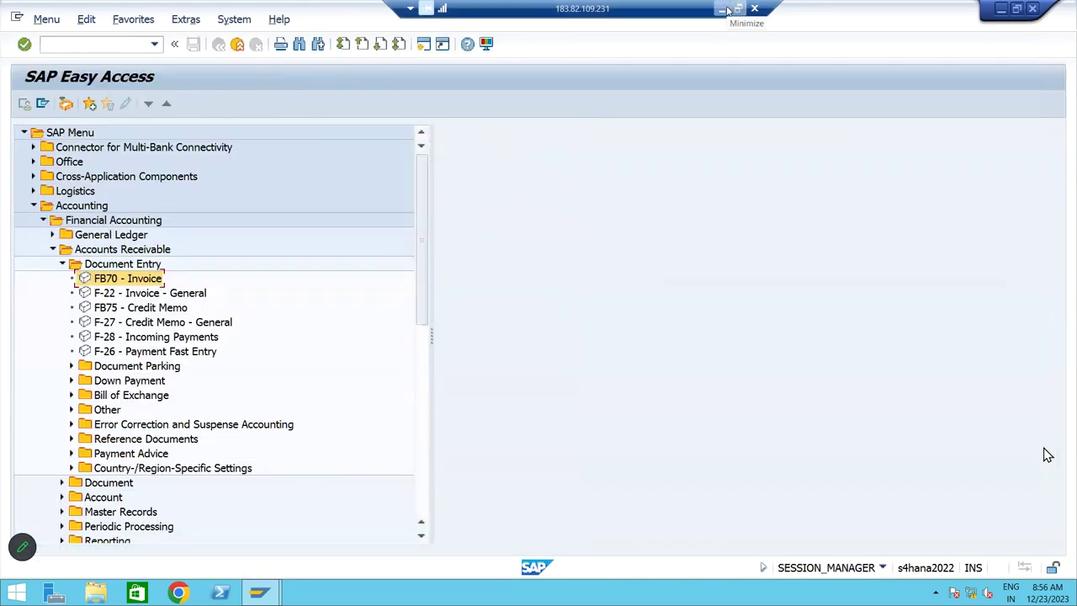
pyautogui.click(728, 10)
pyautogui.press('Right')
pyautogui.press('Right')
pyautogui.press('Right')
pyautogui.press('Right')
pyautogui.press('Right')
pyautogui.press('Right')
pyautogui.press('Right')
pyautogui.press('Right')
pyautogui.press('Right')
pyautogui.press('Right')
pyautogui.press('Right')
pyautogui.press('Right')
pyautogui.press('Right')
pyautogui.press('Right')
pyautogui.press('Right')
pyautogui.press('Right')
pyautogui.press('Right')
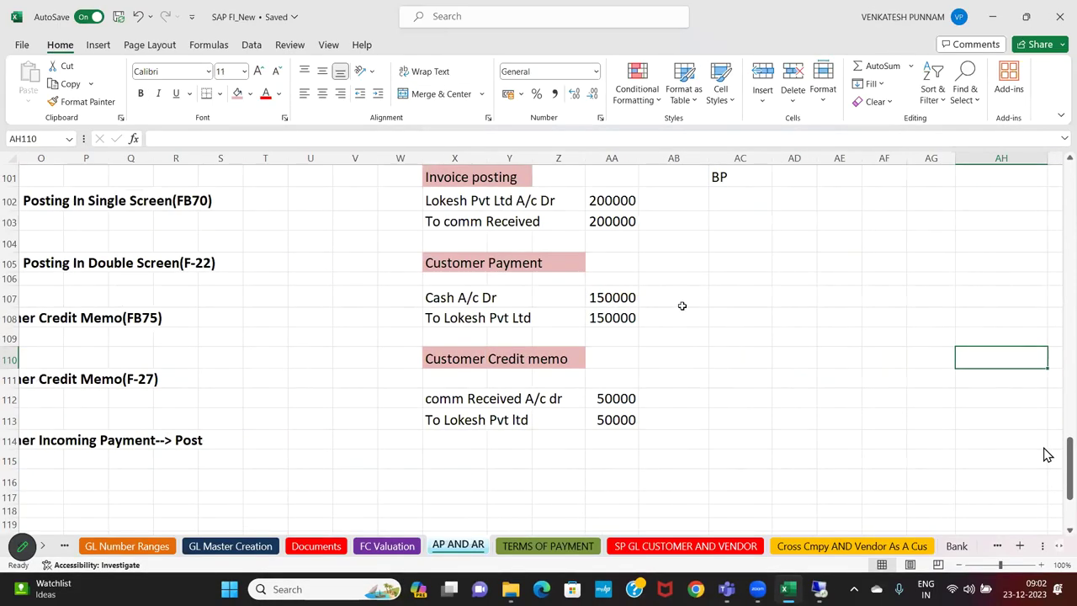
# Compare the invoice amounts in AA102:AA103 with the payment amounts in AA107:AA108, then return to SAP
pyautogui.moveTo(627, 200); pyautogui.dragTo(628, 219)
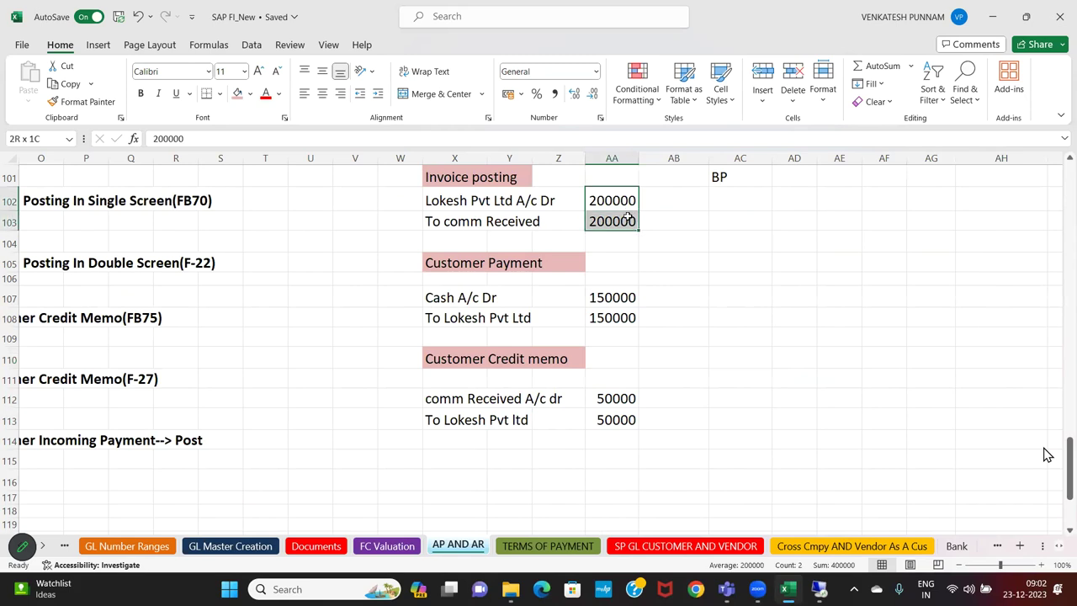
pyautogui.click(627, 294)
pyautogui.moveTo(628, 294); pyautogui.dragTo(625, 312)
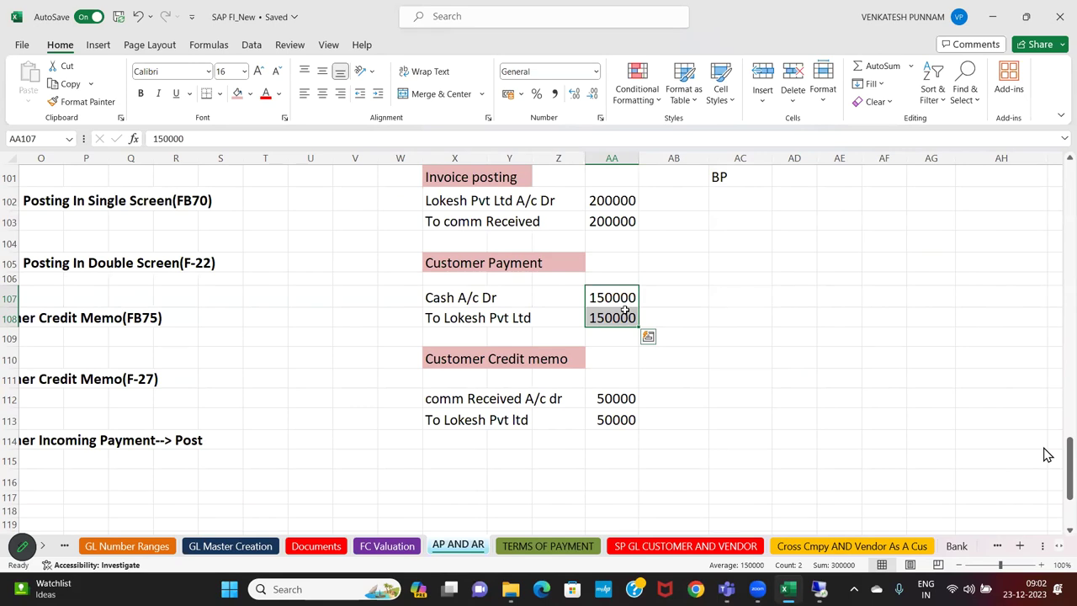
pyautogui.click(731, 263)
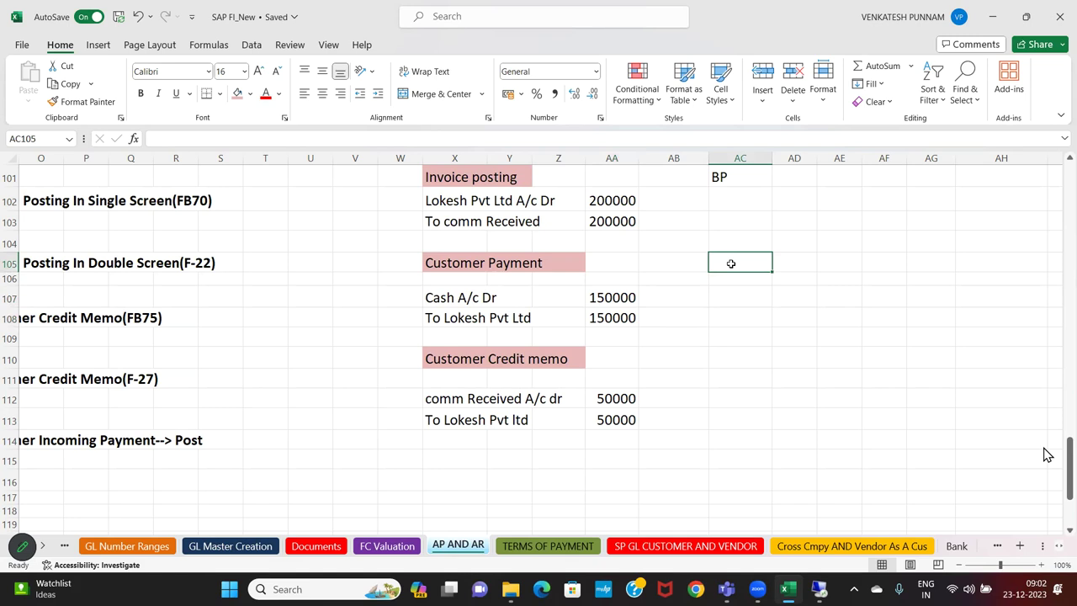
pyautogui.click(825, 594)
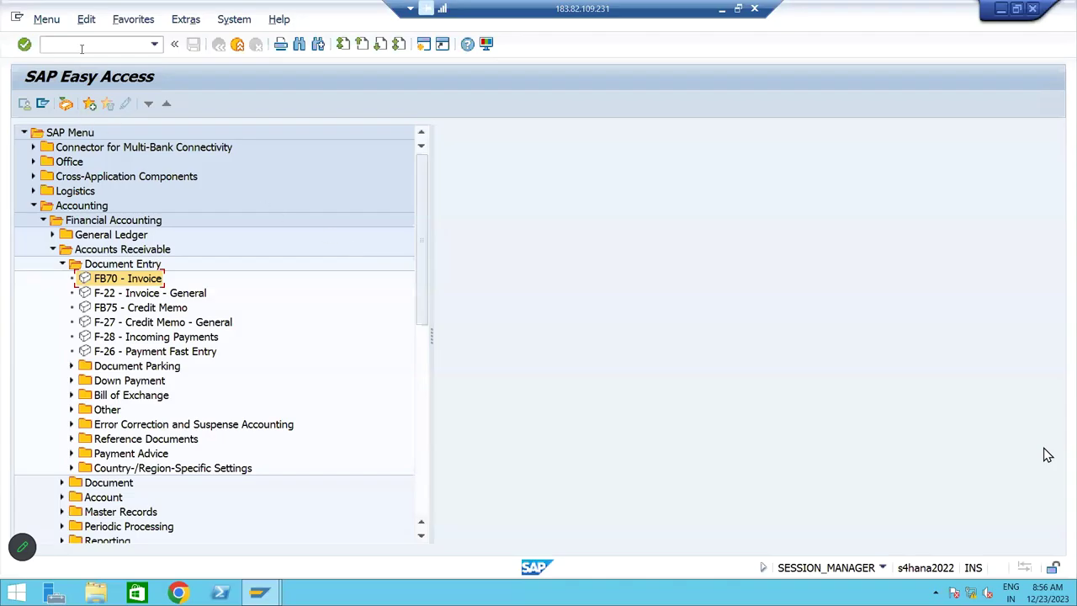
pyautogui.write('FBL5N')
pyautogui.press('Return')
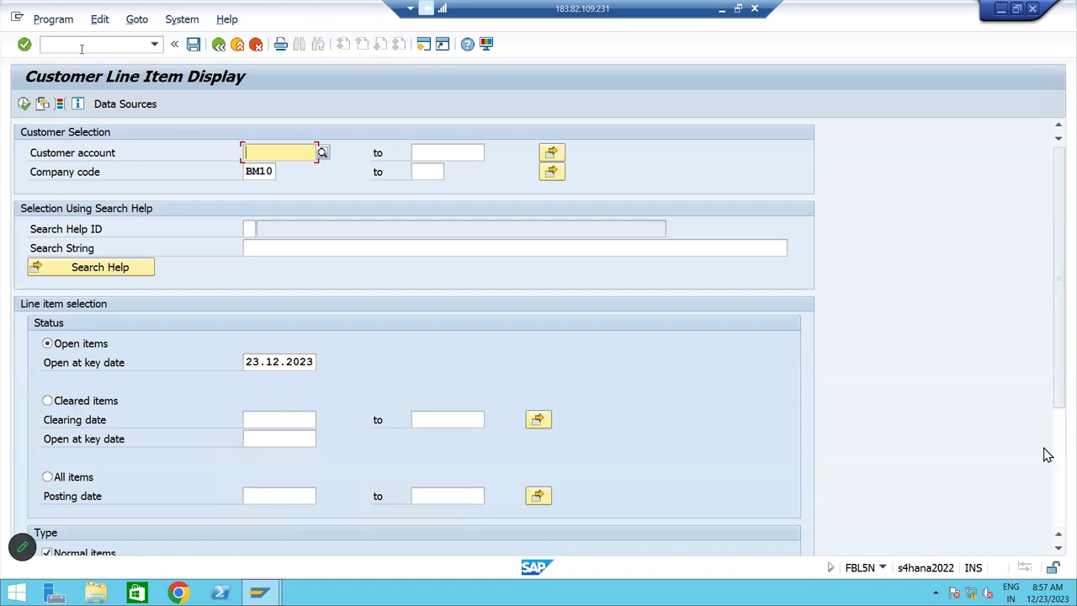
pyautogui.click(324, 154)
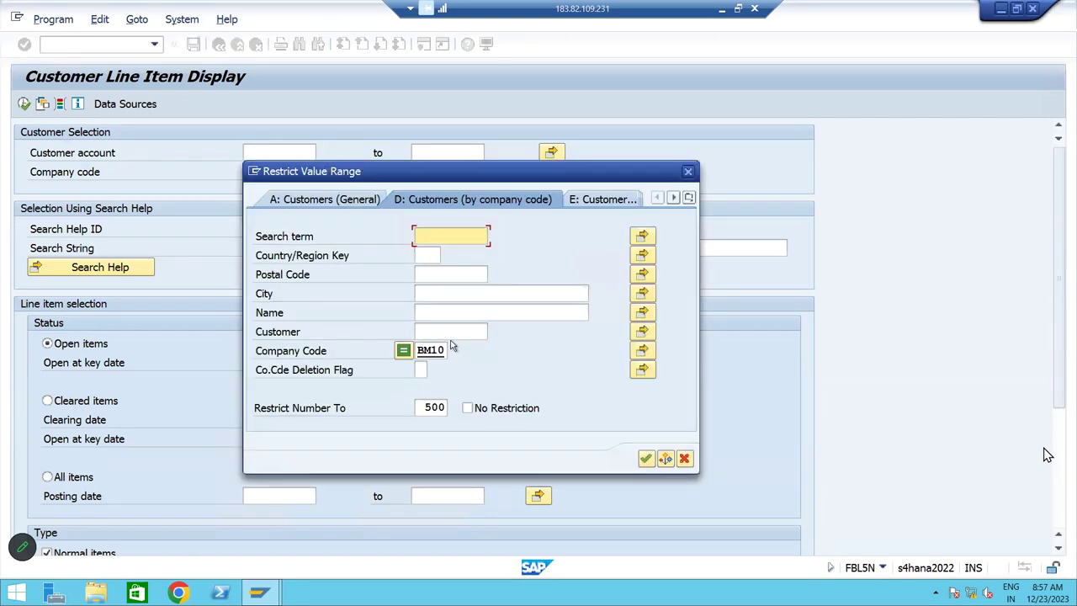
pyautogui.click(452, 334)
pyautogui.press('Return')
pyautogui.doubleClick(610, 243)
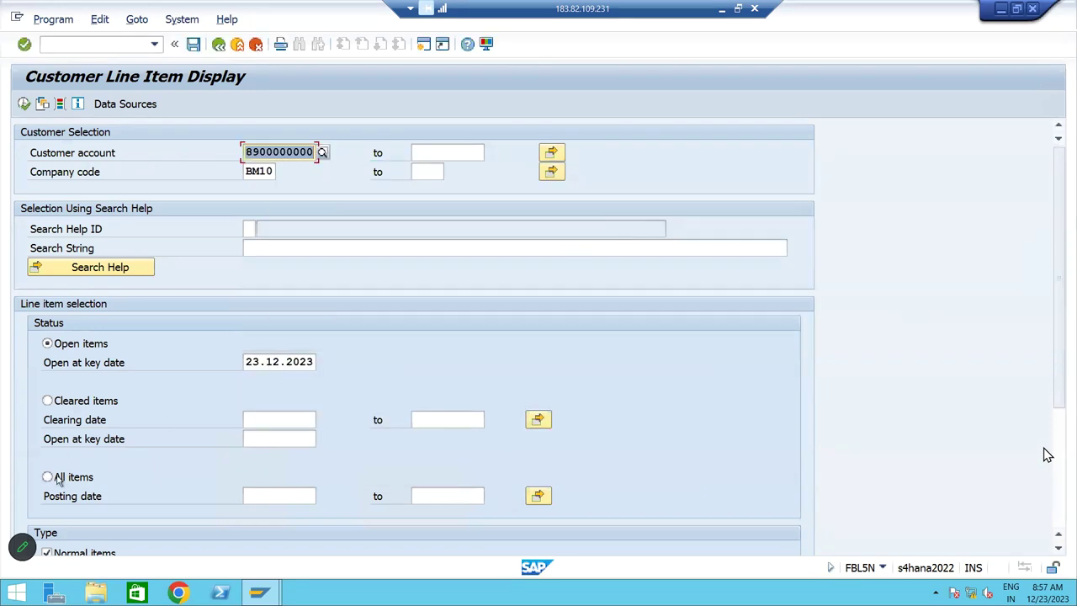
pyautogui.click(58, 478)
pyautogui.click(25, 103)
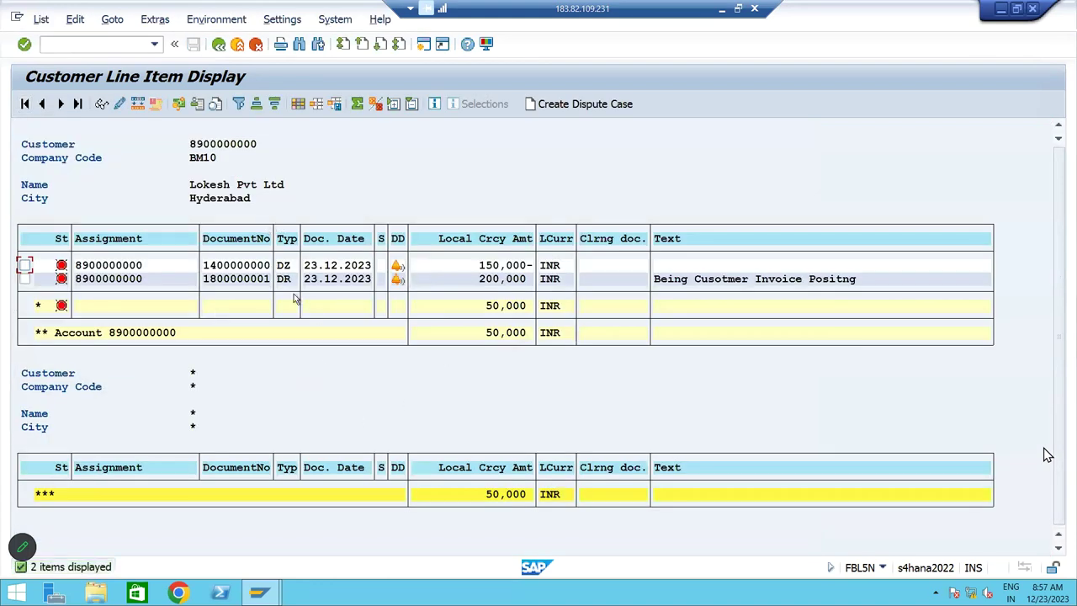
# Review the DR invoice of 200,000, DZ payment of 150,000- and 50,000 balance
pyautogui.click(283, 283)
pyautogui.click(293, 268)
pyautogui.click(486, 286)
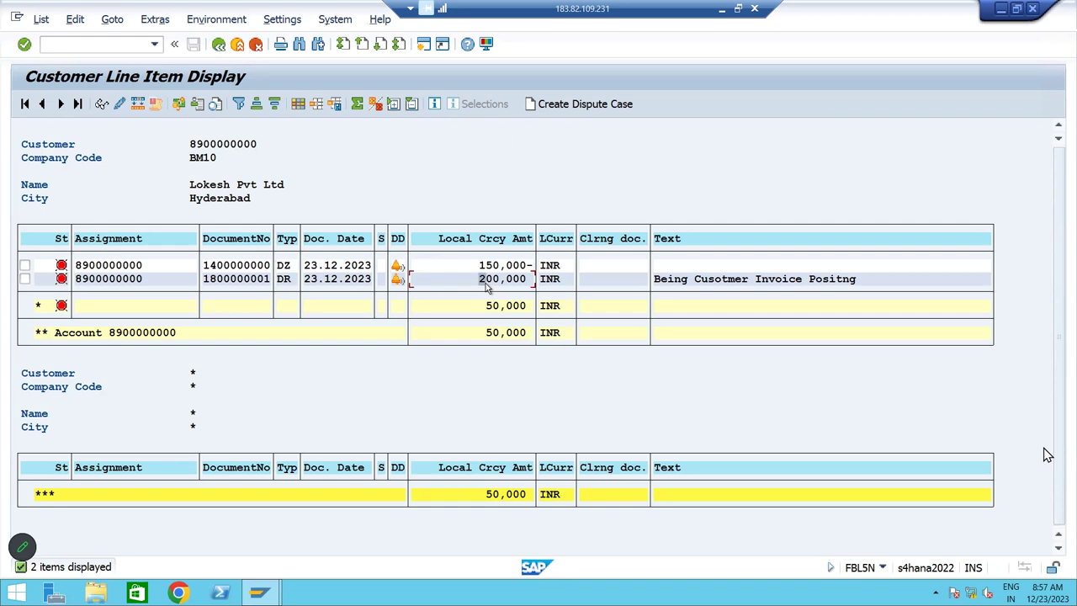
pyautogui.click(487, 266)
pyautogui.click(503, 332)
pyautogui.doubleClick(246, 265)
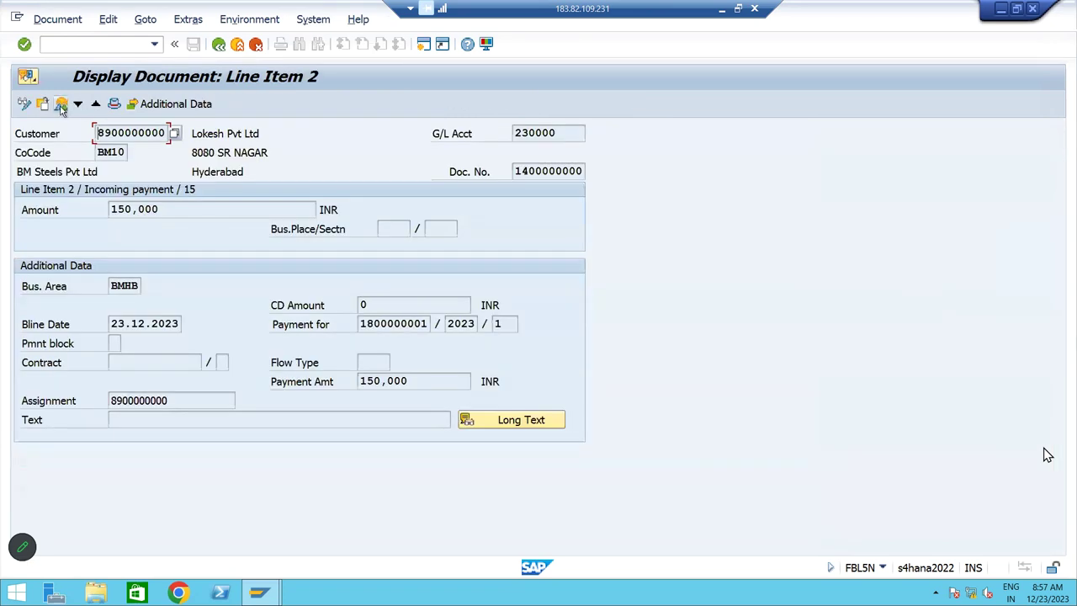
pyautogui.press('F3')
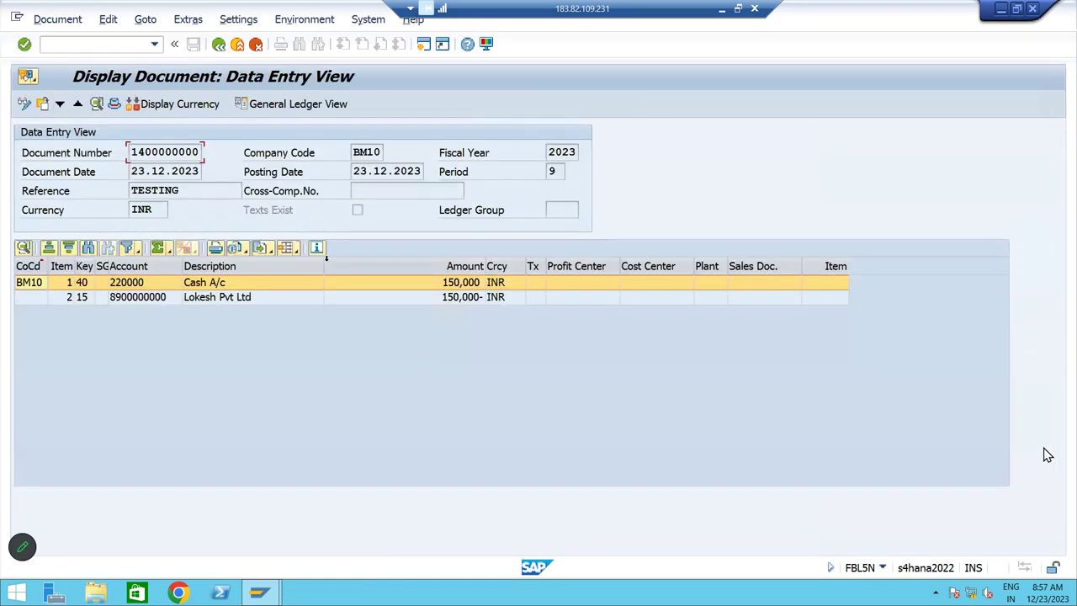
pyautogui.click(218, 45)
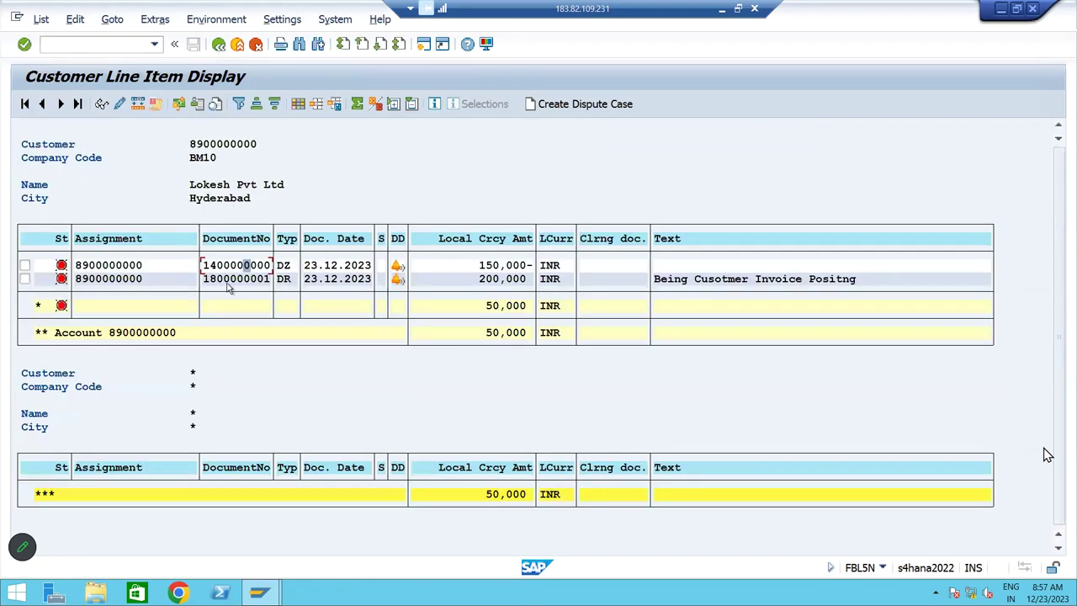
pyautogui.doubleClick(227, 283)
pyautogui.click(62, 104)
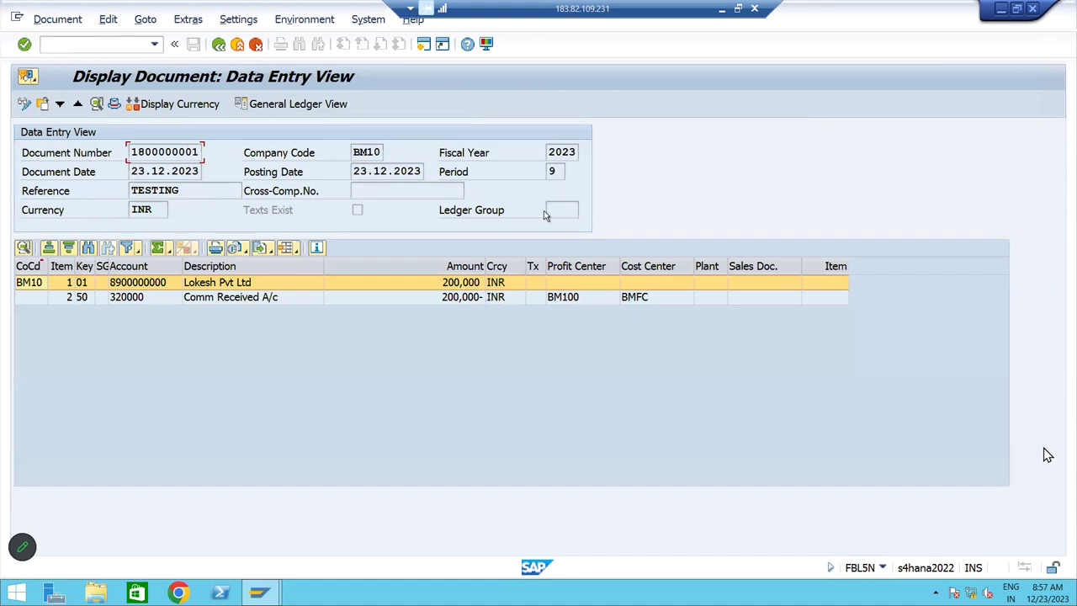
pyautogui.click(218, 44)
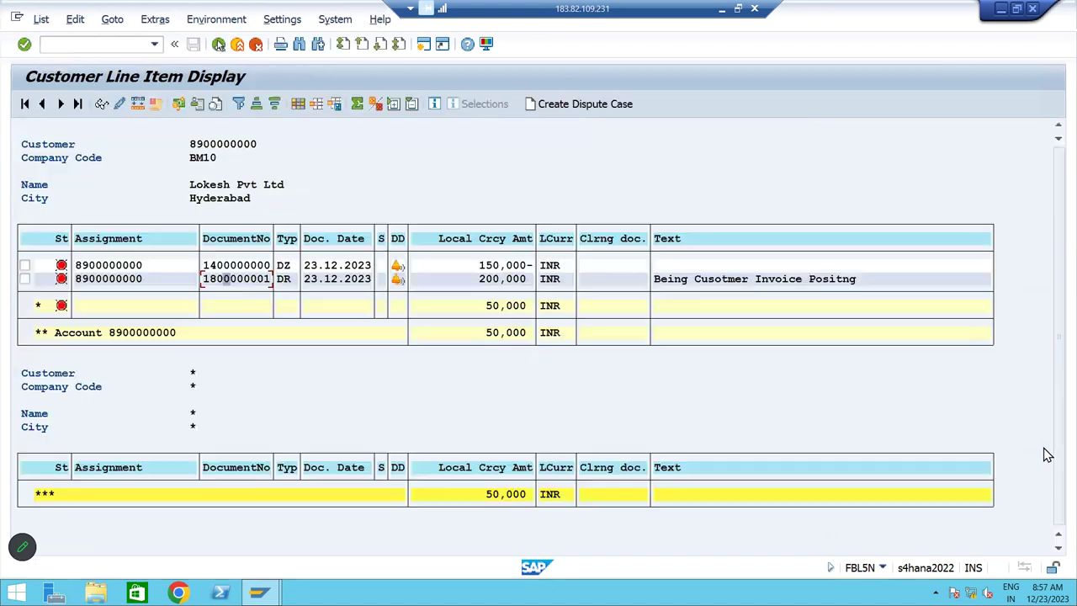
# Back out to SAP Easy Access and minimize SAP to reveal the Excel workbook
pyautogui.click(221, 46)
pyautogui.click(221, 45)
pyautogui.click(221, 46)
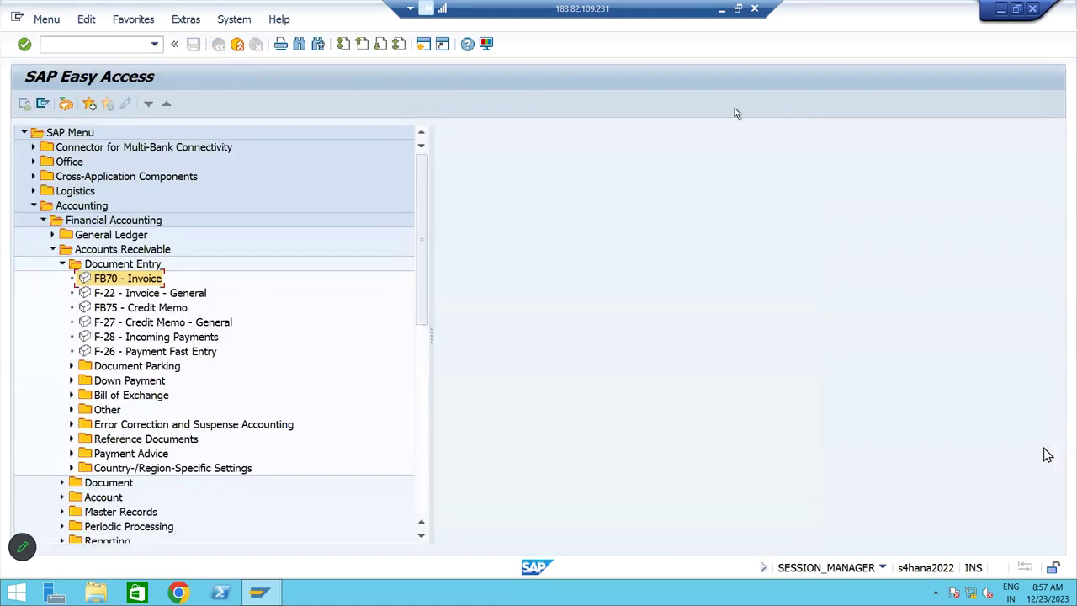
pyautogui.click(721, 8)
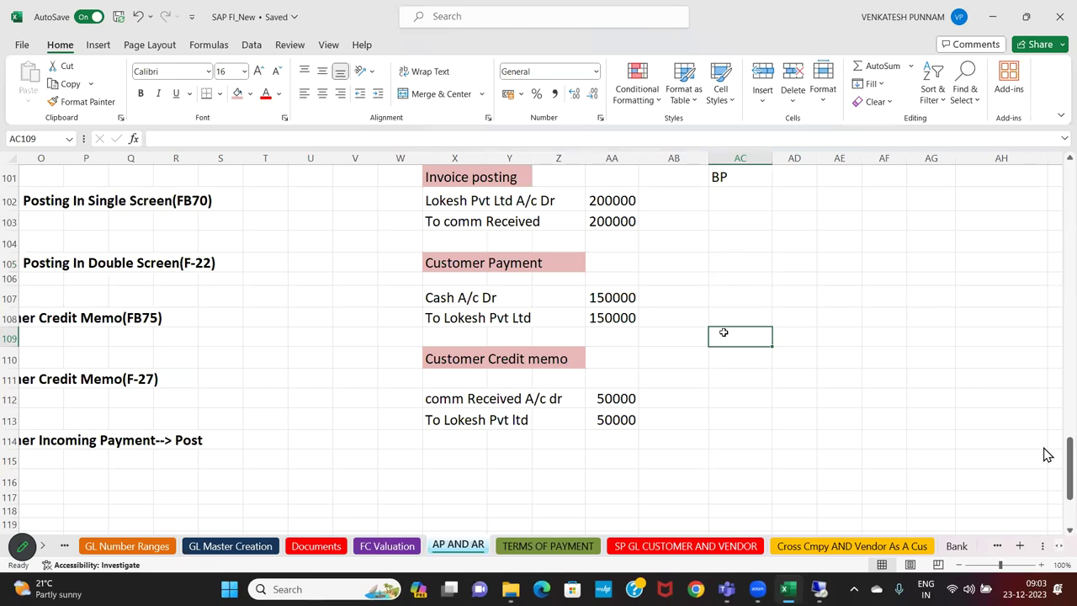
# Enter F-28 in cell AC105 beside Customer Payment, then clear it again
pyautogui.click(760, 270)
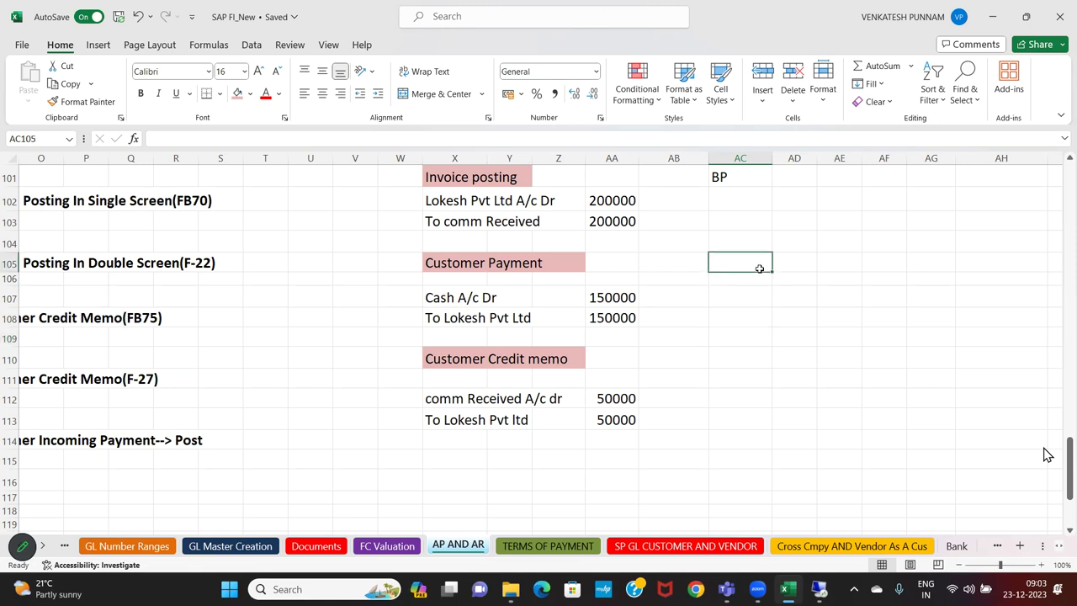
pyautogui.write('F-28')
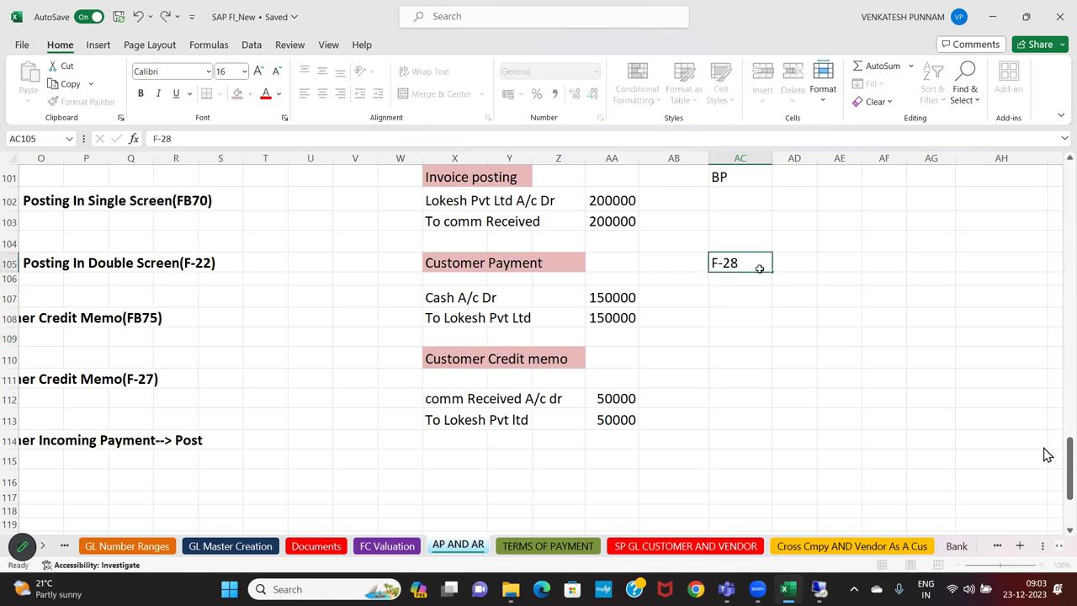
pyautogui.press('Return')
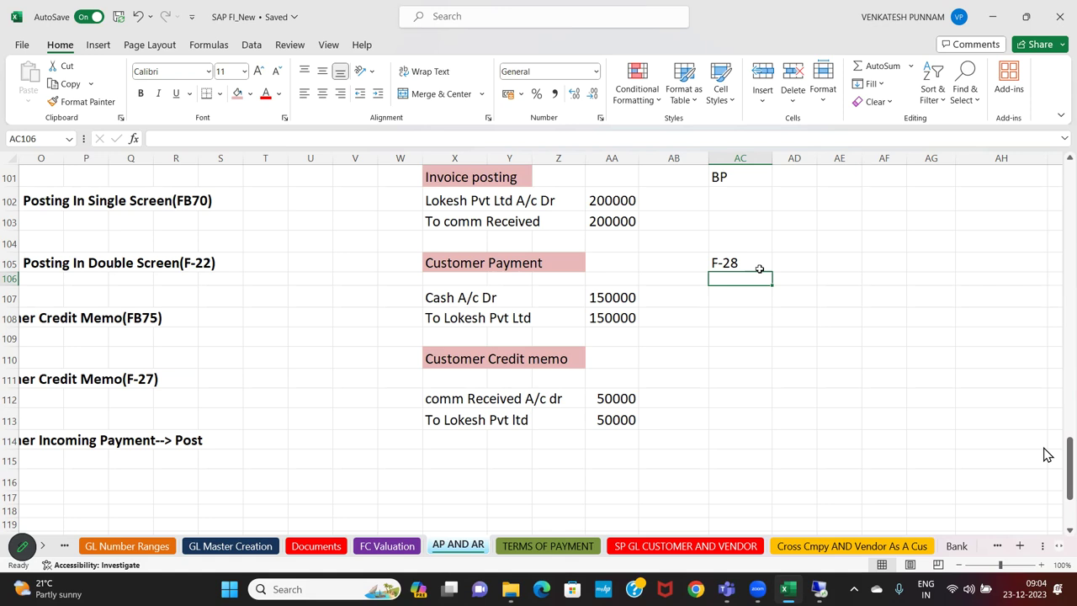
pyautogui.click(759, 269)
pyautogui.press('Delete')
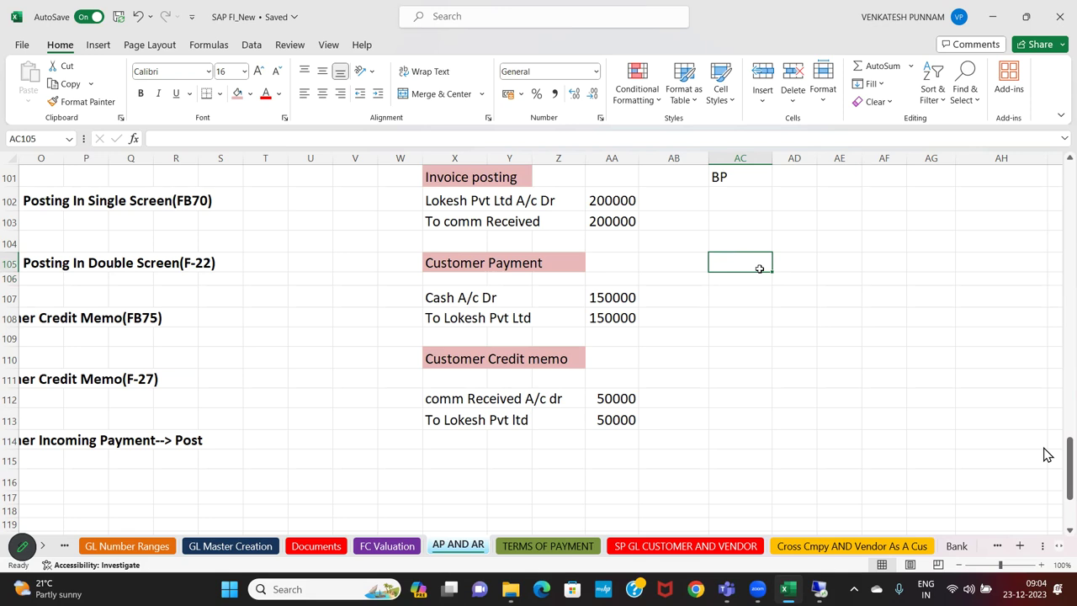
# Review the customer credit memo notes' T Codes FB75 and F-27, then return to SAP
pyautogui.moveTo(389, 354); pyautogui.dragTo(651, 412)
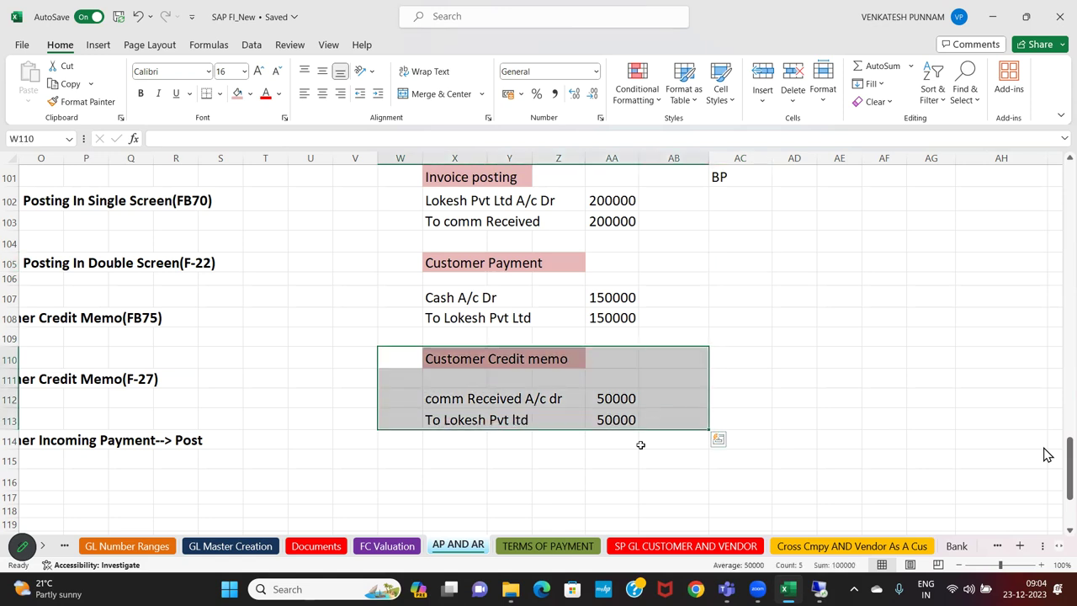
pyautogui.click(640, 440)
pyautogui.press('Left')
pyautogui.press('Left')
pyautogui.press('Left')
pyautogui.press('Left')
pyautogui.press('Left')
pyautogui.press('Left')
pyautogui.press('Left')
pyautogui.press('Left')
pyautogui.press('Left')
pyautogui.press('Left')
pyautogui.press('Left')
pyautogui.press('Left')
pyautogui.press('Left')
pyautogui.press('Left')
pyautogui.press('Left')
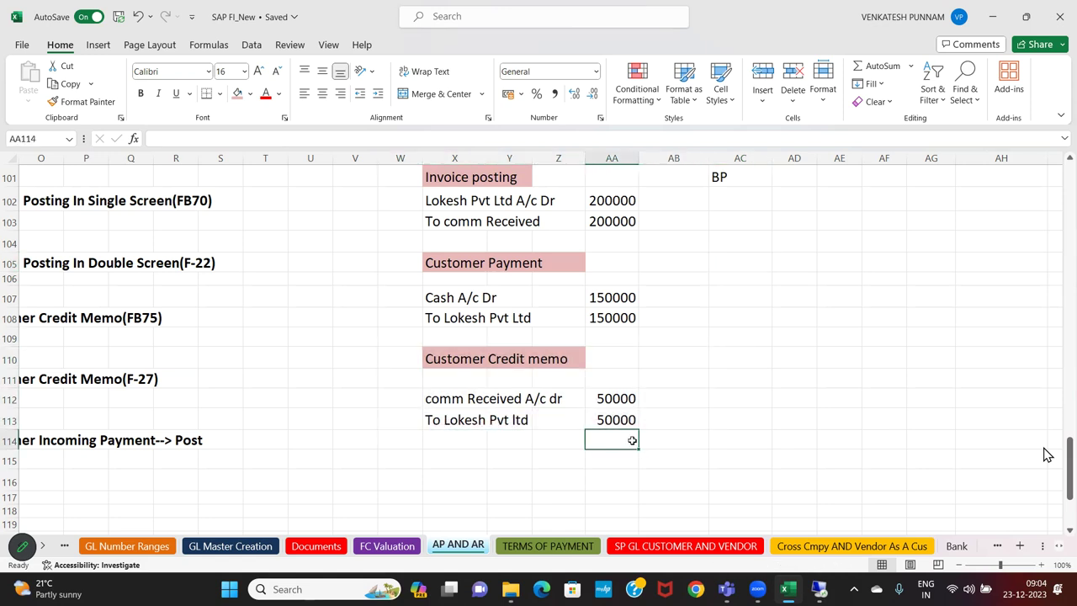
pyautogui.press('Up')
pyautogui.press('Up')
pyautogui.press('Up')
pyautogui.press('Up')
pyautogui.press('Up')
pyautogui.press('Up')
pyautogui.press('Up')
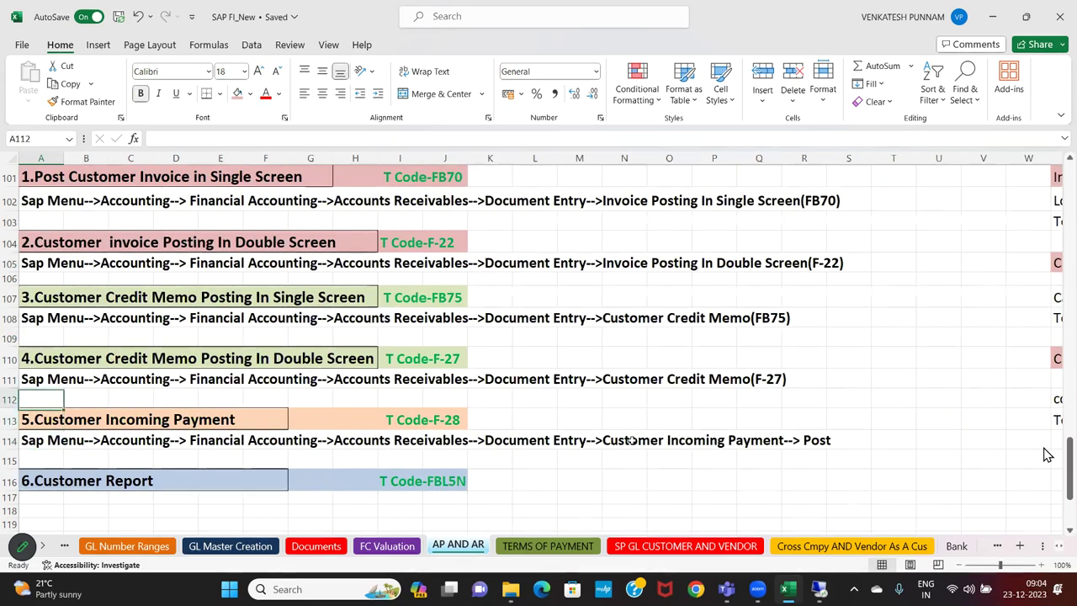
pyautogui.press('Right')
pyautogui.press('Right')
pyautogui.press('Right')
pyautogui.press('Right')
pyautogui.press('Right')
pyautogui.press('Right')
pyautogui.press('Right')
pyautogui.press('Right')
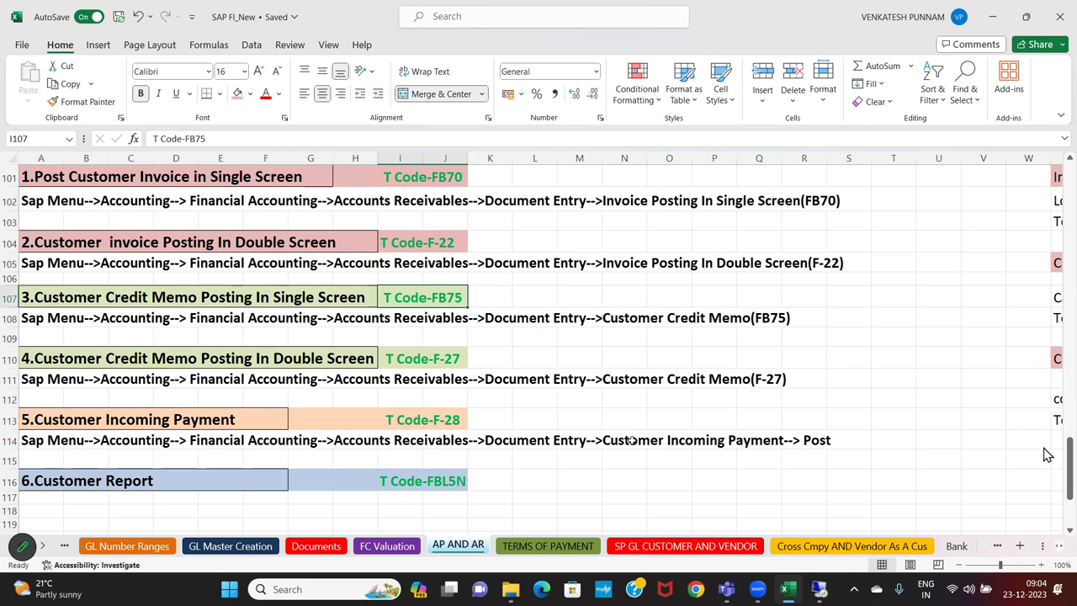
pyautogui.press('Down')
pyautogui.press('Down')
pyautogui.press('Down')
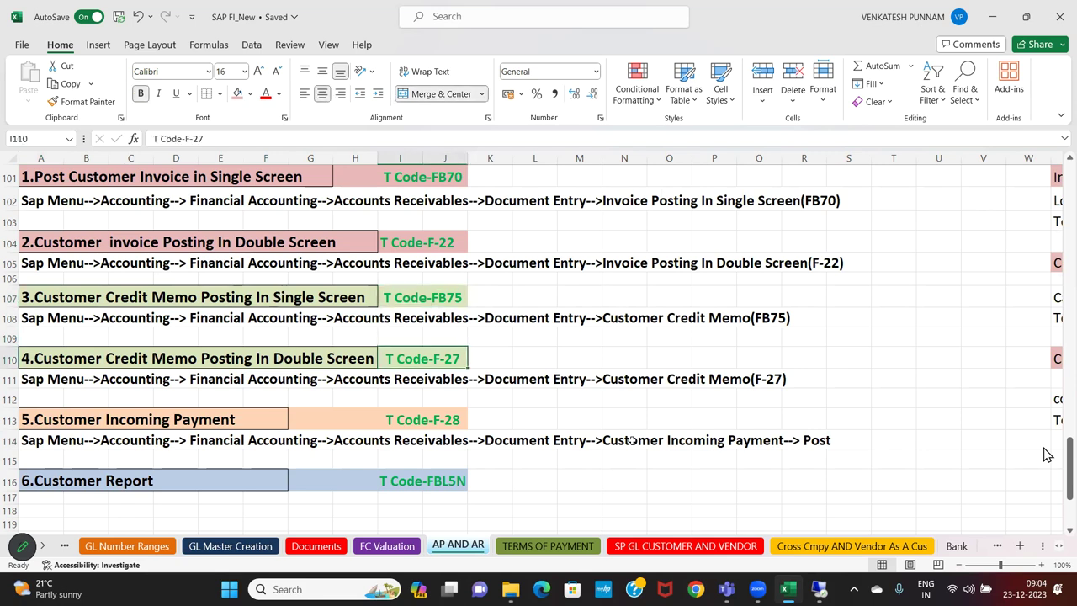
pyautogui.press('Up')
pyautogui.press('Up')
pyautogui.press('Up')
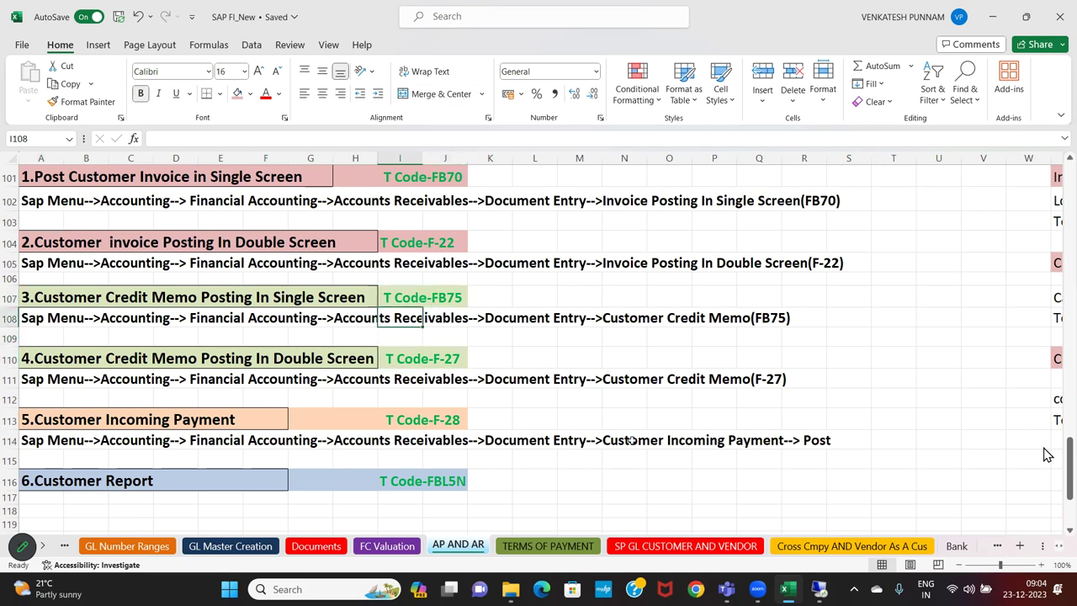
pyautogui.hotkey('alt', 'Tab')
pyautogui.click(93, 46)
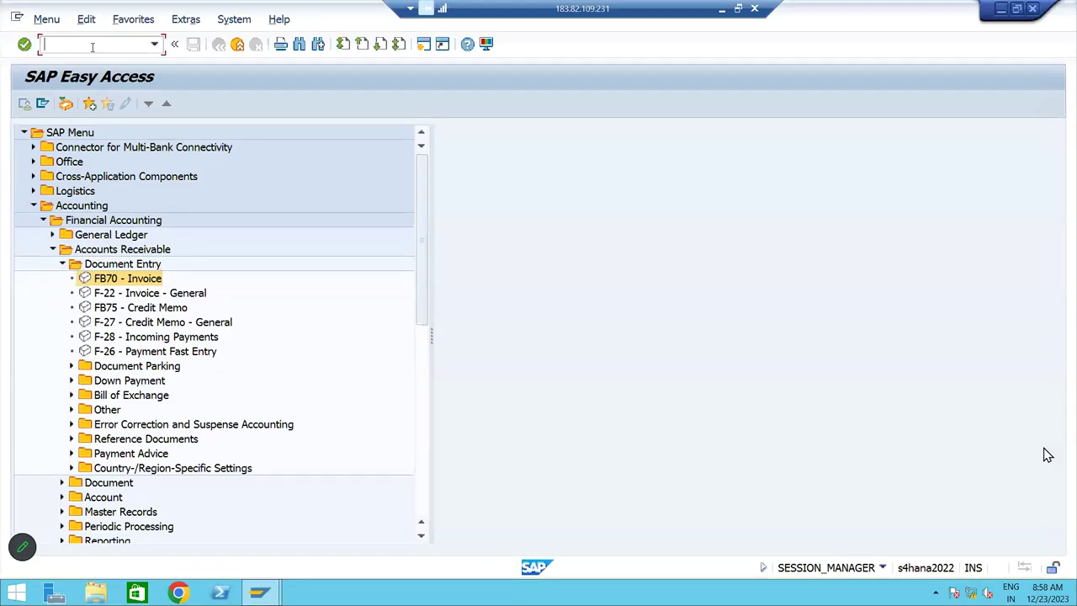
pyautogui.write('FB75')
pyautogui.press('Return')
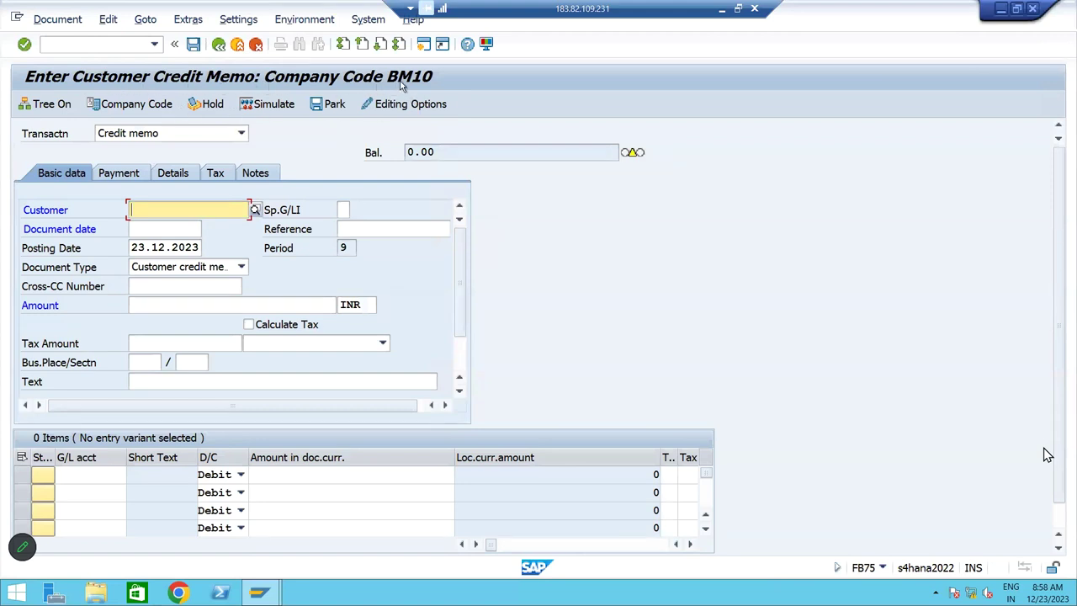
pyautogui.click(260, 213)
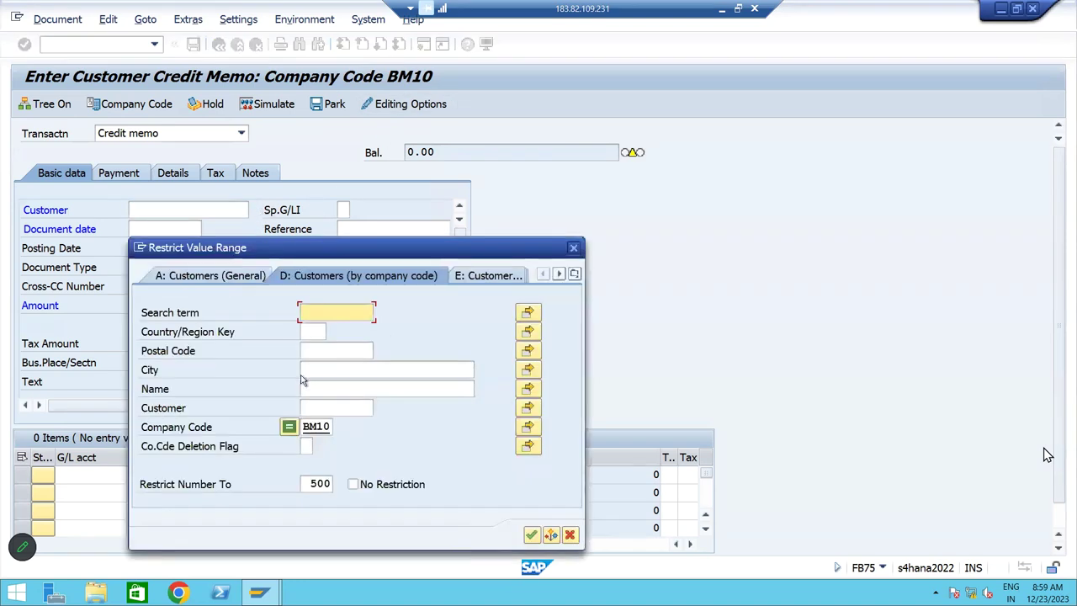
pyautogui.press('Return')
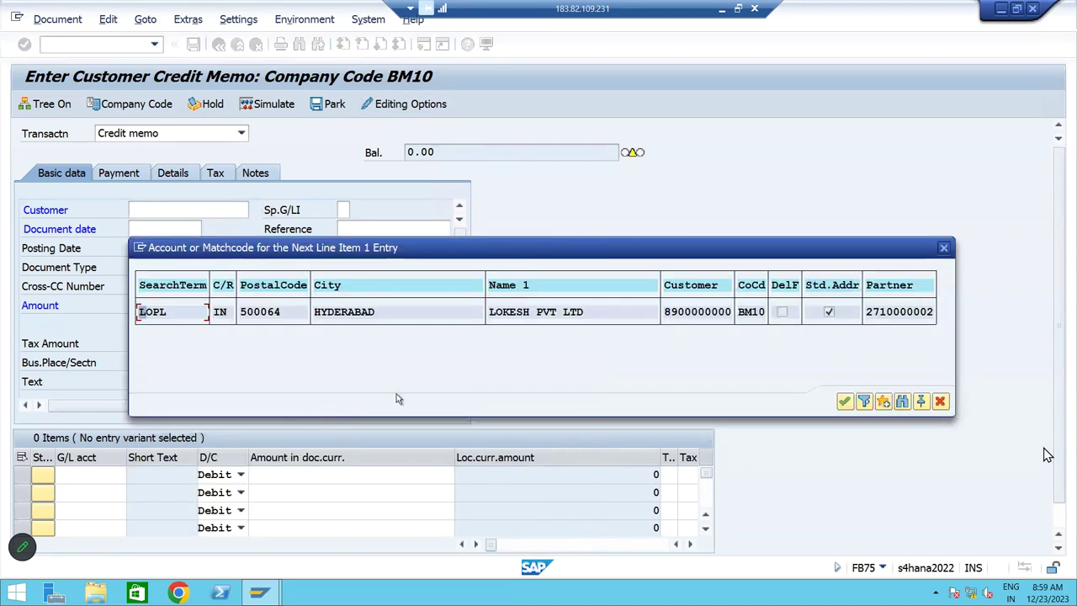
pyautogui.doubleClick(583, 318)
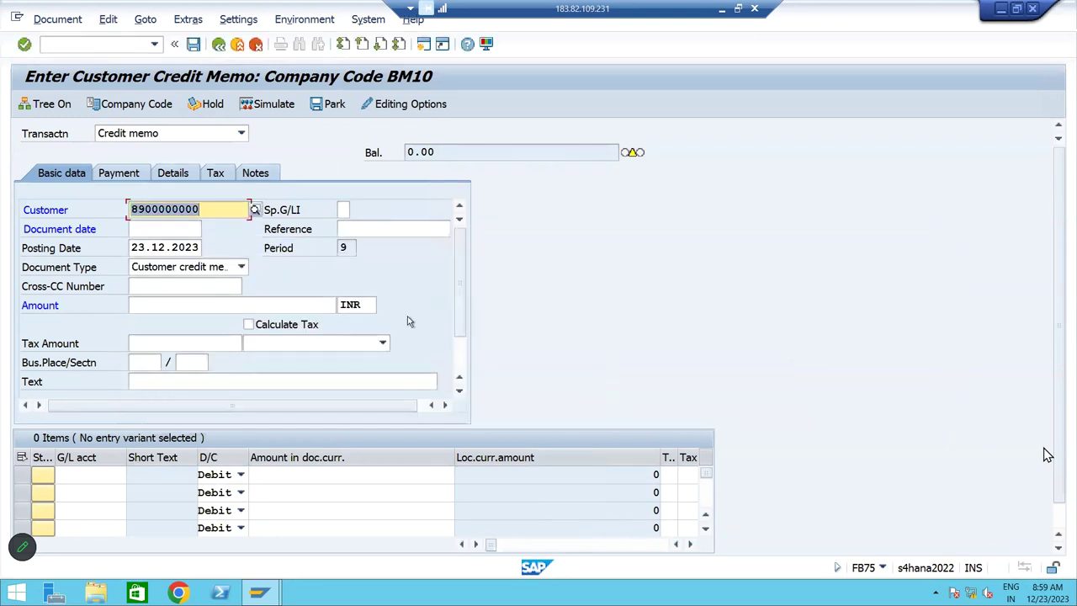
# Set the document date to 23.12.2023 and the reference to Testing
pyautogui.press('Tab')
pyautogui.press('Tab')
pyautogui.press('Tab')
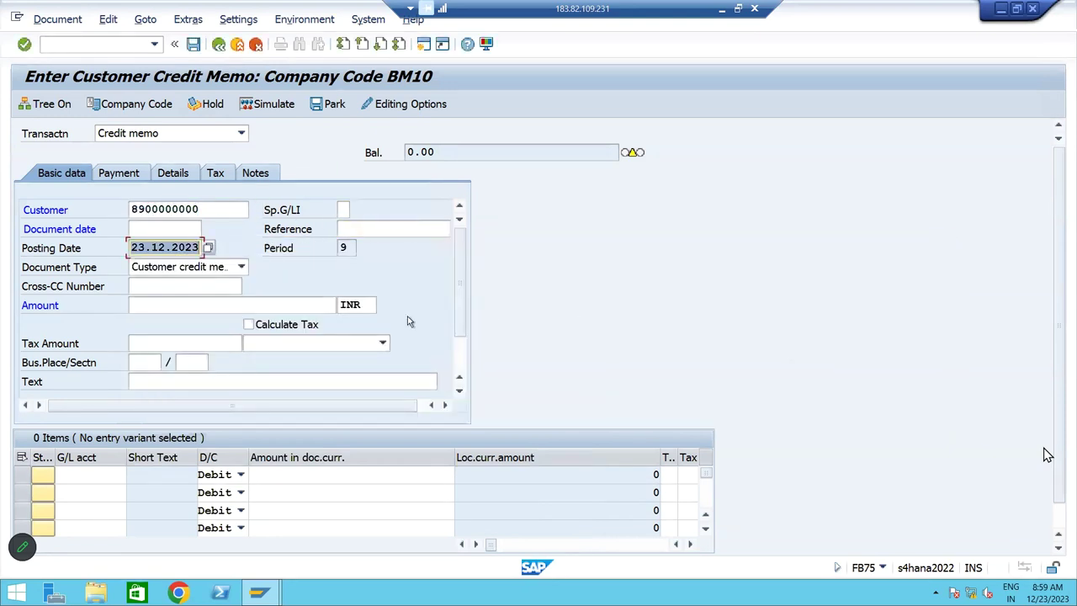
pyautogui.press('Up')
pyautogui.write('23.12.2023')
pyautogui.press('Tab')
pyautogui.press('Down')
pyautogui.press('Return')
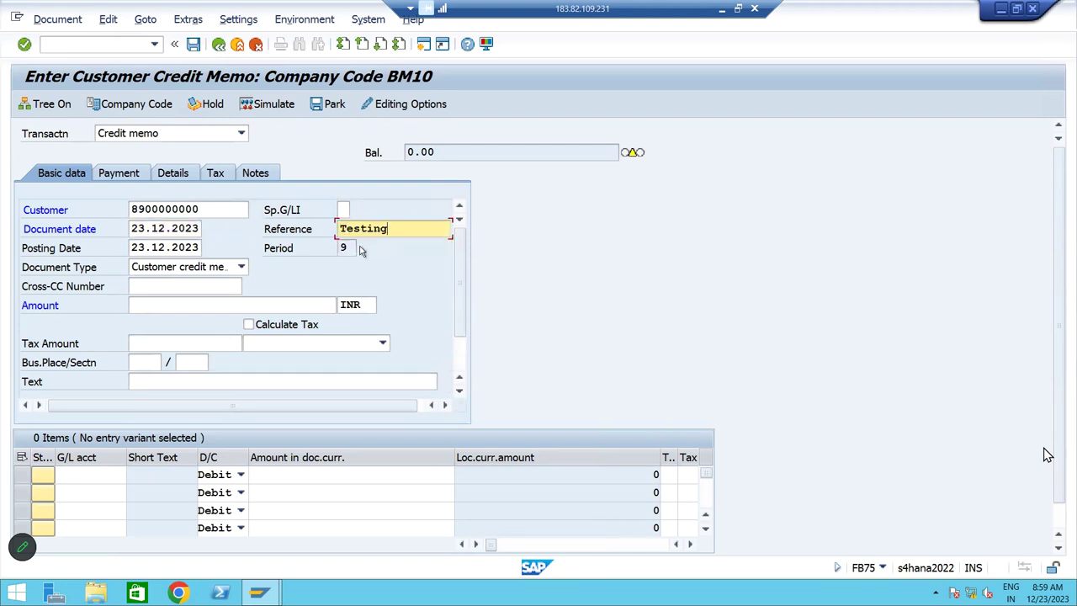
pyautogui.press('Tab')
# Enter 'Being Cusotmer Credit memo' as the header text
pyautogui.click(298, 383)
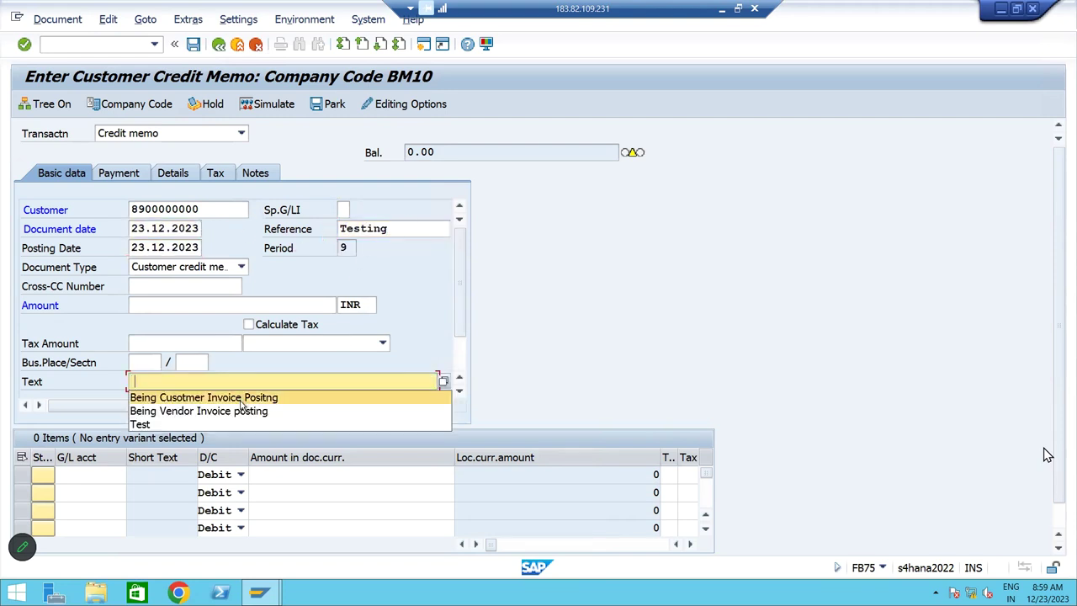
pyautogui.click(332, 376)
pyautogui.click(331, 376)
pyautogui.write('BEING')
pyautogui.press('BackSpace')
pyautogui.press('BackSpace')
pyautogui.press('BackSpace')
pyautogui.press('BackSpace')
pyautogui.press('BackSpace')
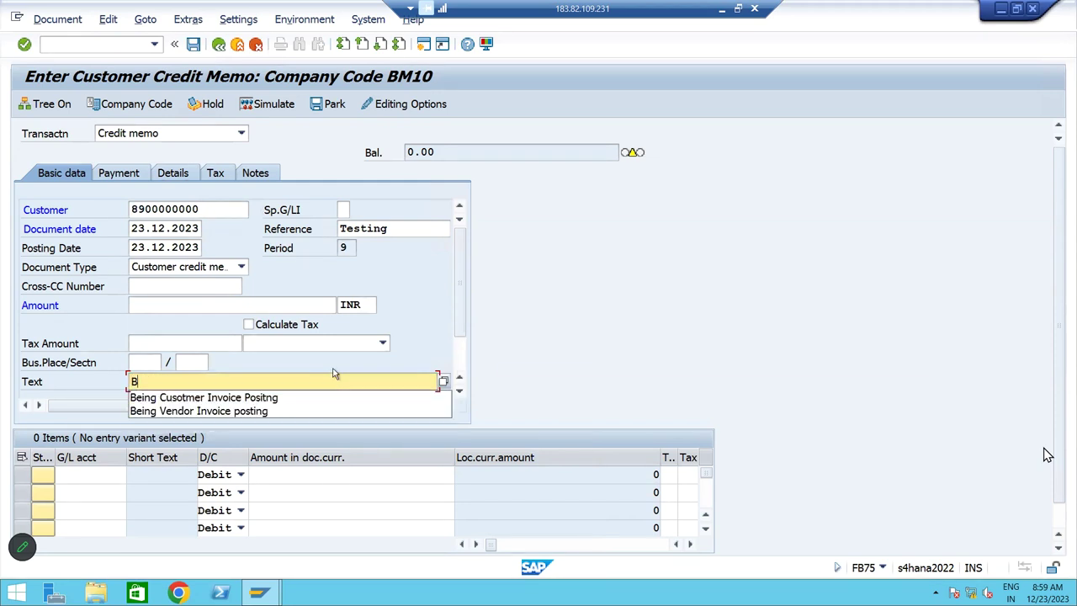
pyautogui.write('eing Cusotmer Credit')
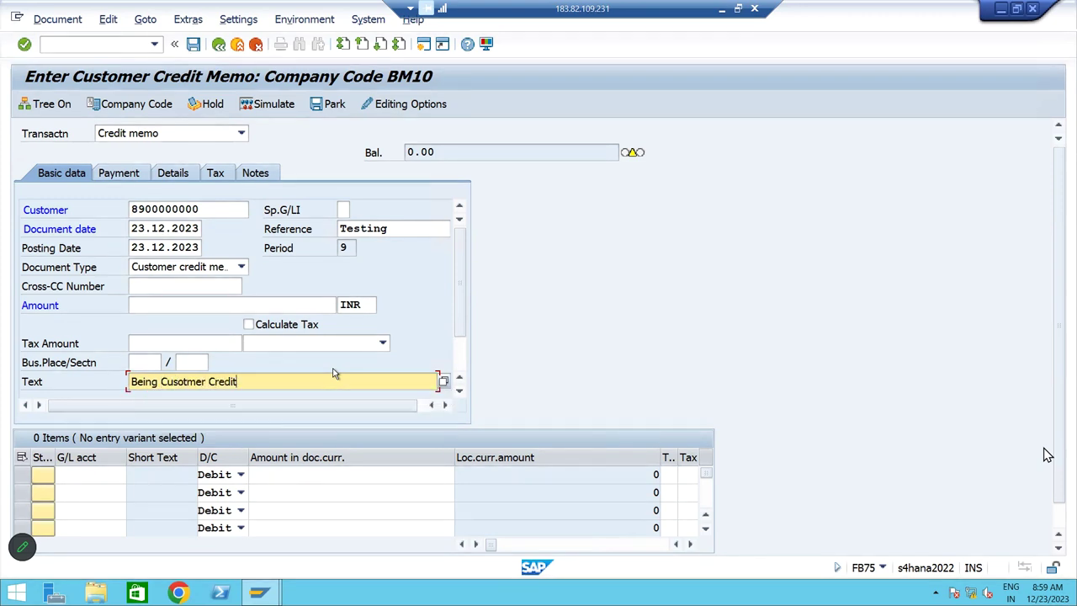
pyautogui.write(' memo')
pyautogui.click(132, 477)
# Add a line item on G/L account 320000 with cost center BMFC and confirm it
pyautogui.write('32')
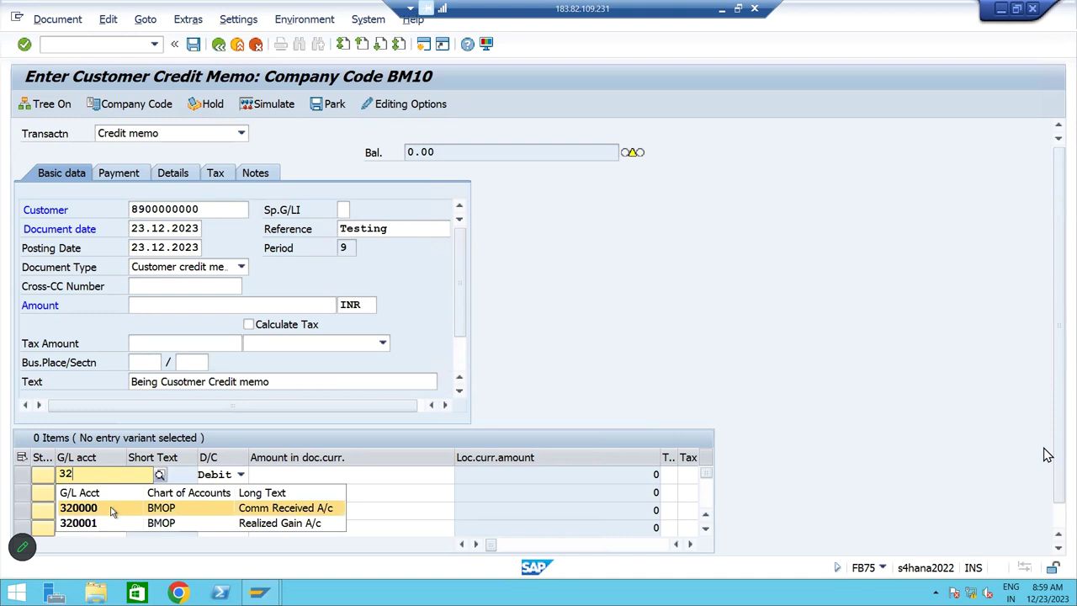
pyautogui.click(112, 509)
pyautogui.write('50000')
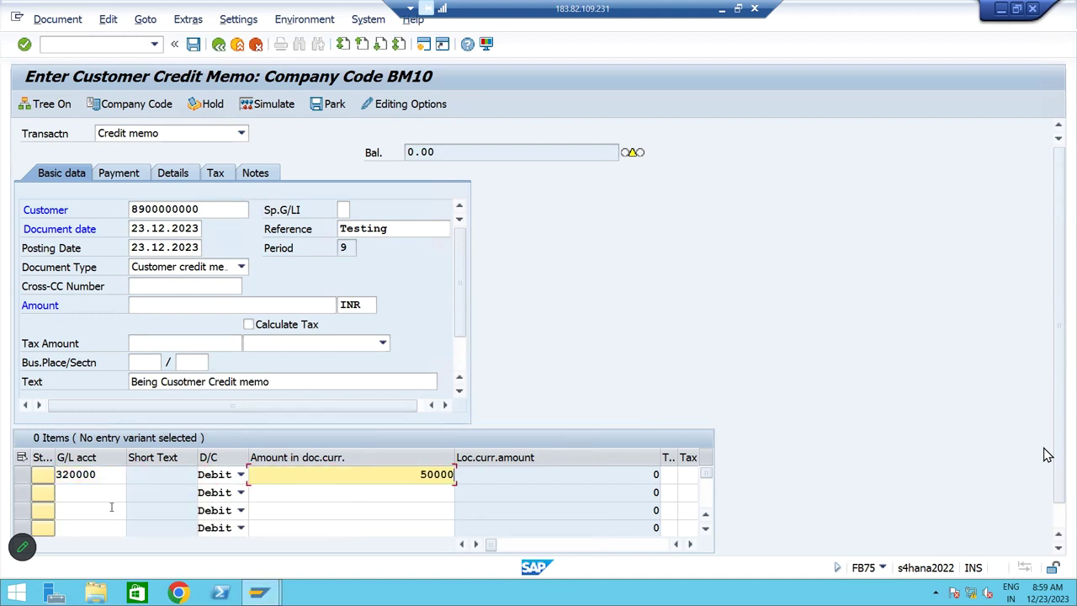
pyautogui.press('Tab')
pyautogui.press('Tab')
pyautogui.press('Tab')
pyautogui.press('Tab')
pyautogui.press('Tab')
pyautogui.press('Tab')
pyautogui.press('Tab')
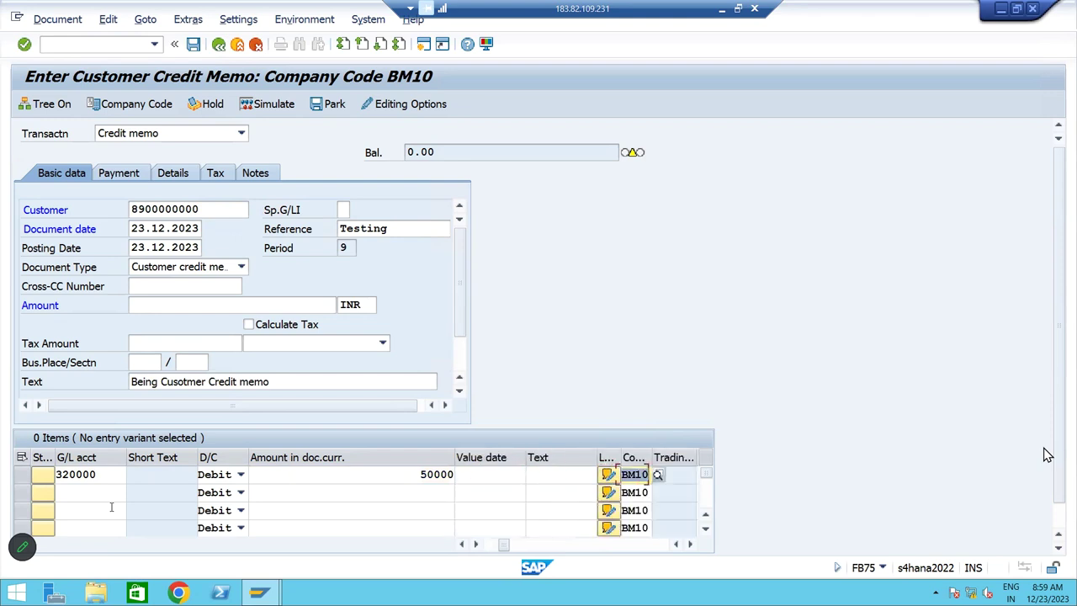
pyautogui.press('Tab')
pyautogui.press('Tab')
pyautogui.press('Tab')
pyautogui.press('Tab')
pyautogui.press('Tab')
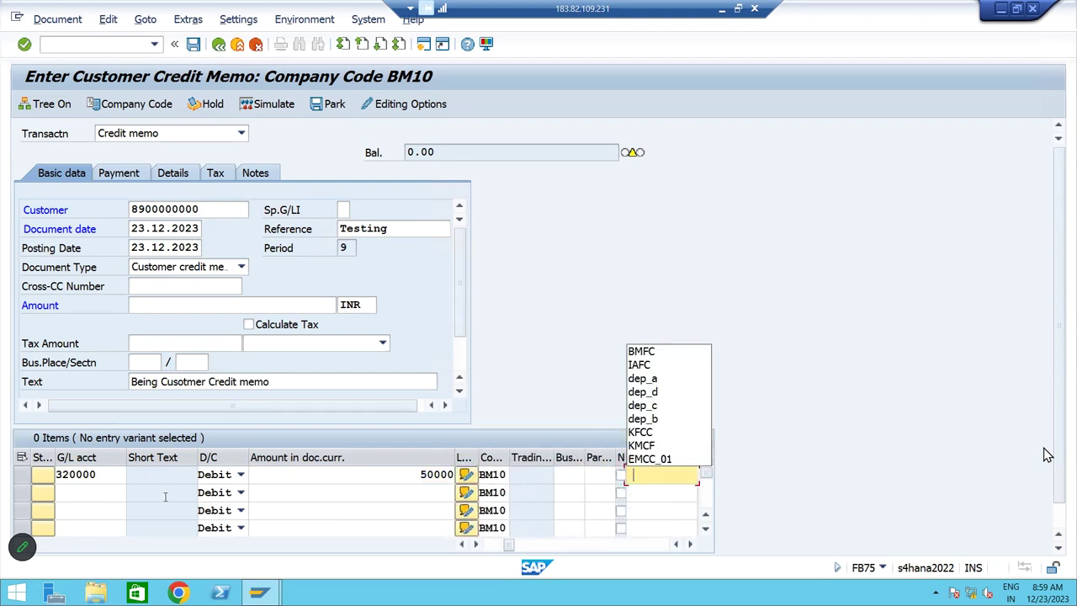
pyautogui.click(637, 357)
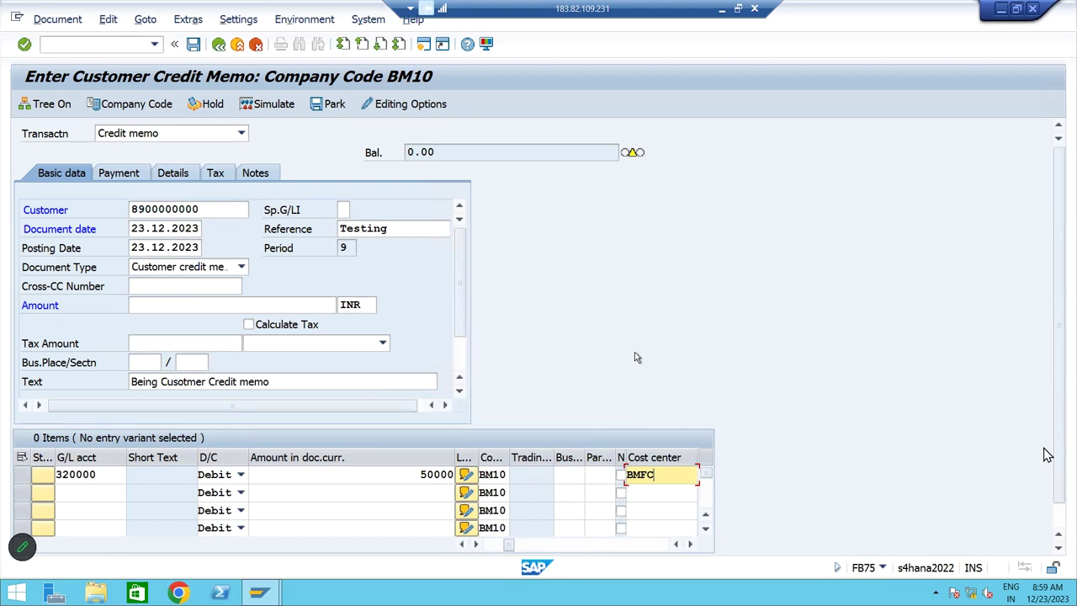
pyautogui.press('Return')
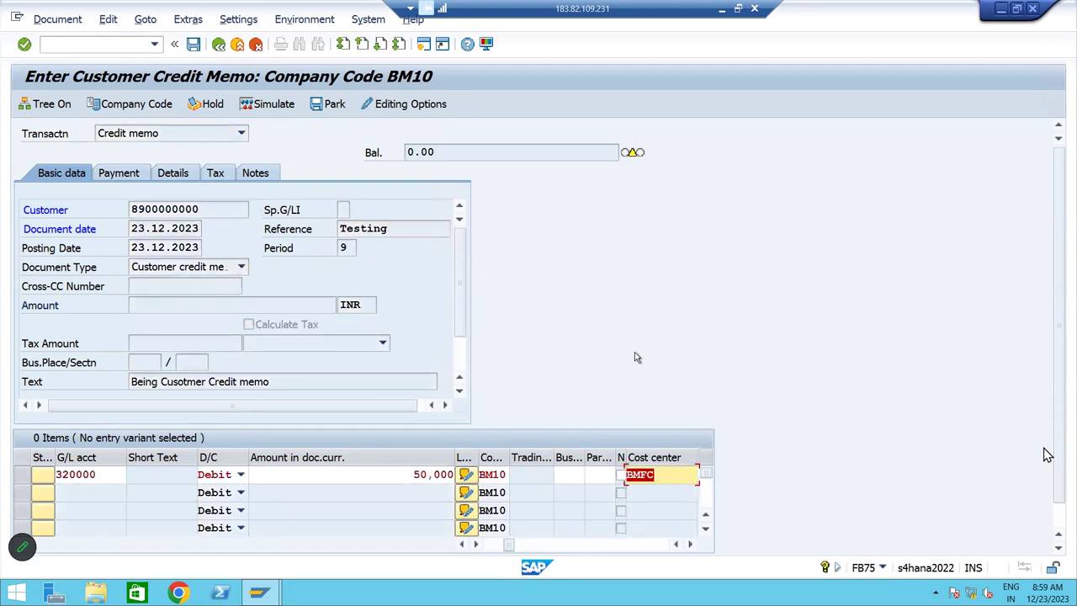
pyautogui.press('Return')
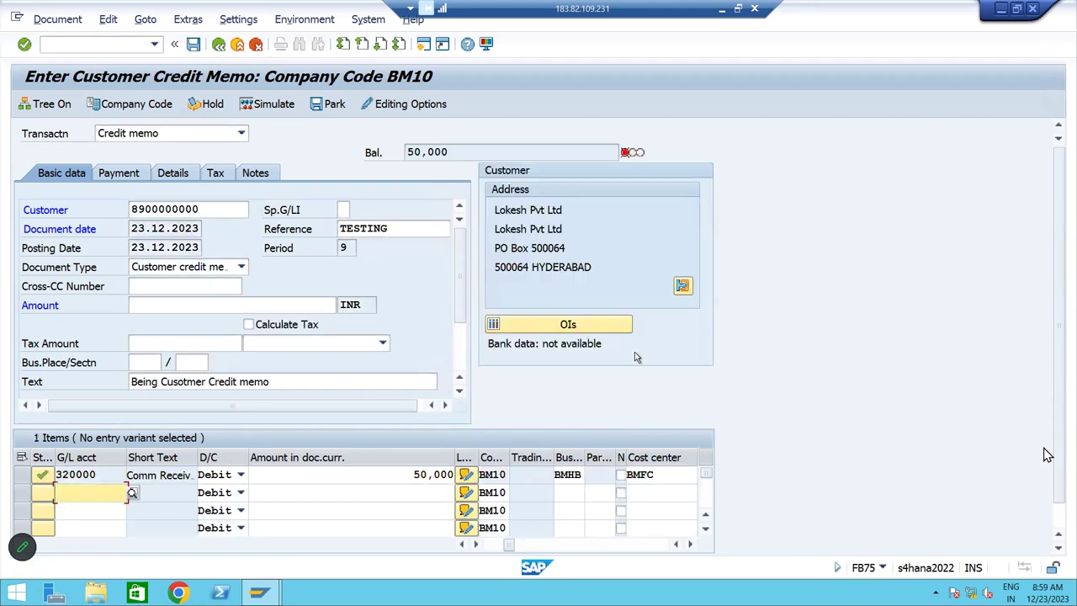
# Set the header amount to the 50,000 balance and simulate the posting
pyautogui.click(456, 152)
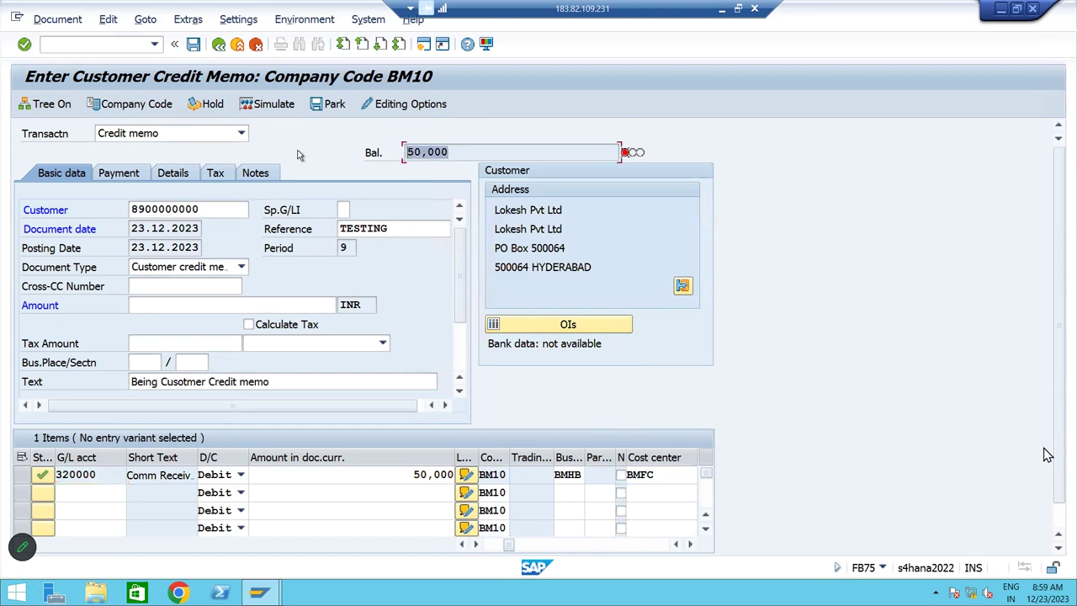
pyautogui.click(211, 305)
pyautogui.write('50,000')
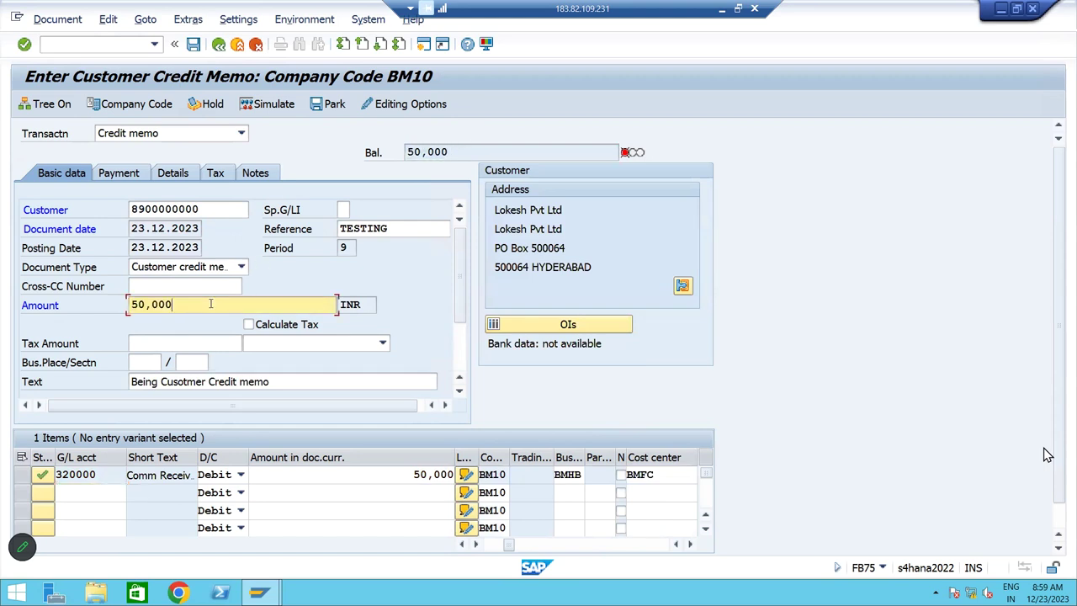
pyautogui.press('Return')
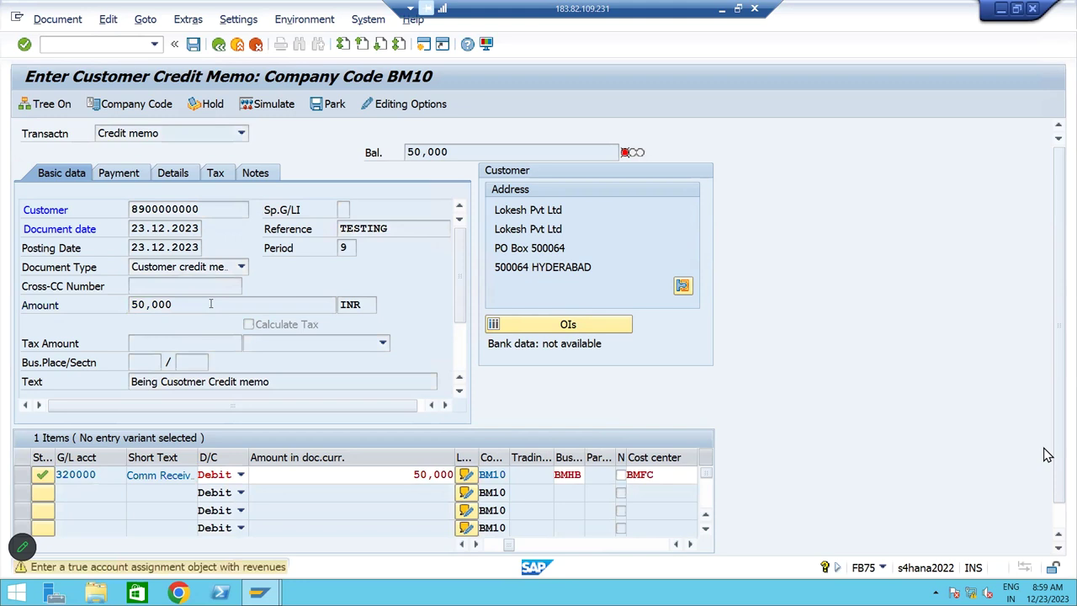
pyautogui.click(264, 110)
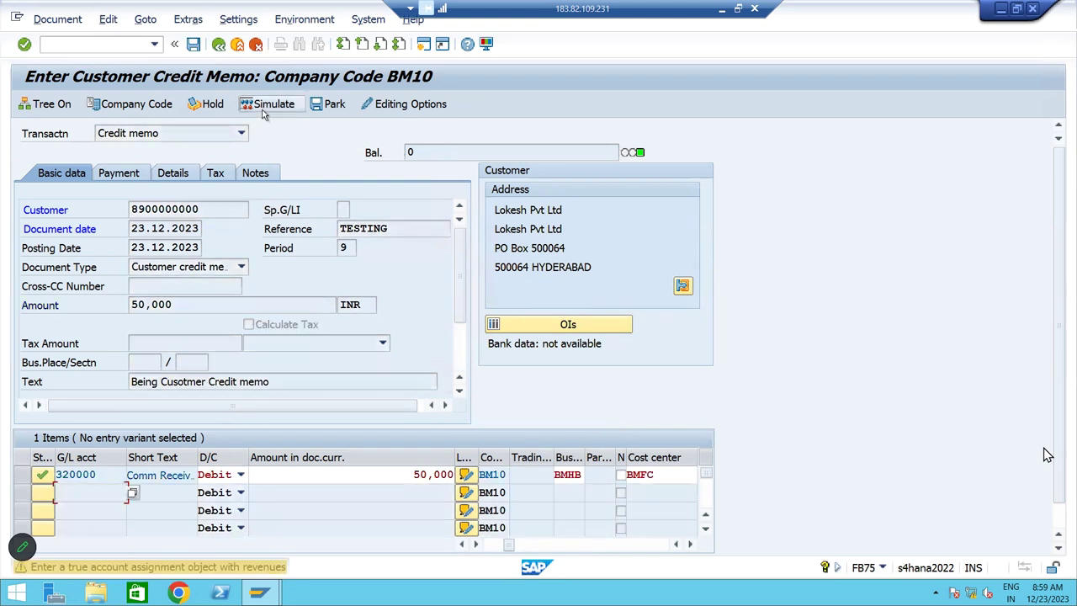
pyautogui.click(264, 109)
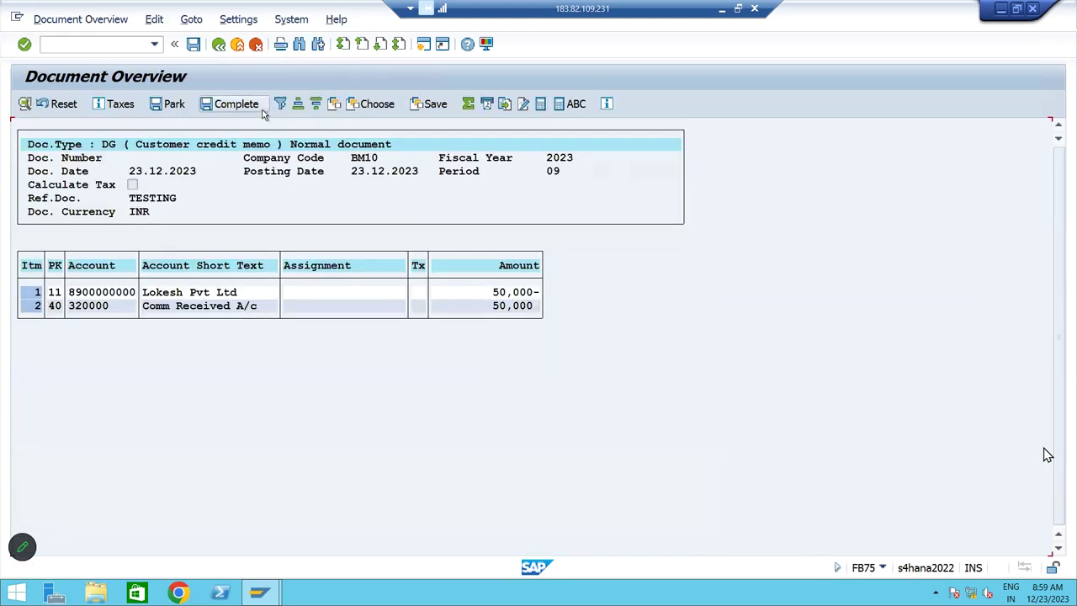
pyautogui.click(193, 44)
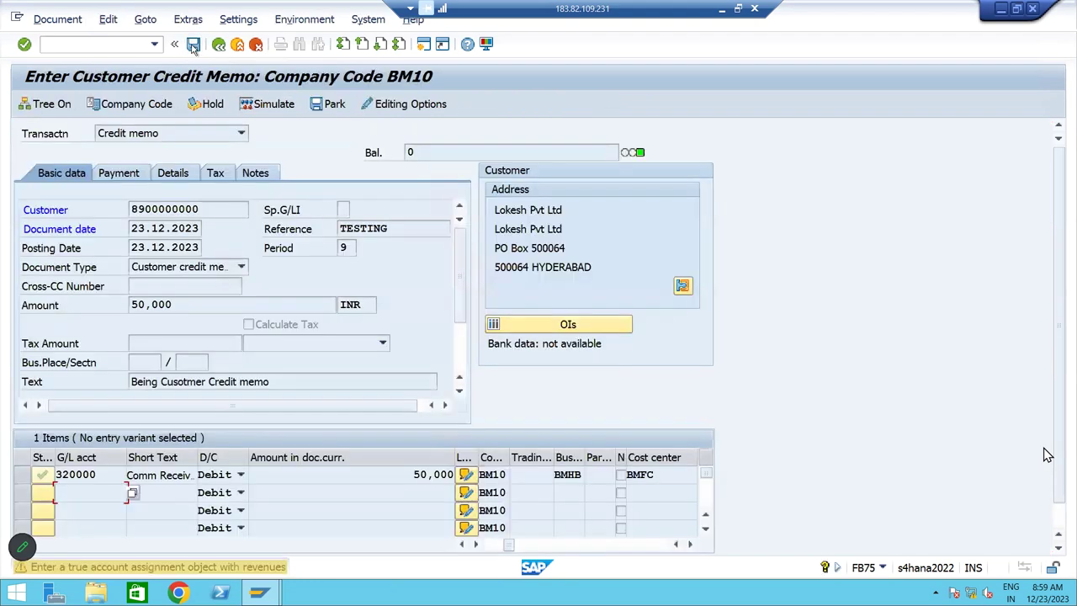
pyautogui.click(193, 43)
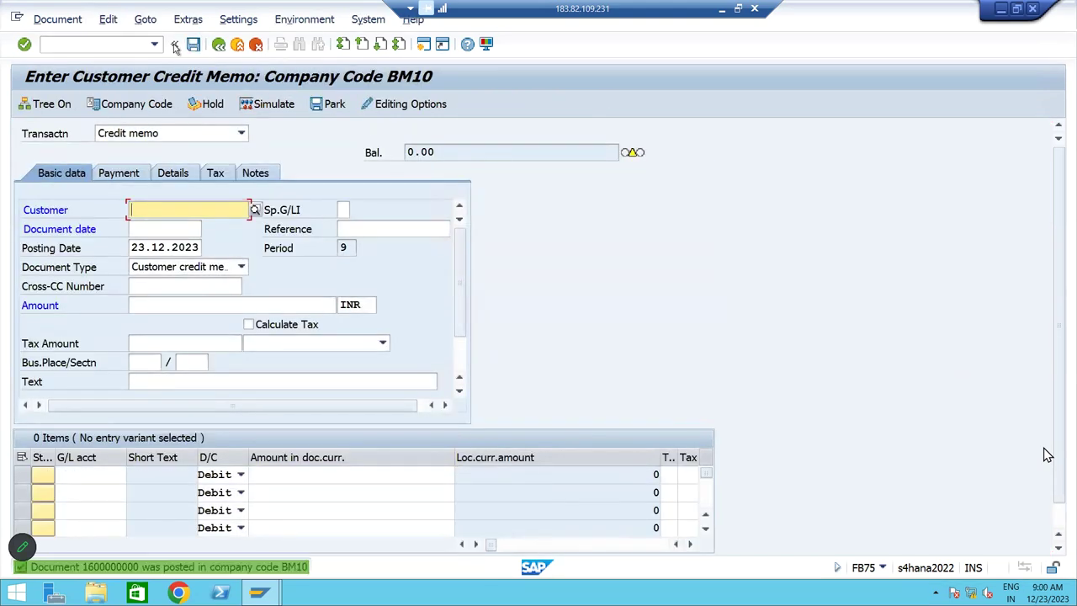
pyautogui.click(73, 19)
pyautogui.click(60, 58)
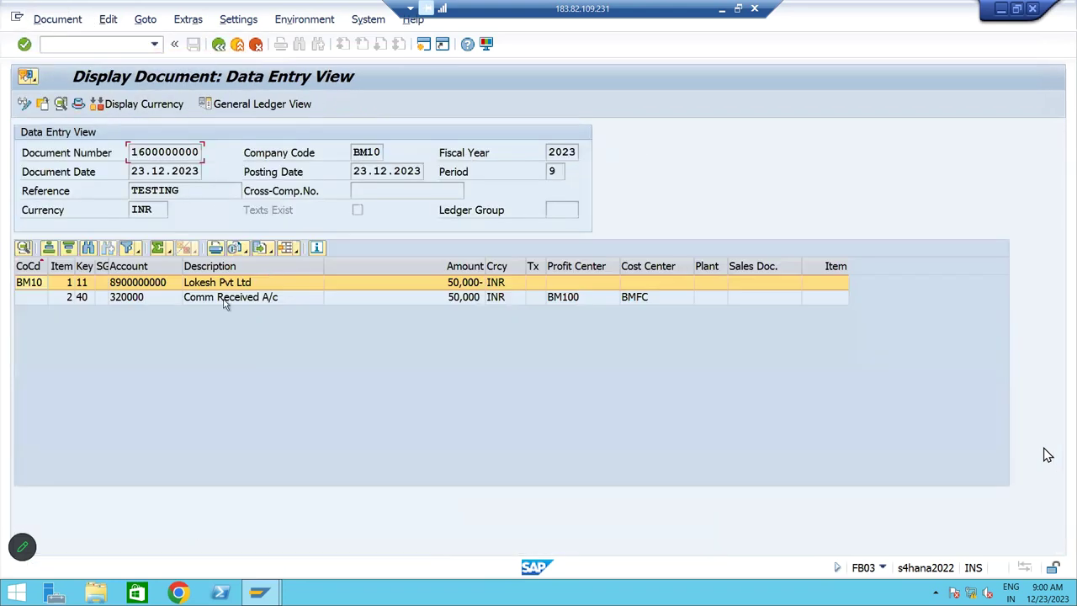
# Inspect the 320000 and customer line items, then return to the main menu with /n
pyautogui.click(225, 305)
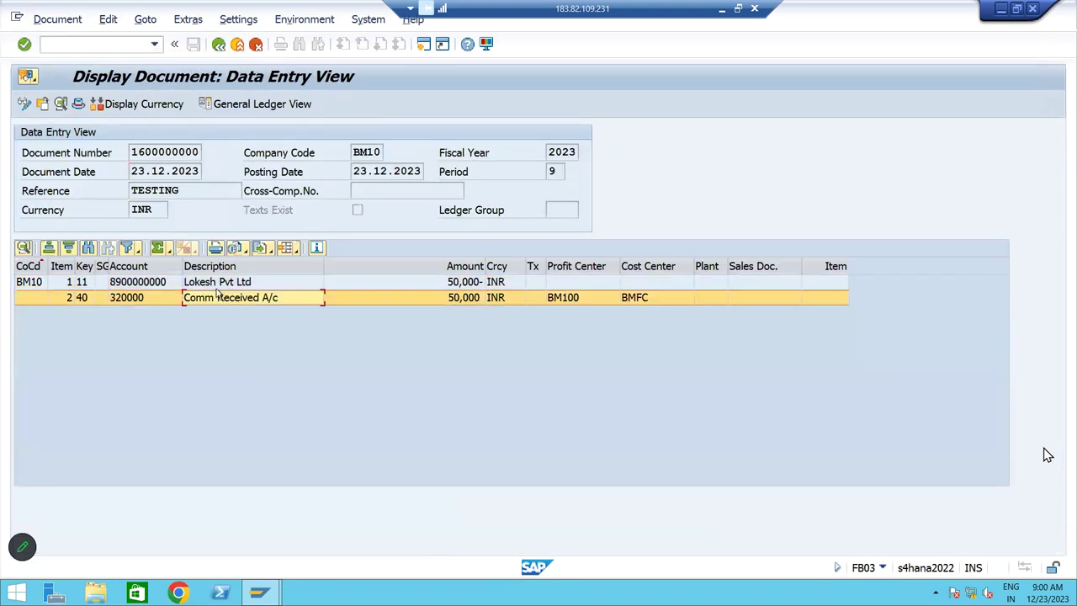
pyautogui.click(81, 301)
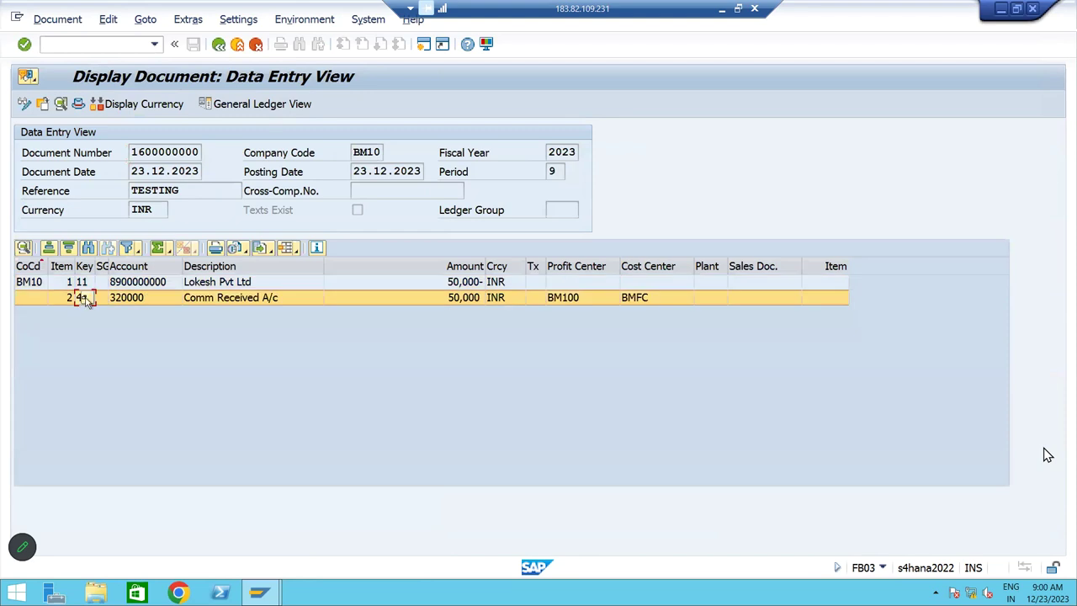
pyautogui.click(99, 284)
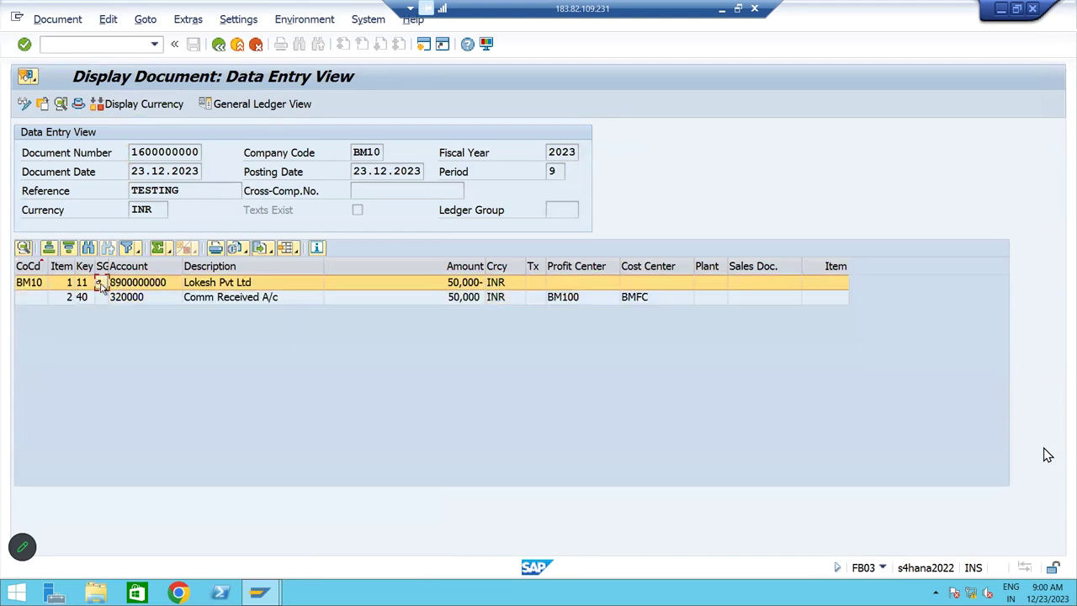
pyautogui.click(74, 47)
pyautogui.write('/n')
pyautogui.press('Return')
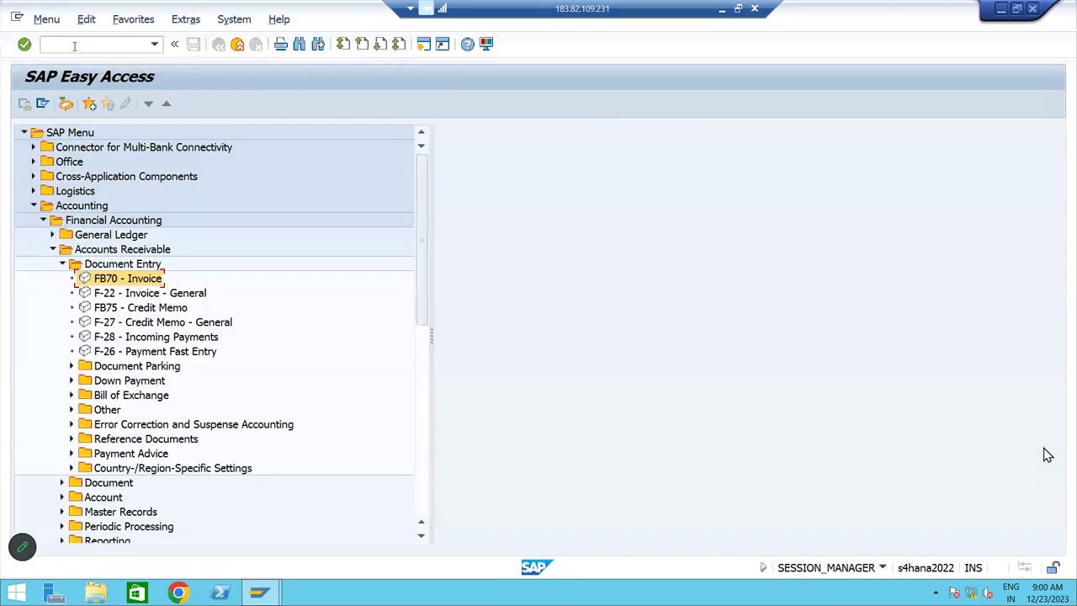
pyautogui.write('FBL5N')
pyautogui.press('Return')
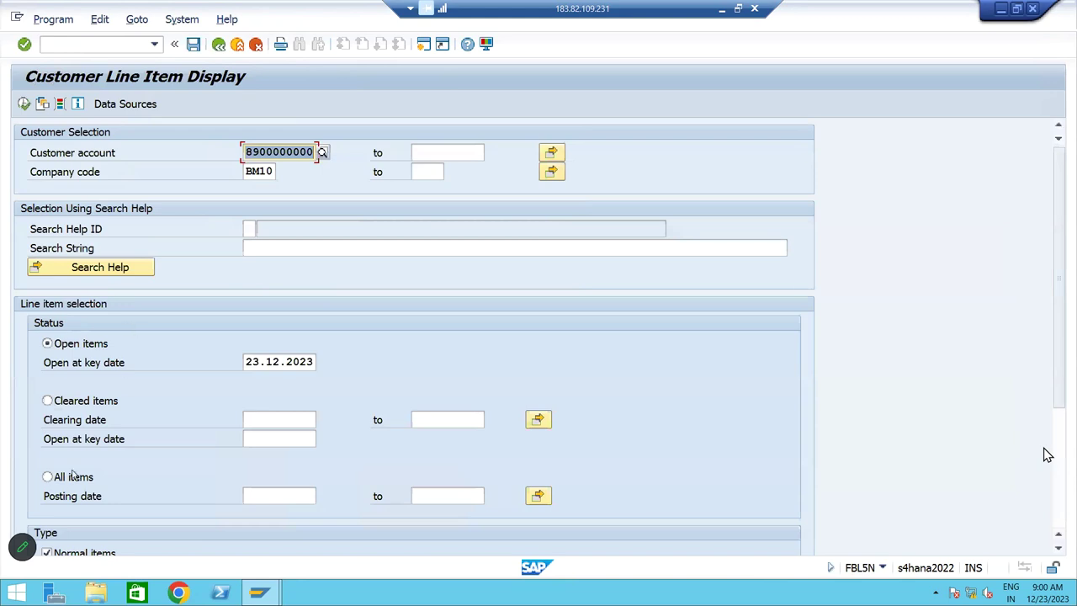
pyautogui.click(73, 479)
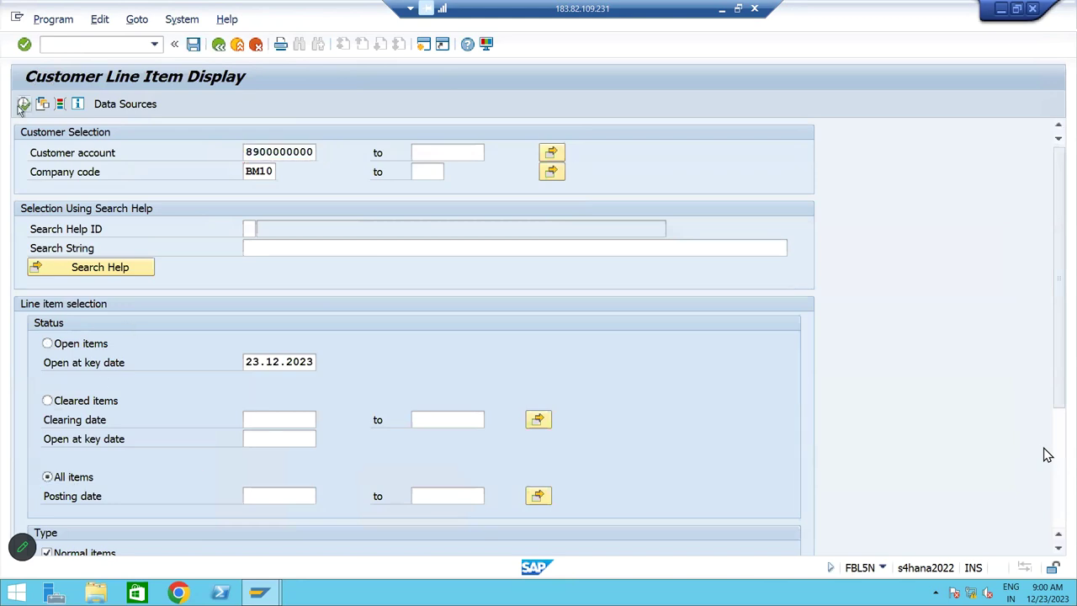
pyautogui.click(22, 104)
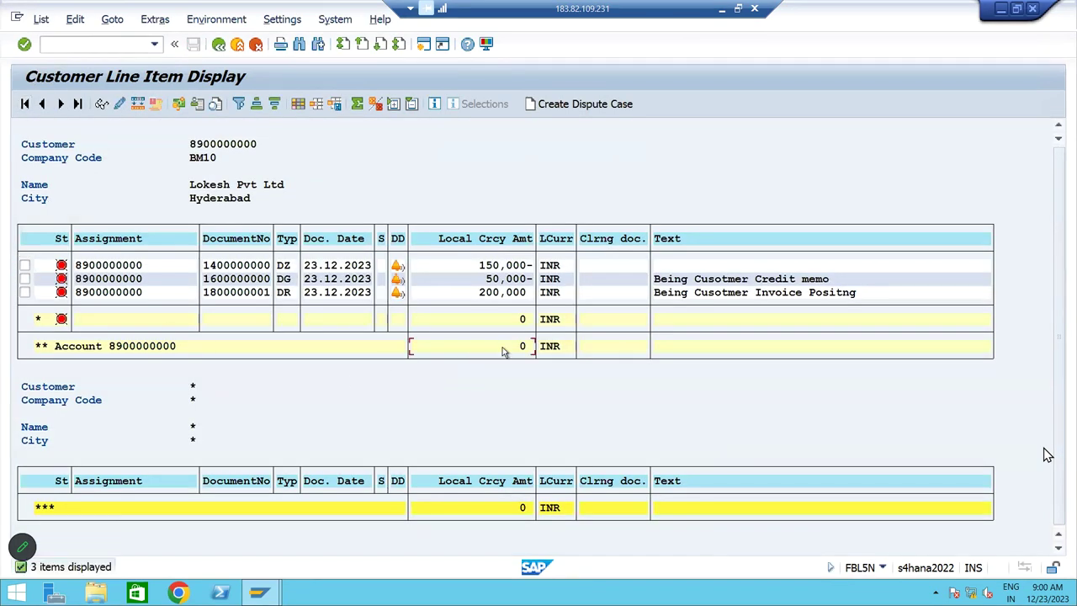
# Check the DR invoice, DG credit memo and DZ payment items net to 0, then go back
pyautogui.click(283, 295)
pyautogui.click(286, 281)
pyautogui.click(284, 265)
pyautogui.click(217, 44)
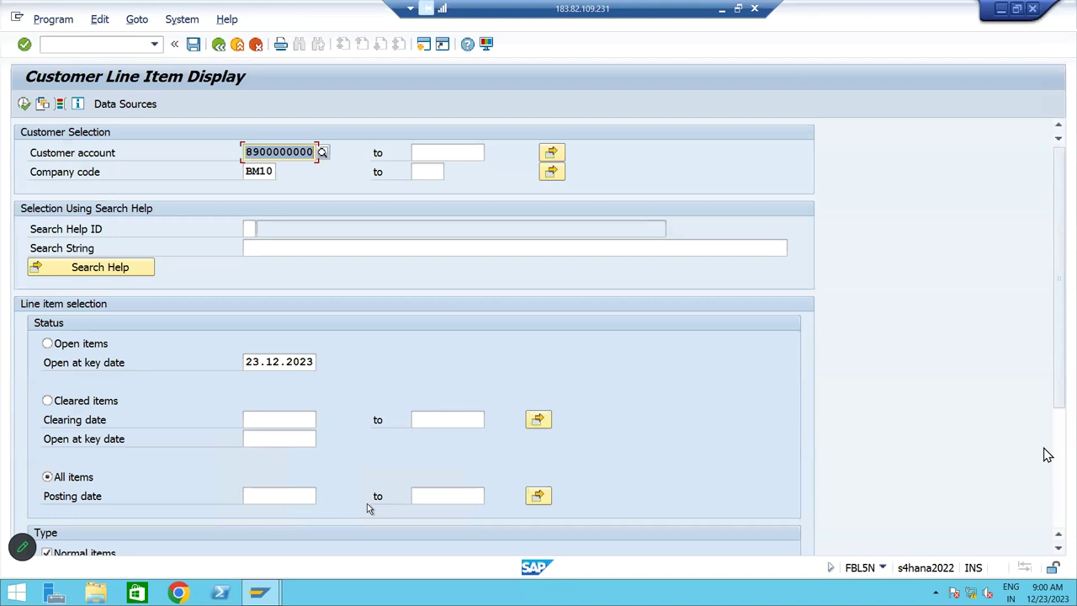
pyautogui.press('Escape')
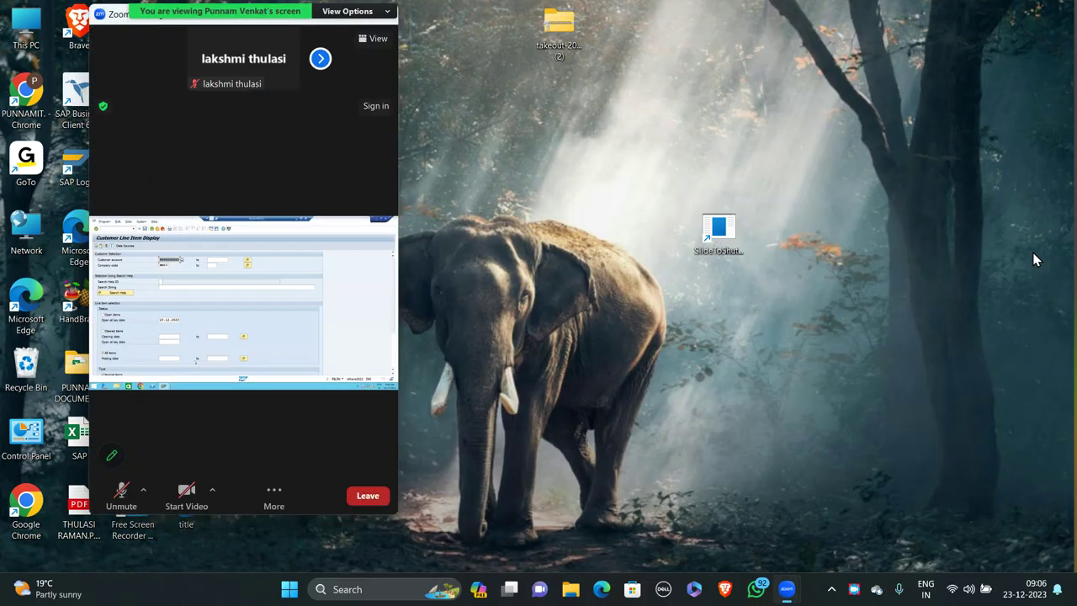